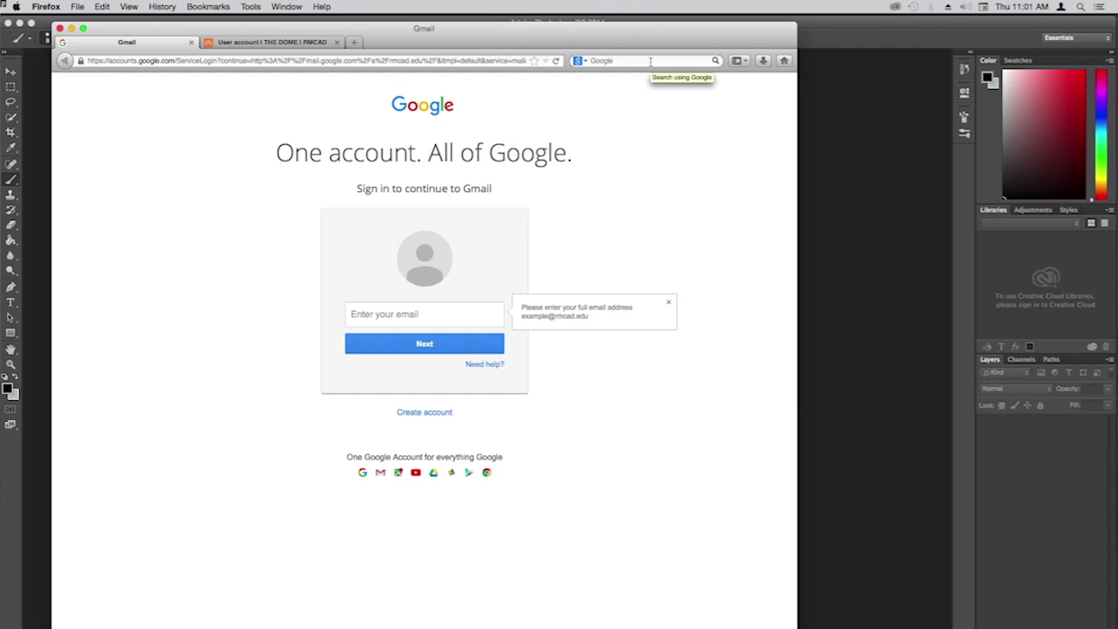
Search Google for "creative images" and show the image results
left_click(647, 61)
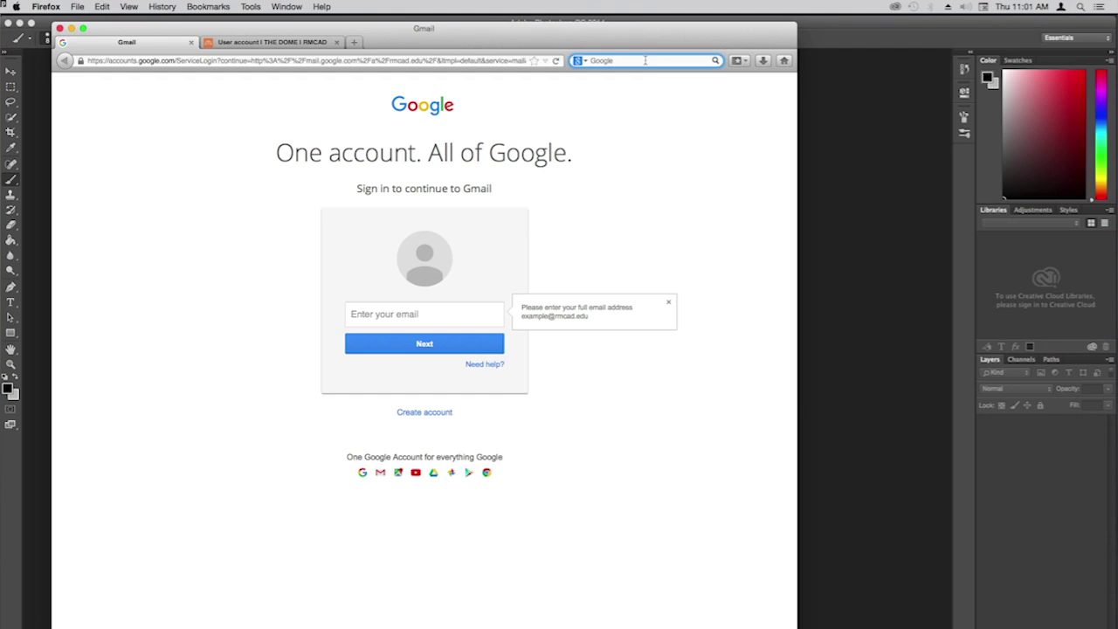
type("crea")
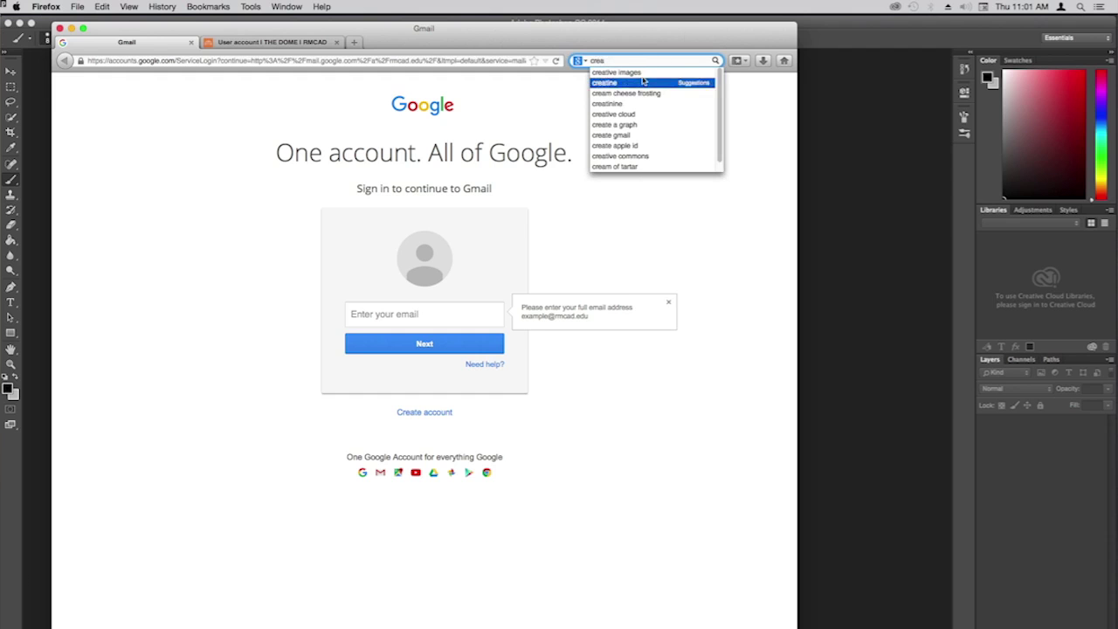
left_click(644, 73)
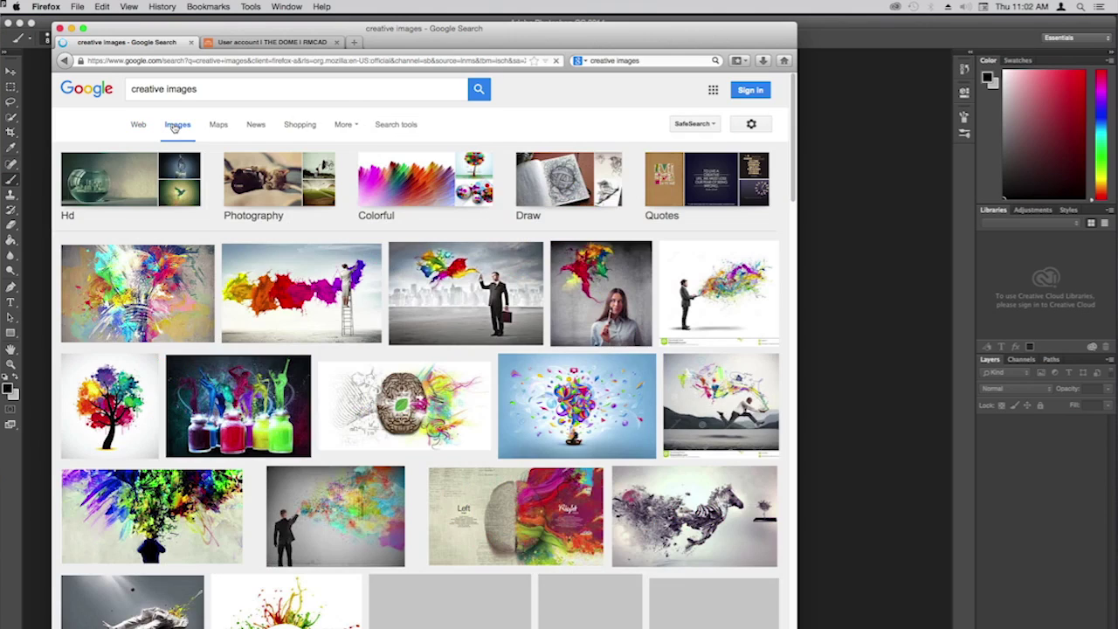
left_click(139, 125)
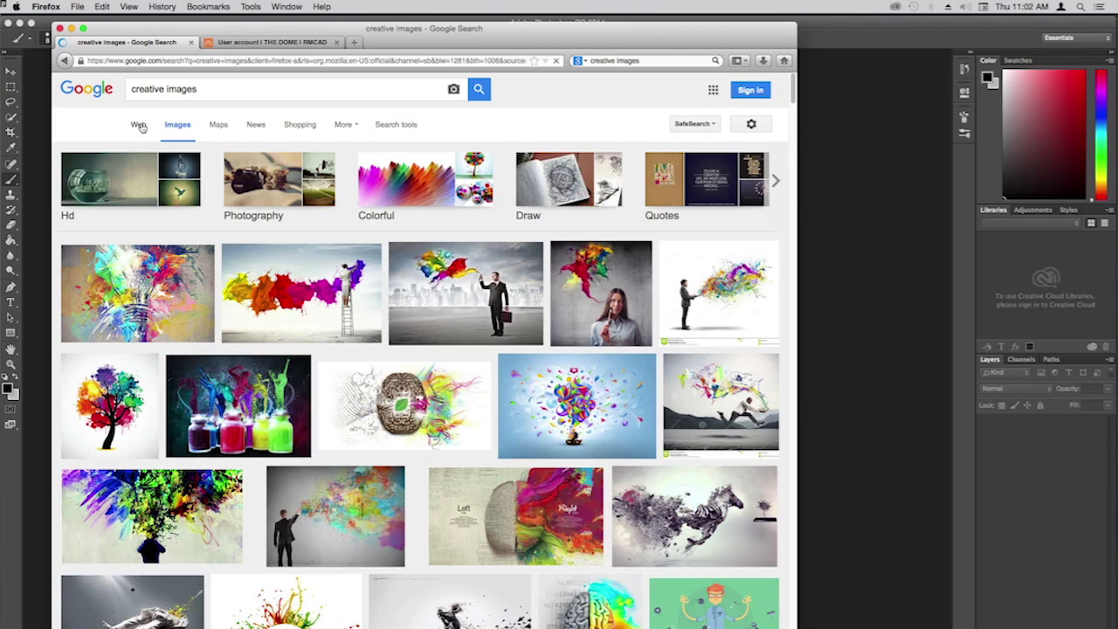
left_click(180, 127)
Filter the image results by usage rights to those labeled for reuse with modification
left_click(398, 129)
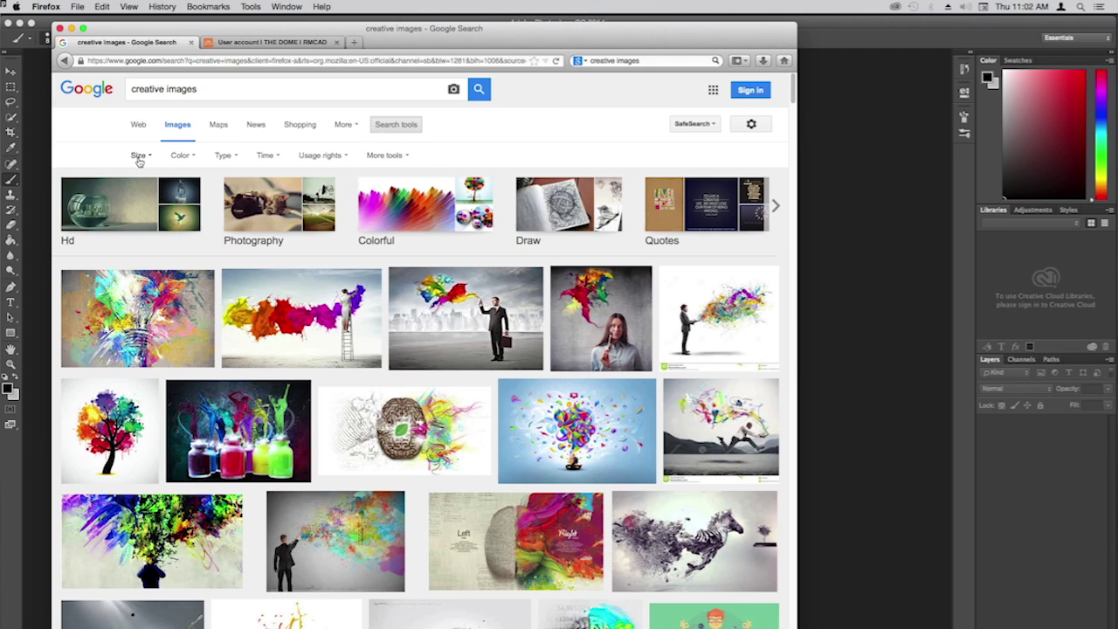
left_click(323, 155)
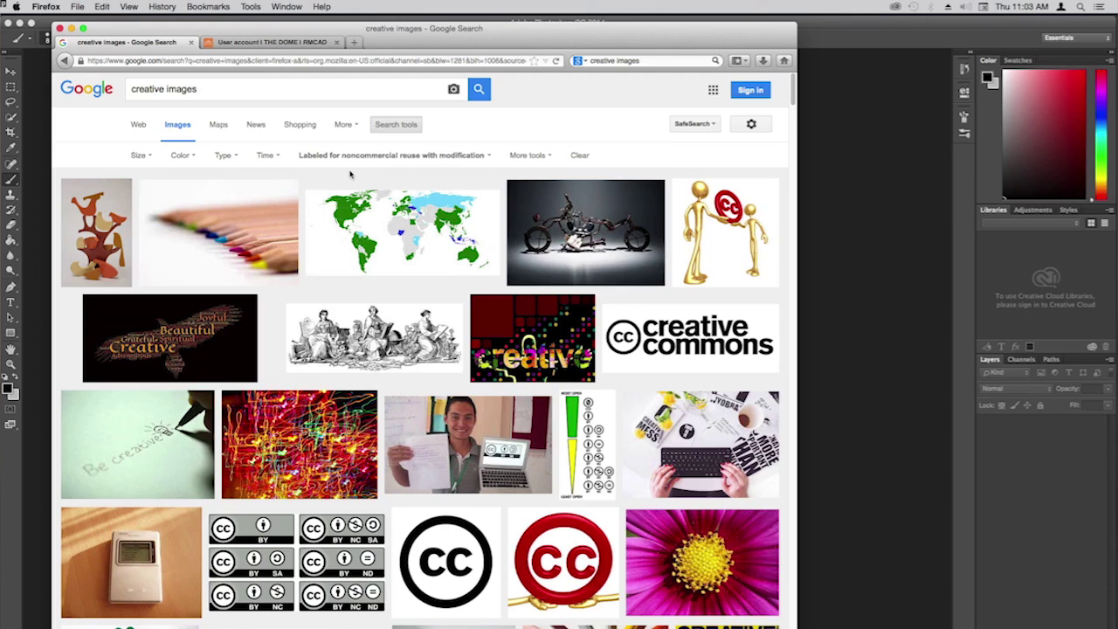
left_click(394, 154)
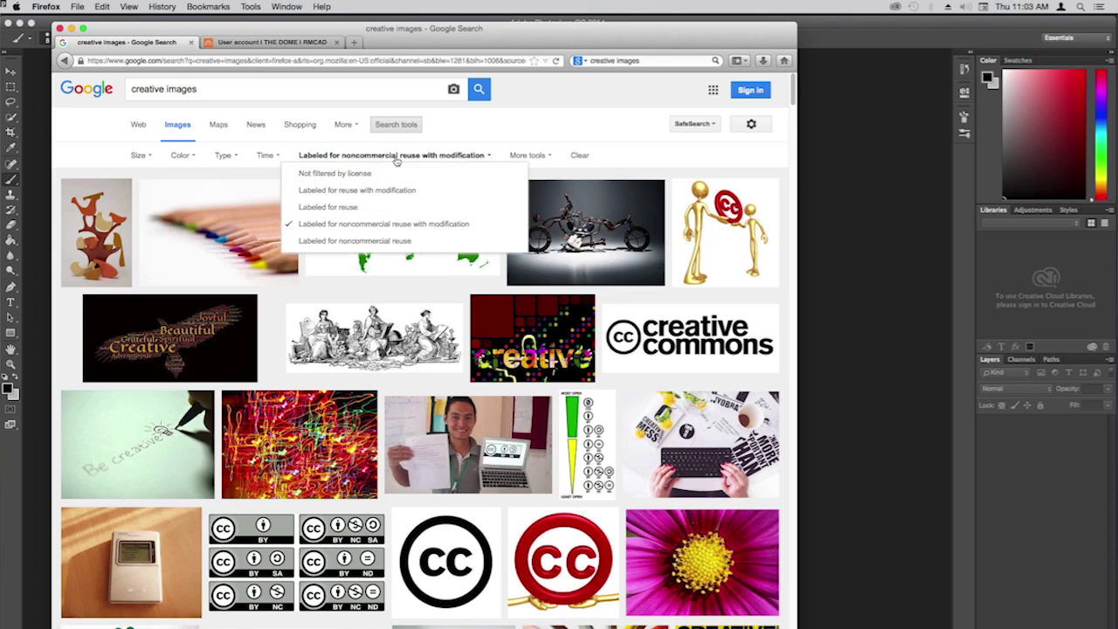
left_click(345, 193)
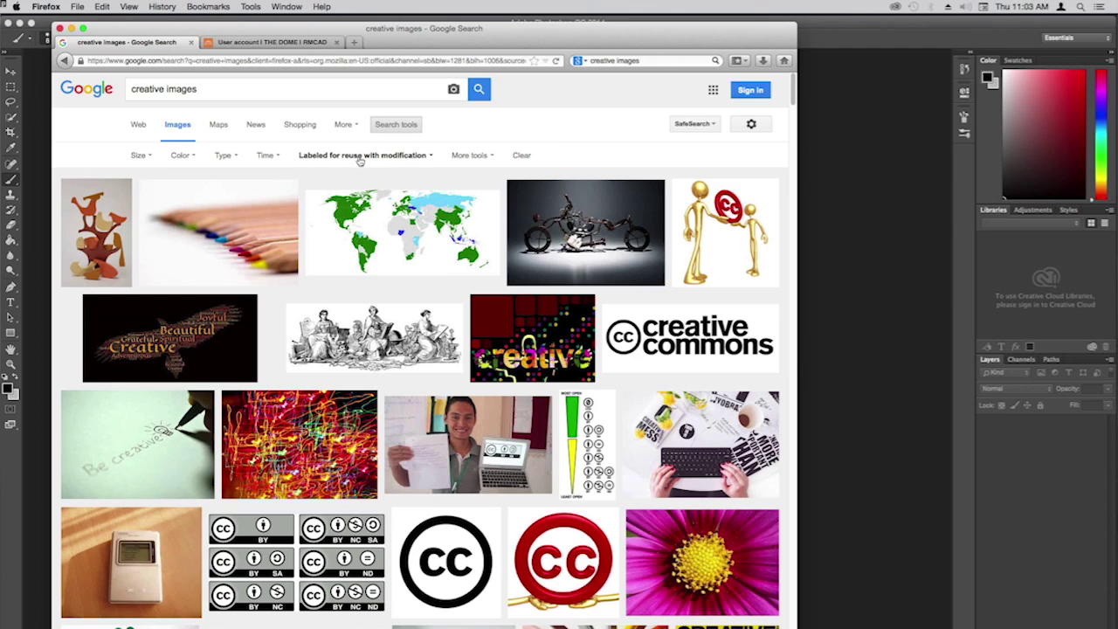
Try limiting the image results to the Large size and reset the filter to any size
left_click(138, 157)
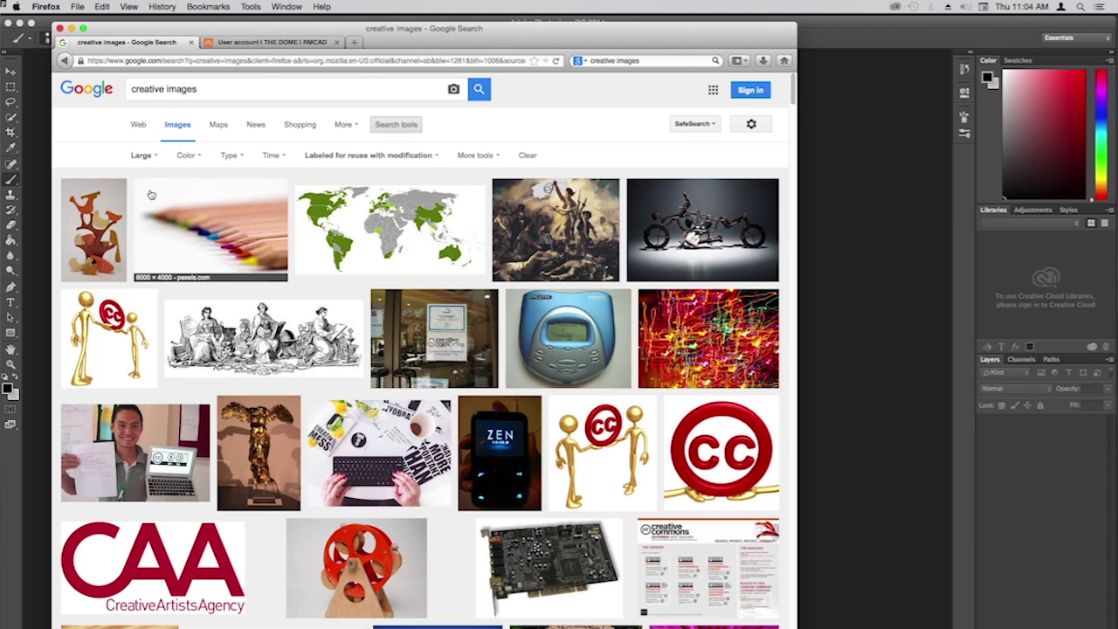
left_click(147, 155)
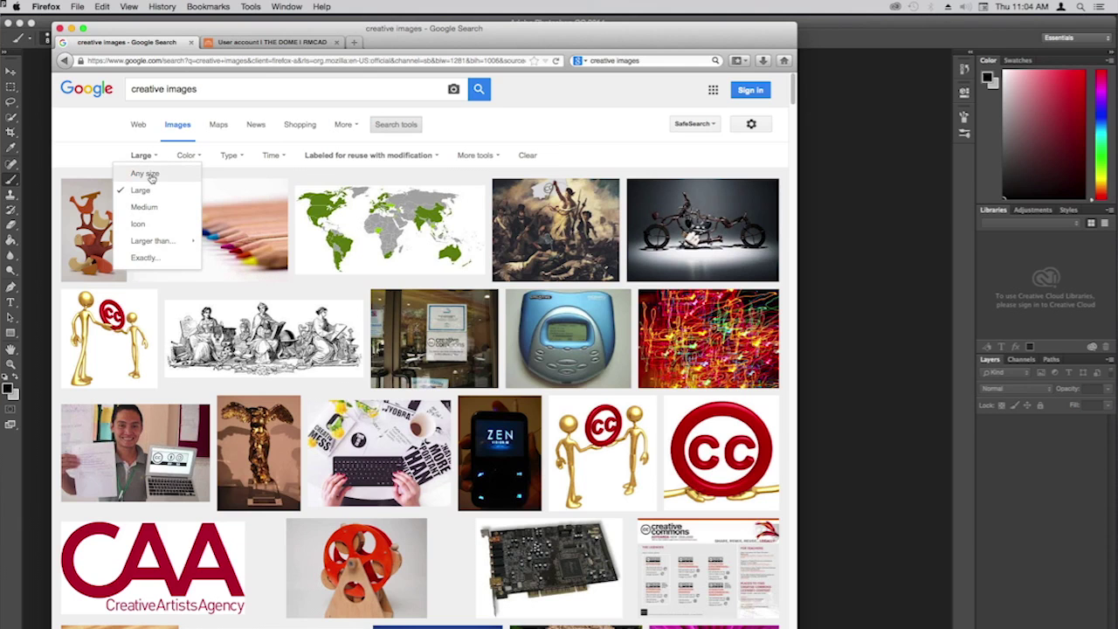
left_click(145, 174)
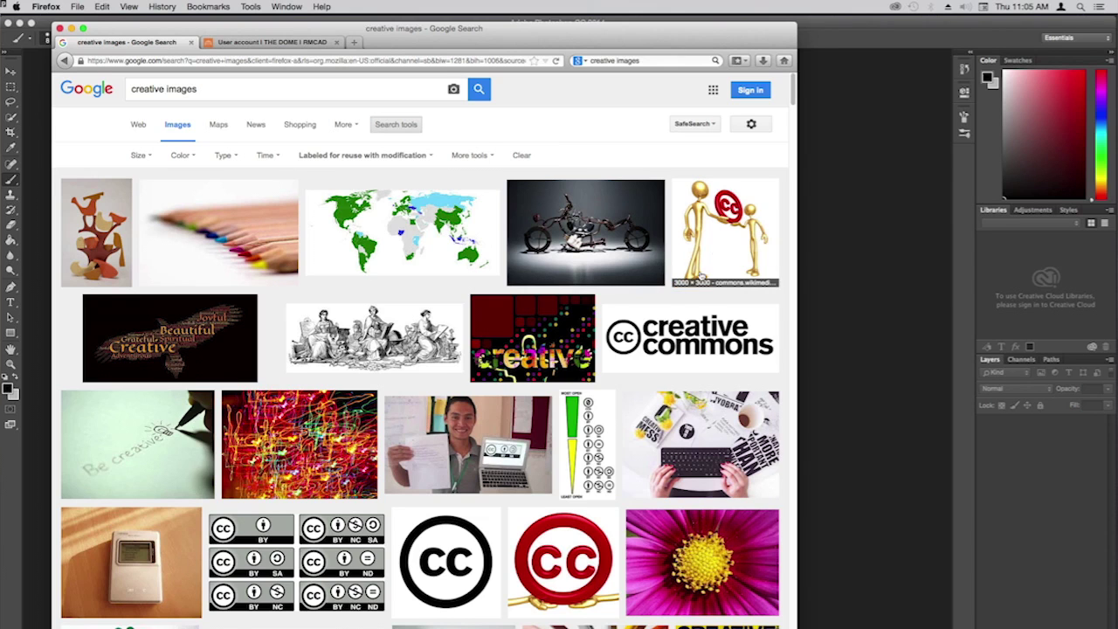
Open the preview of the two gold figures holding the red CC symbol and copy the image
left_click(737, 247)
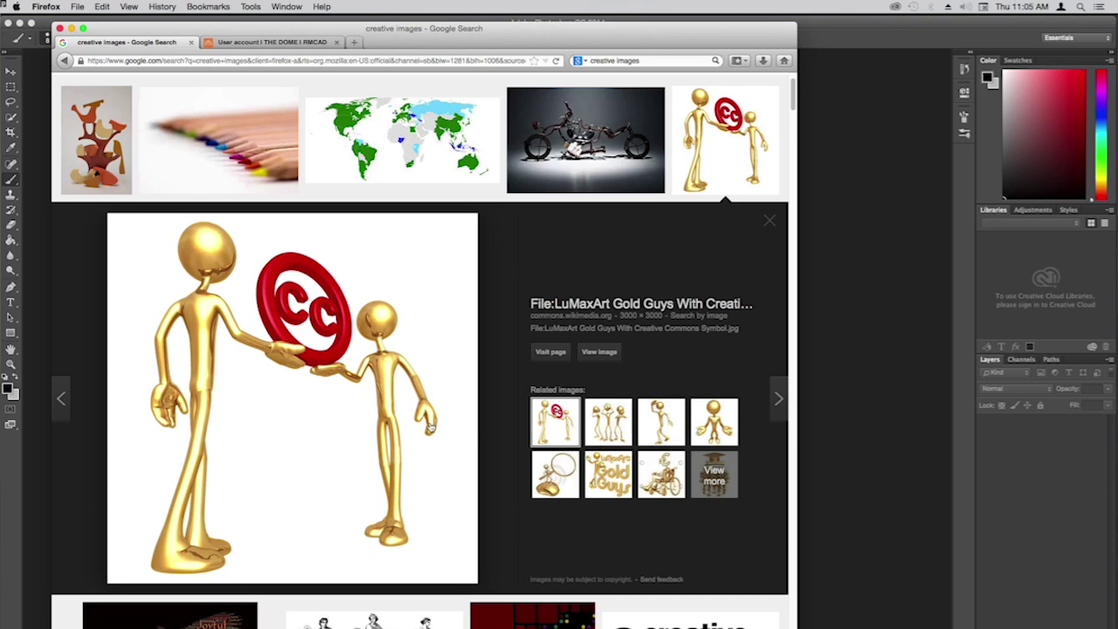
right_click(293, 368)
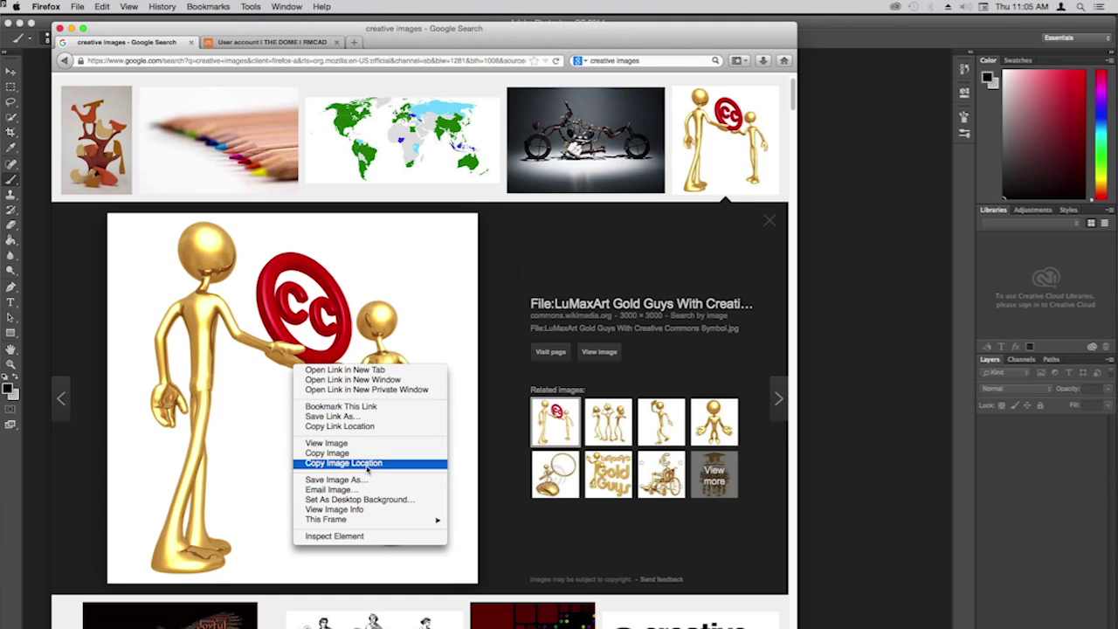
left_click(376, 453)
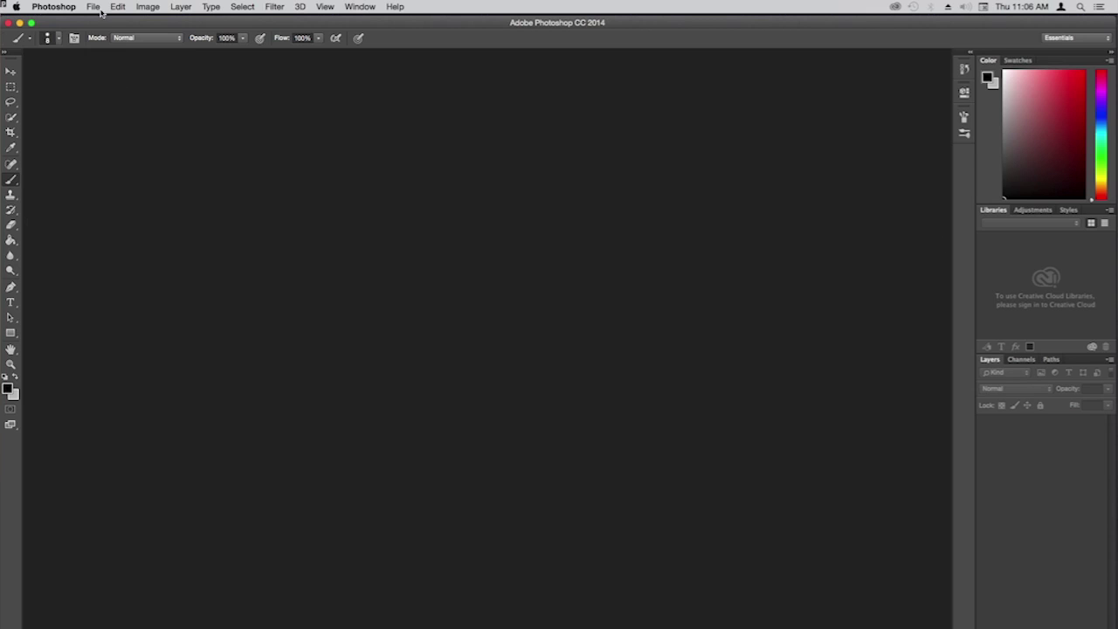
In Photoshop, create a 3000 × 3000 pixel document named gold with a resolution of 300 pixels/inch and transparent background contents
left_click(93, 7)
left_click(110, 24)
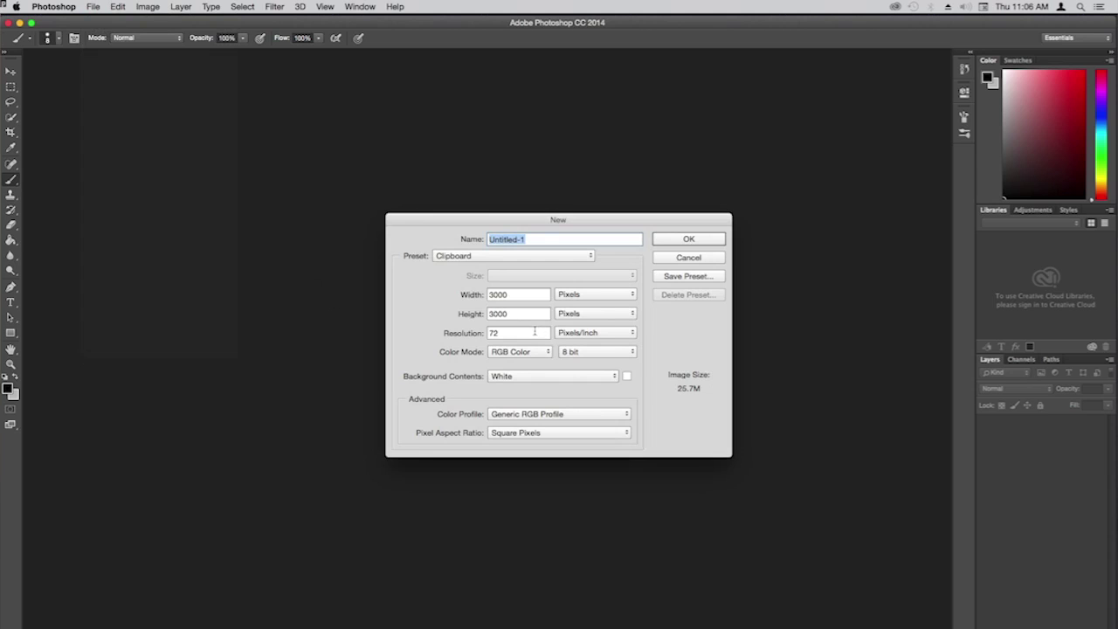
type("gold")
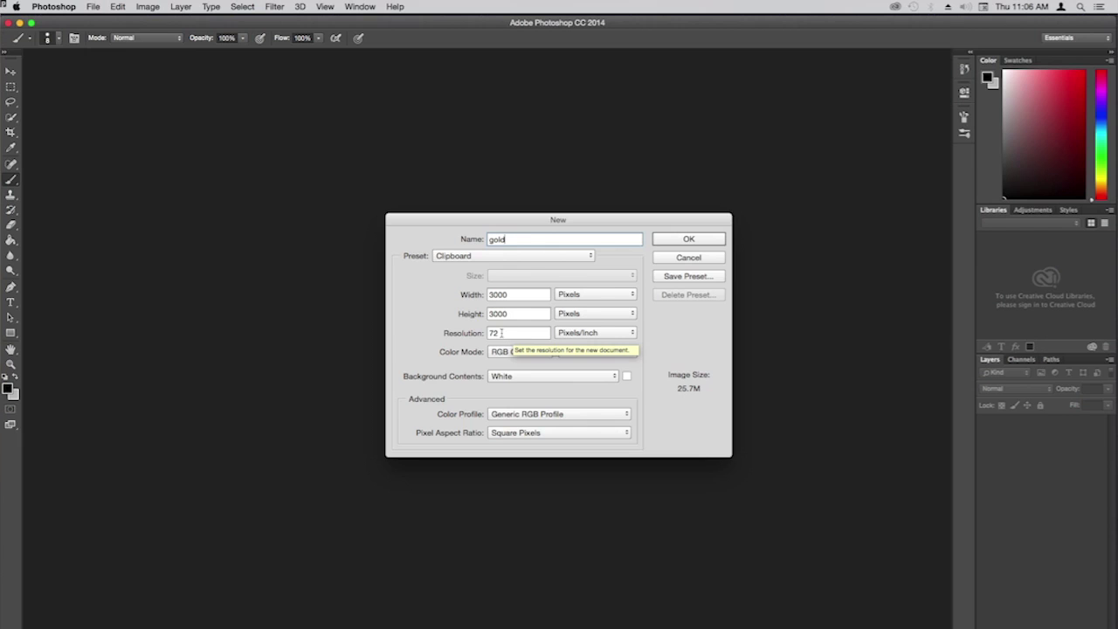
double_click(505, 333)
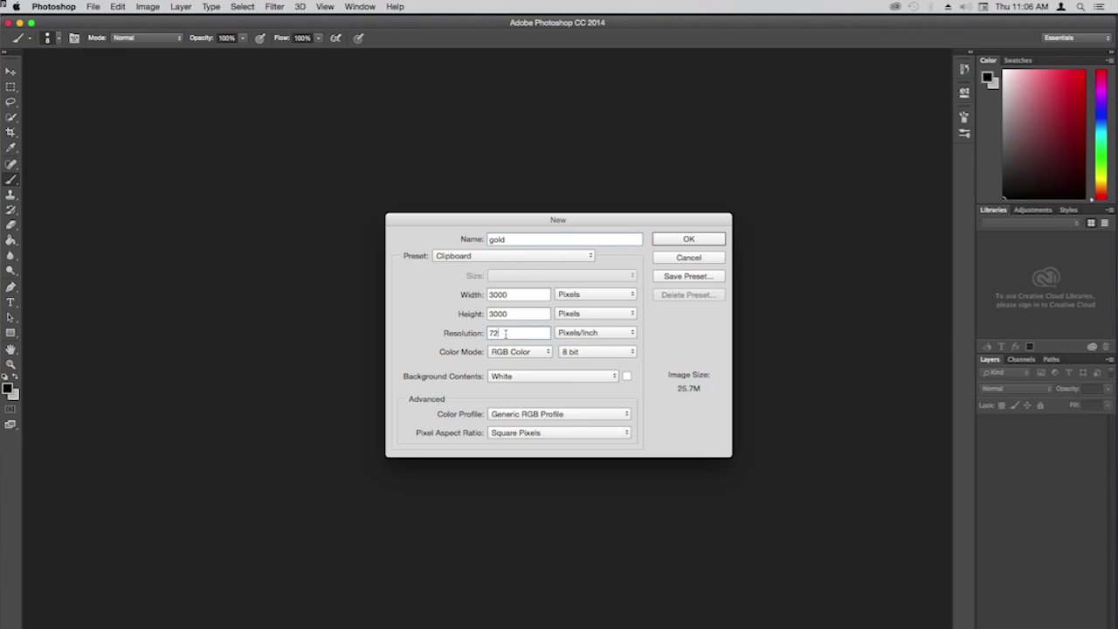
type("300")
left_click(614, 378)
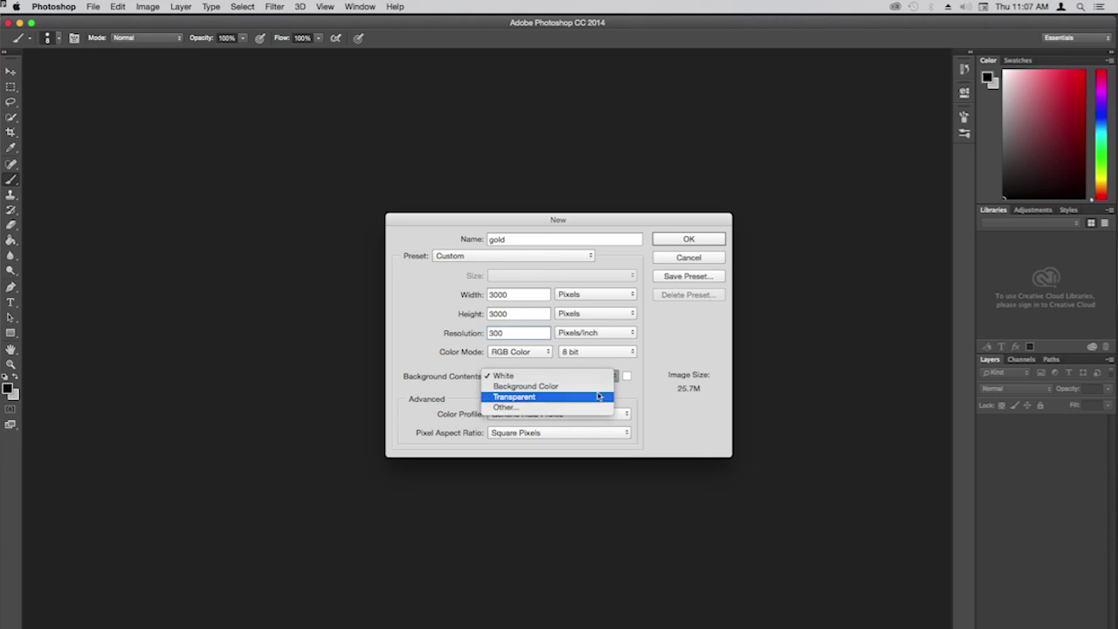
left_click(598, 399)
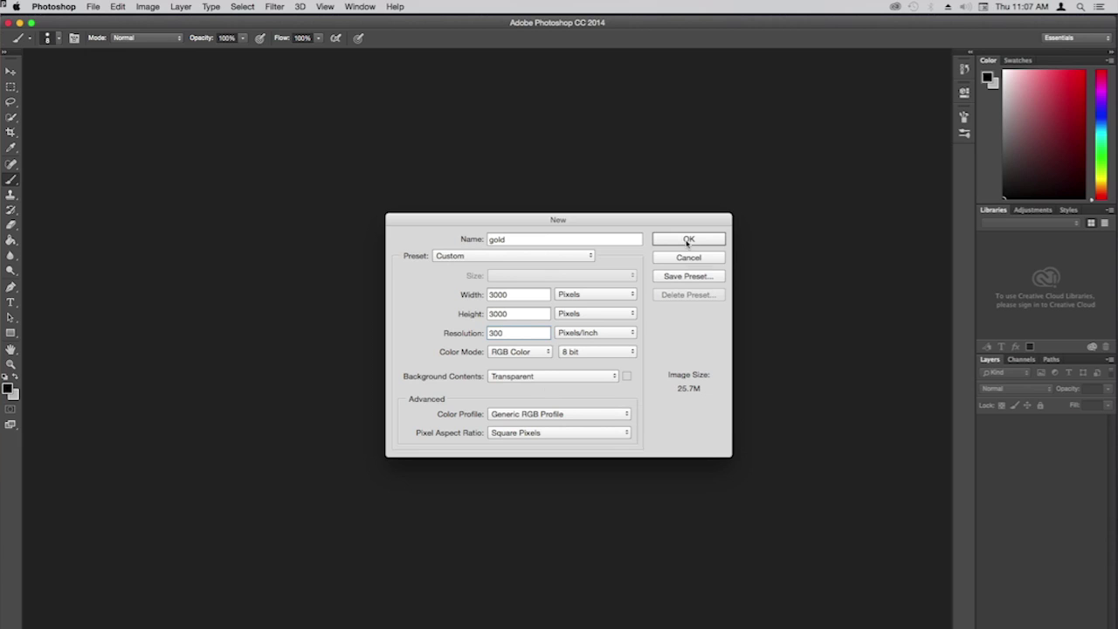
left_click(687, 239)
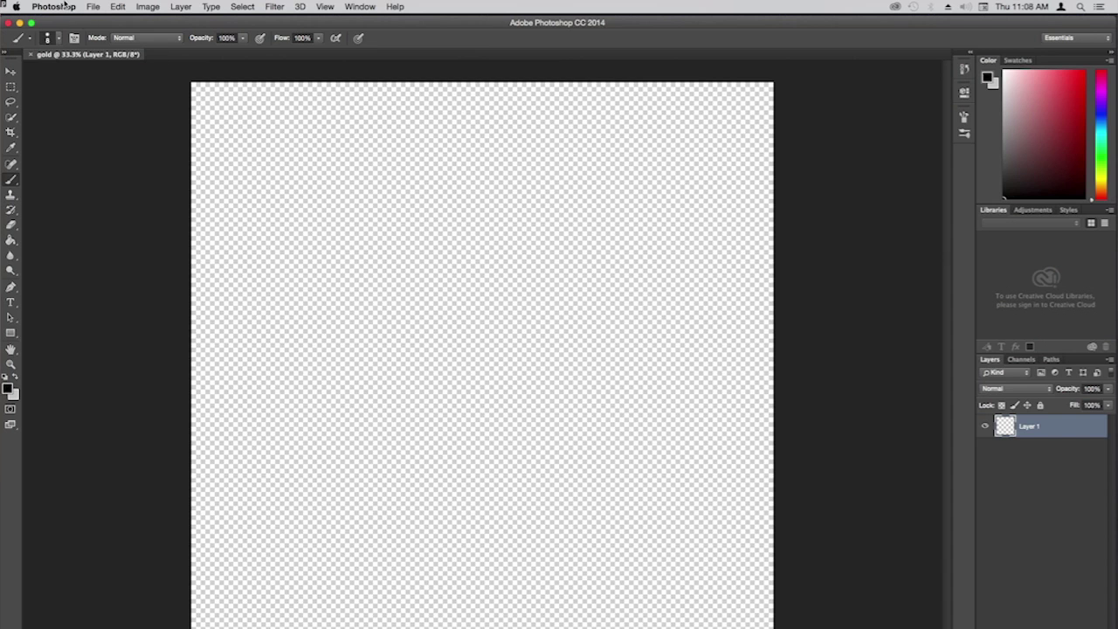
Paste the copied gold figures image into the new document
left_click(96, 8)
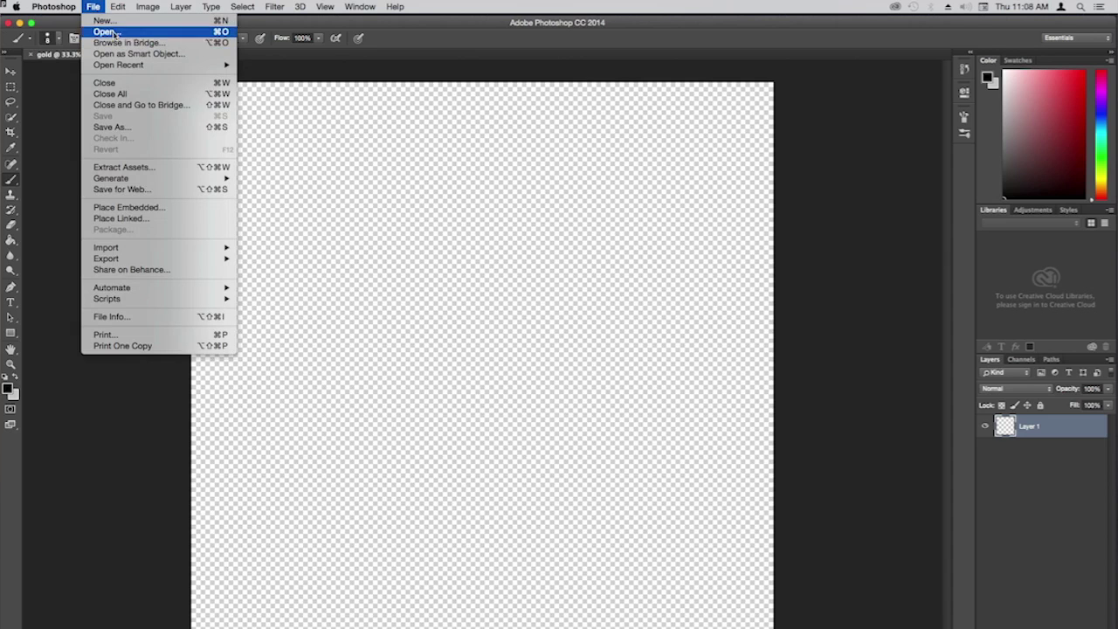
mouse_move(116, 8)
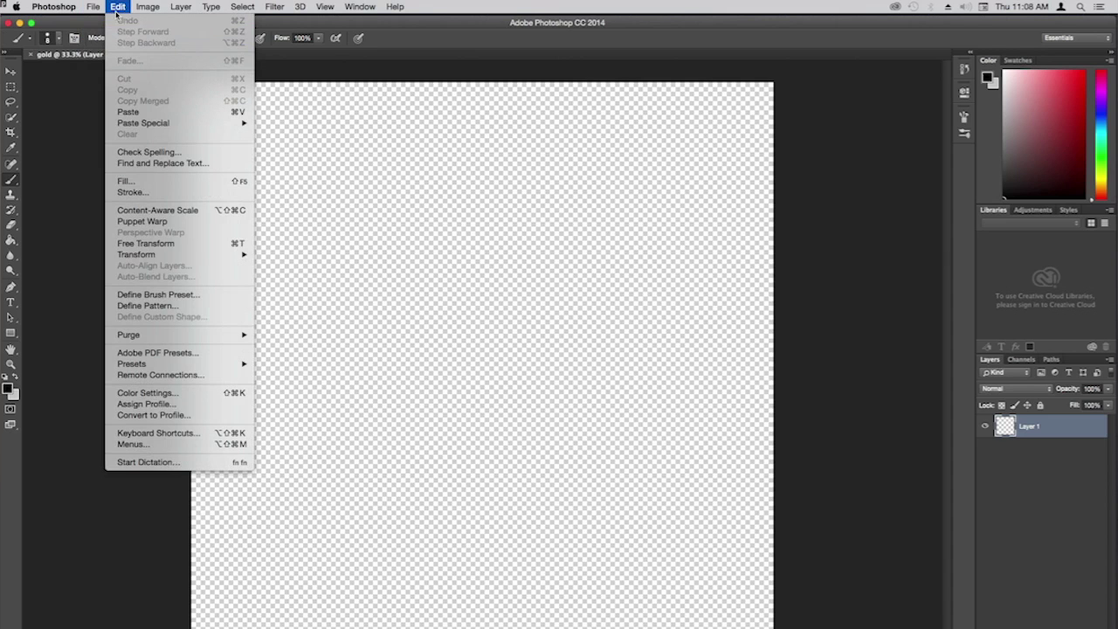
left_click(131, 112)
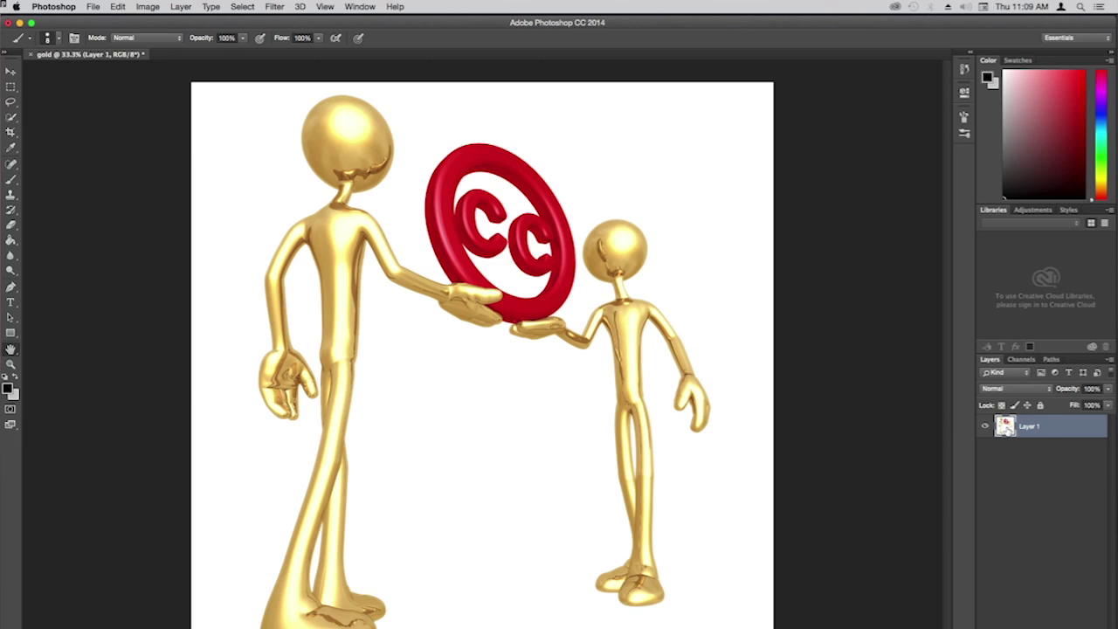
Hide the layer's white background through its blending options by lowering the This Layer white value under Blend If Gray to 253
double_click(1006, 427)
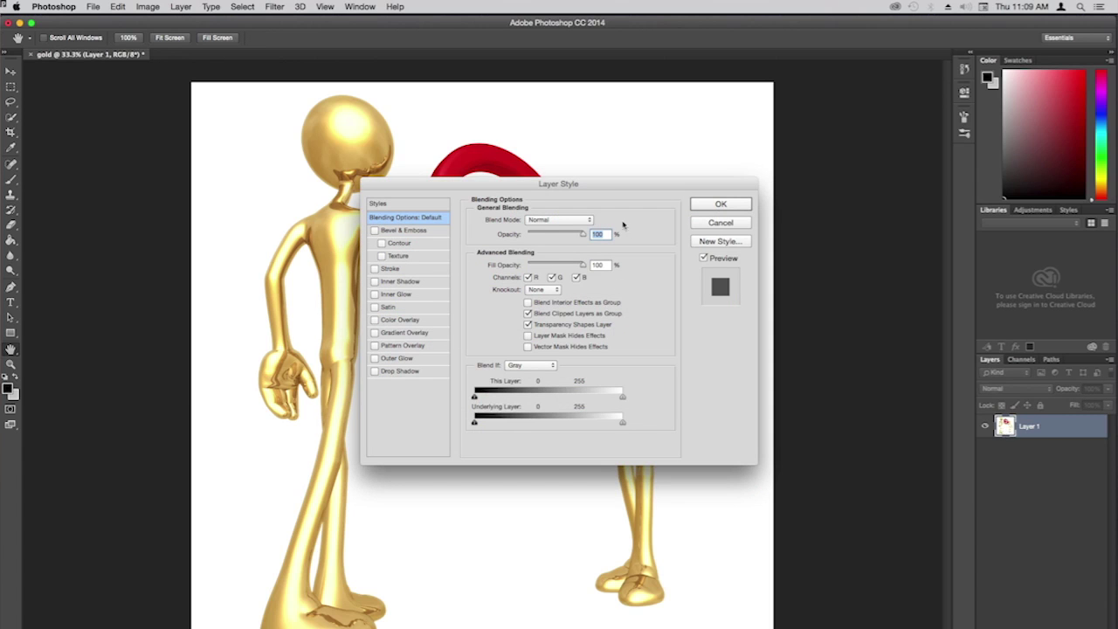
left_click_drag(613, 186, 741, 358)
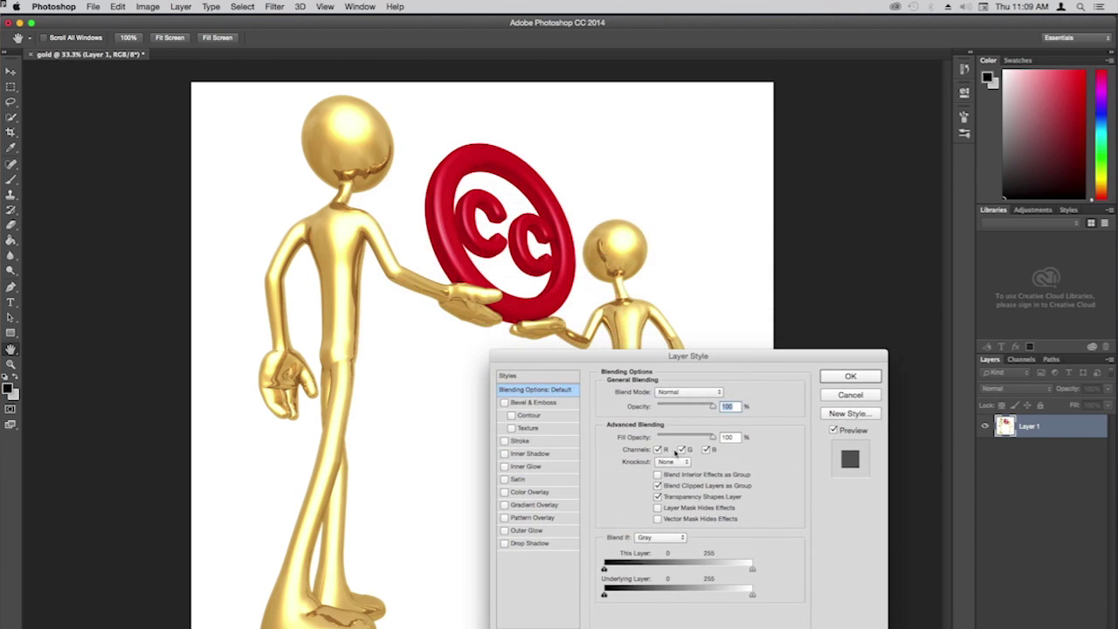
left_click_drag(743, 362, 743, 336)
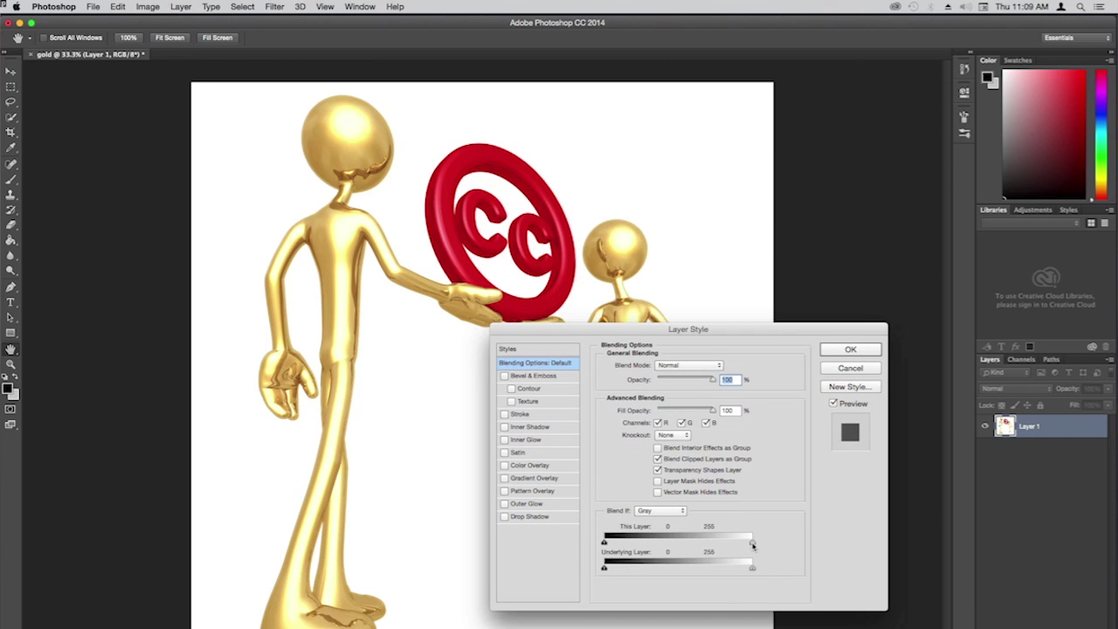
left_click_drag(753, 545, 750, 545)
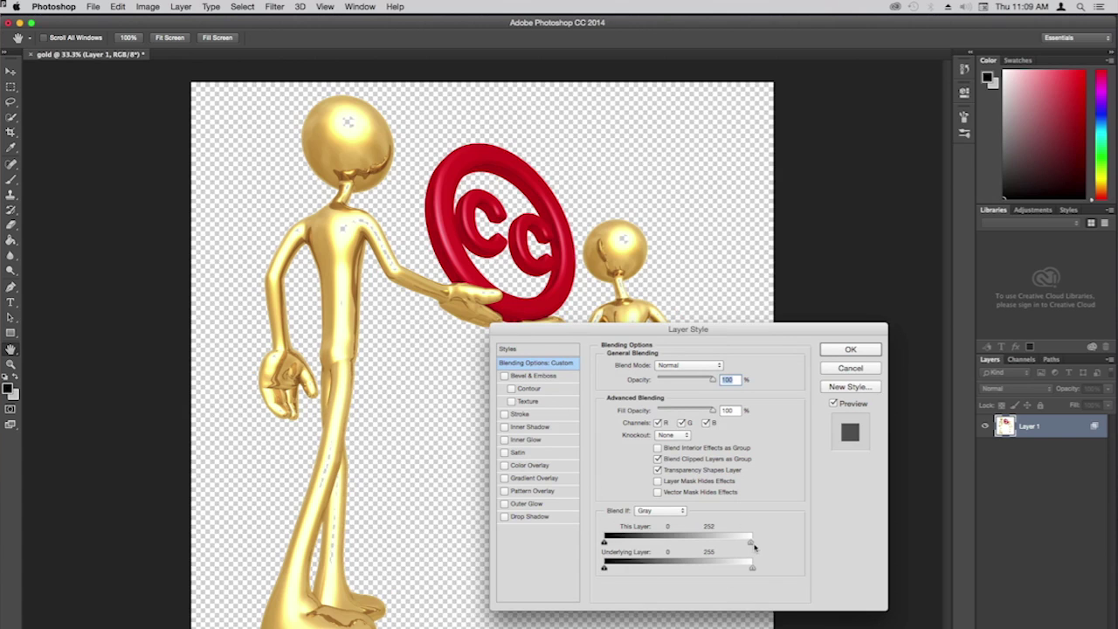
mouse_move(751, 545)
left_mouse_down()
mouse_move(646, 540)
mouse_move(751, 544)
left_mouse_up()
left_click(683, 511)
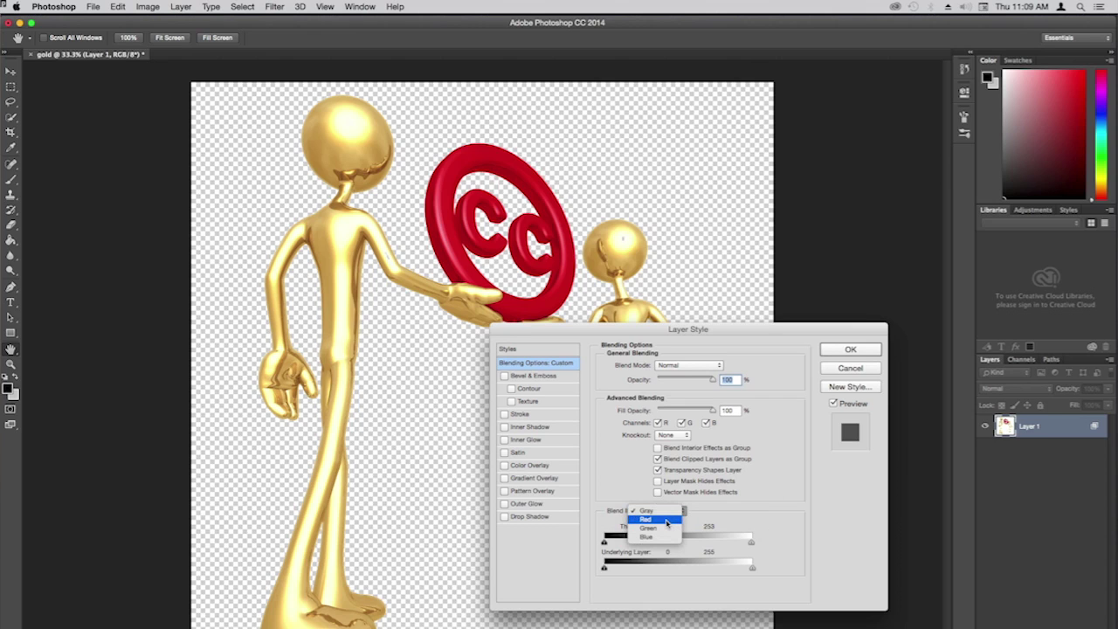
left_click(781, 485)
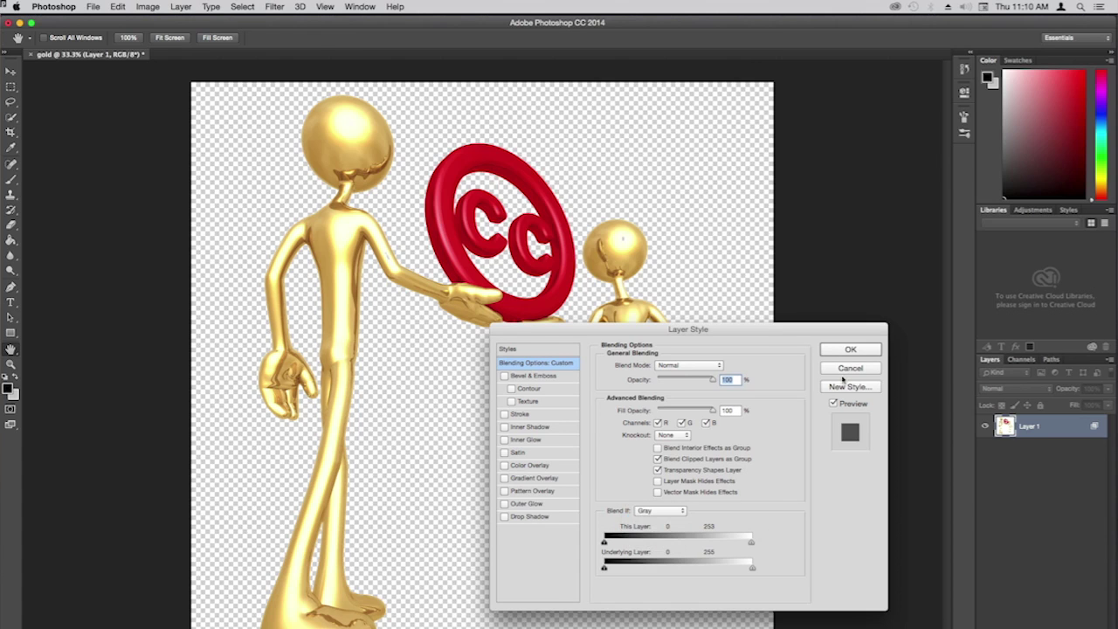
left_click(852, 351)
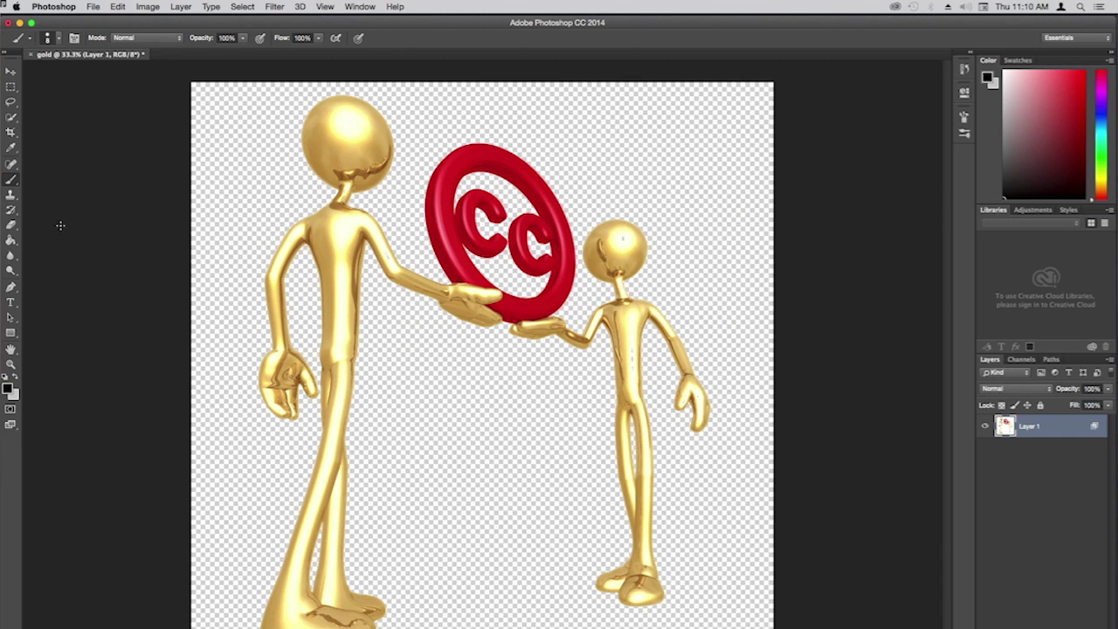
left_click(93, 9)
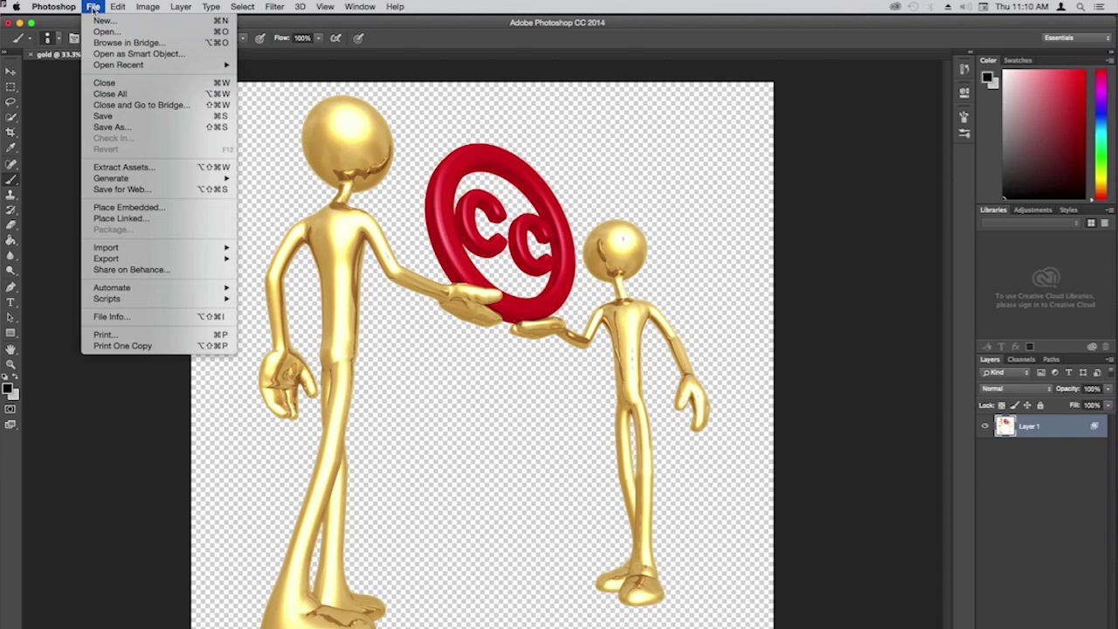
left_click(131, 128)
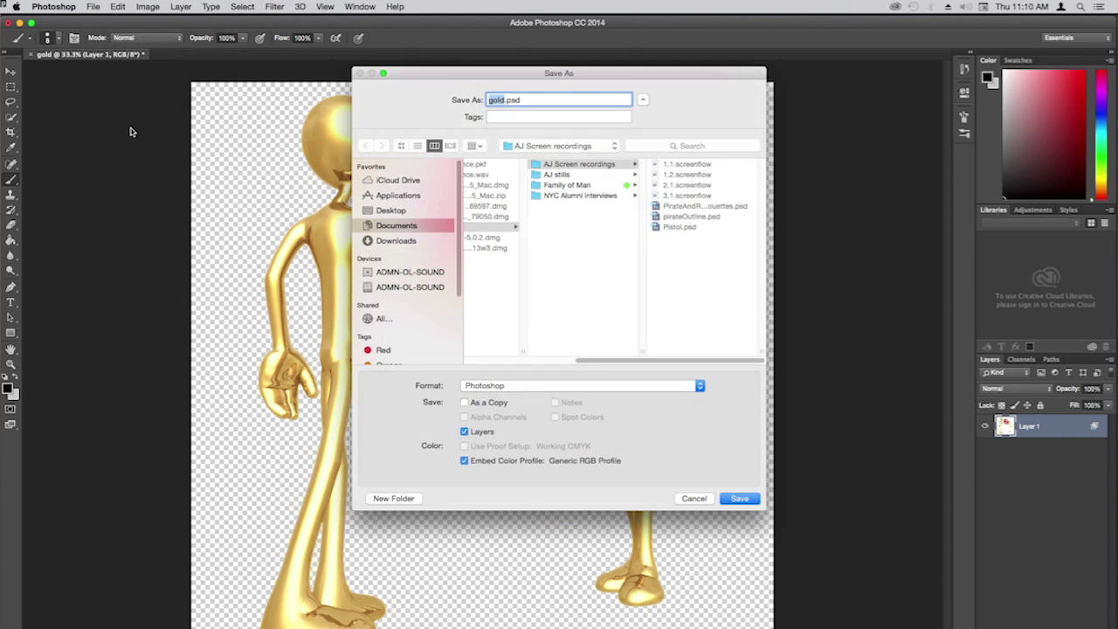
left_click(697, 503)
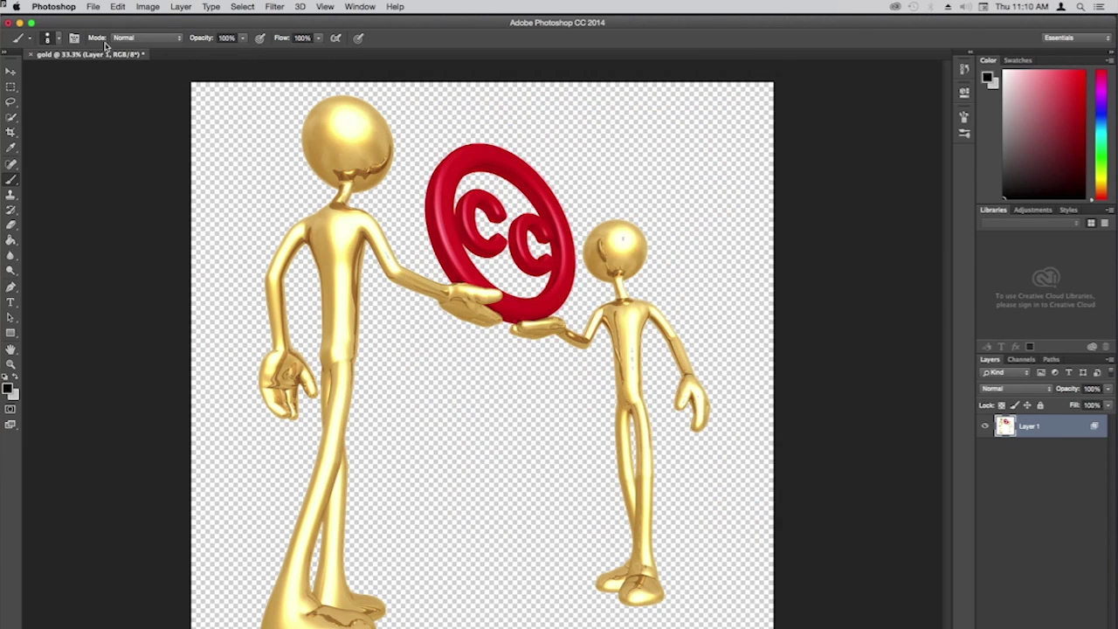
Export the image with Save for Web as gold.gif to the Desktop
left_click(94, 8)
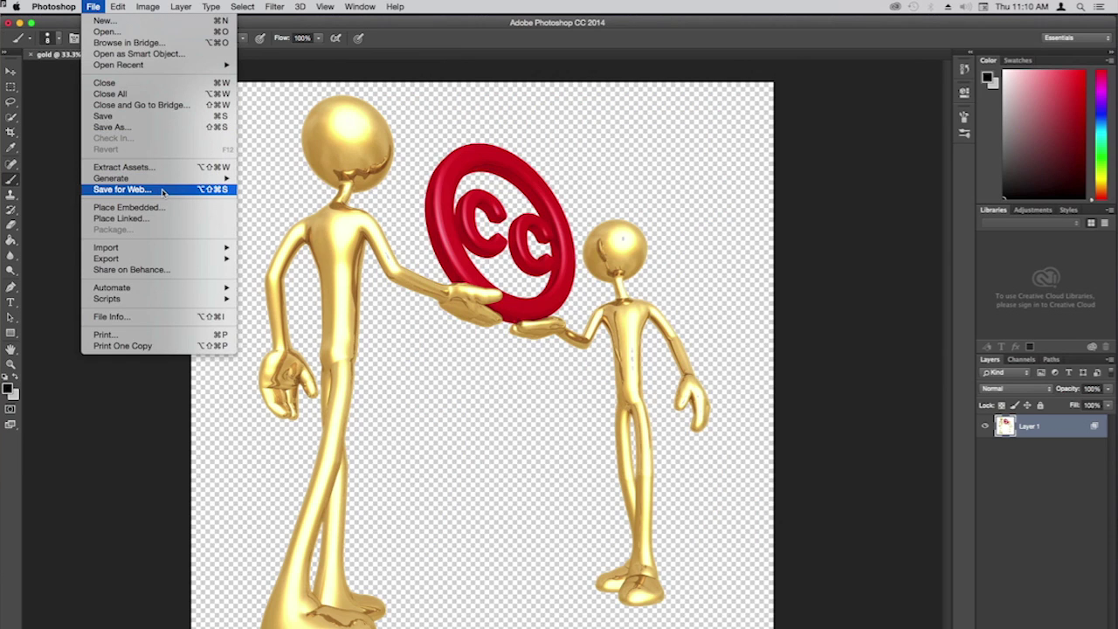
left_click(122, 189)
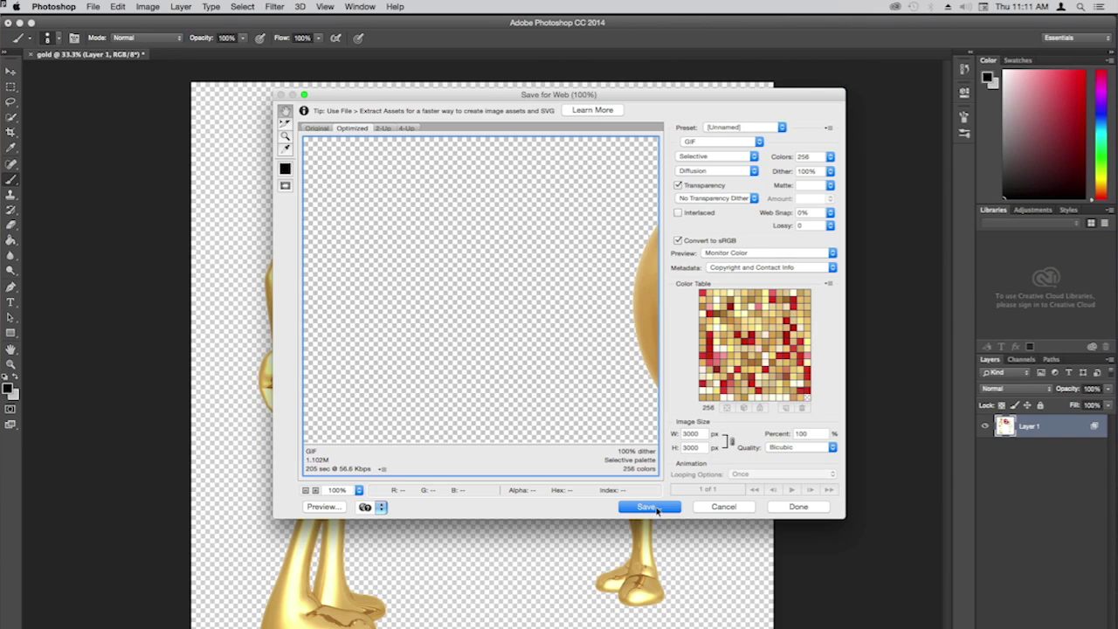
left_click(651, 507)
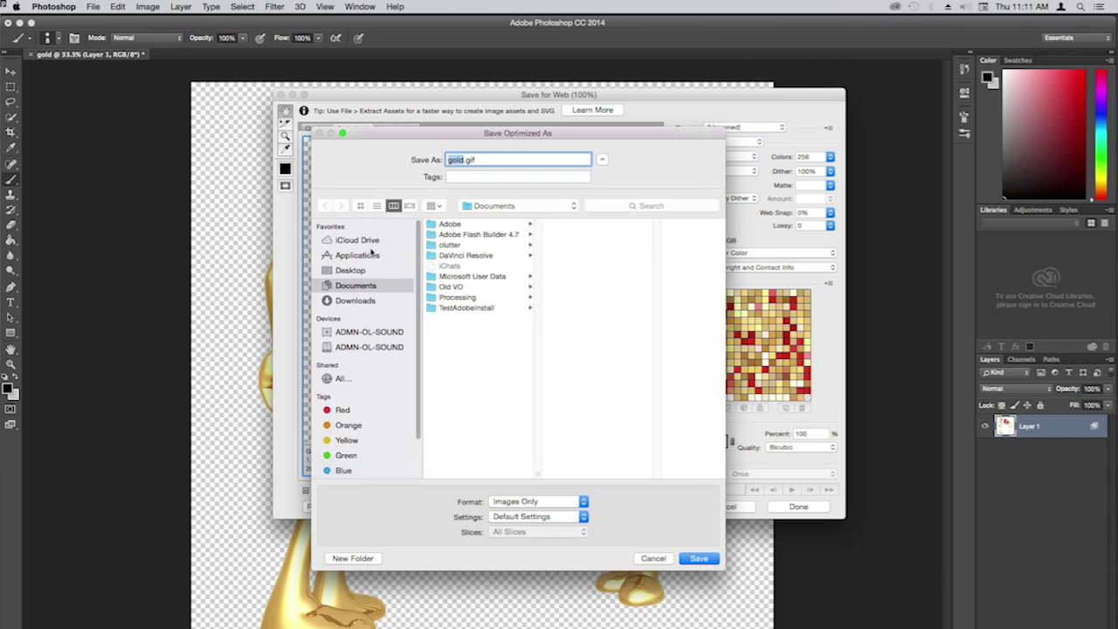
left_click(354, 271)
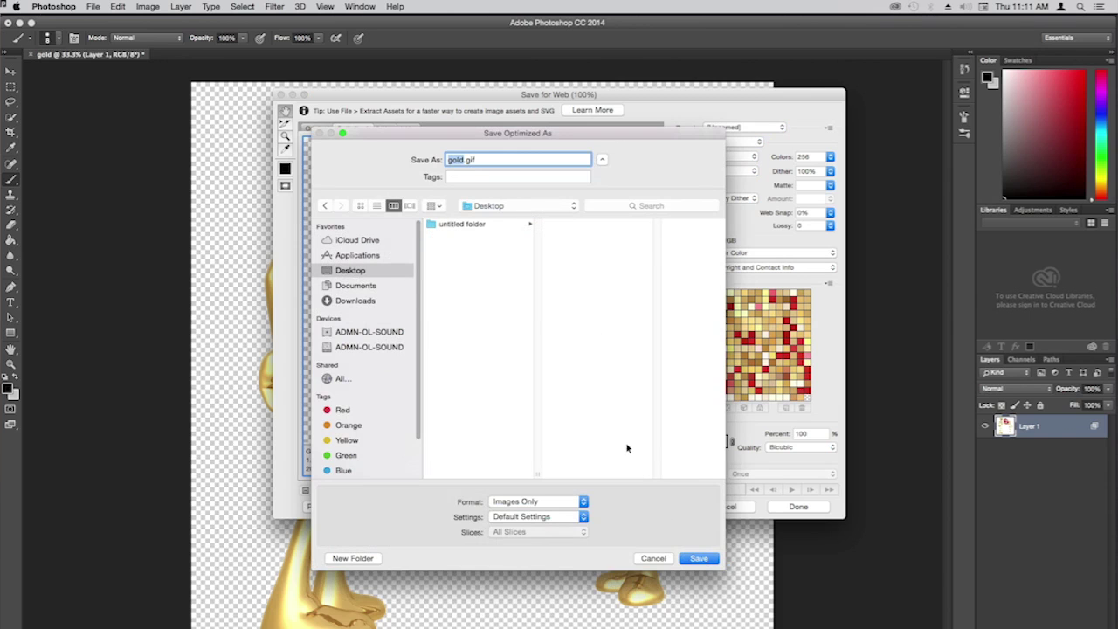
left_click(699, 558)
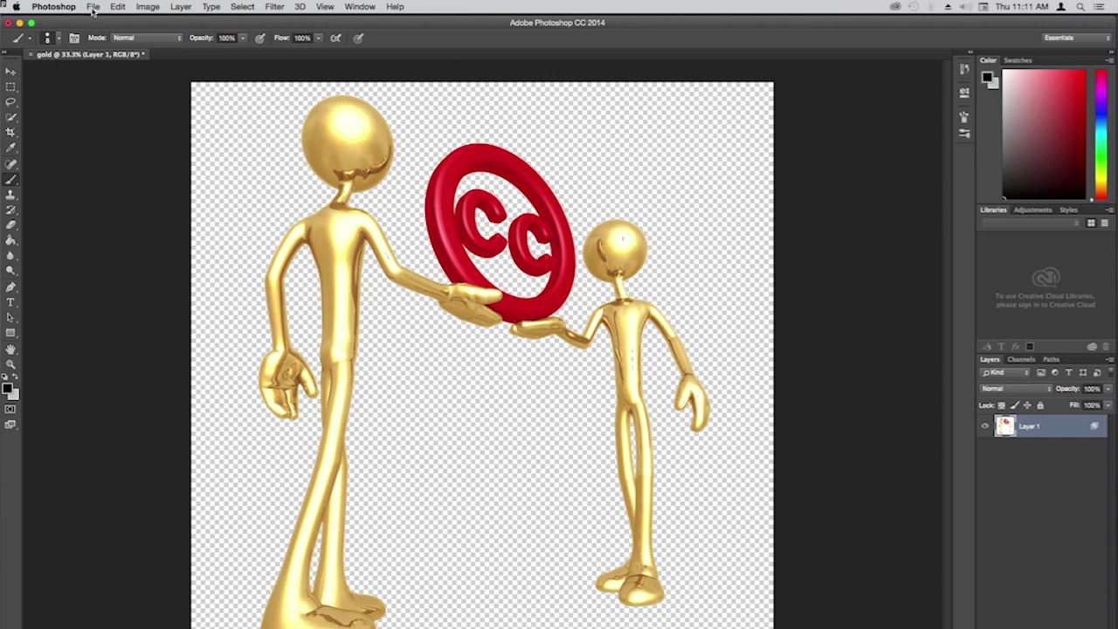
Save a copy of the document in PNG format as gold.png on the Desktop
left_click(93, 8)
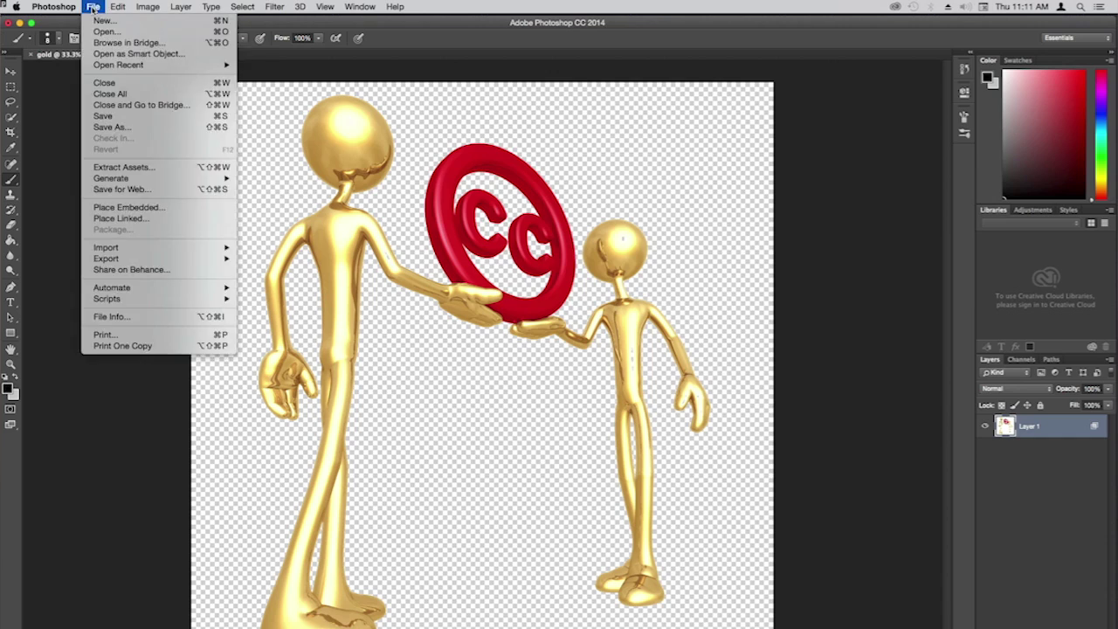
left_click(115, 128)
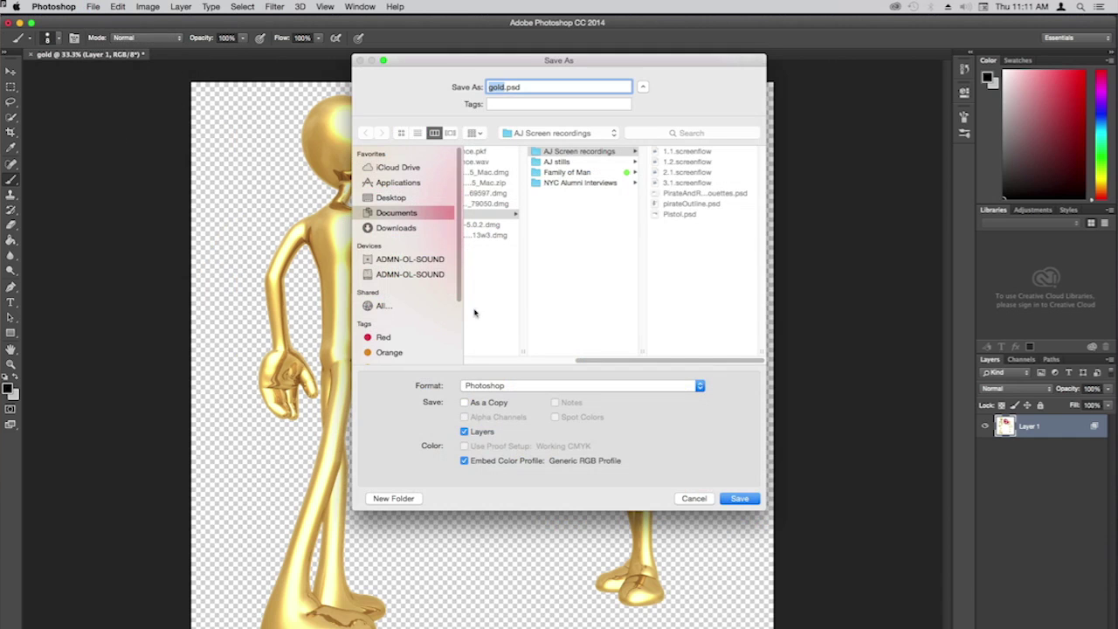
left_click(400, 200)
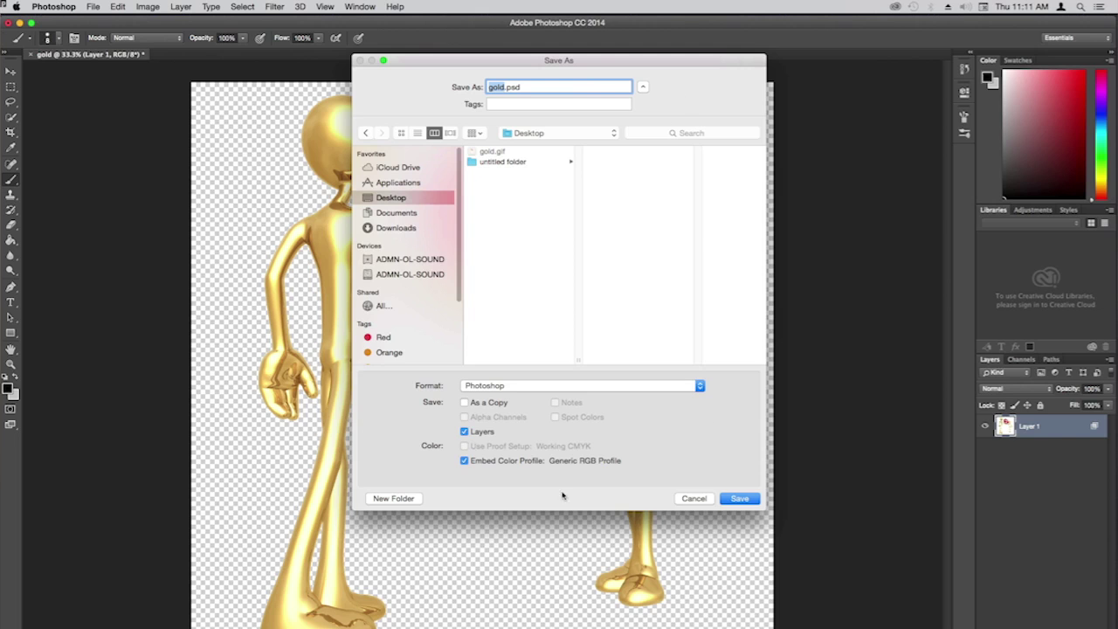
left_click(699, 385)
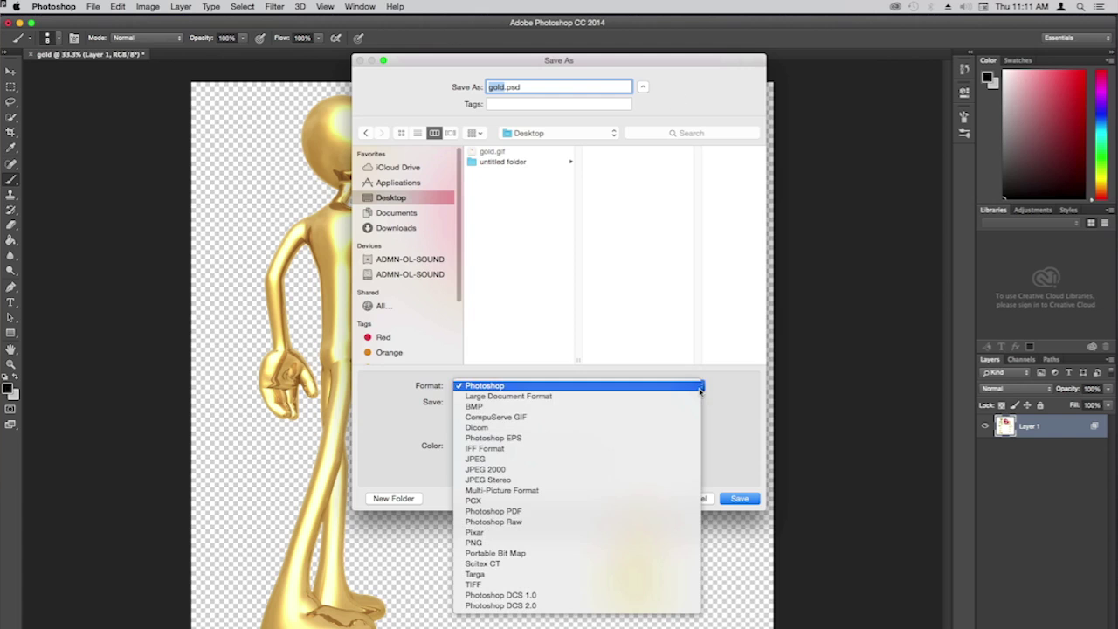
left_click(667, 543)
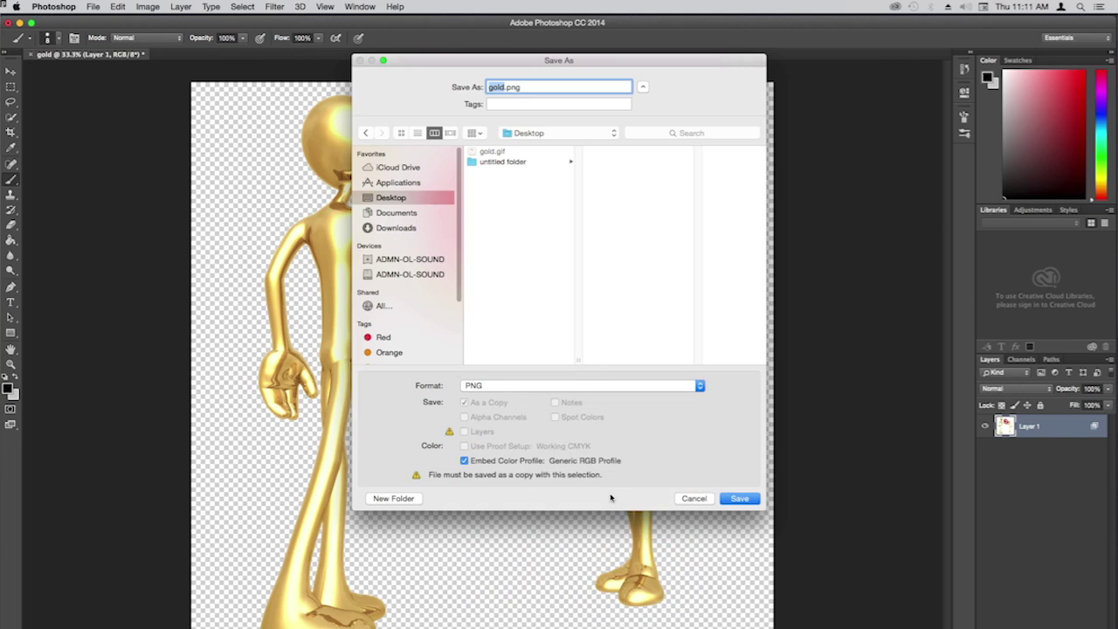
left_click(740, 498)
left_click(591, 224)
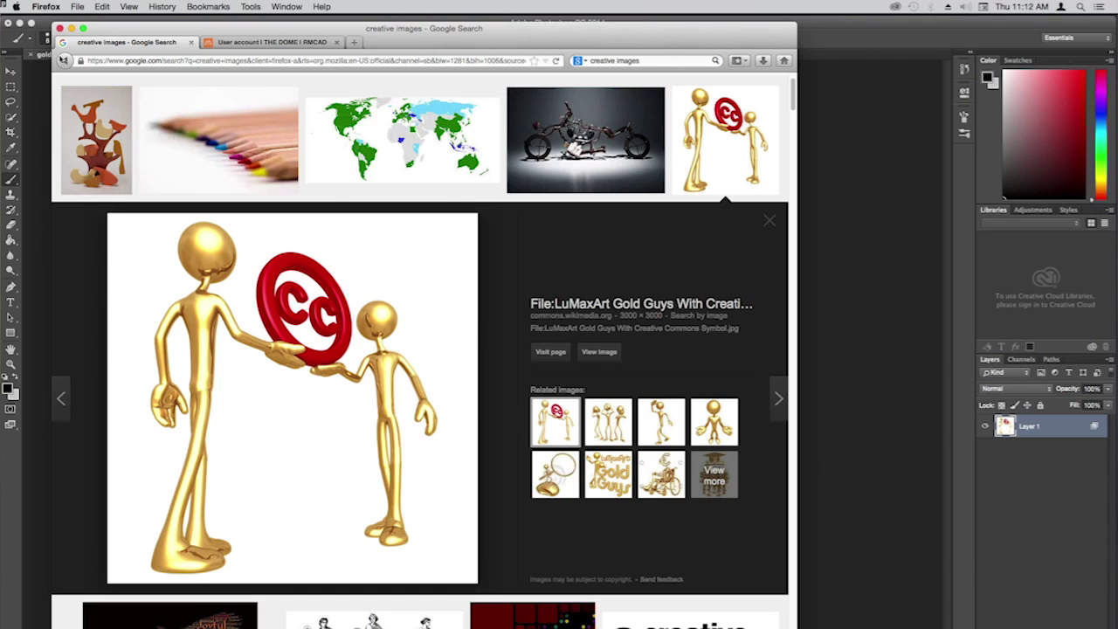
In Firefox, return to the image results, open the preview of the colourful light trails photo and copy the image
left_click(64, 61)
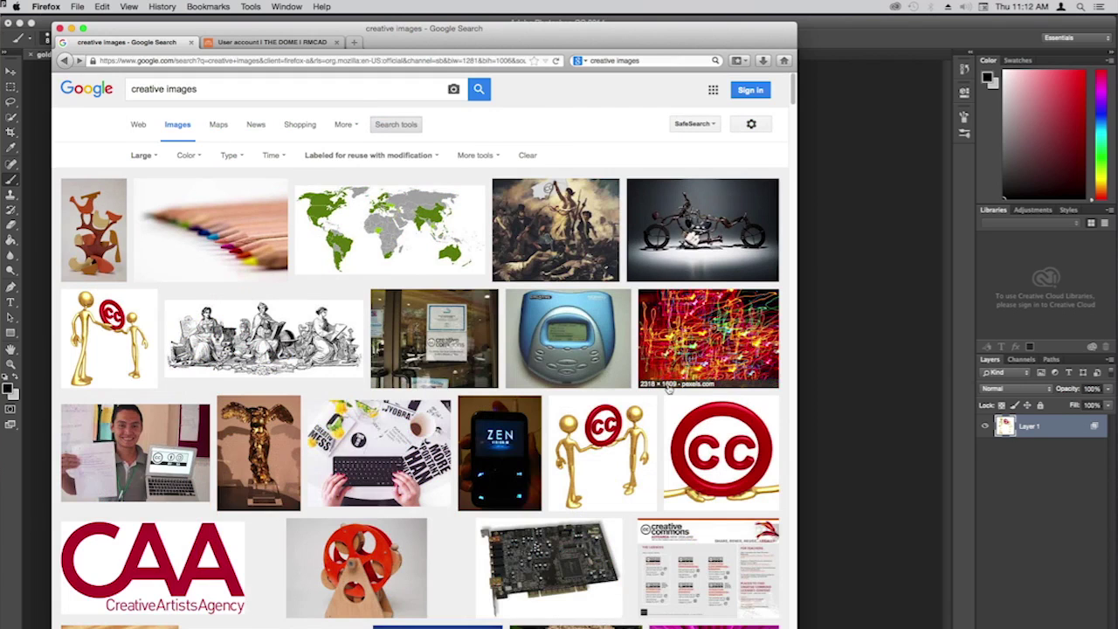
left_click(715, 345)
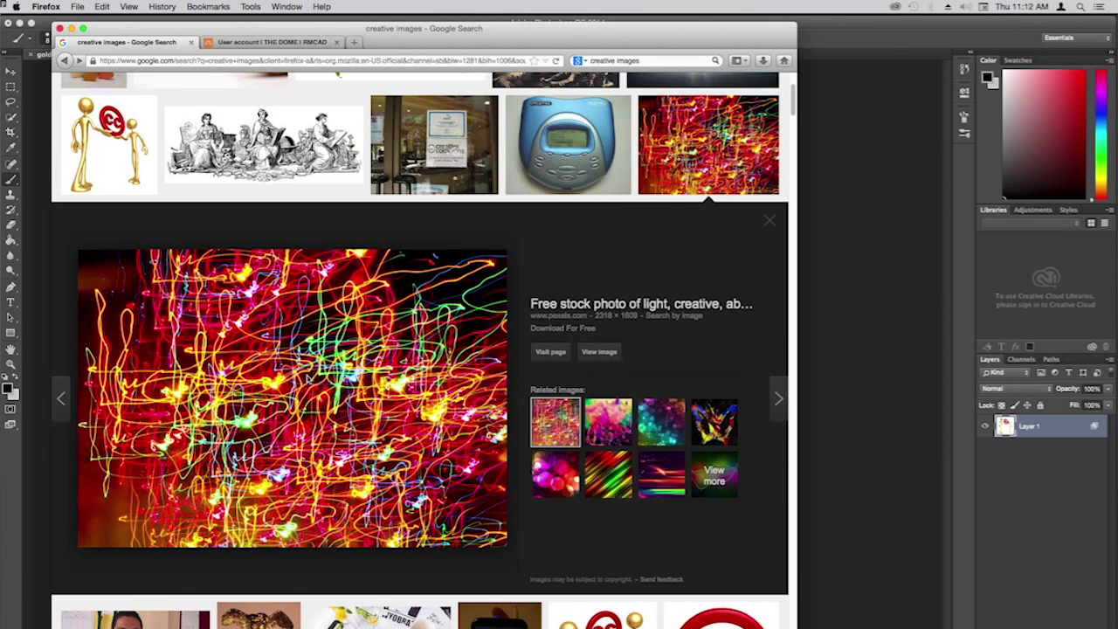
right_click(304, 378)
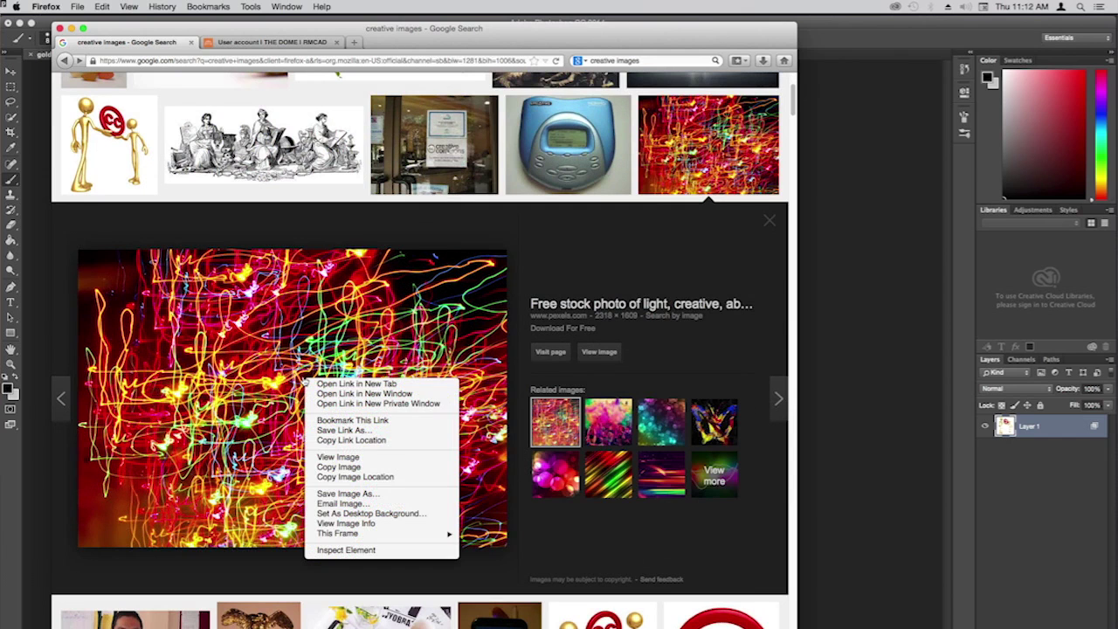
left_click(380, 469)
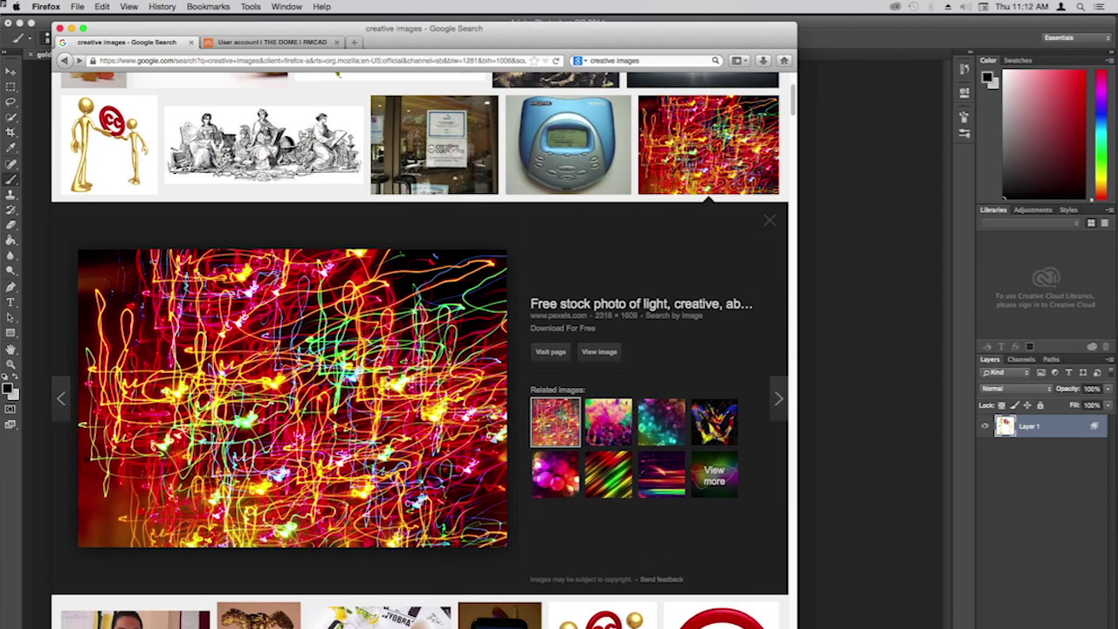
In Photoshop, create a 2318 × 1609 pixel transparent document named lights at 300 pixels/inch and paste the copied photo into it
key("super+Tab")
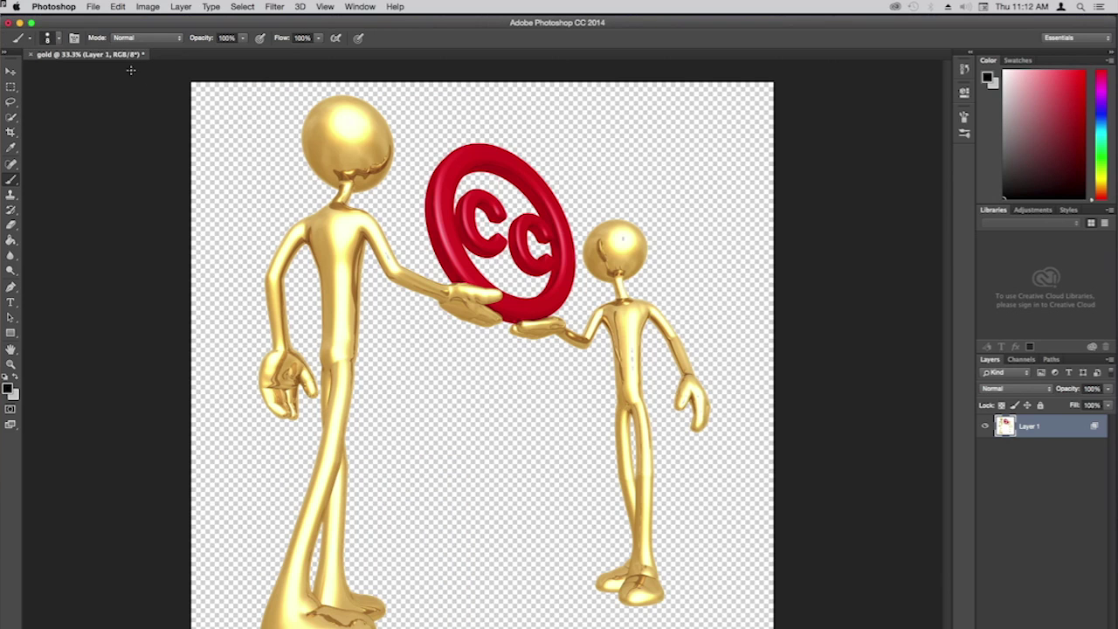
left_click(93, 6)
left_click(103, 20)
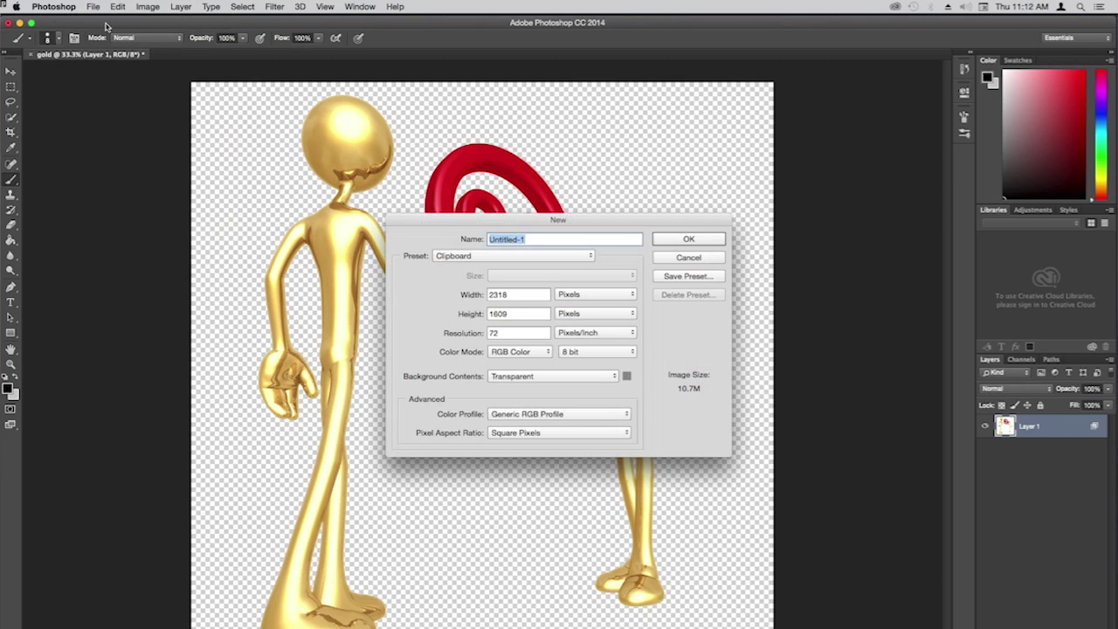
type("lights")
double_click(530, 334)
type("300")
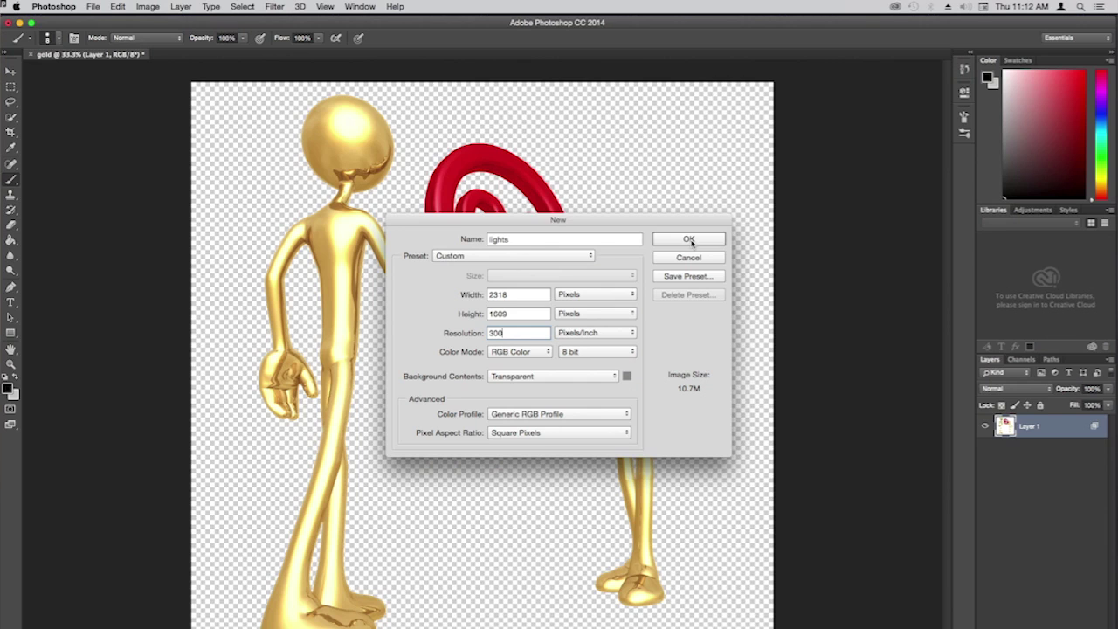
left_click(690, 240)
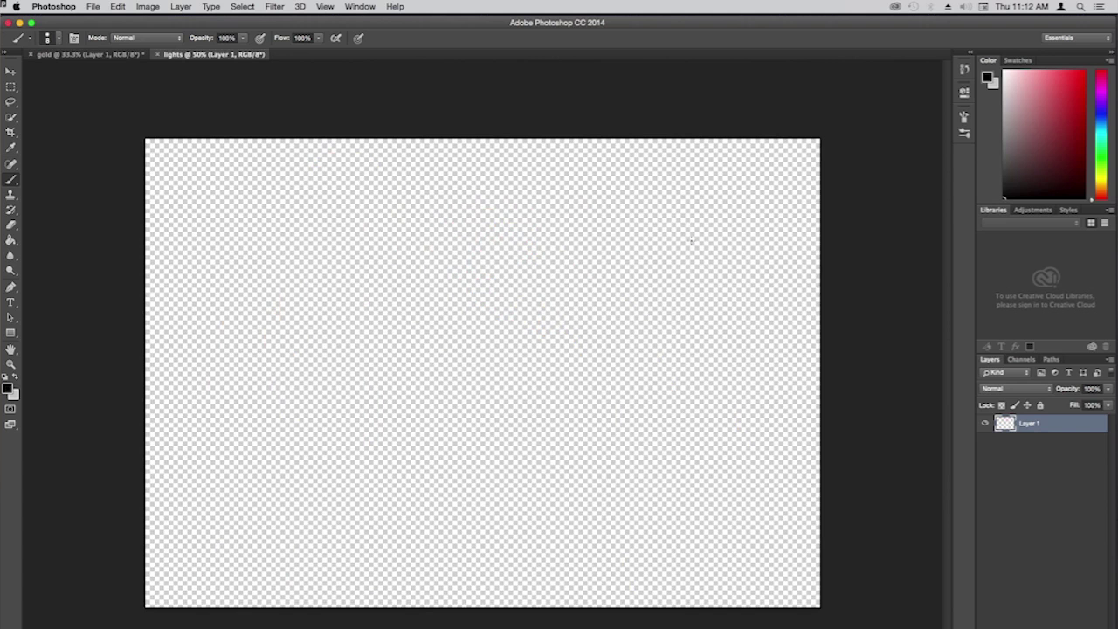
left_click(118, 7)
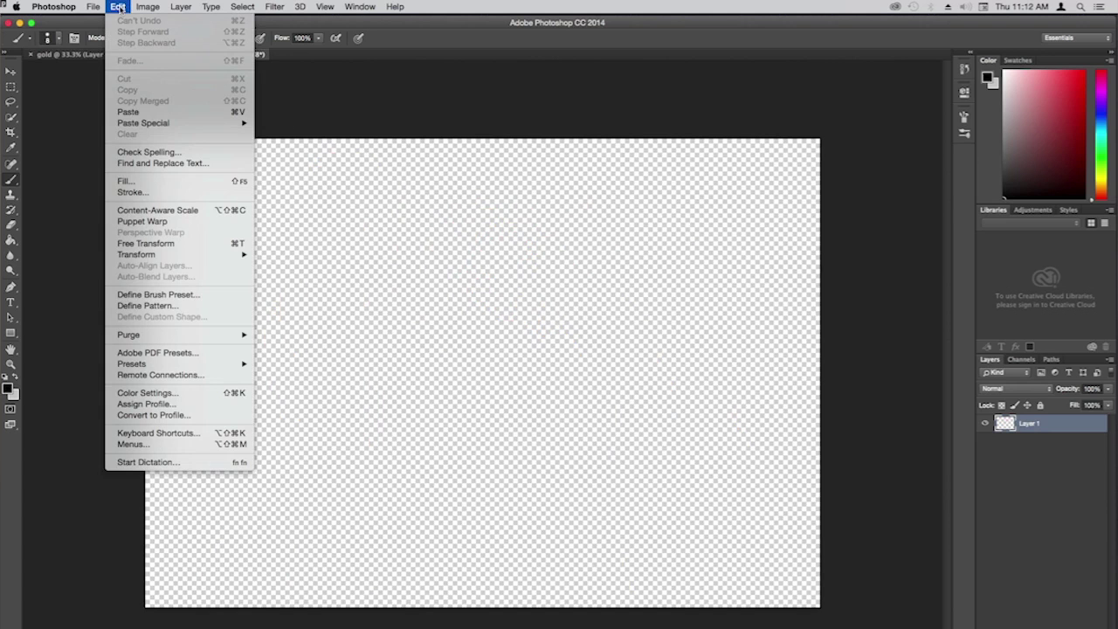
left_click(139, 111)
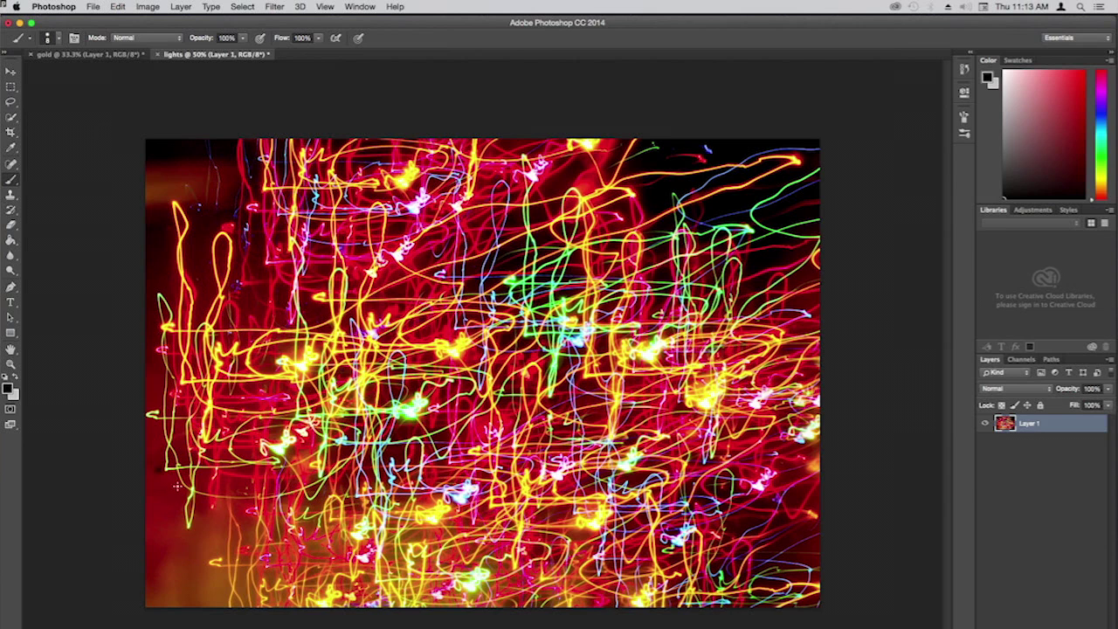
With the Quick Selection tool, select the dark background in the photo's upper-left area, subtract the excess and delete the selected area
left_click(11, 119)
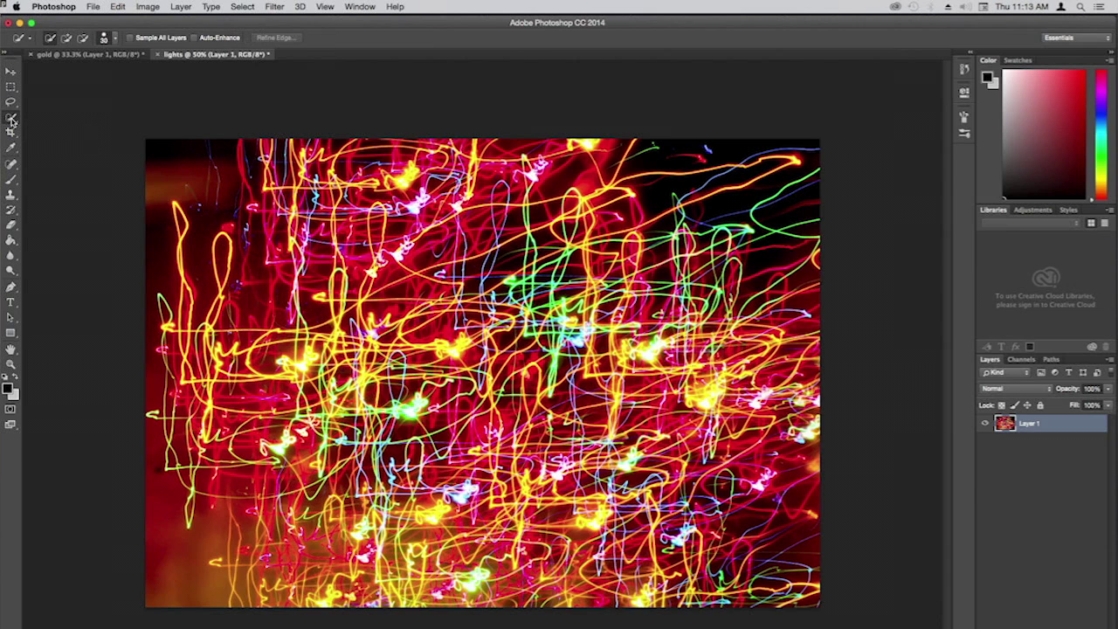
left_click(12, 119)
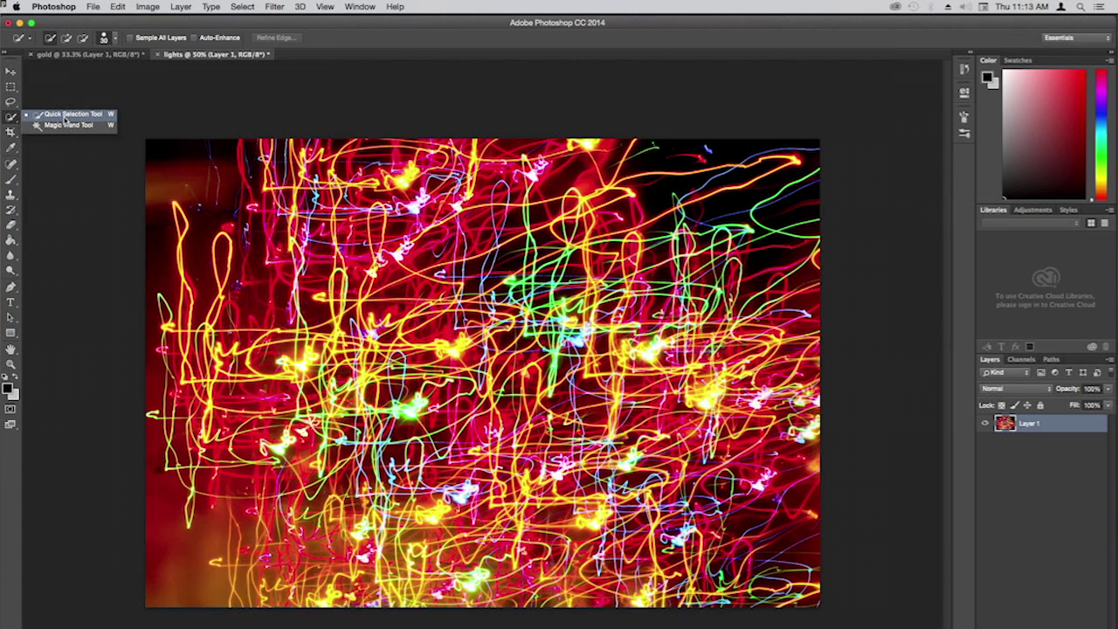
left_click(65, 119)
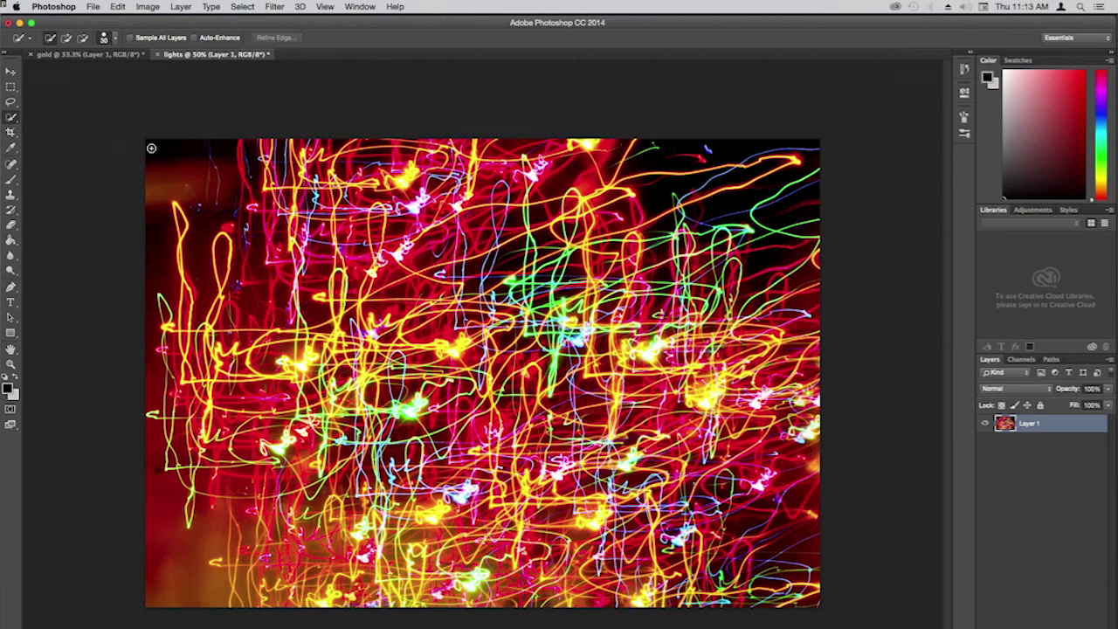
left_click(174, 165)
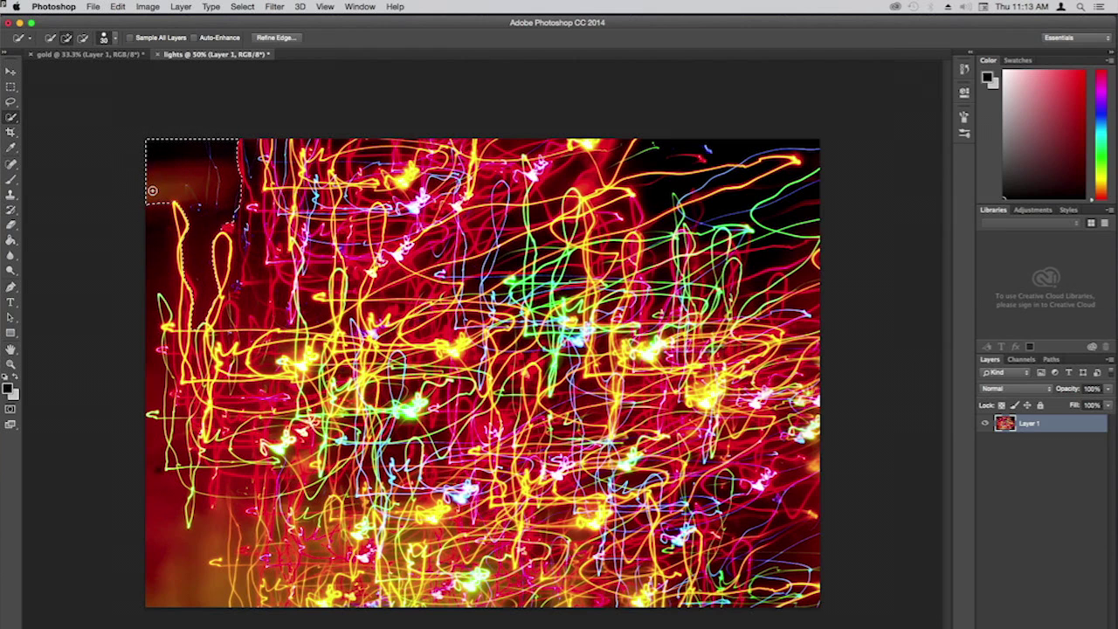
left_click_drag(153, 209, 155, 218)
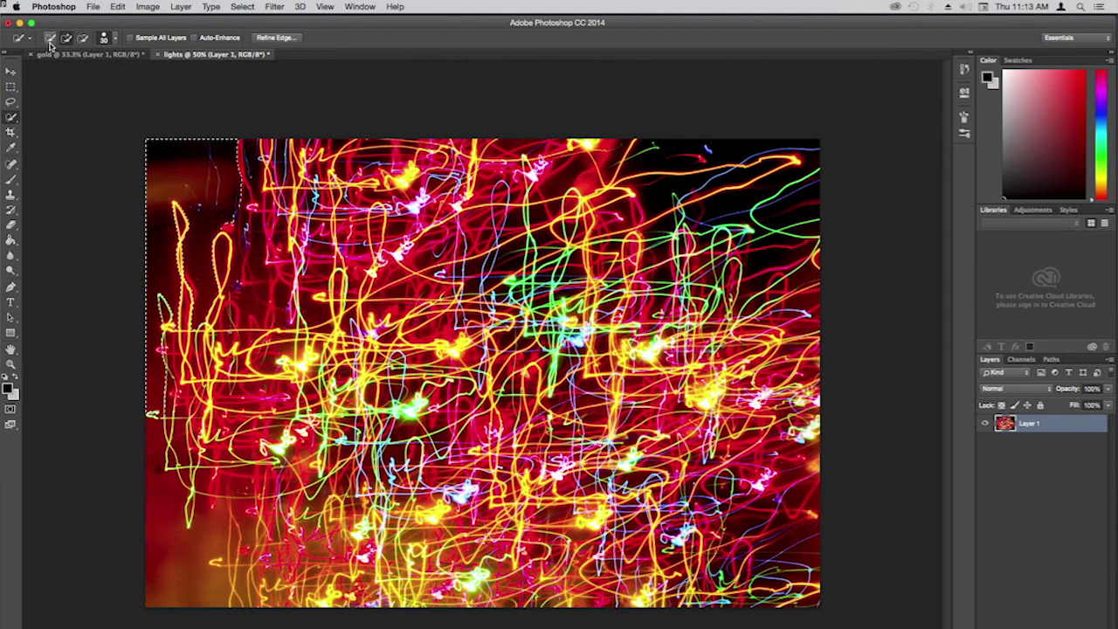
left_click(84, 40)
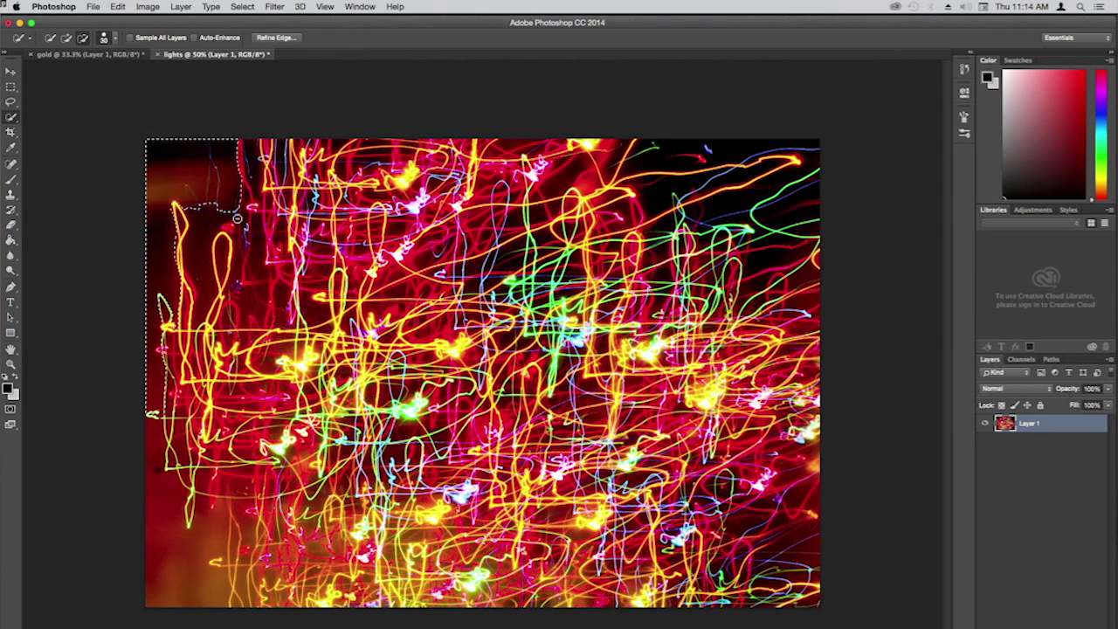
Select the red background in the photo's lower-left corner, trim the selection with a 16 px subtracting brush, then delete the area and deselect
left_click(67, 37)
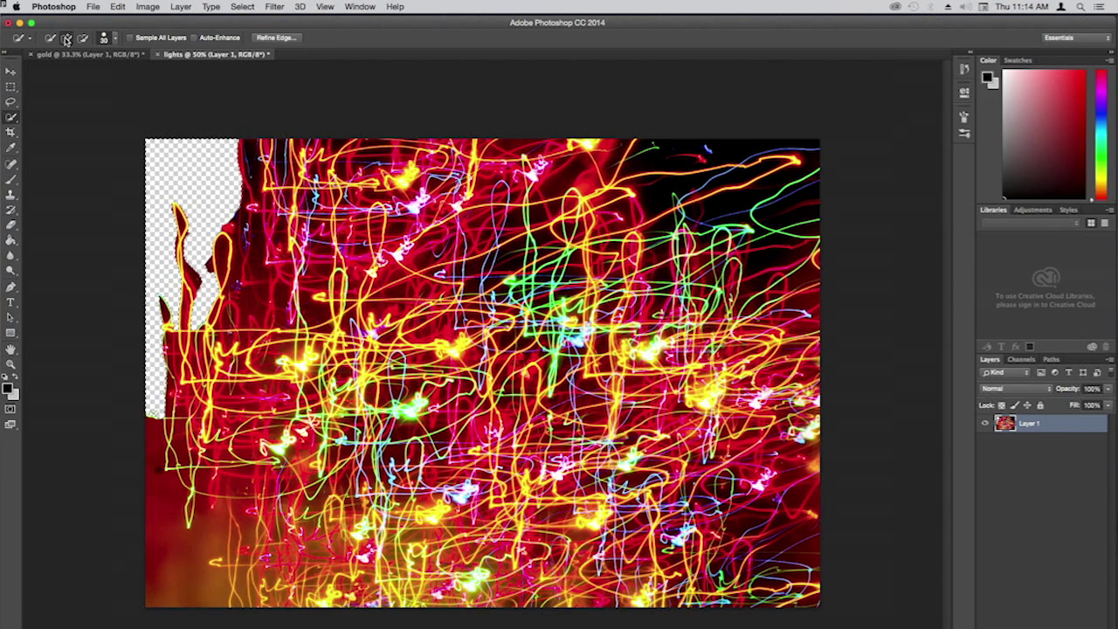
left_click_drag(148, 454, 166, 490)
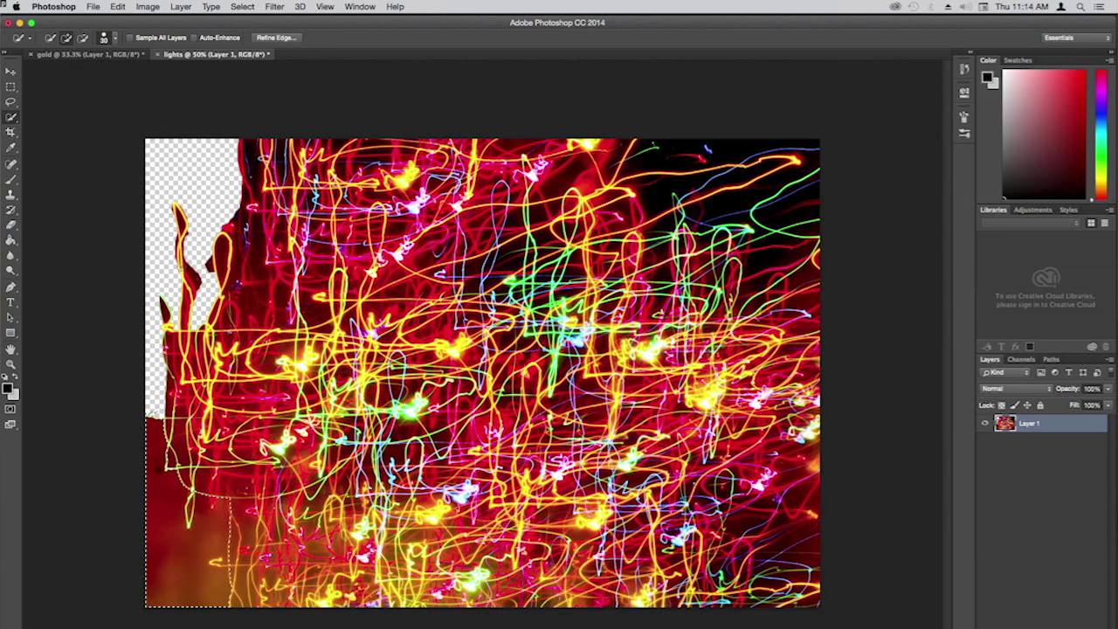
left_click(85, 41)
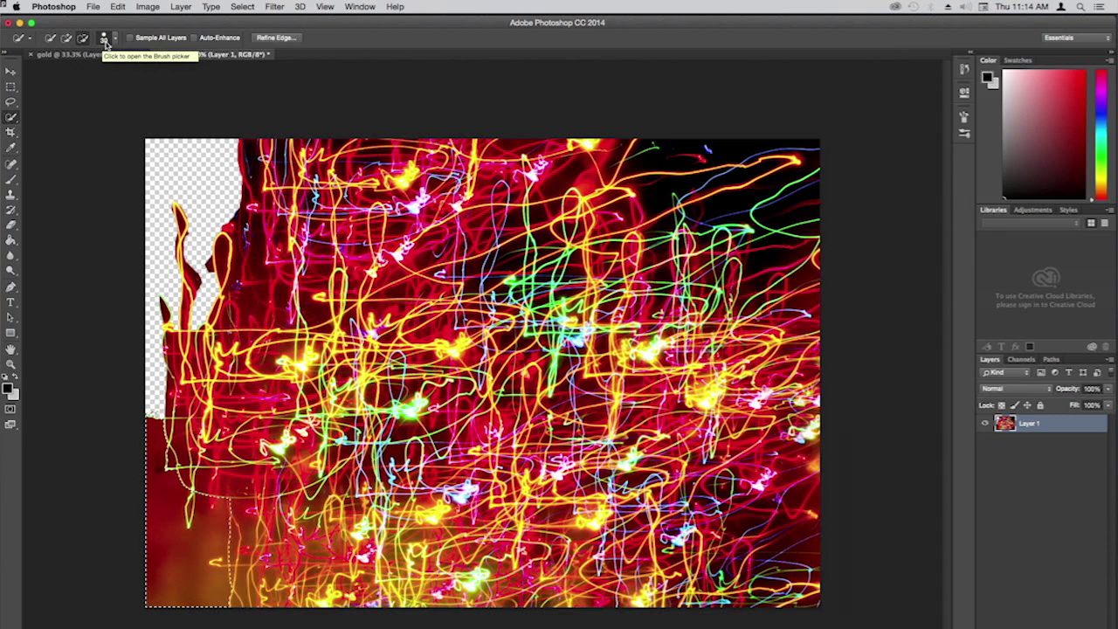
left_click(105, 40)
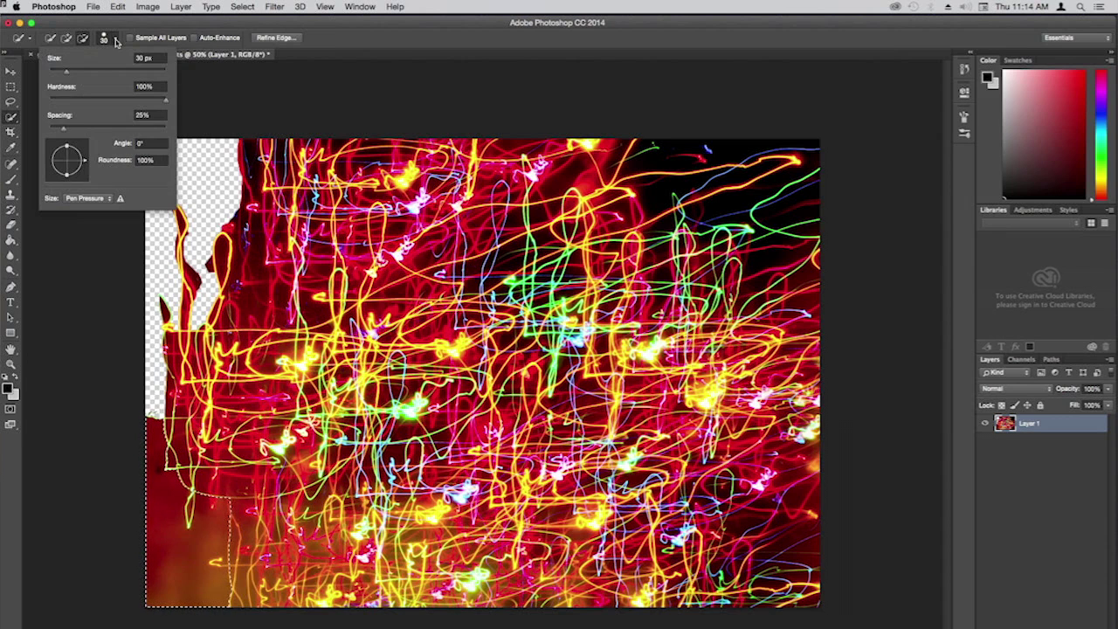
left_click_drag(99, 68, 58, 76)
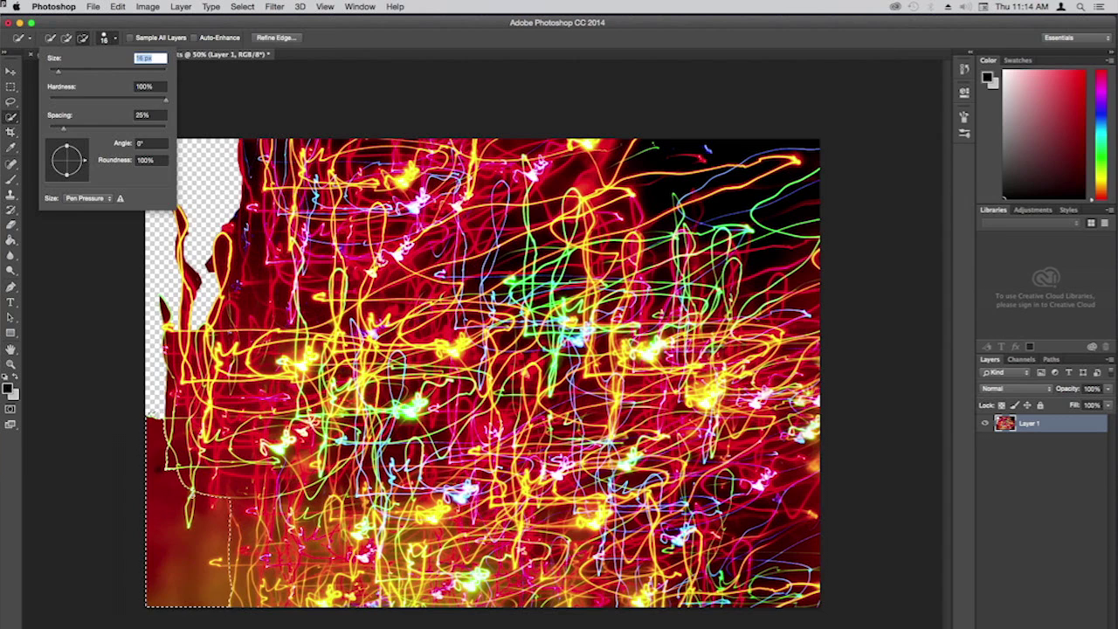
key("Return")
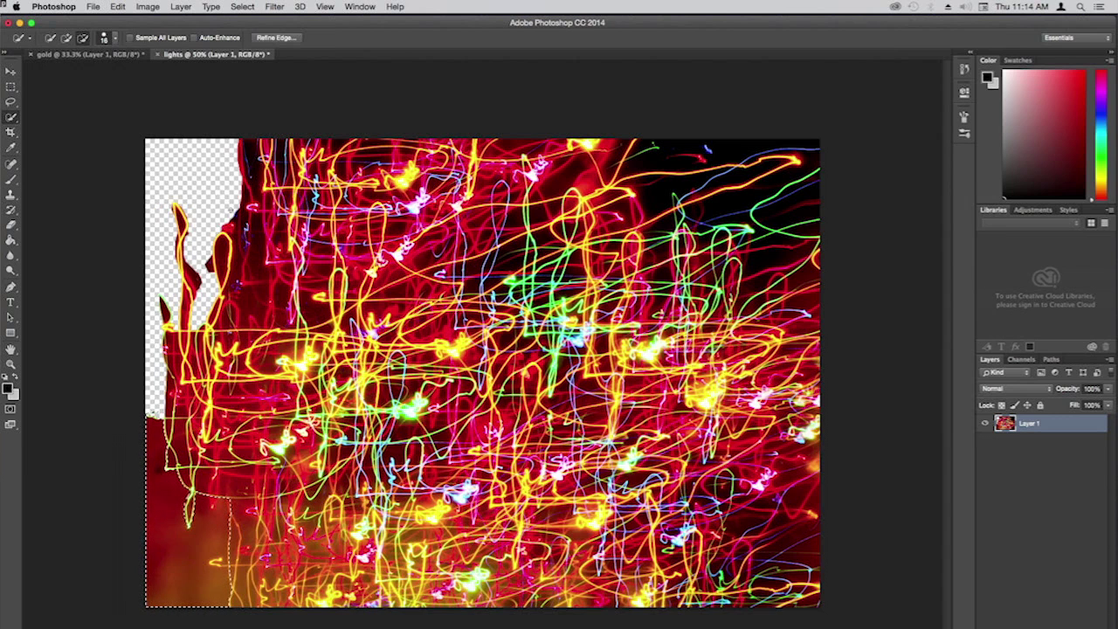
key("Delete")
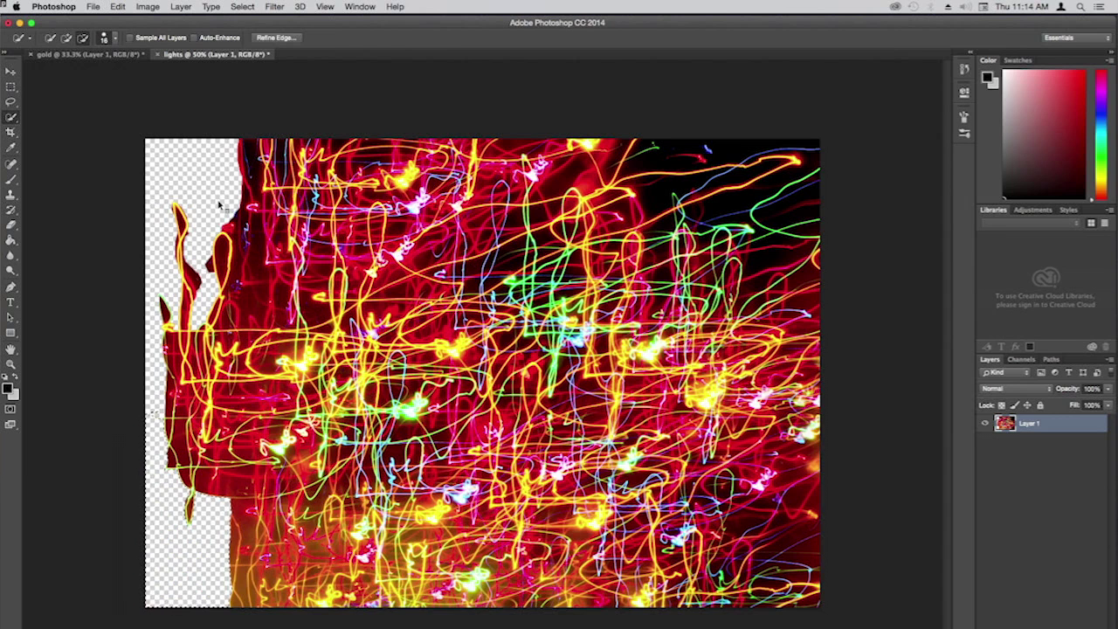
key("super+d")
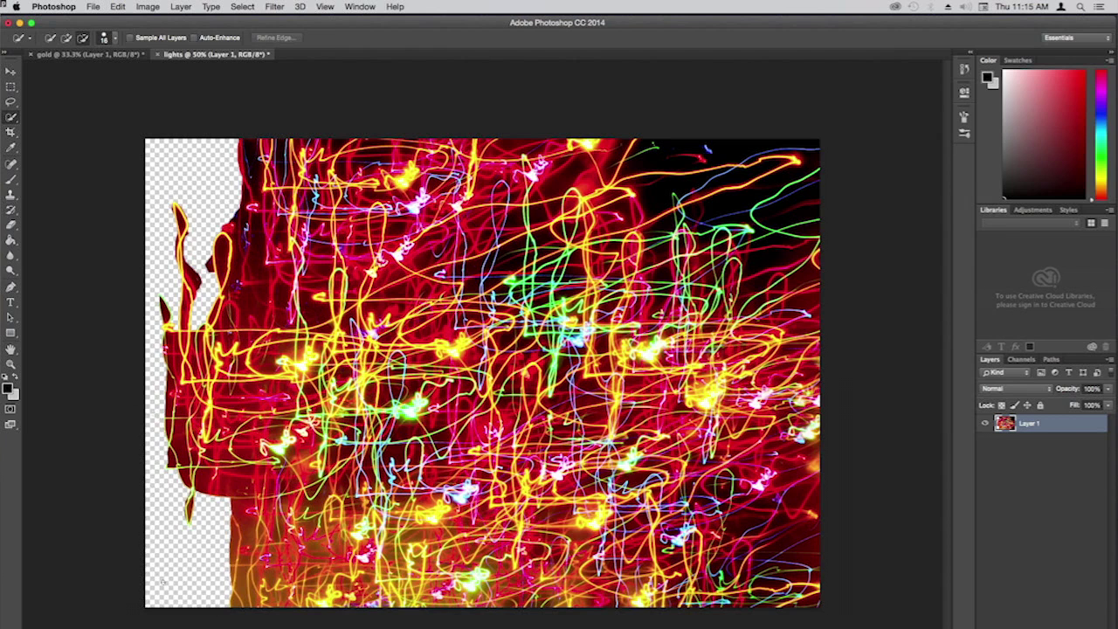
Save the lights document to the Desktop as a PNG file, keeping the name lights and accepting the PNG options
left_click(93, 7)
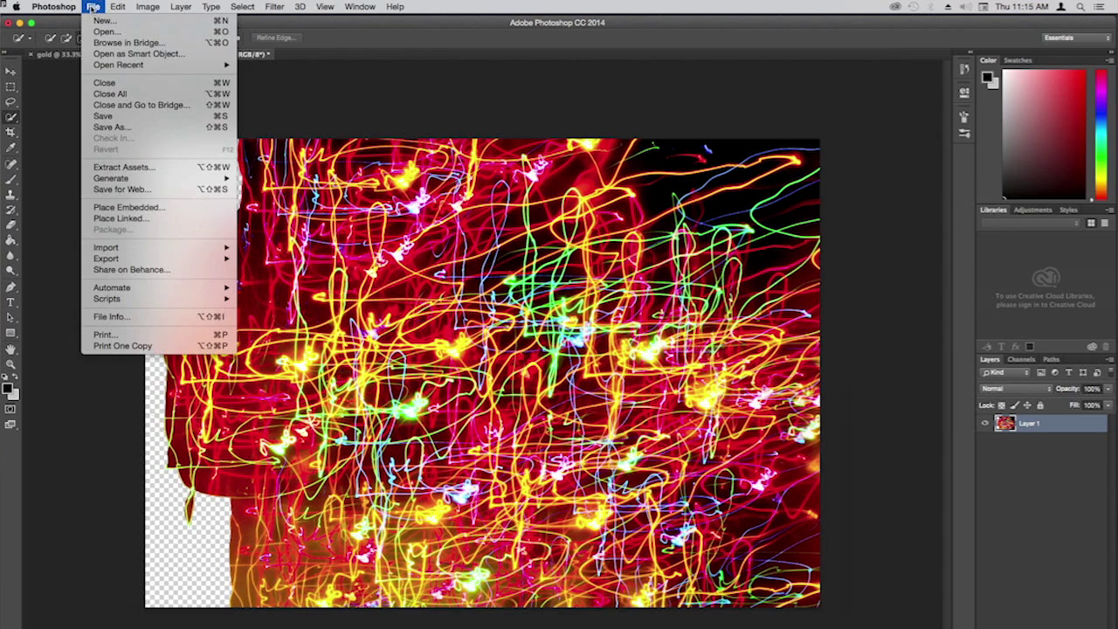
left_click(131, 127)
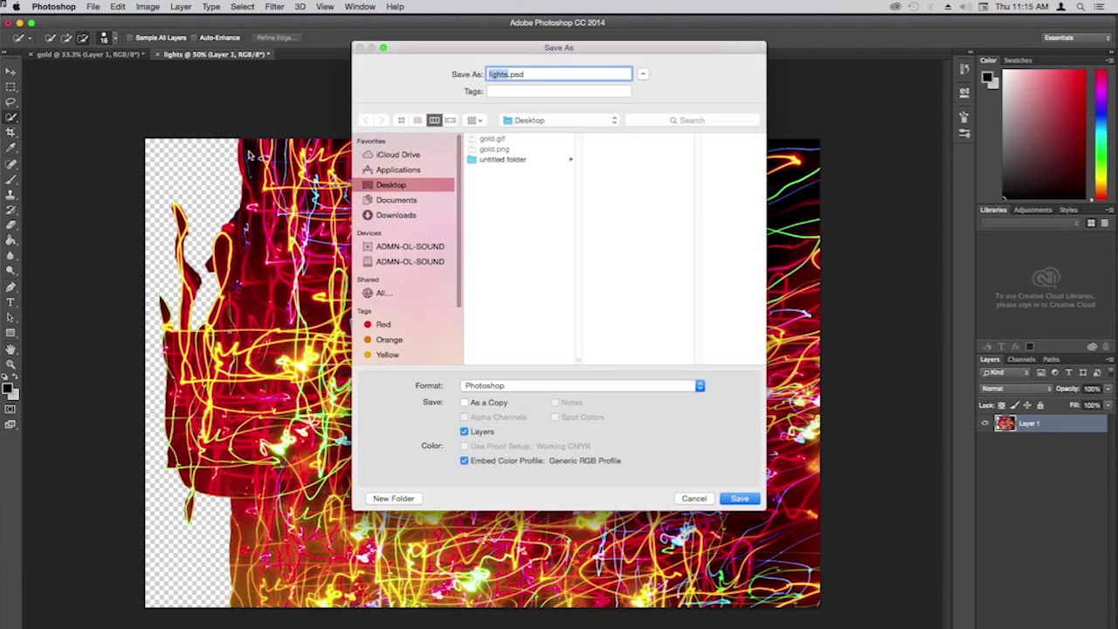
left_click(700, 386)
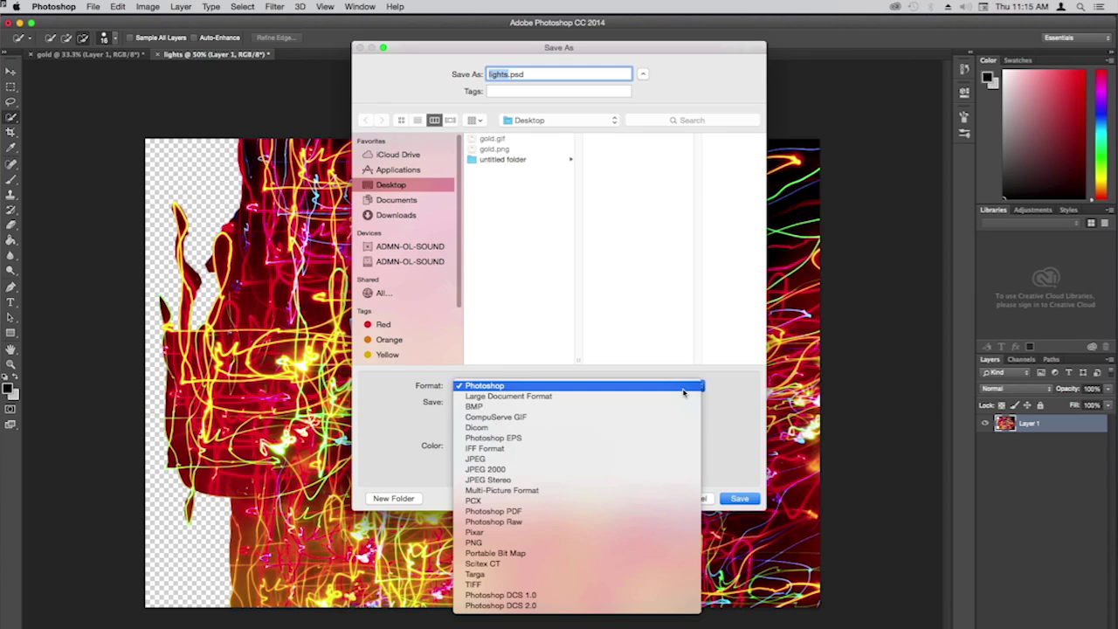
left_click(642, 543)
left_click(738, 499)
left_click(597, 223)
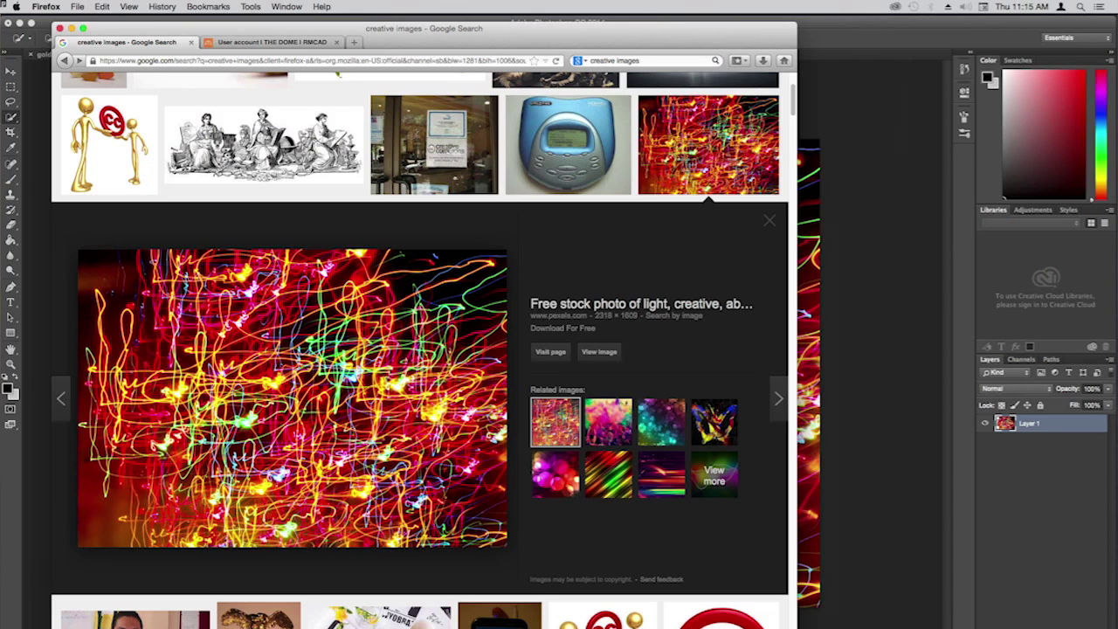
In Firefox, check the neighbouring image previews, return to the creative images results and browse further down for another picture
left_click(61, 399)
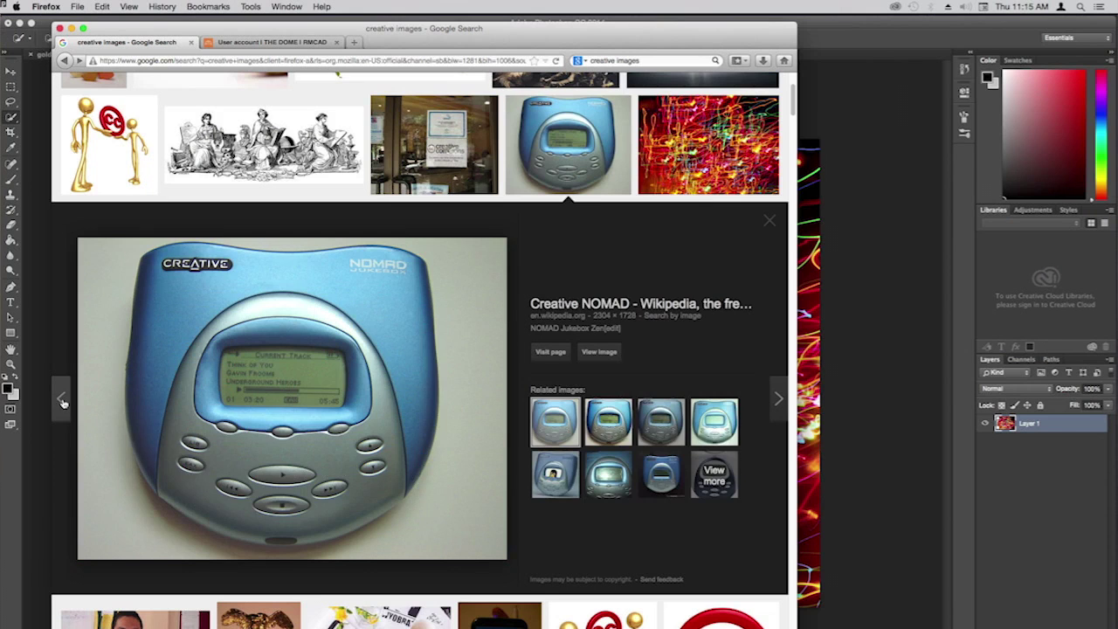
left_click(61, 399)
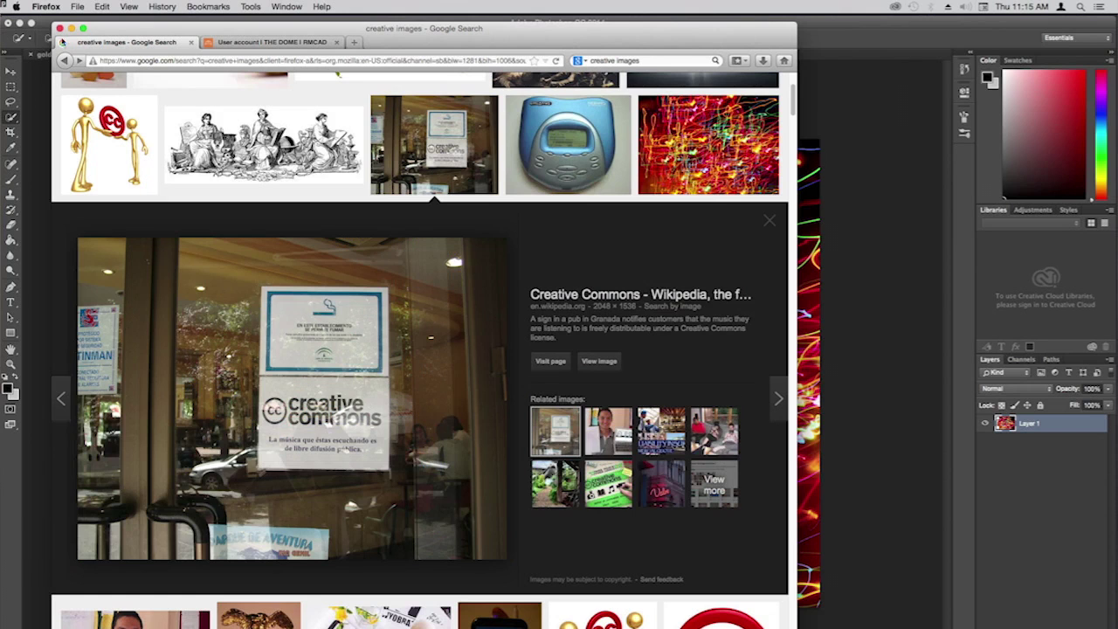
left_click(70, 60)
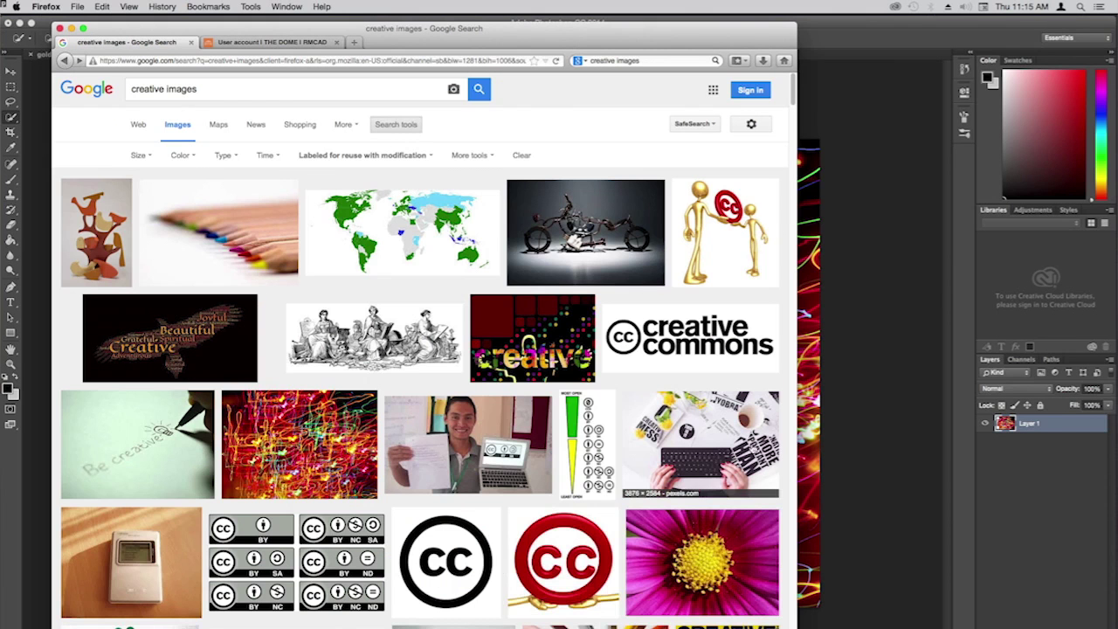
left_click_drag(792, 96, 792, 113)
scroll(489, 458, "down", 5)
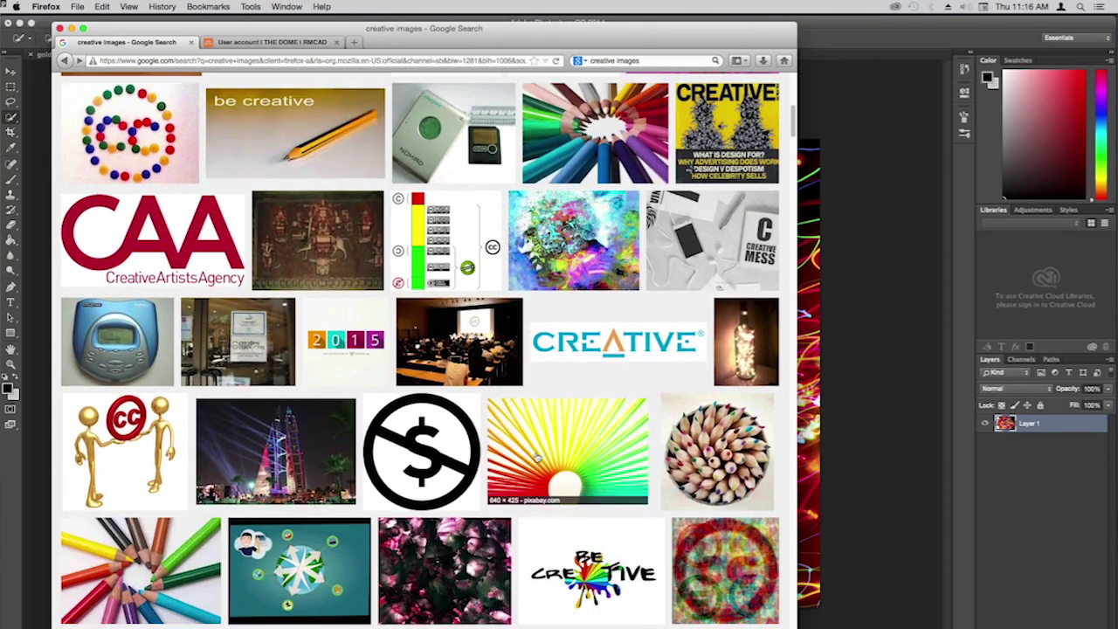
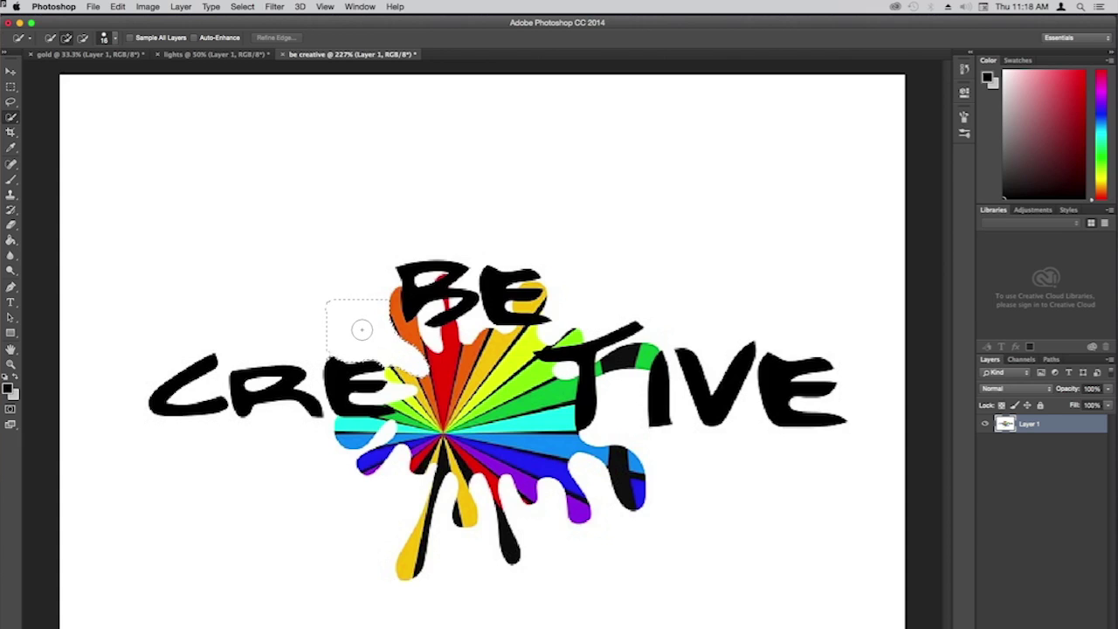
In Photoshop, try to select and delete the white background around the be creative artwork with the Quick Selection tool, and undo the deletion
left_click_drag(361, 329, 394, 392)
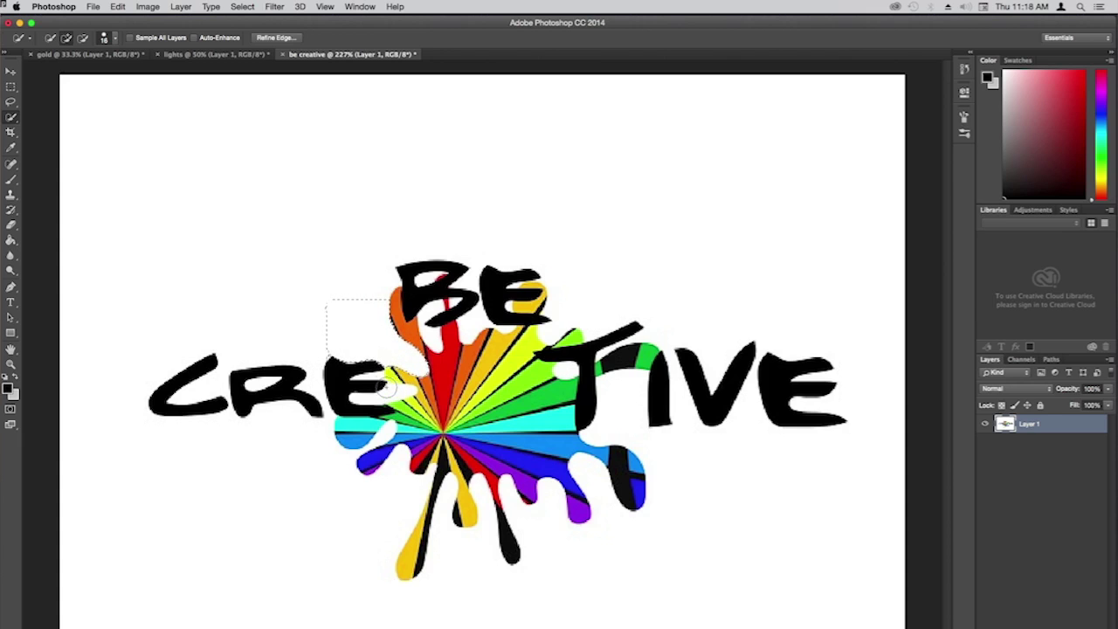
mouse_move(299, 322)
left_mouse_down()
mouse_move(219, 309)
mouse_move(132, 337)
mouse_move(117, 416)
mouse_move(201, 442)
left_mouse_up()
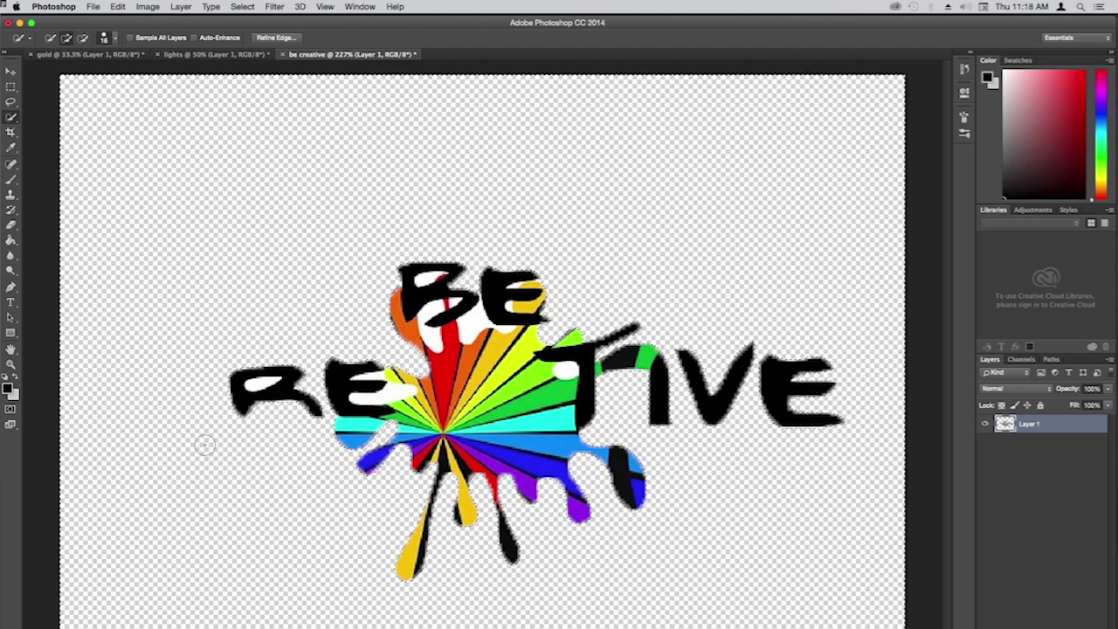
key("super+z")
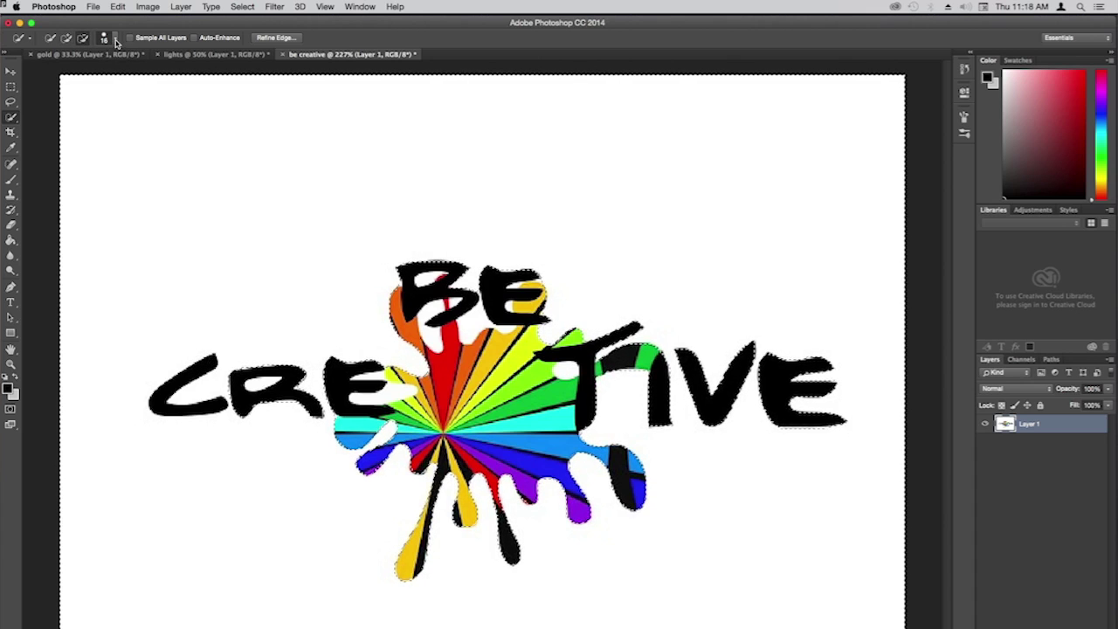
Reduce the Quick Selection brush to 10 px, refine the selection around the letter C, then delete the white background and deselect
left_click(116, 41)
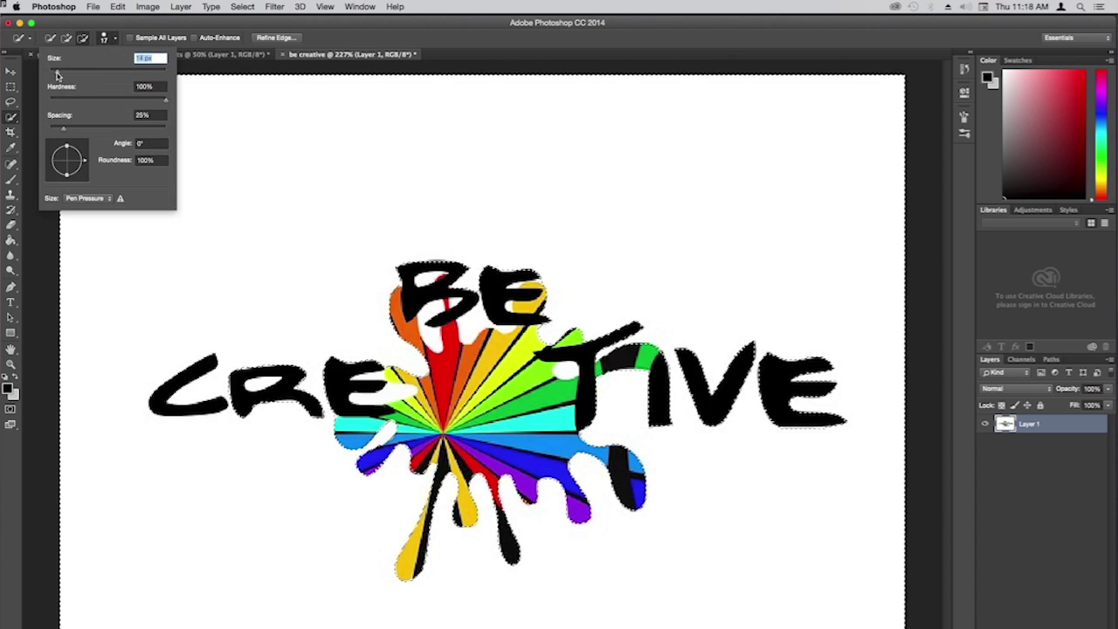
left_click(206, 359)
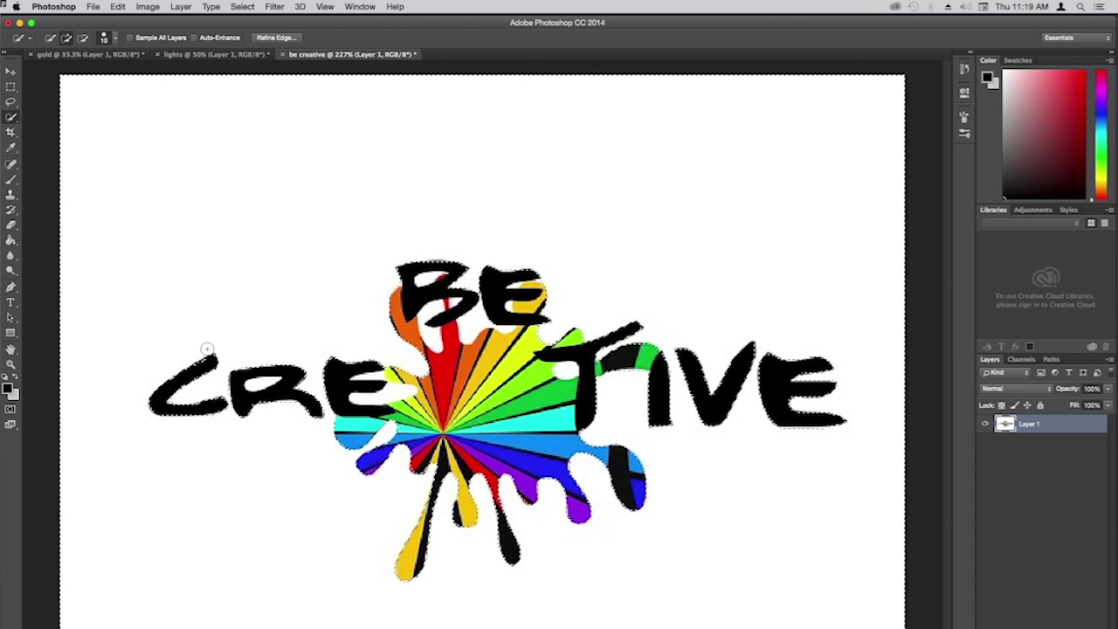
left_click(82, 38)
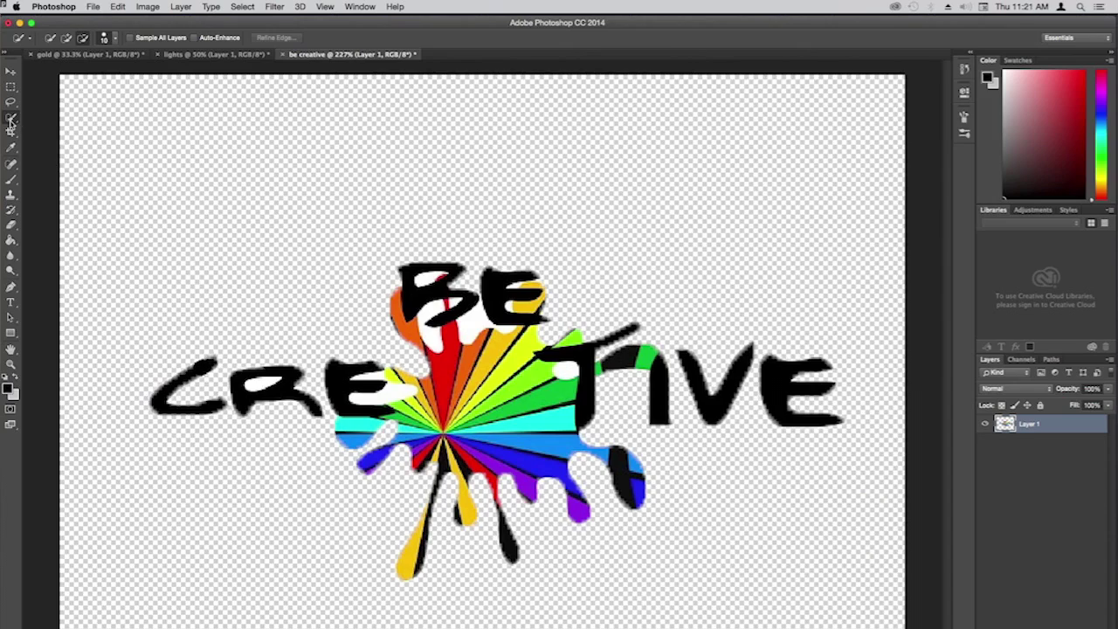
Revert the be creative document to its last Quick Selection history state, before the background was cleared, and remove the selection
left_click(11, 123)
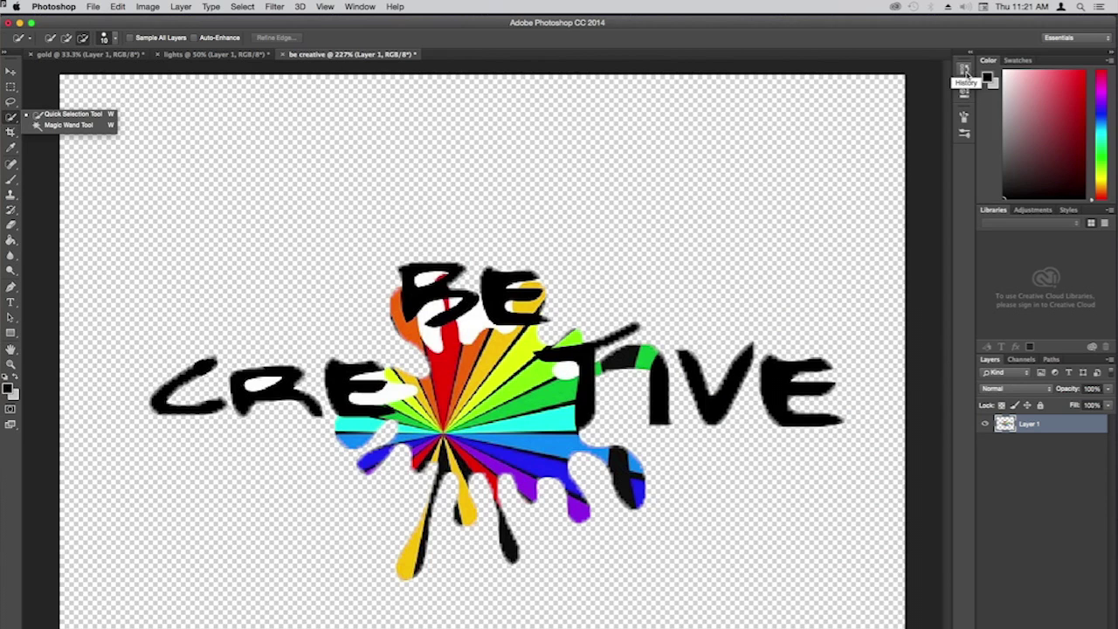
left_click(964, 69)
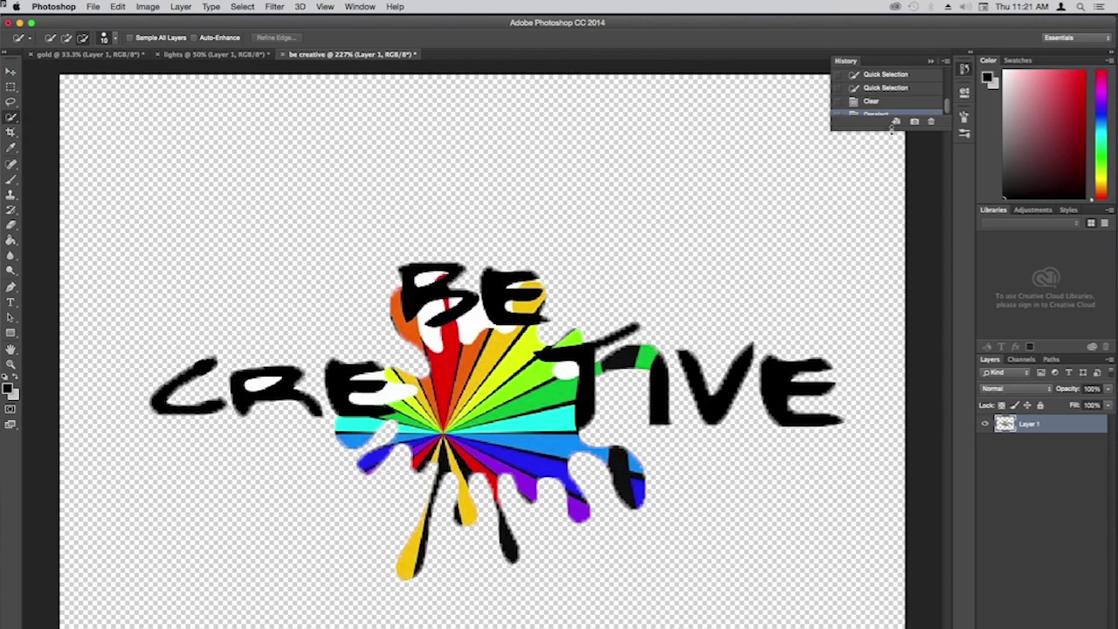
left_click_drag(889, 127, 885, 229)
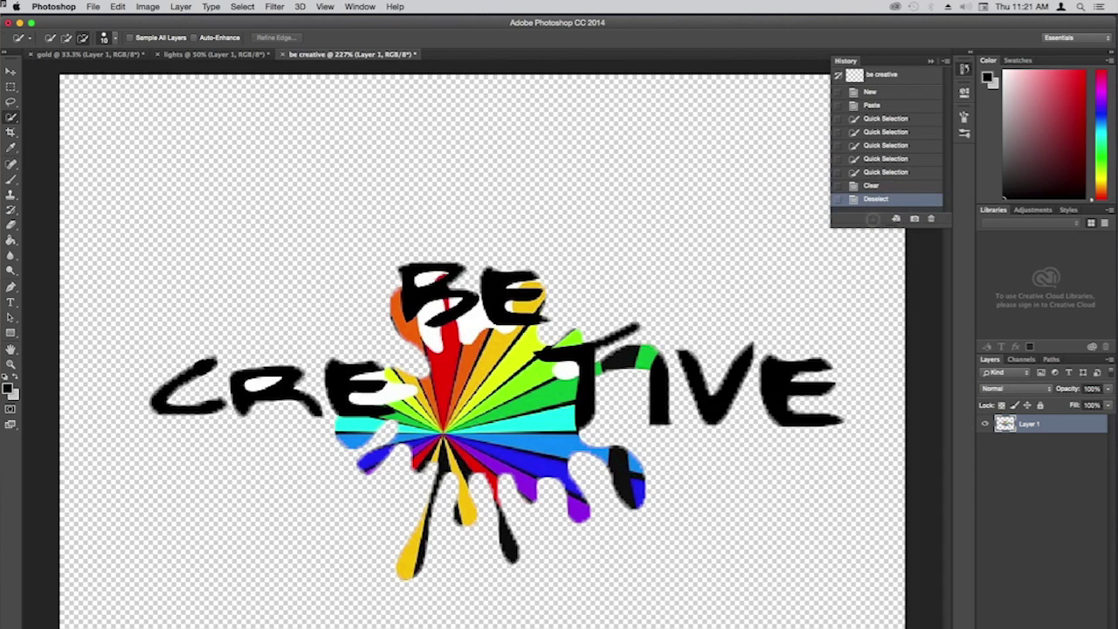
left_click(882, 173)
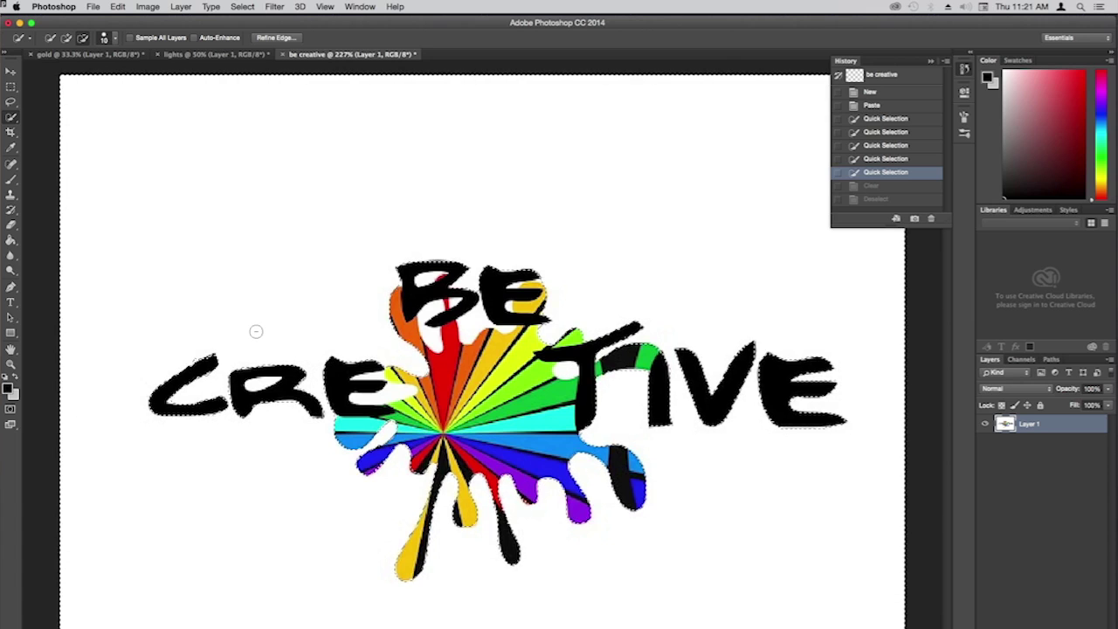
key("super+d")
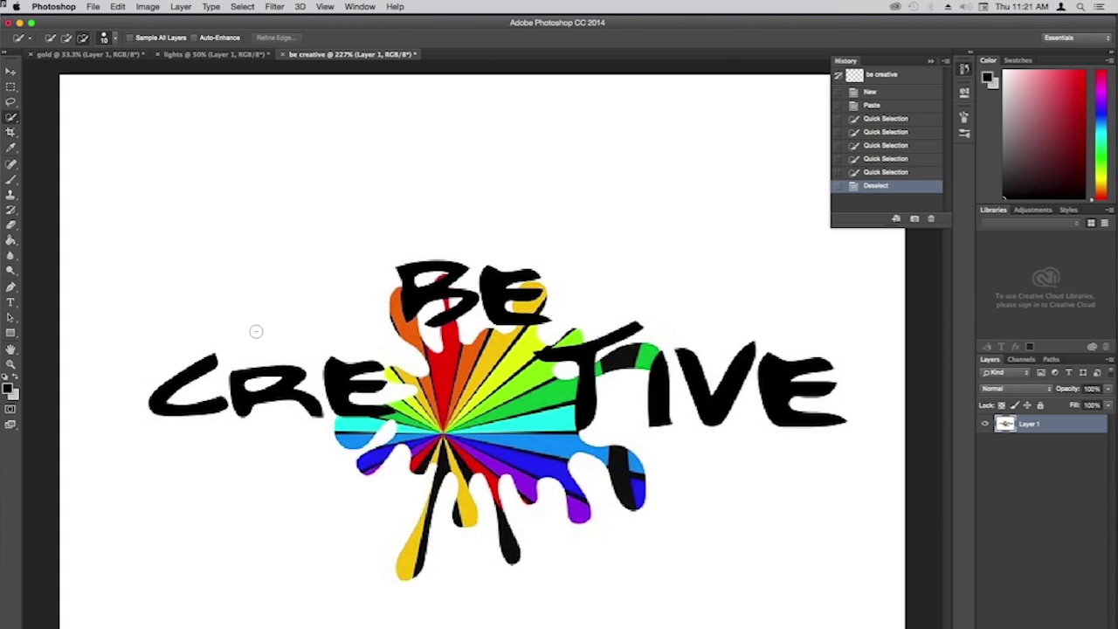
left_click(930, 62)
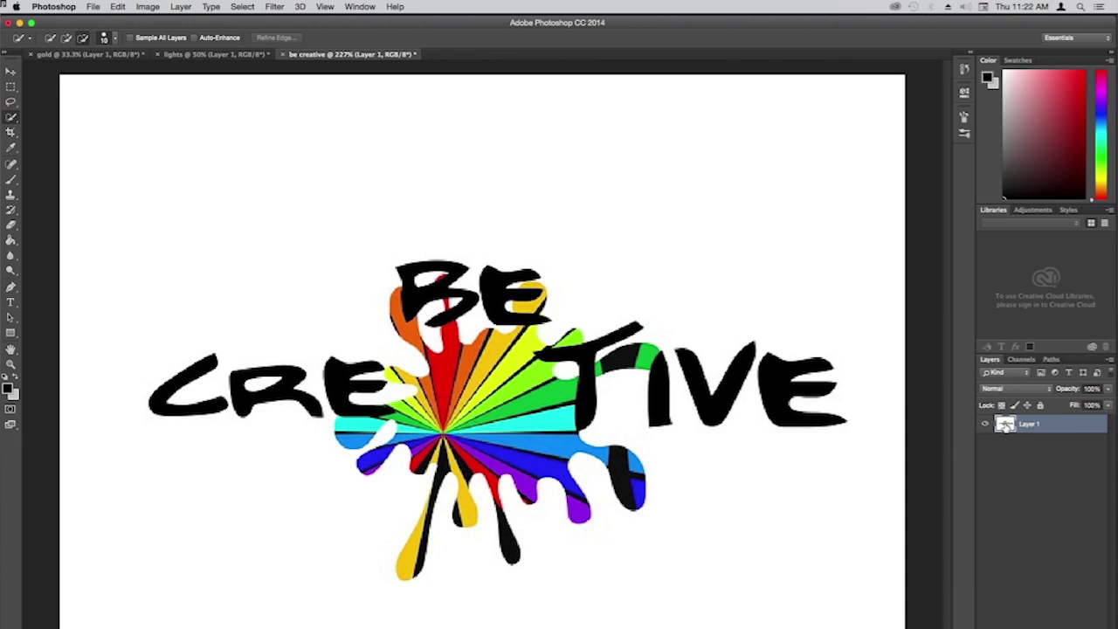
In Layer 1's blending options, lower the white end of the This Layer Blend If range slightly to hide the white background
double_click(1004, 425)
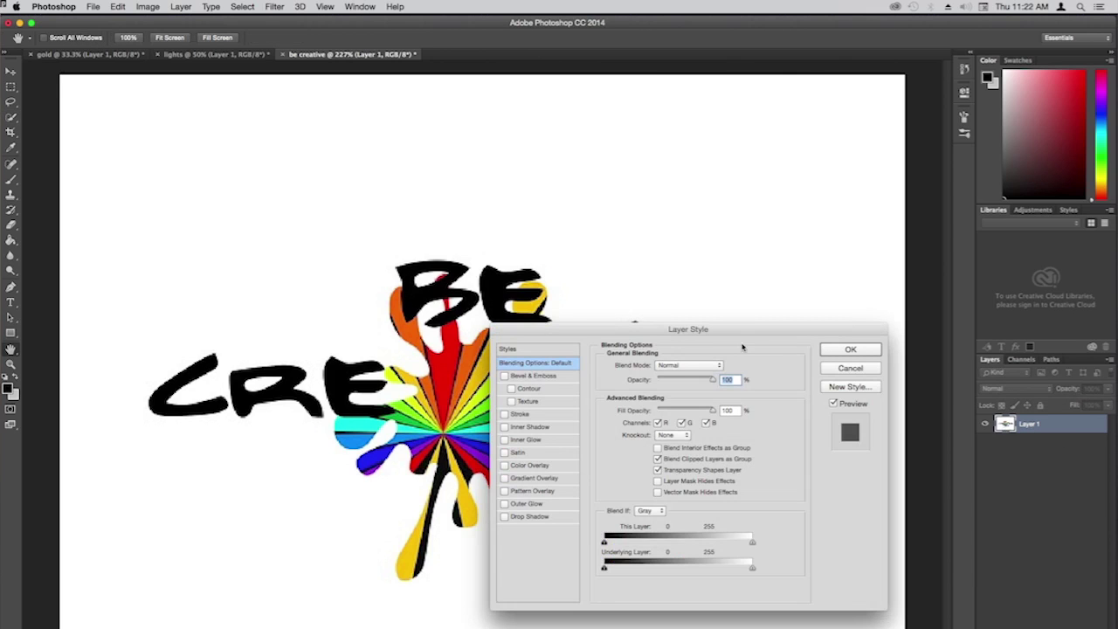
left_click_drag(737, 333, 773, 99)
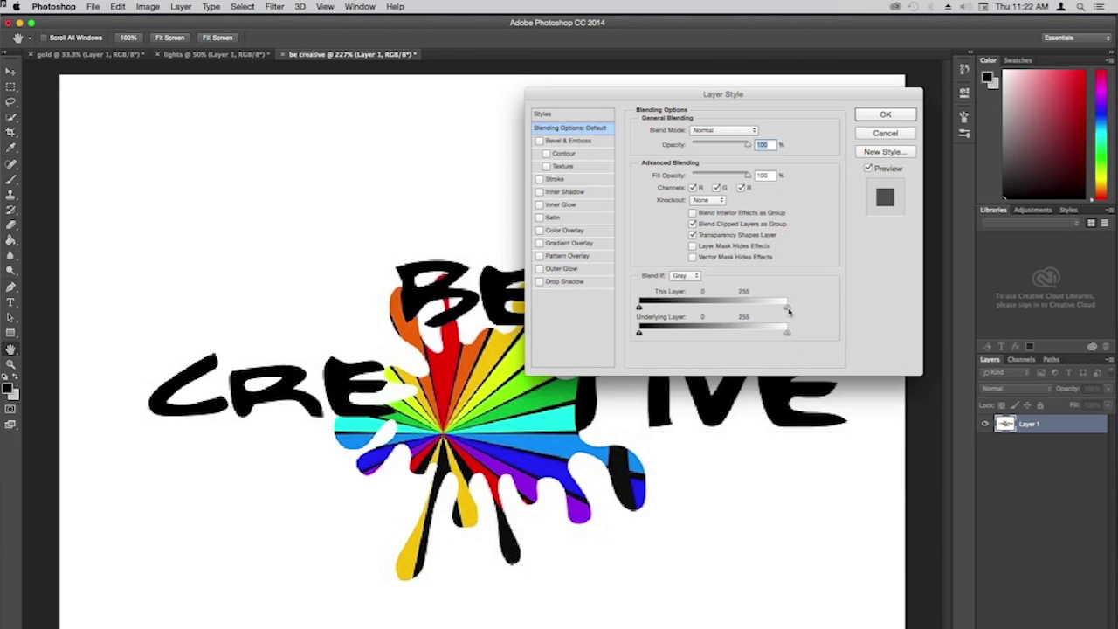
left_click_drag(786, 310, 785, 310)
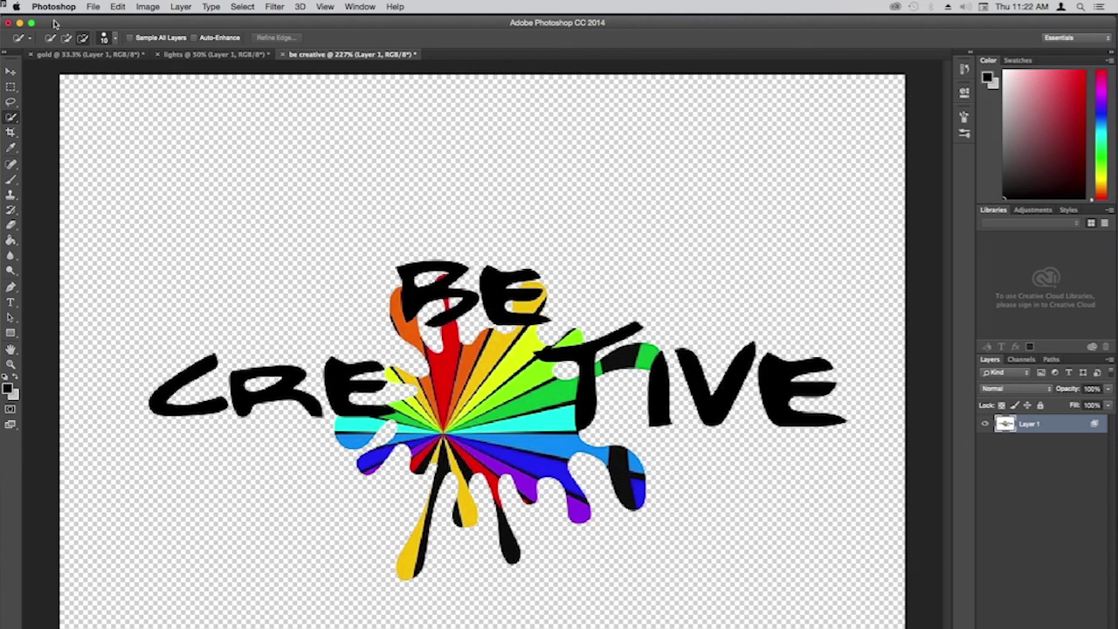
Export the artwork for the web as a 256-color GIF with transparency, saved to the Desktop as be-creative.gif
left_click(91, 7)
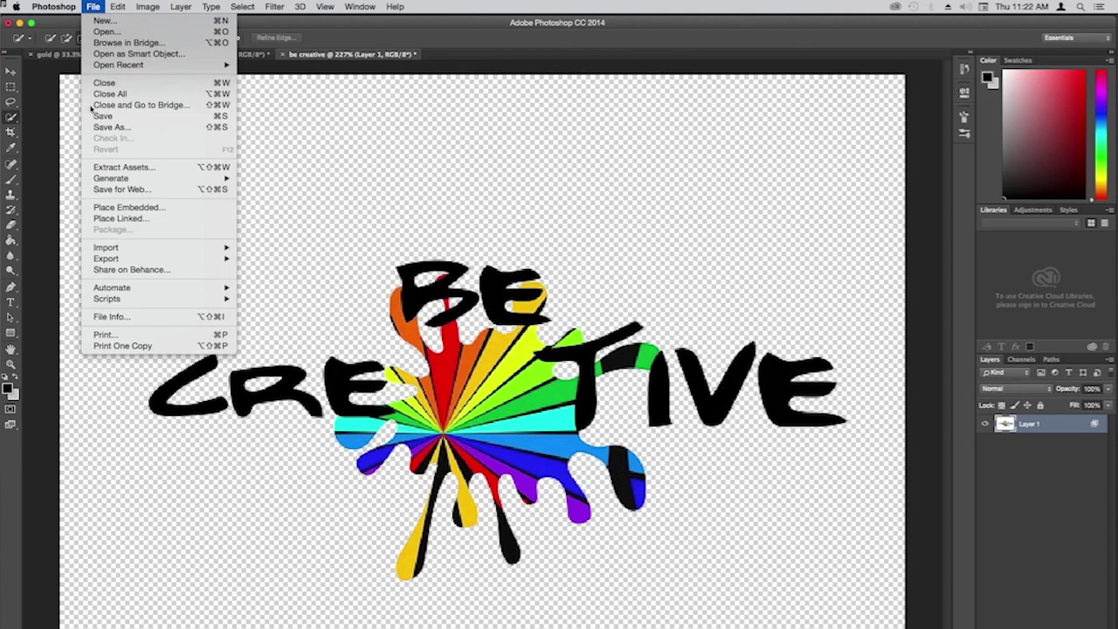
left_click(135, 192)
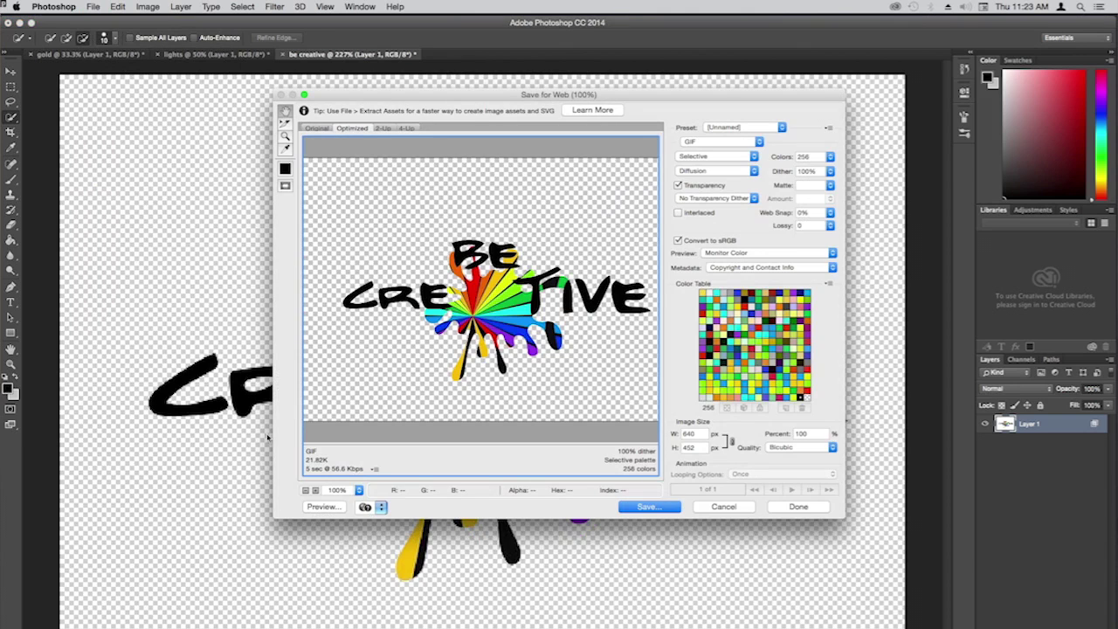
left_click(667, 510)
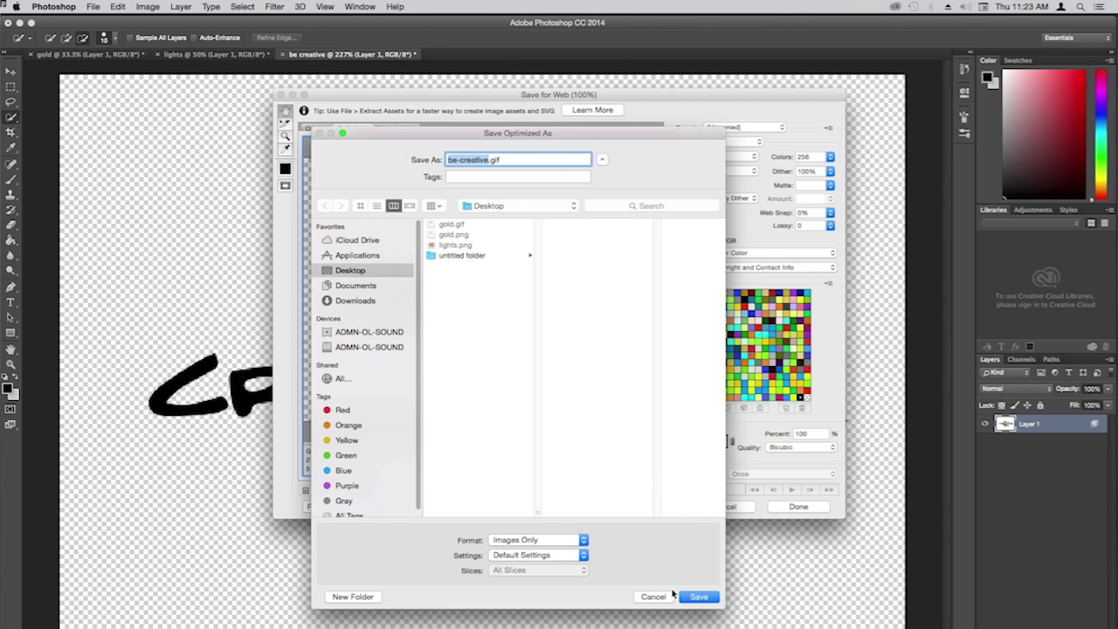
left_click(699, 597)
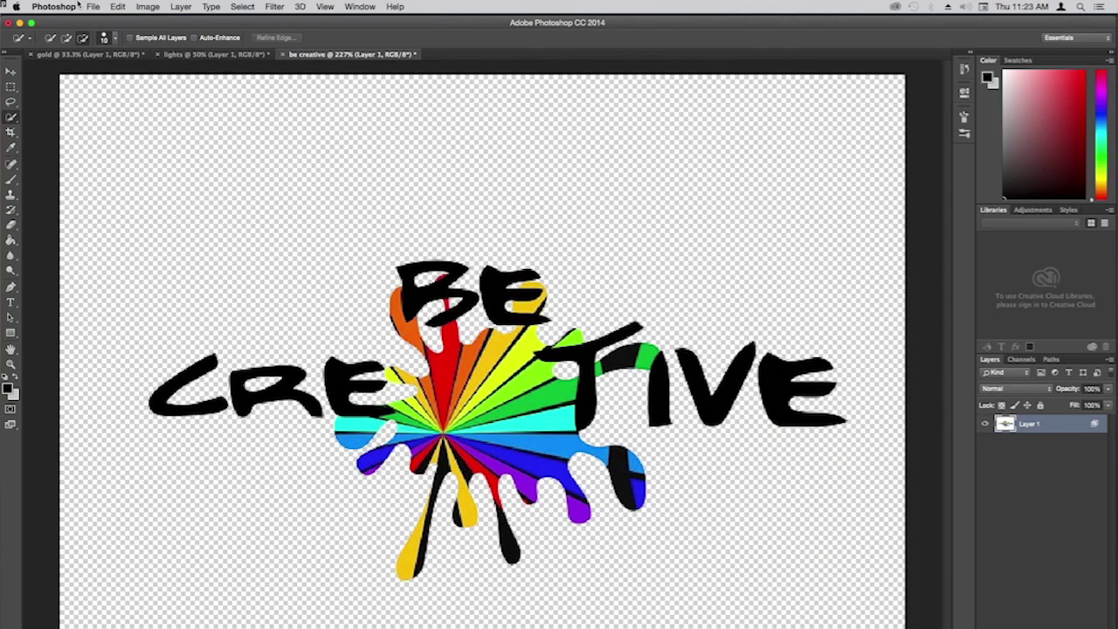
left_click(92, 6)
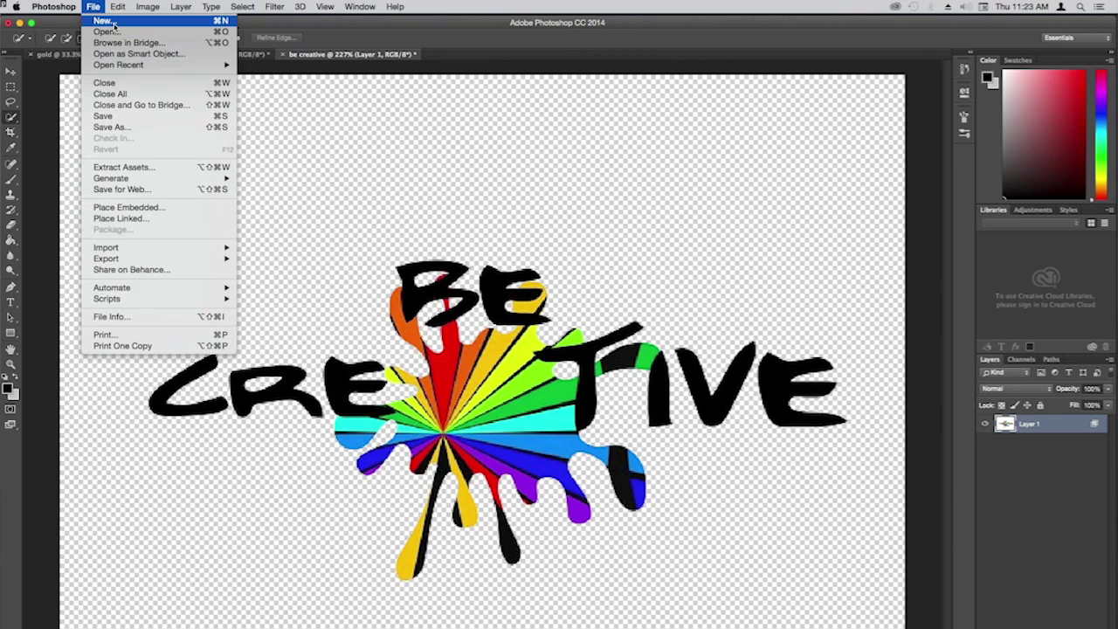
left_click(110, 21)
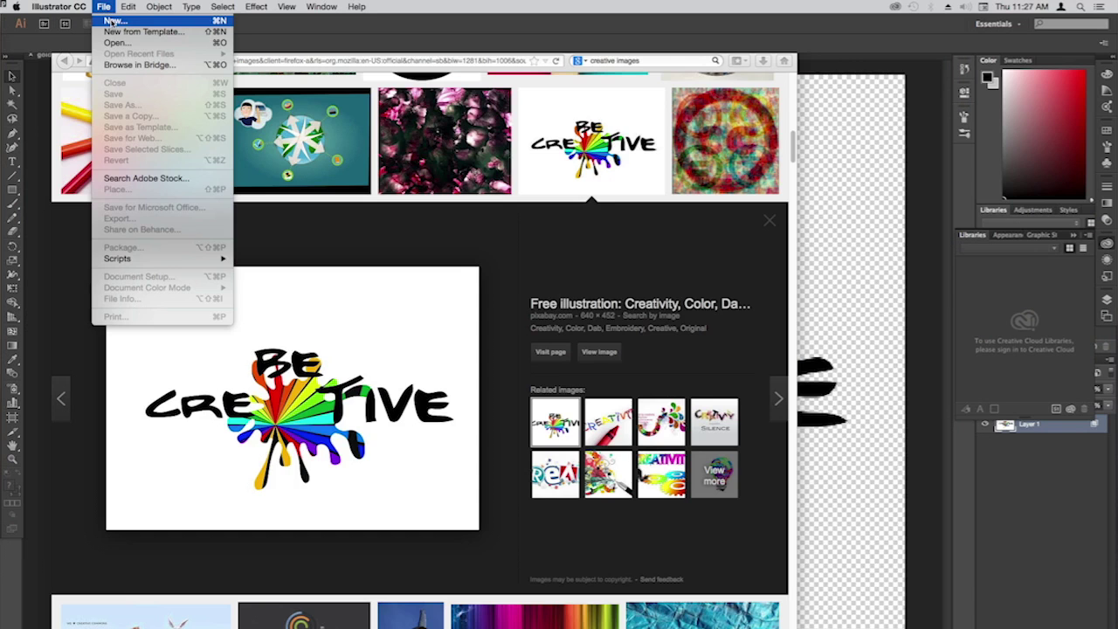
Start a new document and name it inspiration
left_click(112, 21)
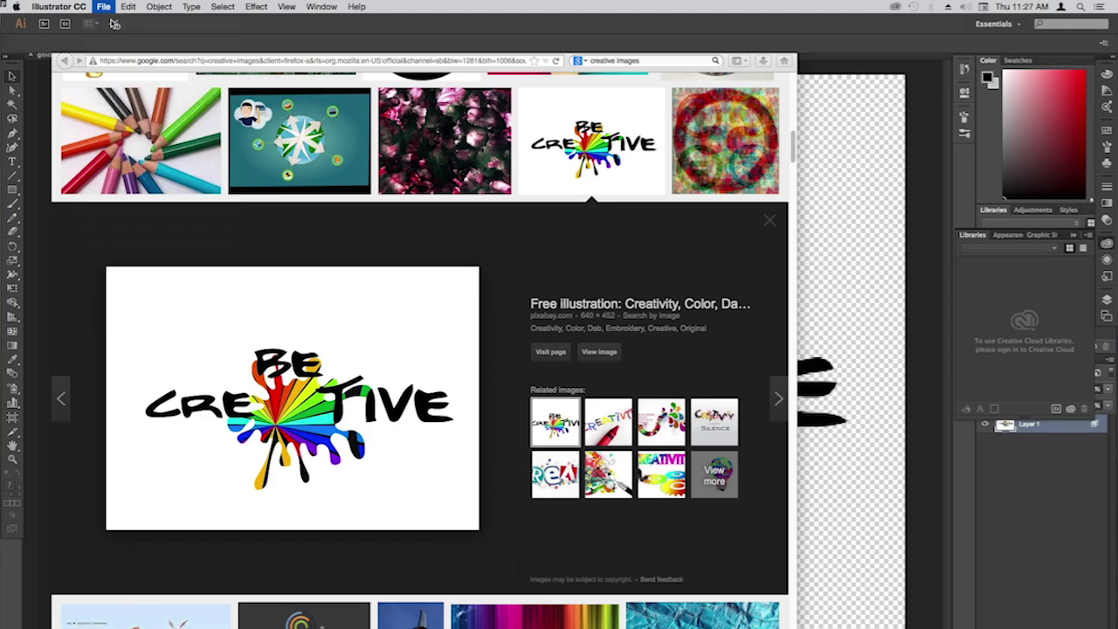
left_click_drag(608, 236, 593, 177)
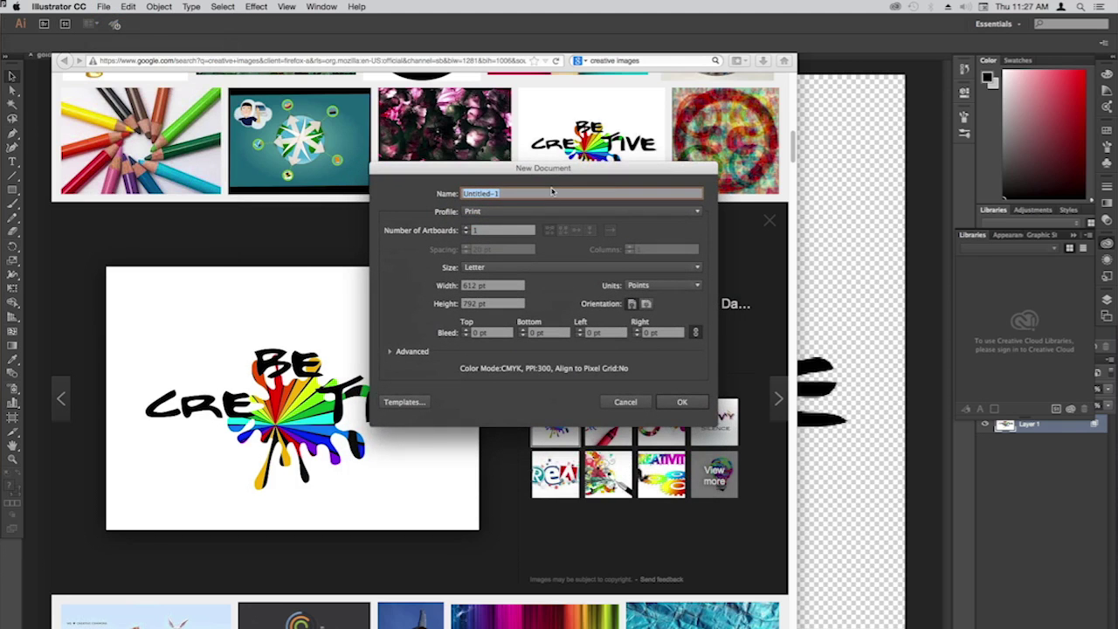
type("inspiration")
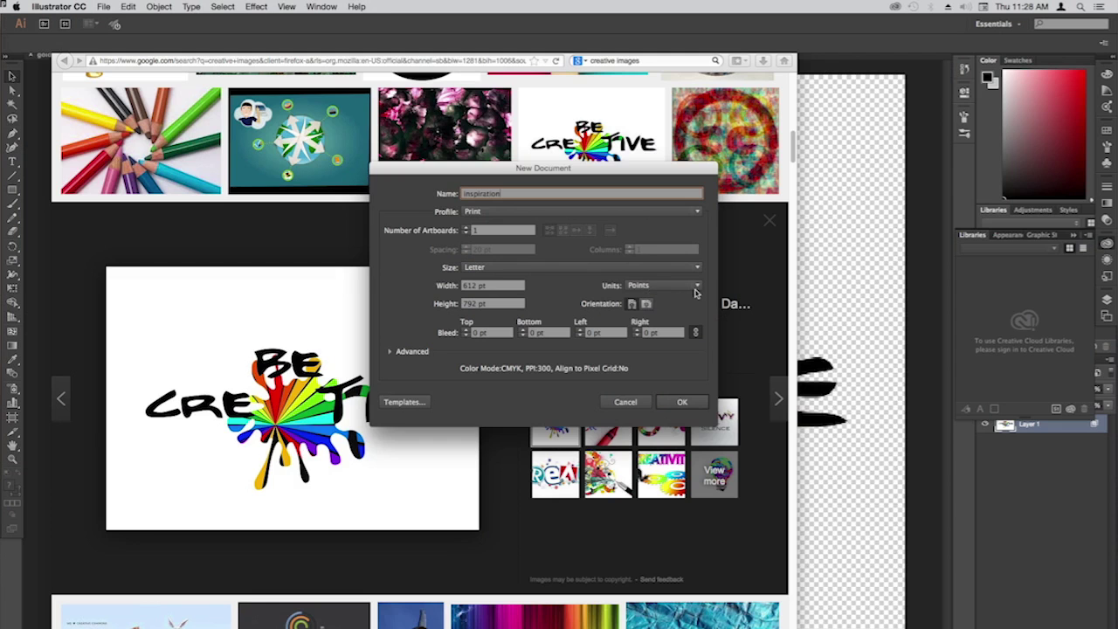
left_click(688, 290)
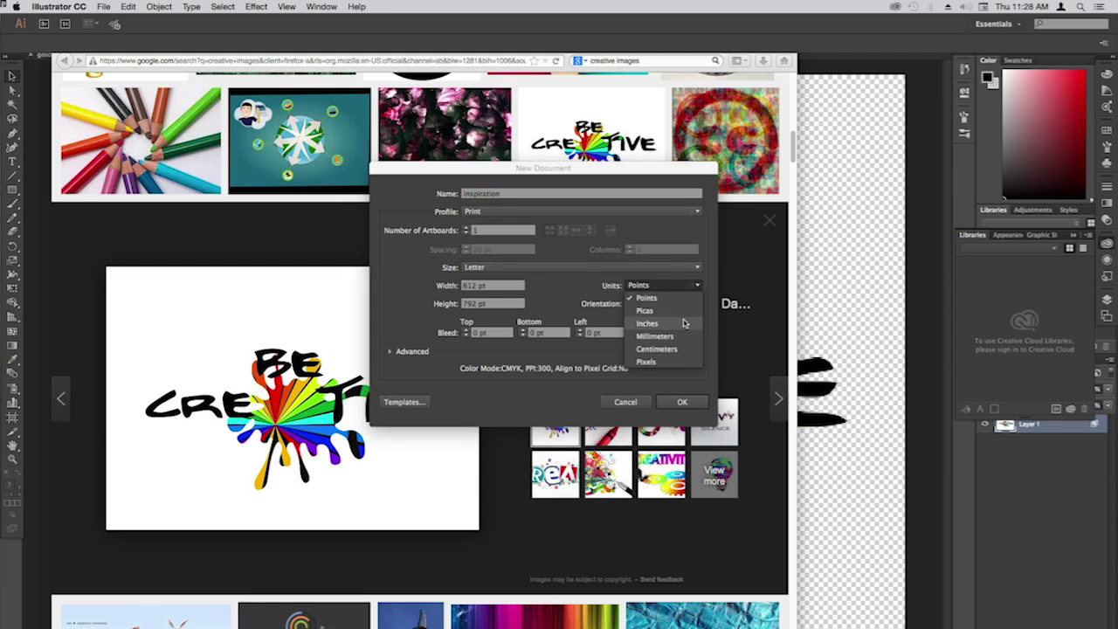
left_click(600, 293)
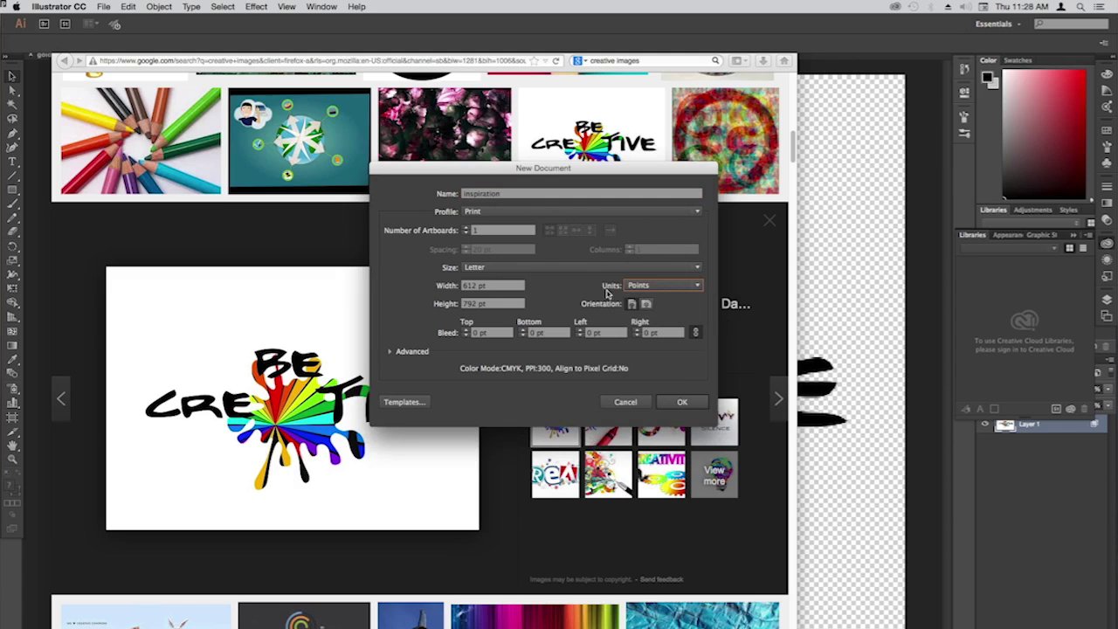
left_click(698, 288)
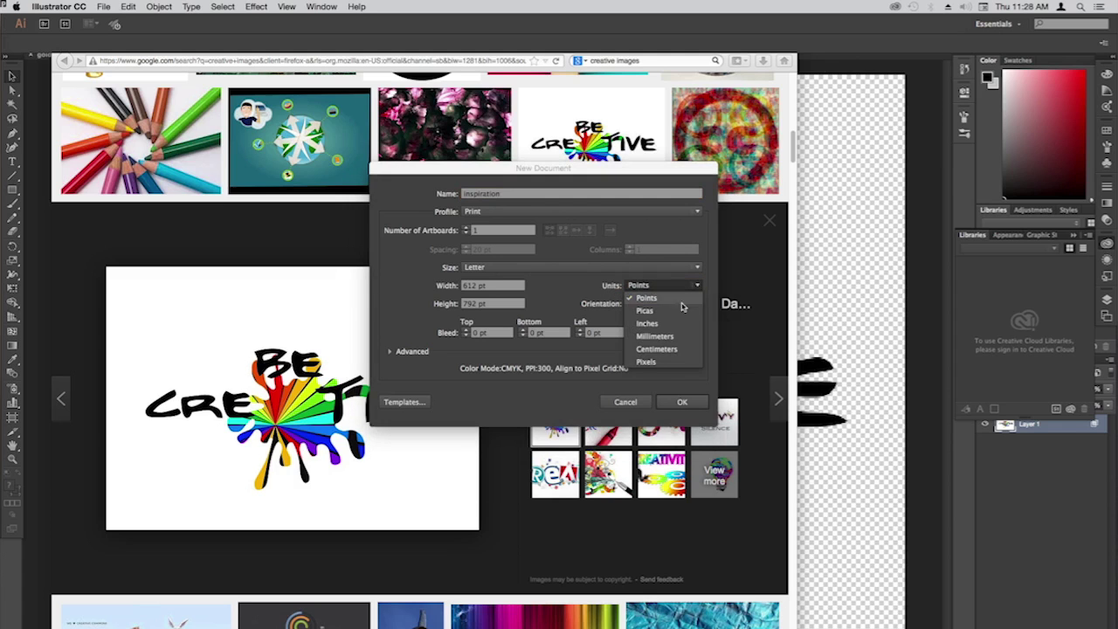
left_click(578, 291)
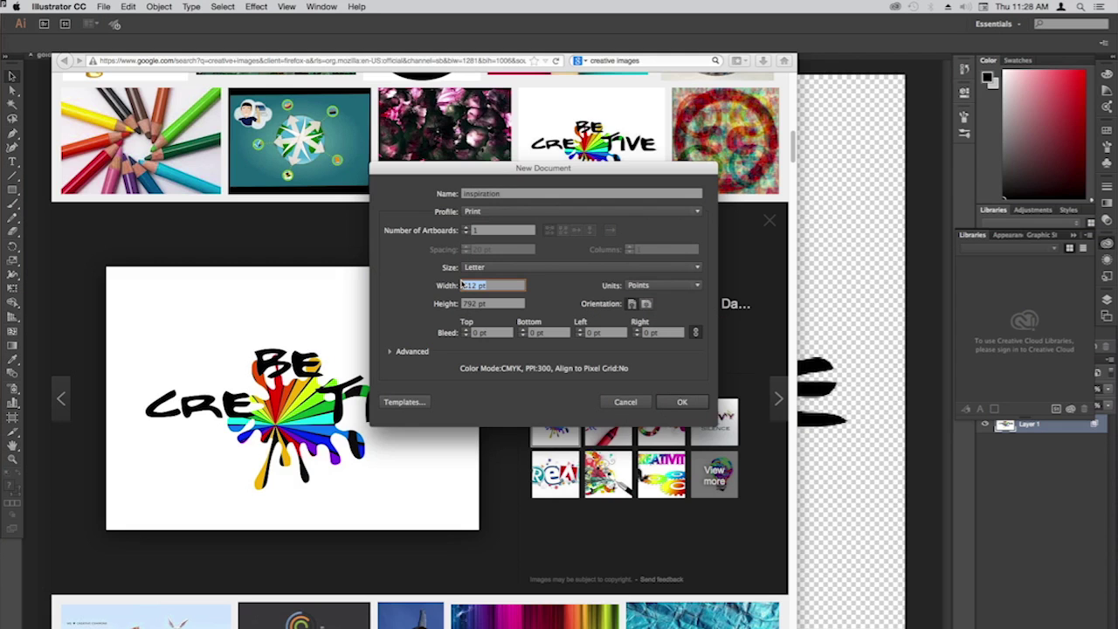
Set the document to 11 in wide by 8.5 in high, with inches as units and landscape orientation, and create it
type("11in")
key("Tab")
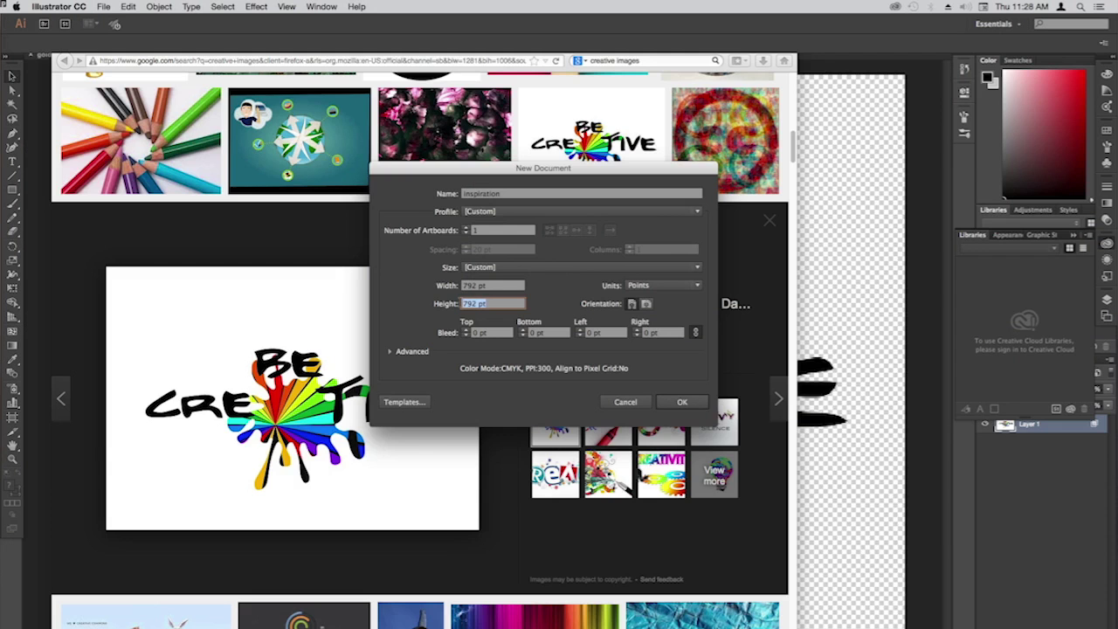
type("8.5in")
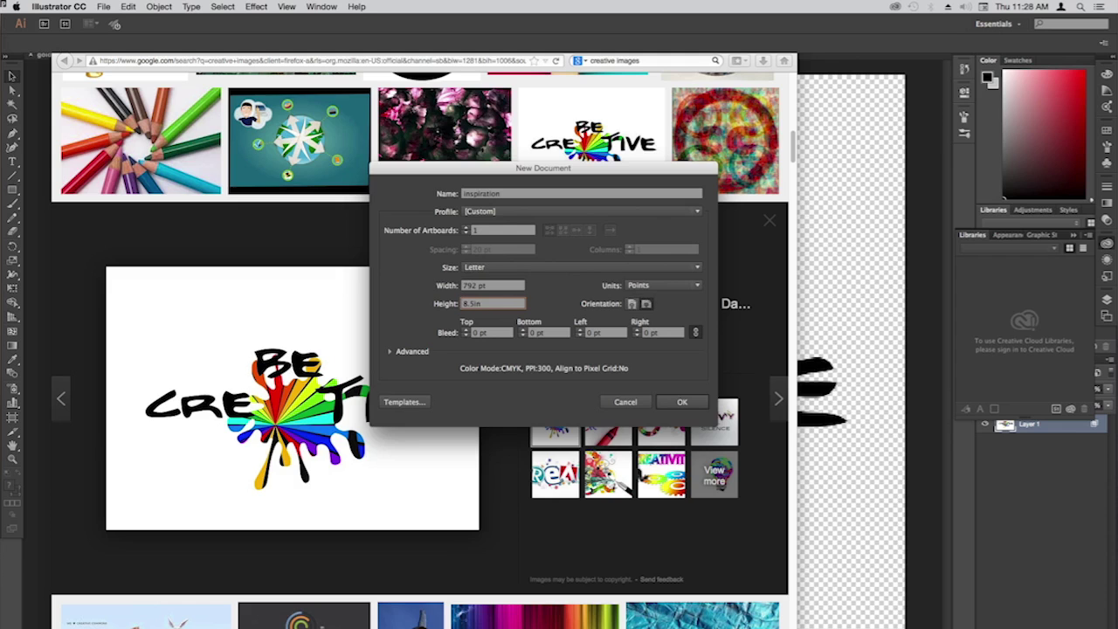
left_click(512, 289)
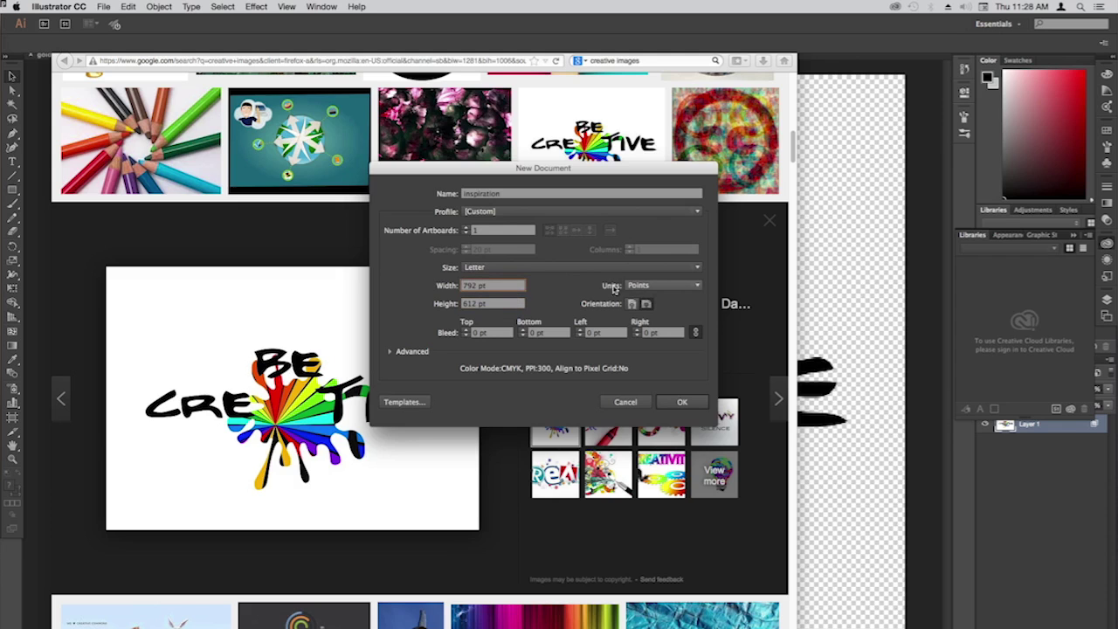
left_click(691, 288)
left_click(678, 327)
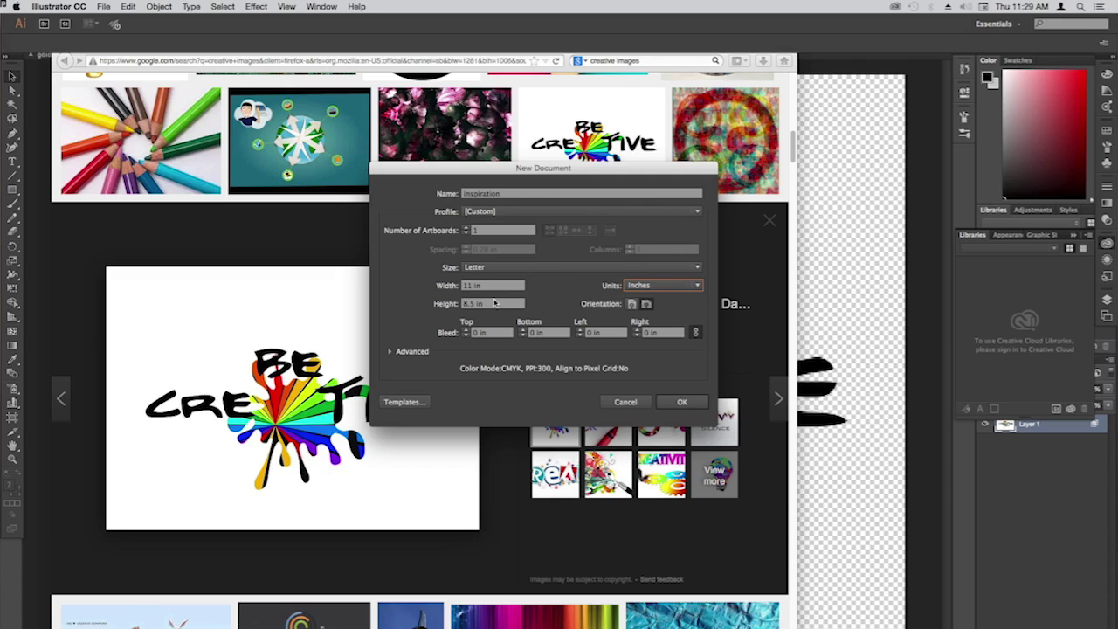
left_click(646, 304)
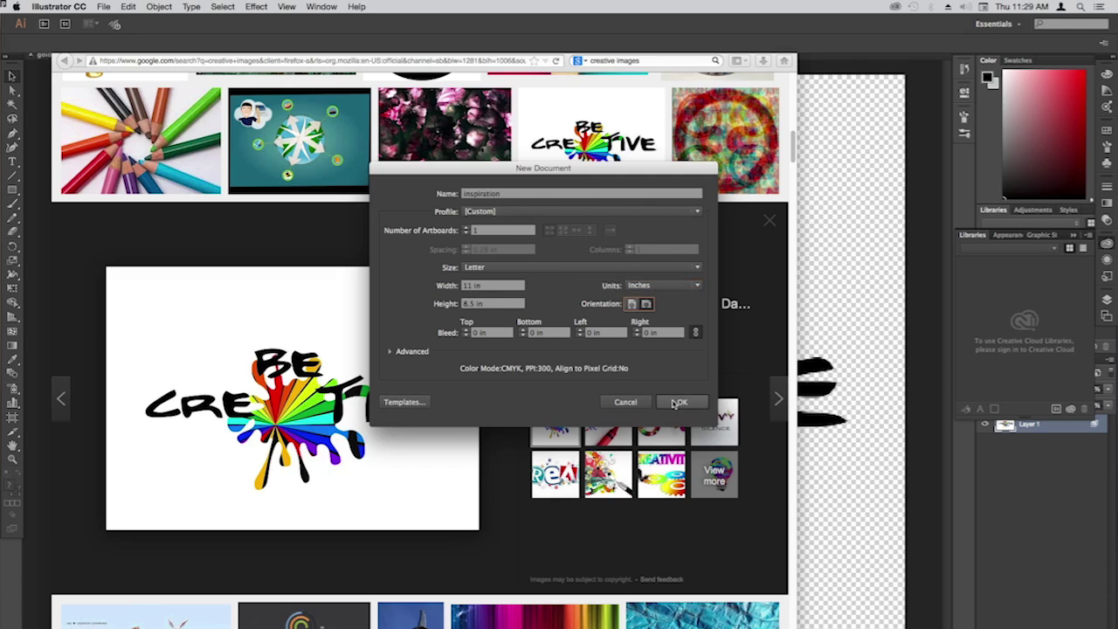
left_click(682, 404)
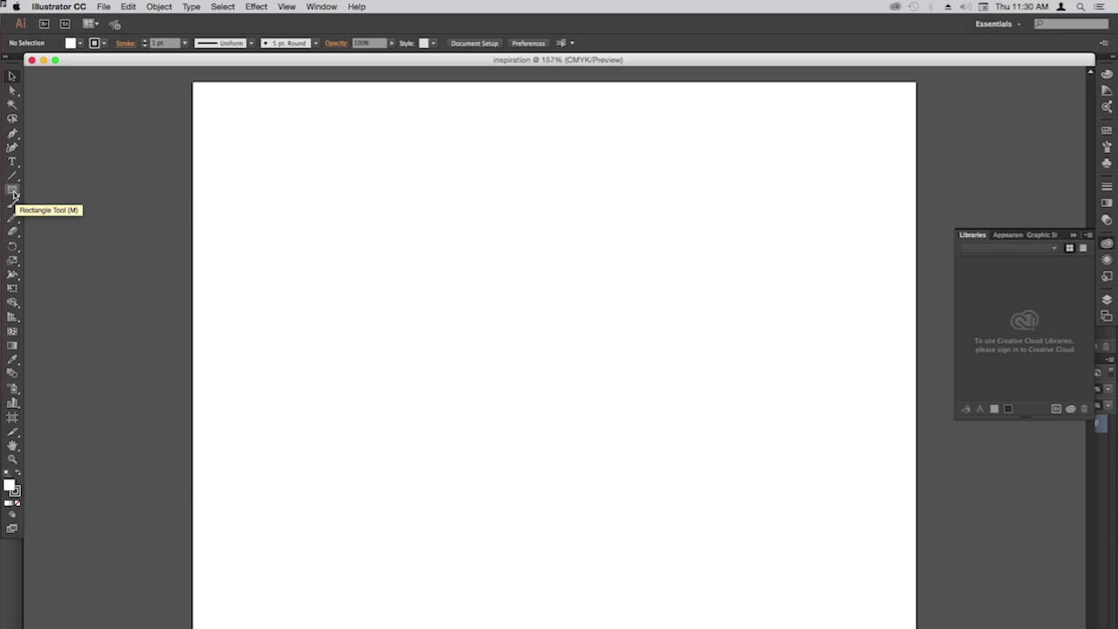
Draw an 11 by 8.5 in rectangle with the Rectangle tool, covering the whole artboard
left_click(13, 192)
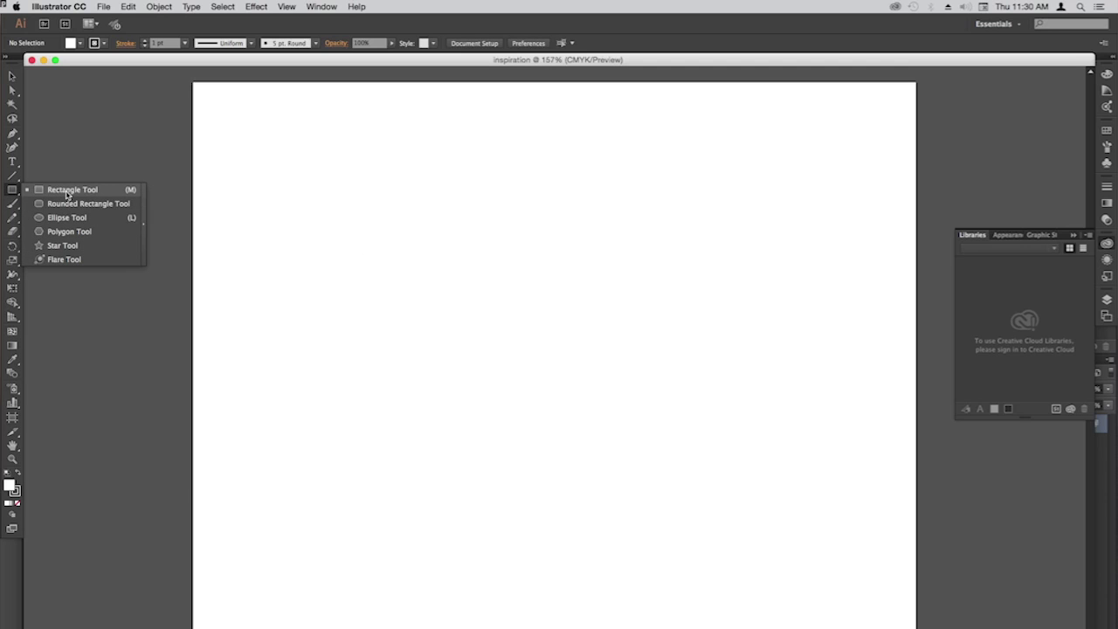
left_click(14, 192)
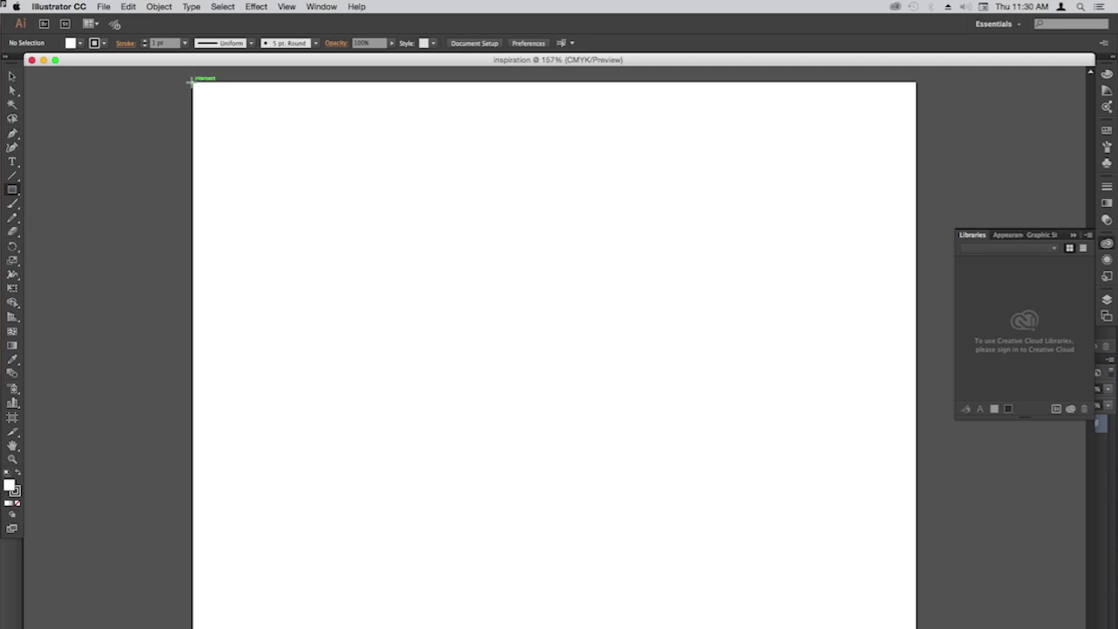
left_click_drag(191, 79, 916, 628)
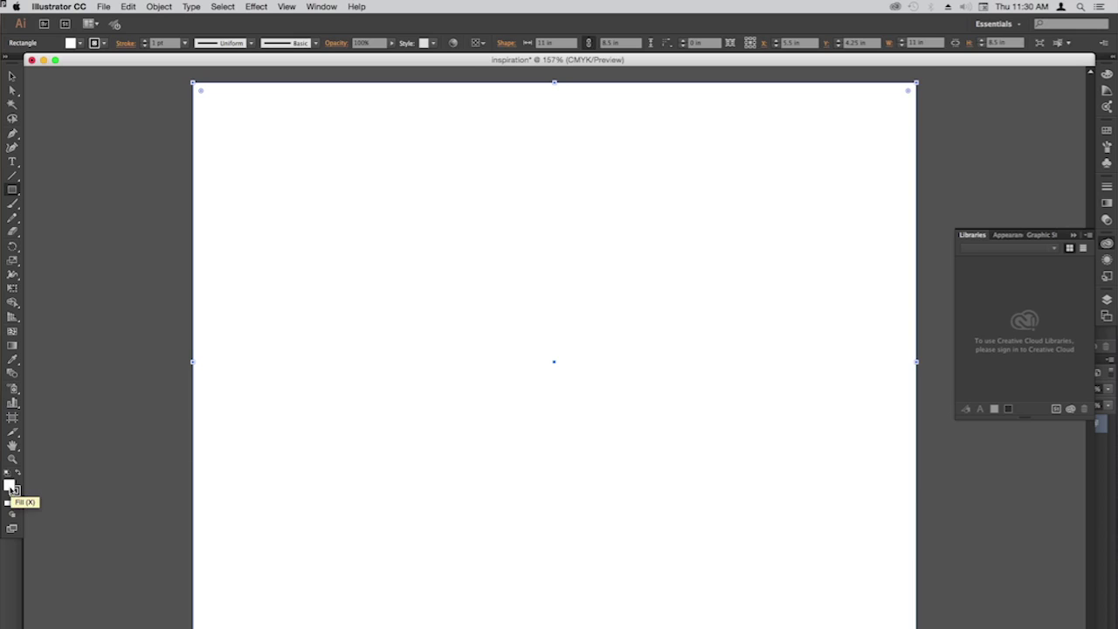
Fill the rectangle with a teal-green swatch and color its stroke orange, C=0 M=50 Y=100 K=0
left_click(15, 491)
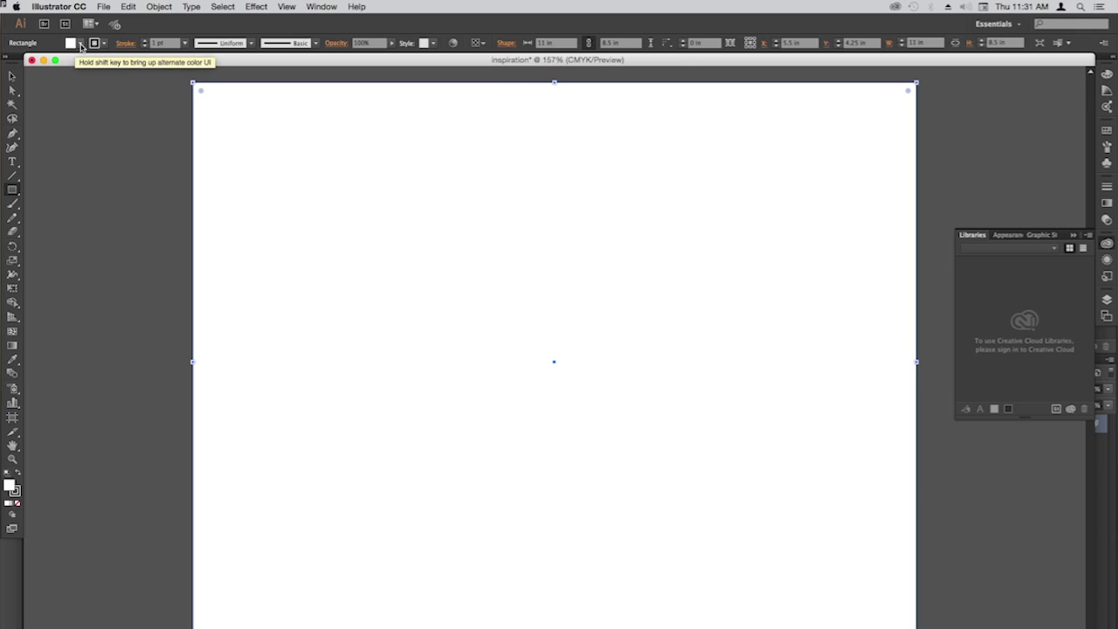
left_click(80, 44)
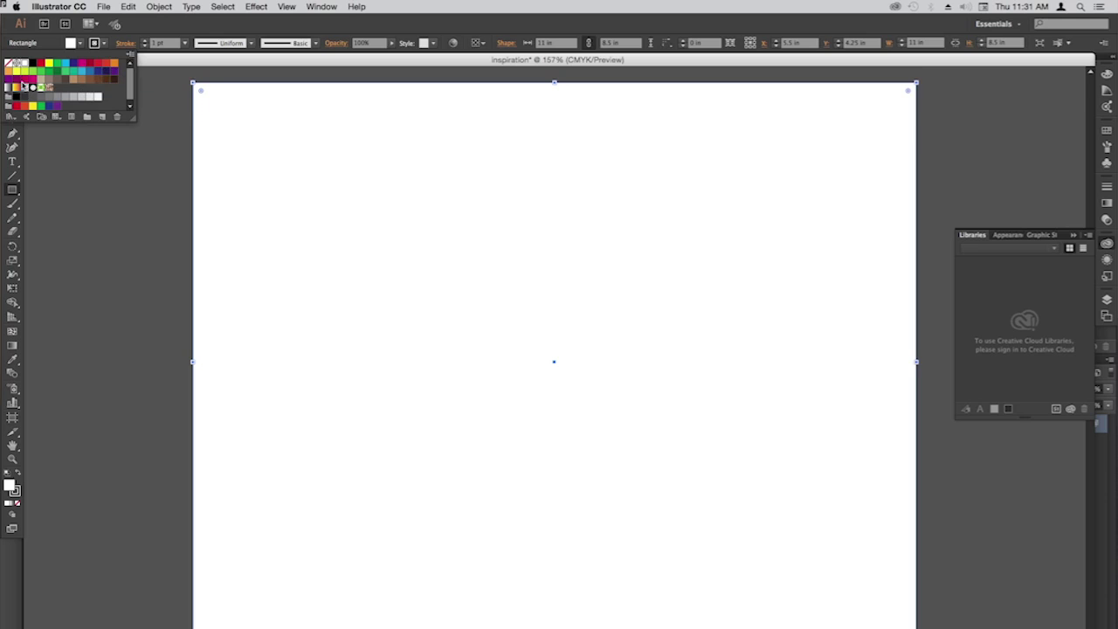
left_click(74, 74)
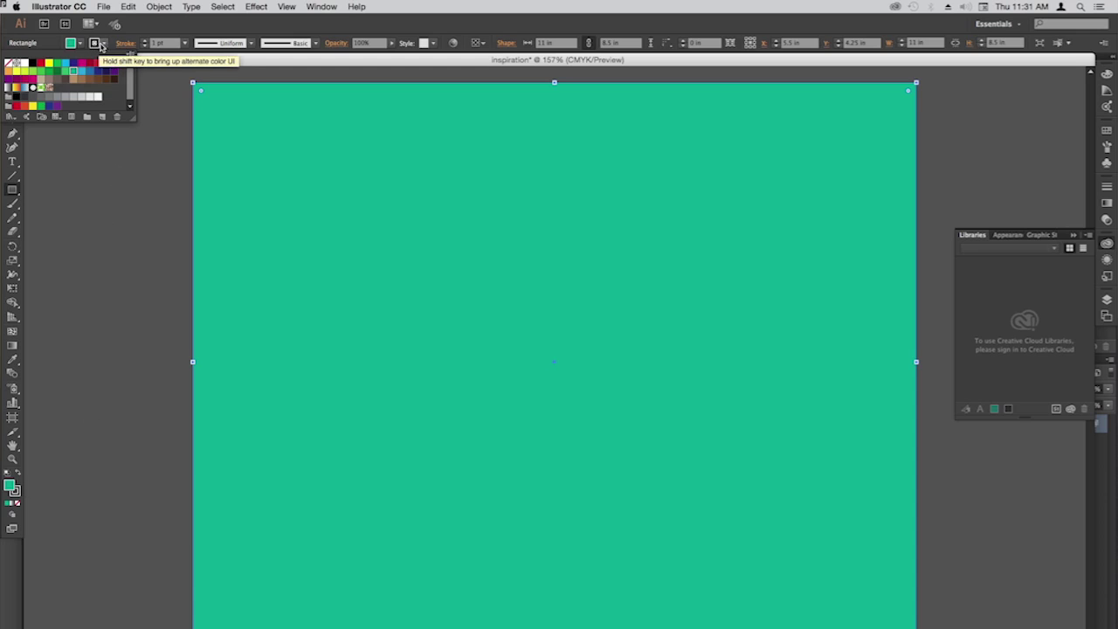
left_click(104, 46)
left_click(104, 46)
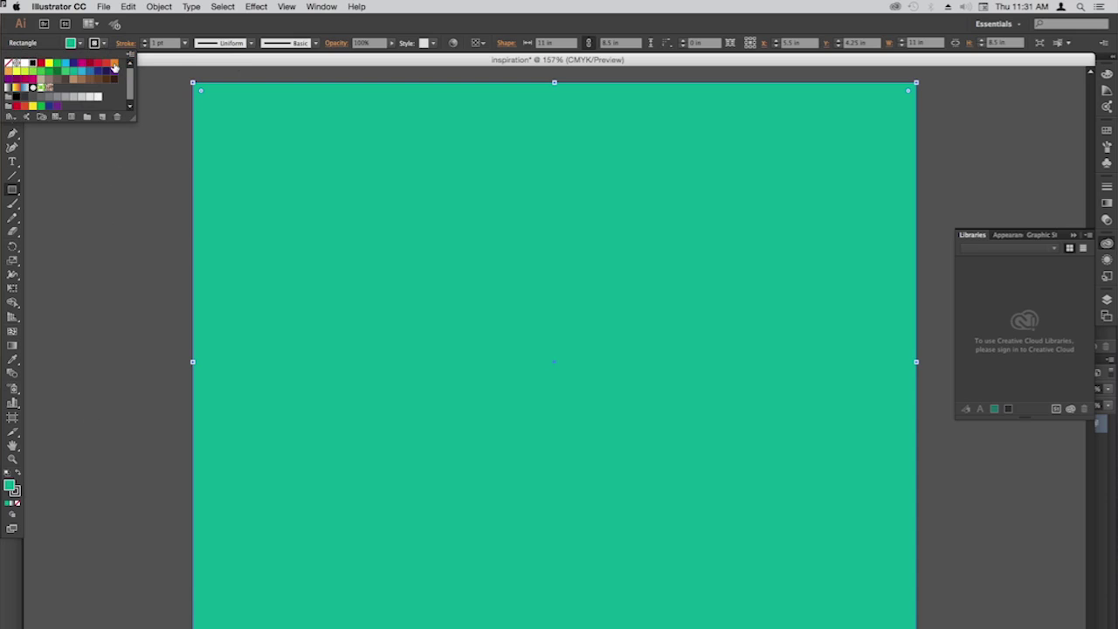
left_click(113, 66)
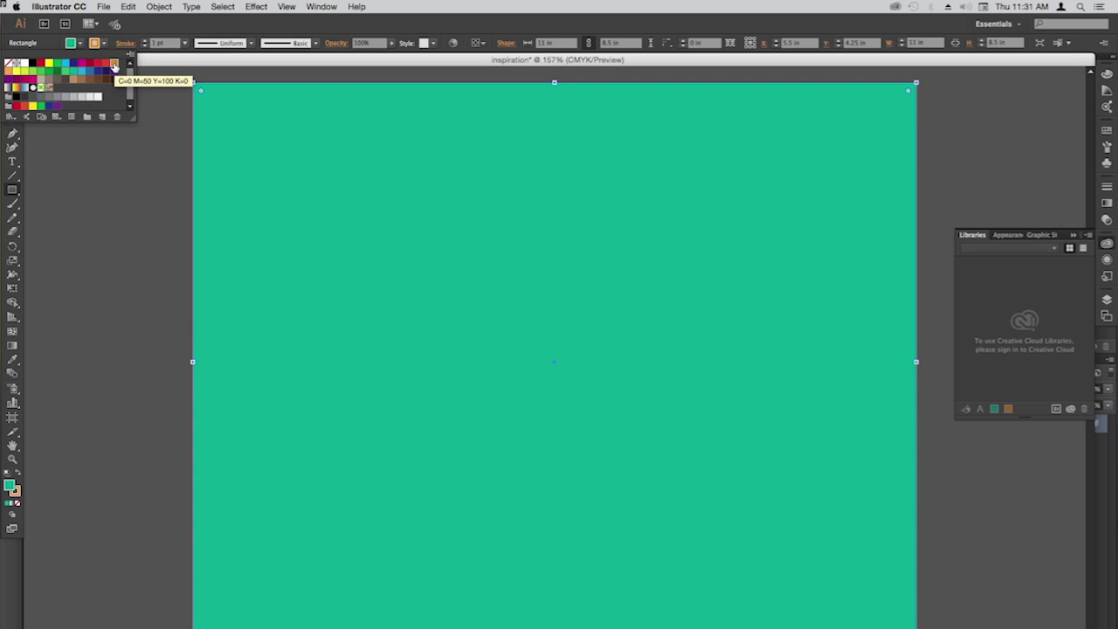
Set the rectangle's stroke weight to 14 pt and apply a wavy variable width profile
left_click(185, 44)
left_click(185, 43)
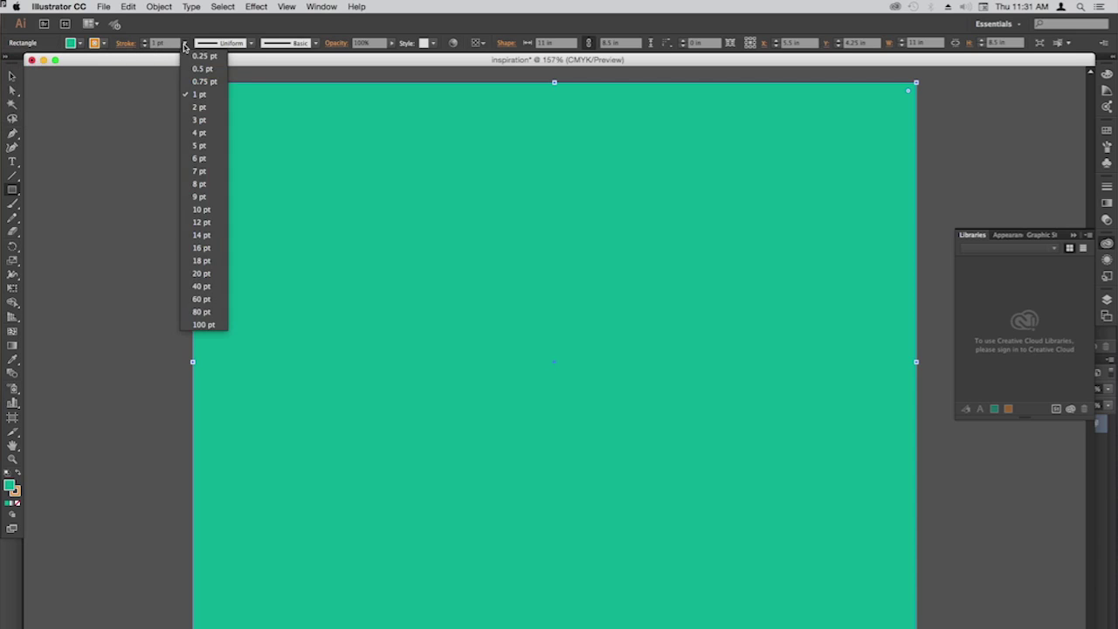
left_click(202, 235)
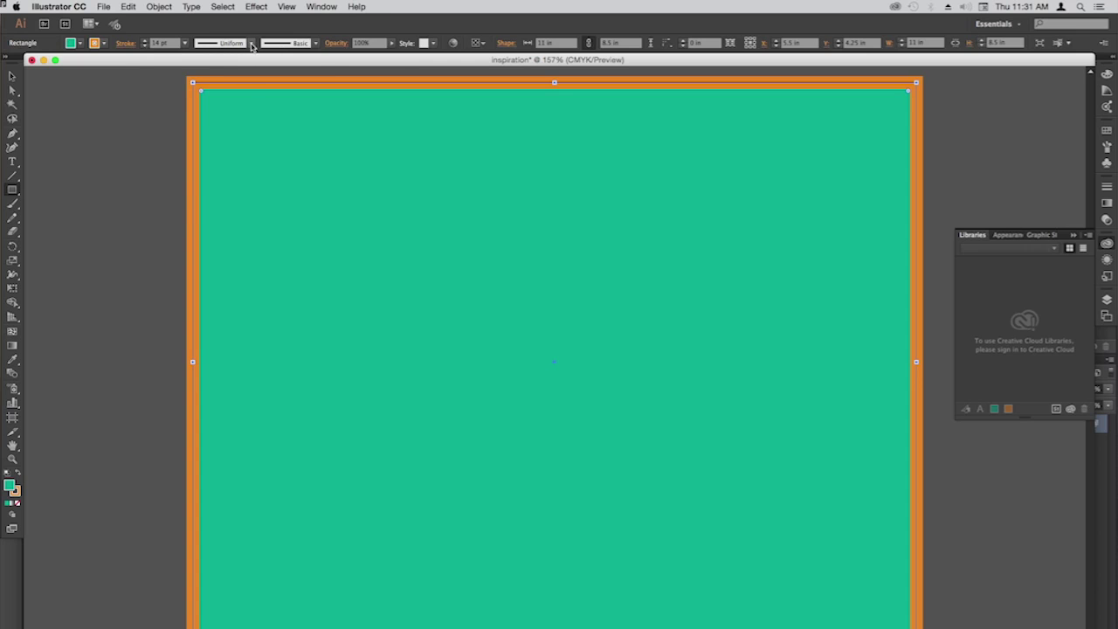
left_click(251, 45)
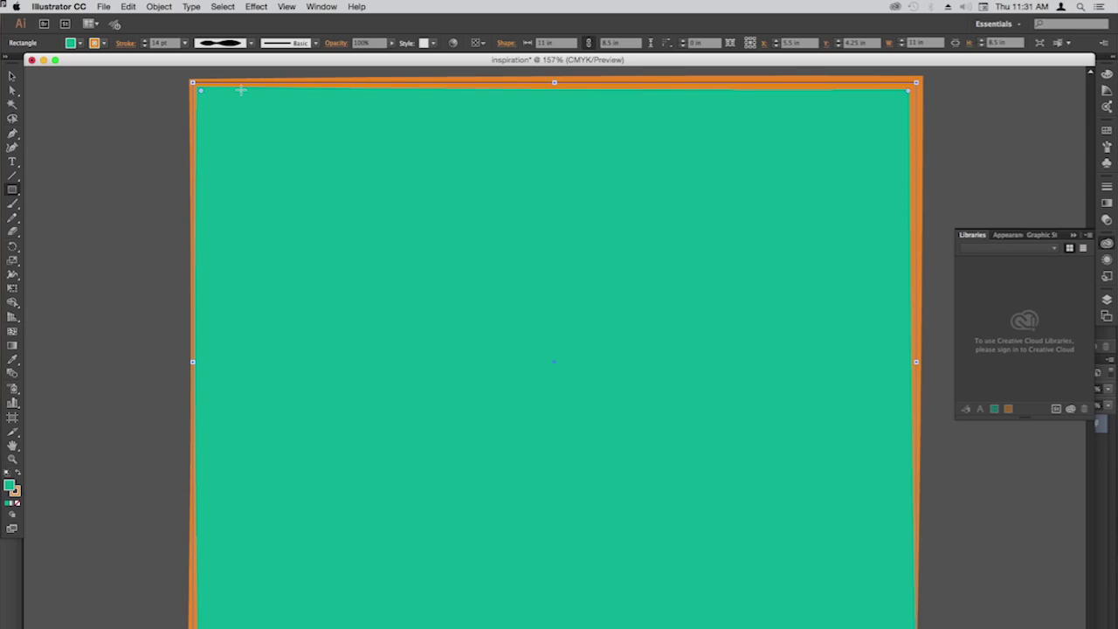
Apply the stitched denim pattern brush to the rectangle's stroke
left_click(317, 44)
left_click_drag(315, 83, 314, 108)
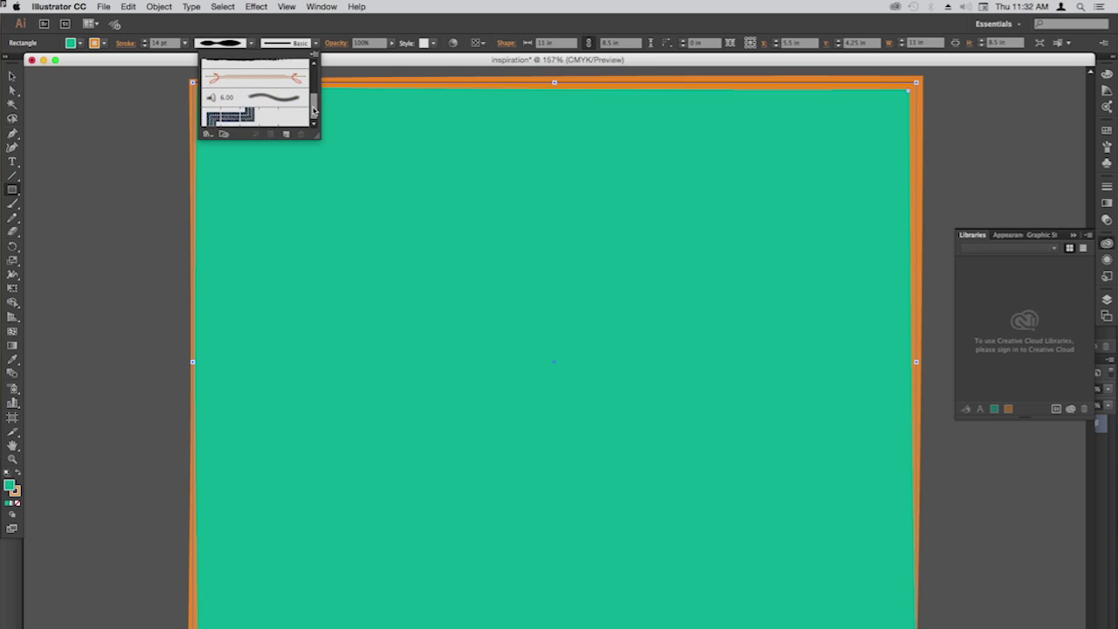
left_click(250, 121)
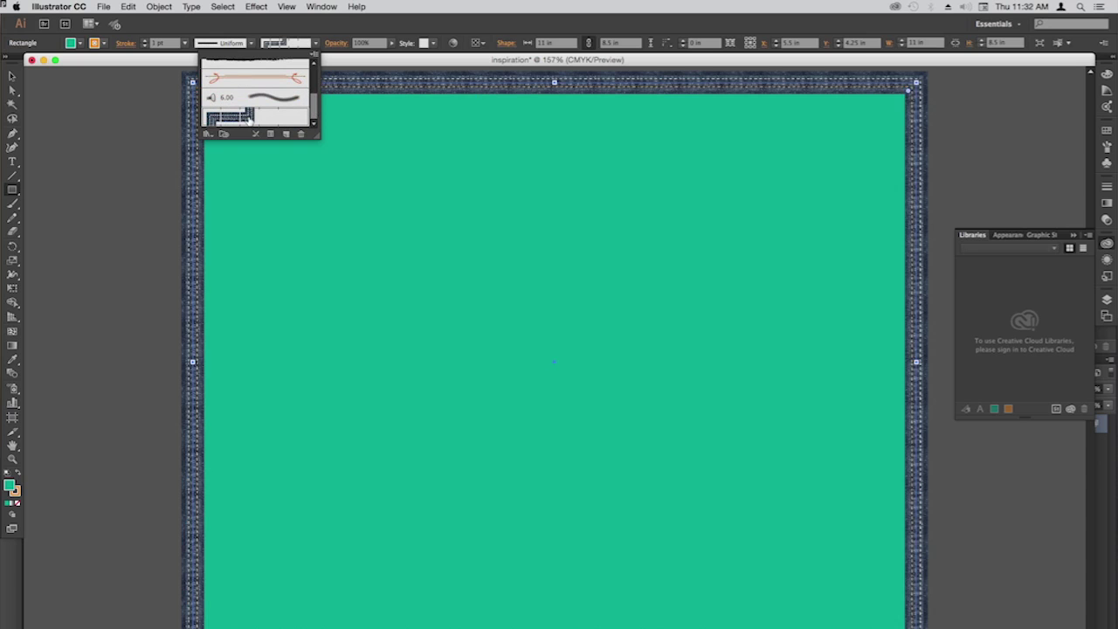
Load the Elegant Curl & Floral Brush Set library, apply one of its curl brushes to the rectangle's stroke, and collapse the library
left_click(209, 134)
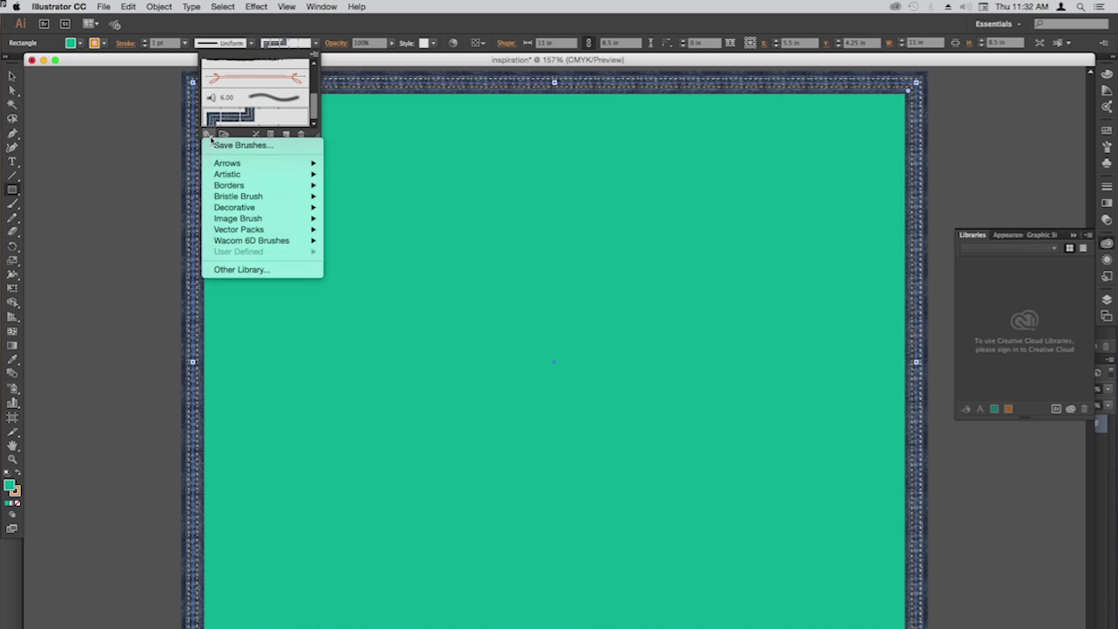
mouse_move(241, 207)
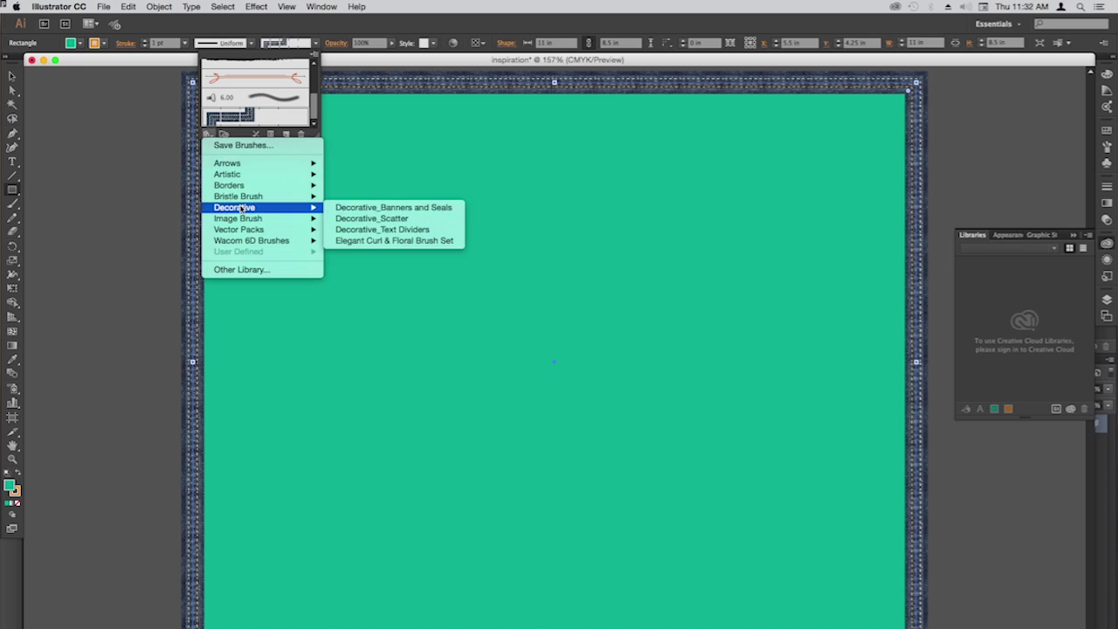
left_click(393, 243)
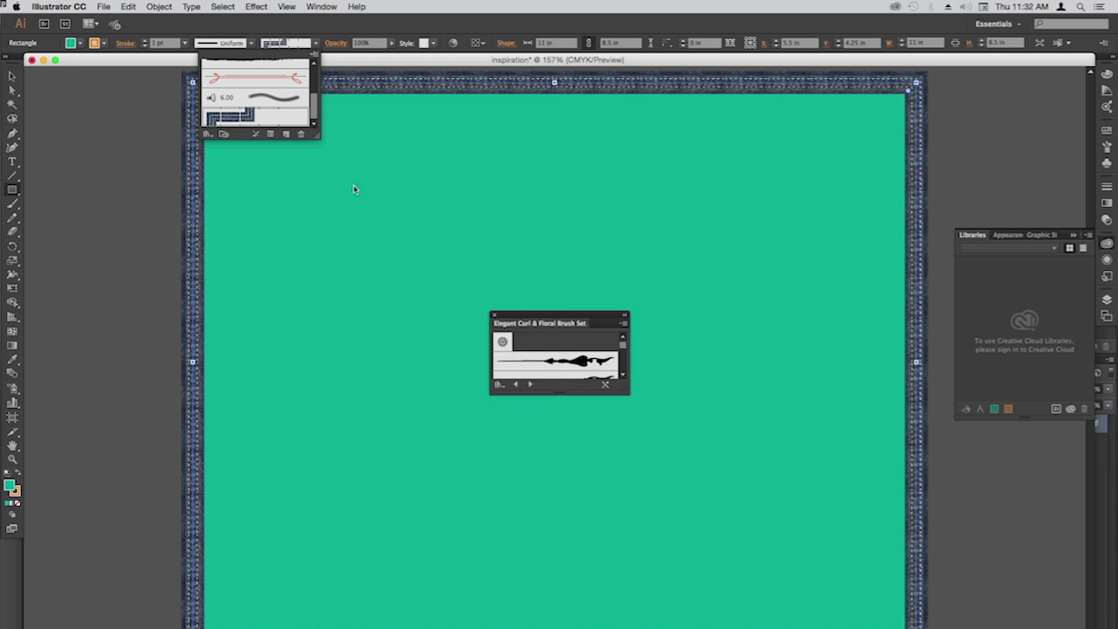
left_click(622, 376)
left_click(623, 376)
left_click(603, 368)
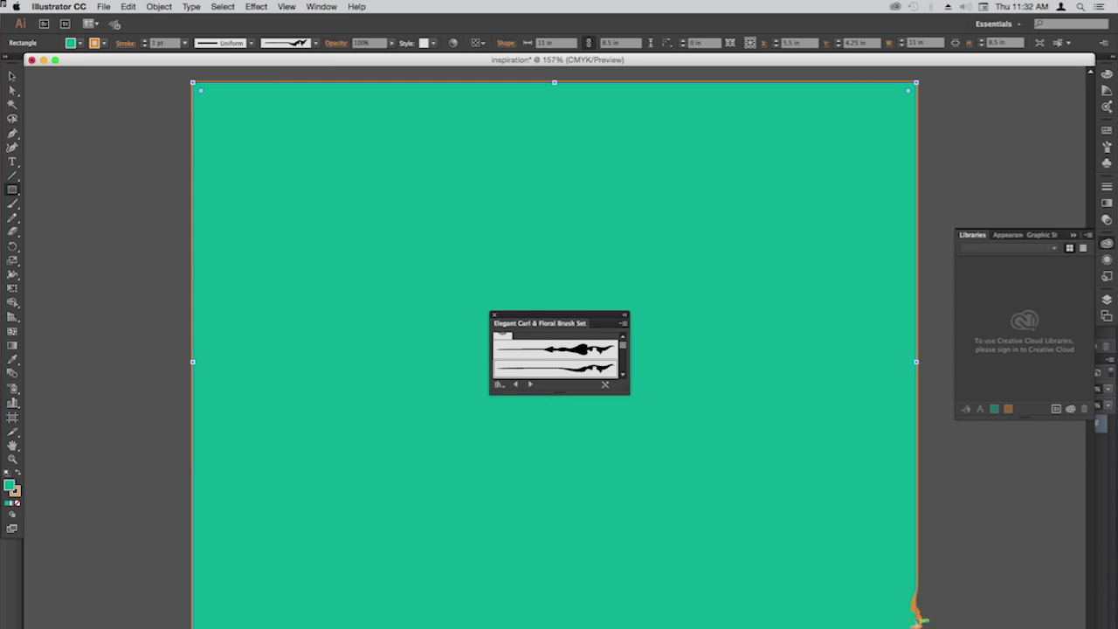
left_click(622, 376)
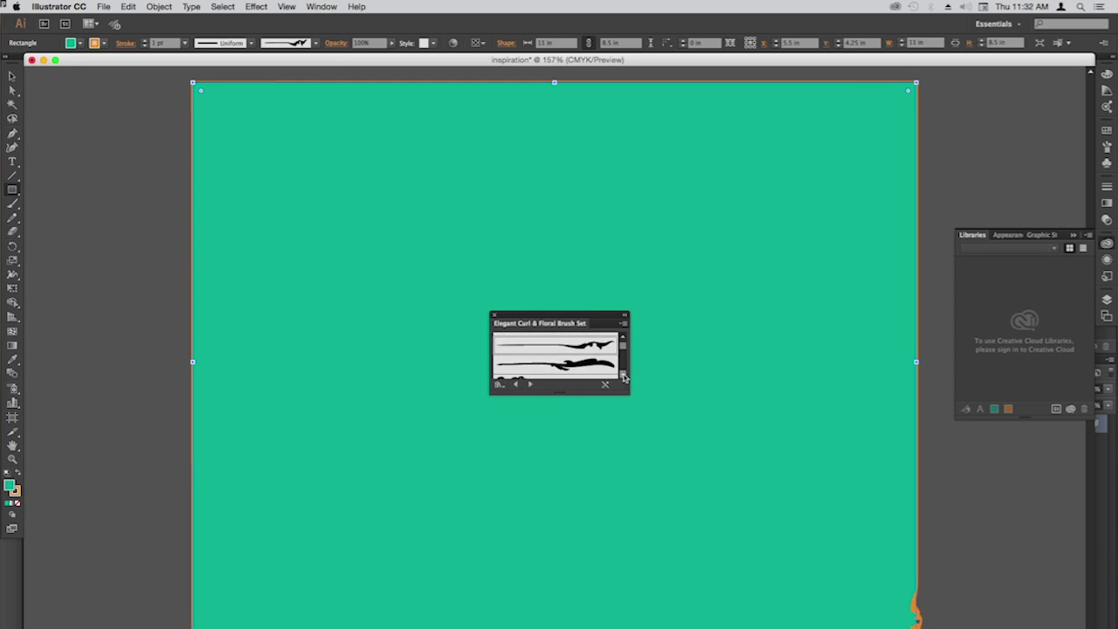
left_click(624, 316)
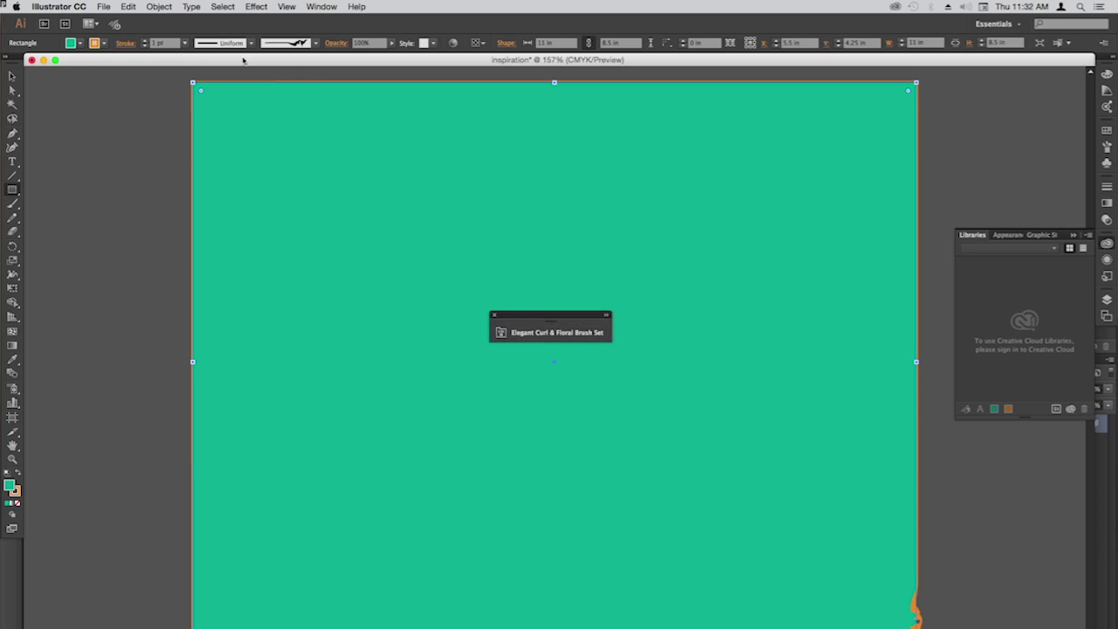
Load the Decorative_Text Dividers brush library and apply its first ornamental divider brush to the rectangle's stroke
left_click(315, 42)
mouse_move(314, 106)
left_mouse_down()
mouse_move(314, 119)
mouse_move(313, 67)
mouse_move(314, 120)
left_mouse_up()
left_click(206, 134)
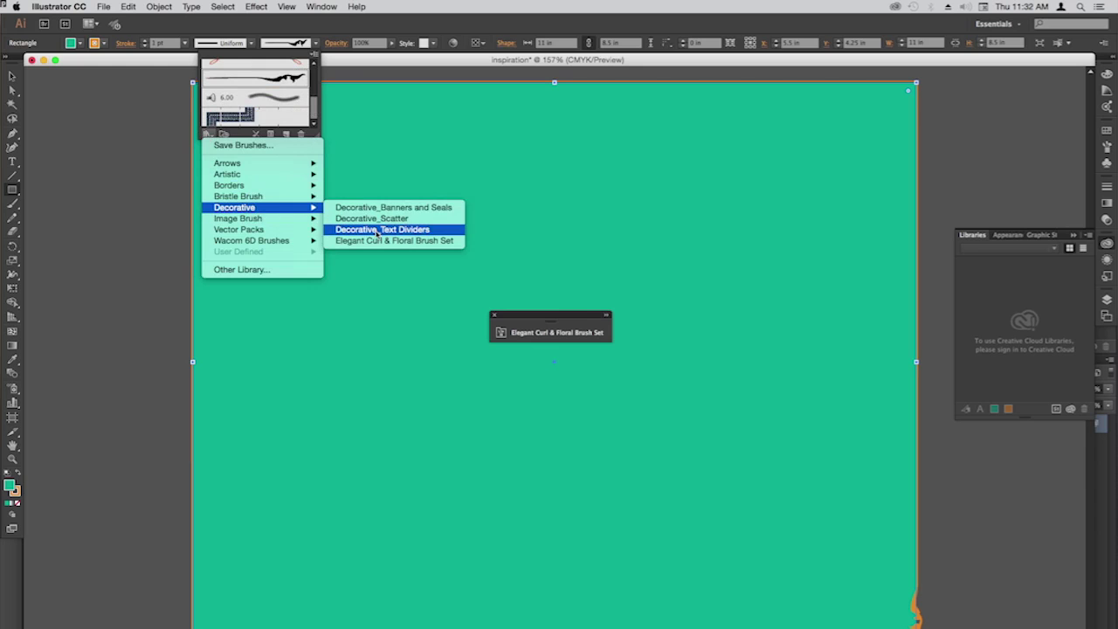
left_click(377, 229)
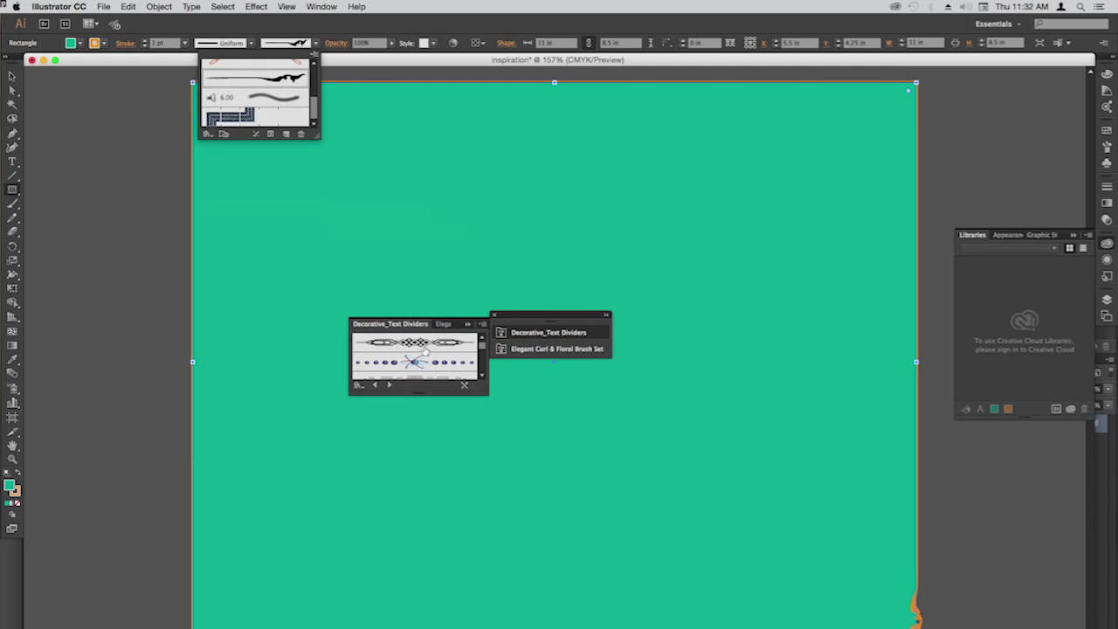
left_click(414, 345)
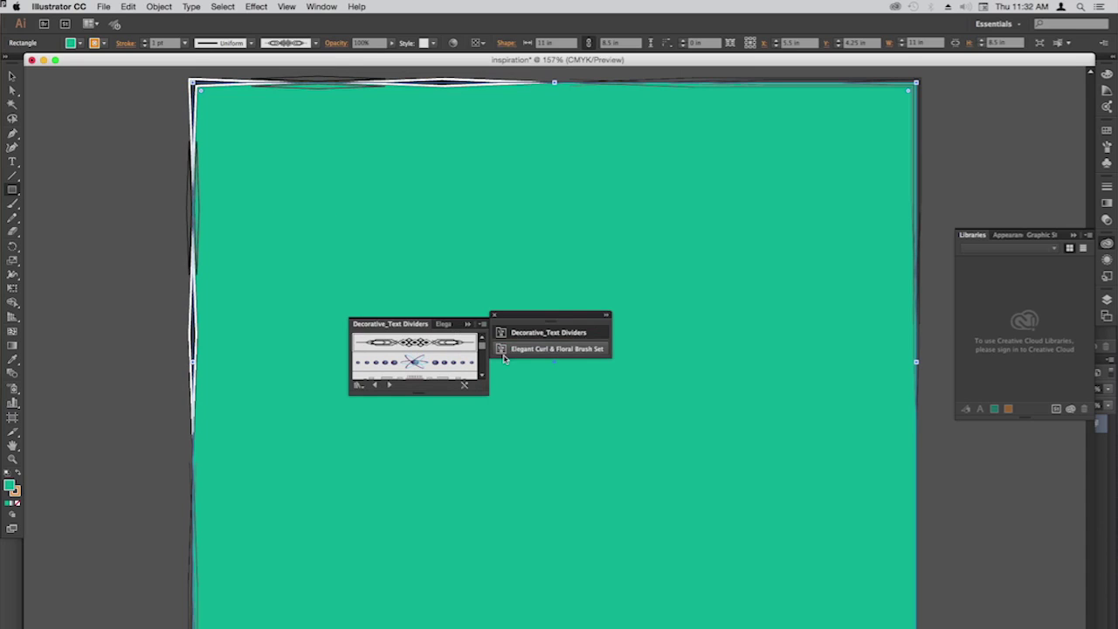
Close the floating brush libraries and save the document as inspiration.ai in Documents in Adobe Illustrator format
left_click(609, 317)
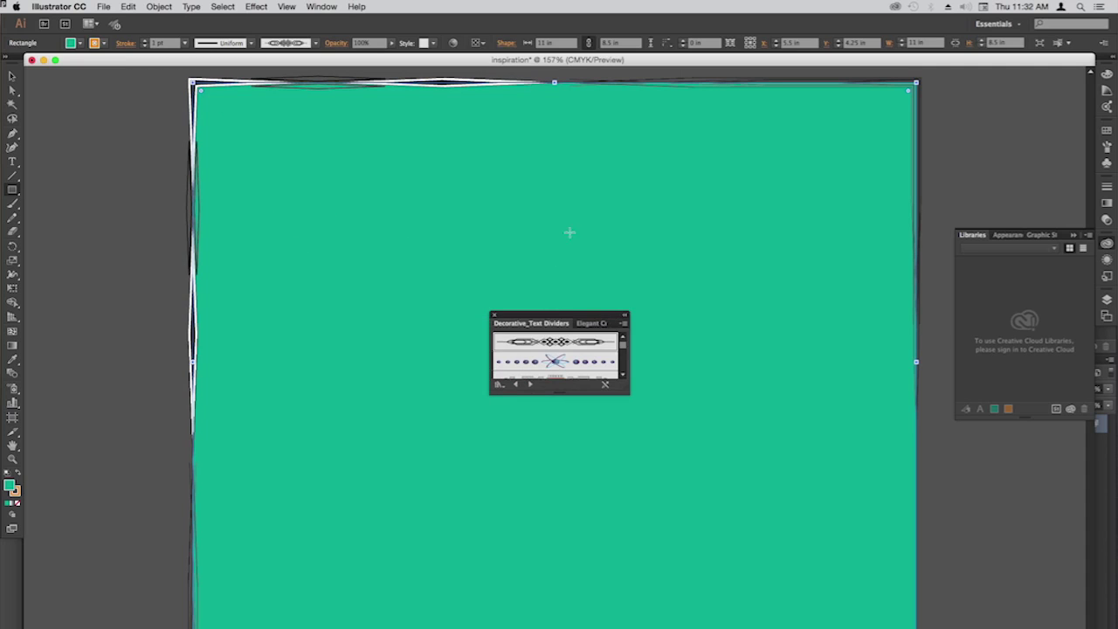
left_click(493, 314)
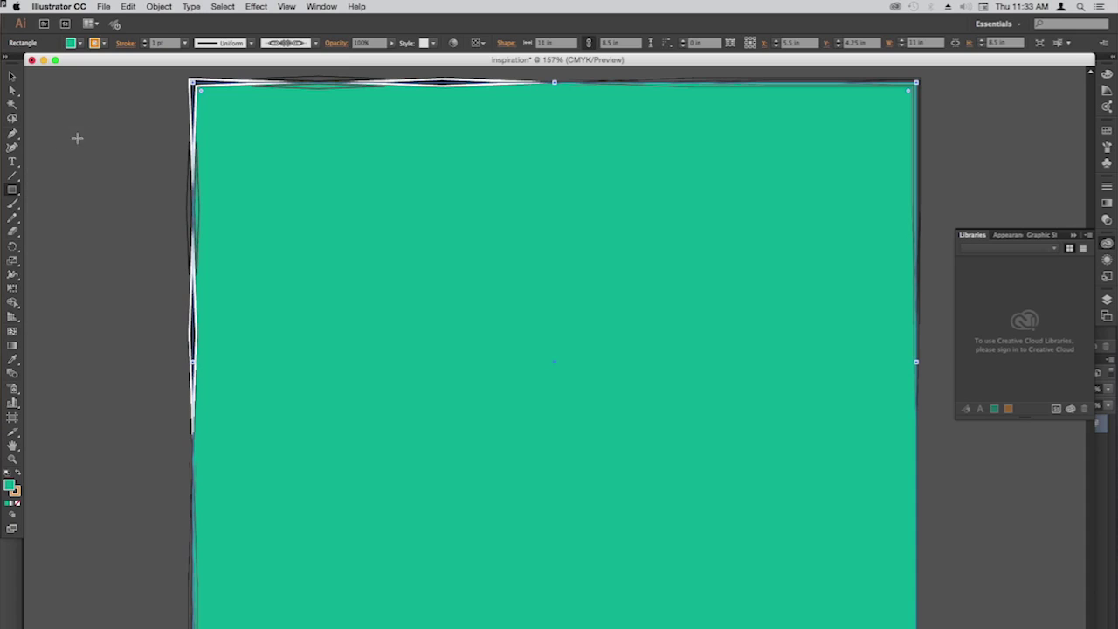
left_click(104, 7)
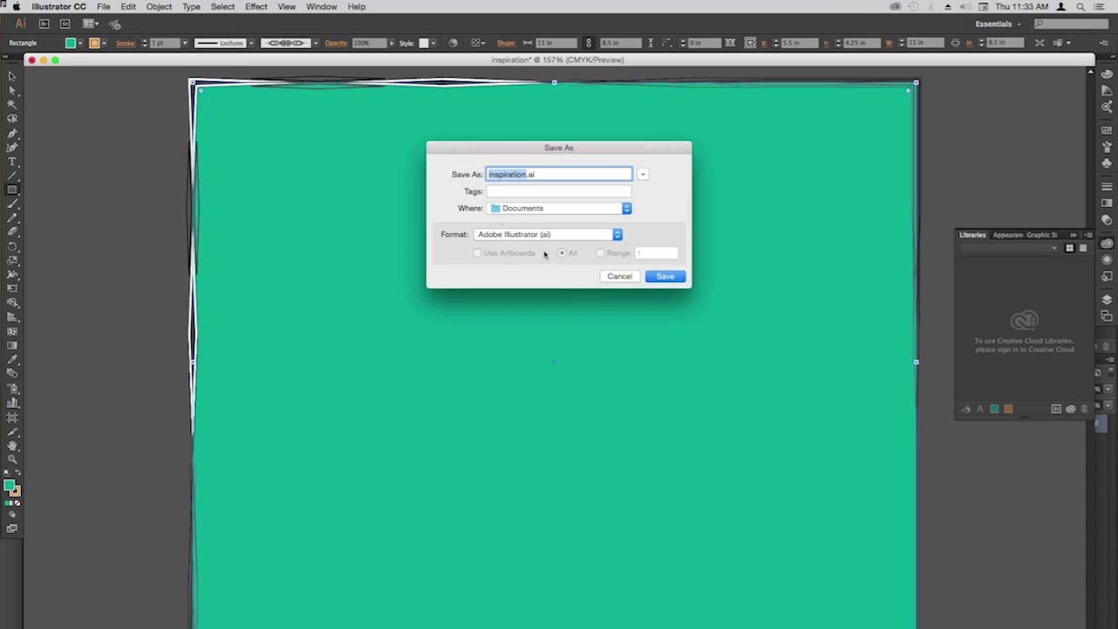
left_click(671, 278)
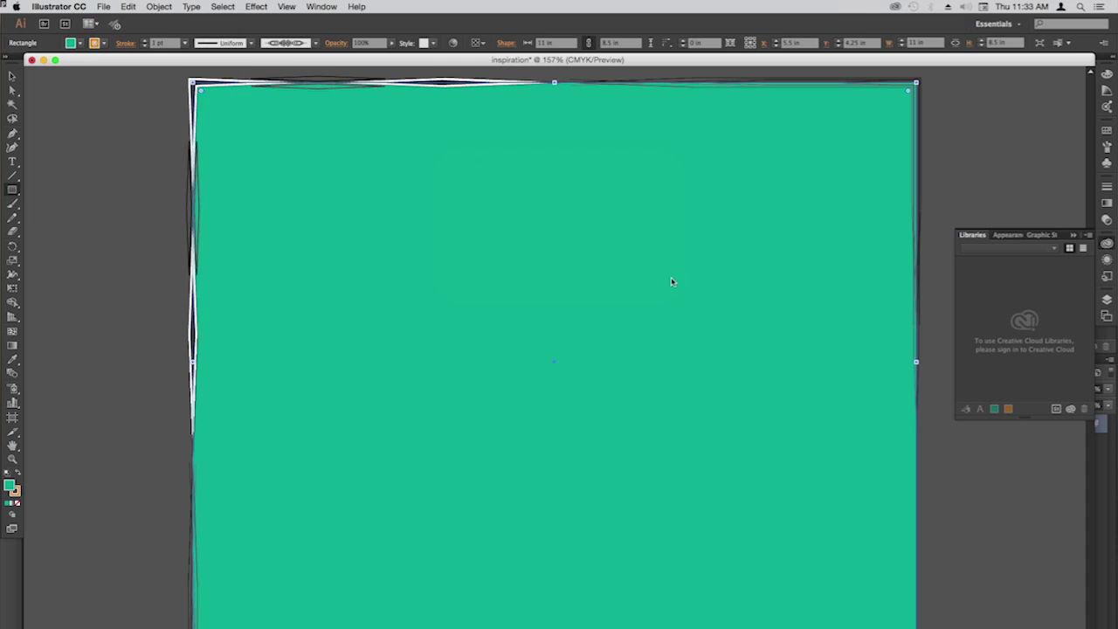
left_click(667, 515)
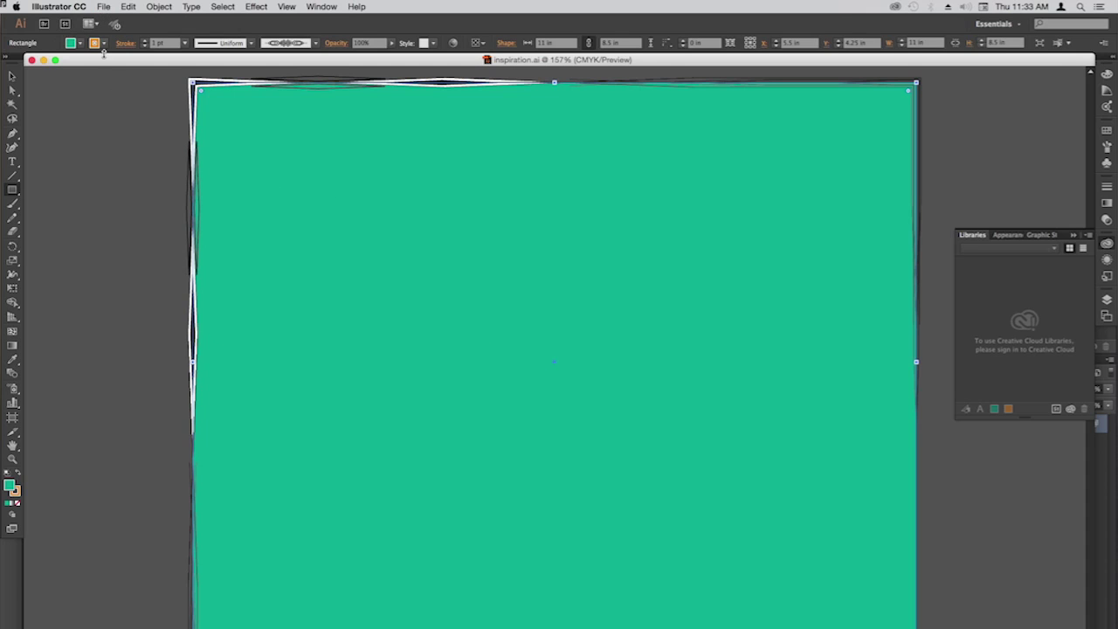
Place lights.png from the Desktop as a linked image at its original size over the rectangle's lower corner
left_click(103, 8)
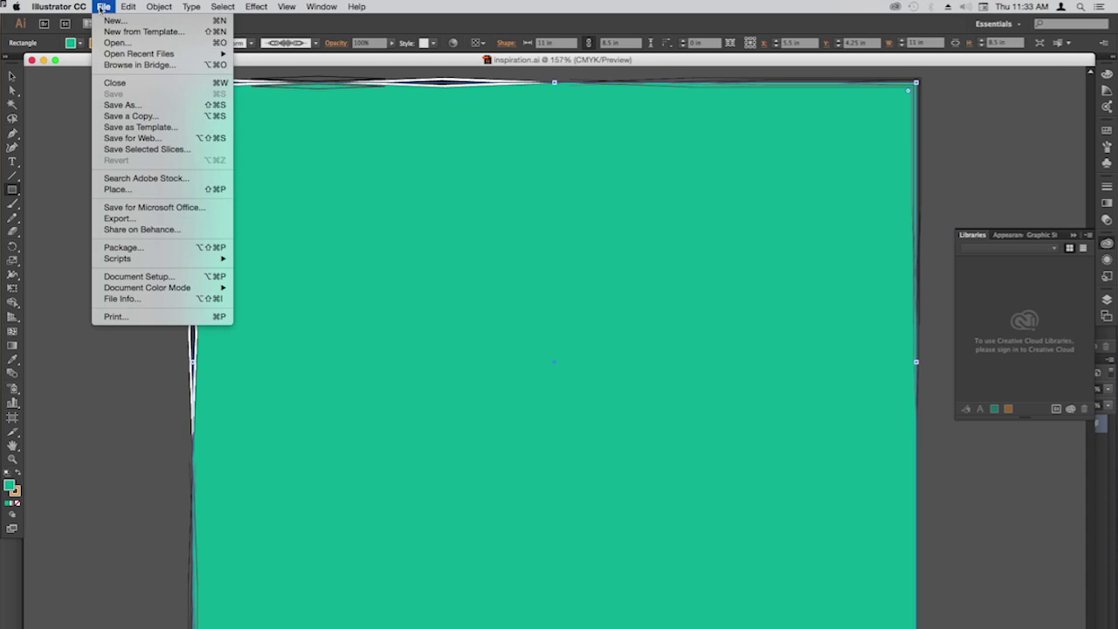
left_click(131, 192)
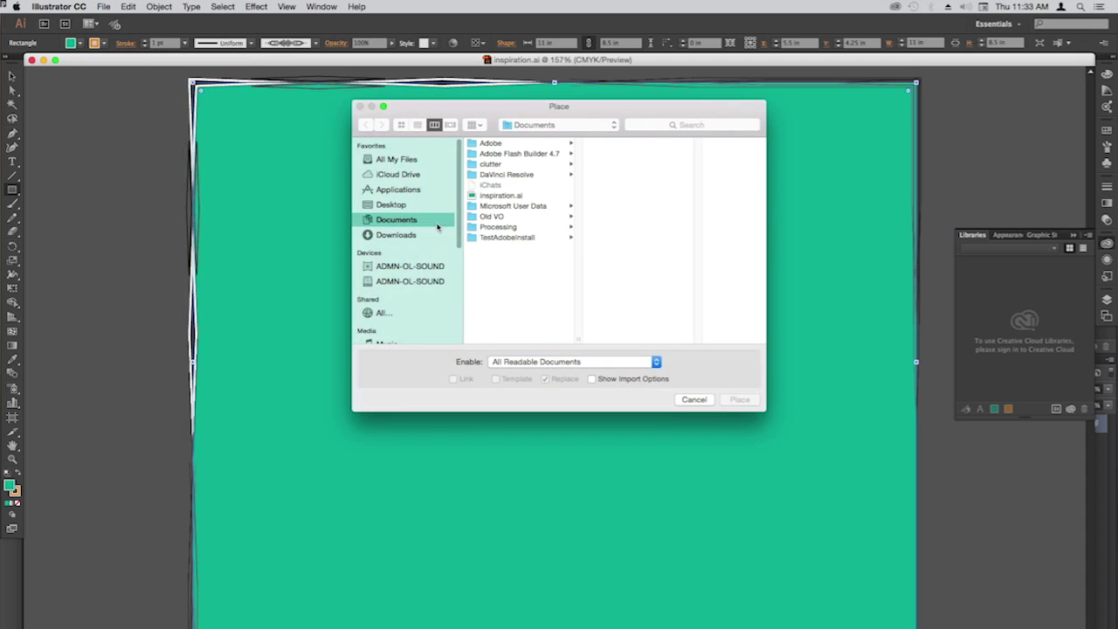
left_click(400, 205)
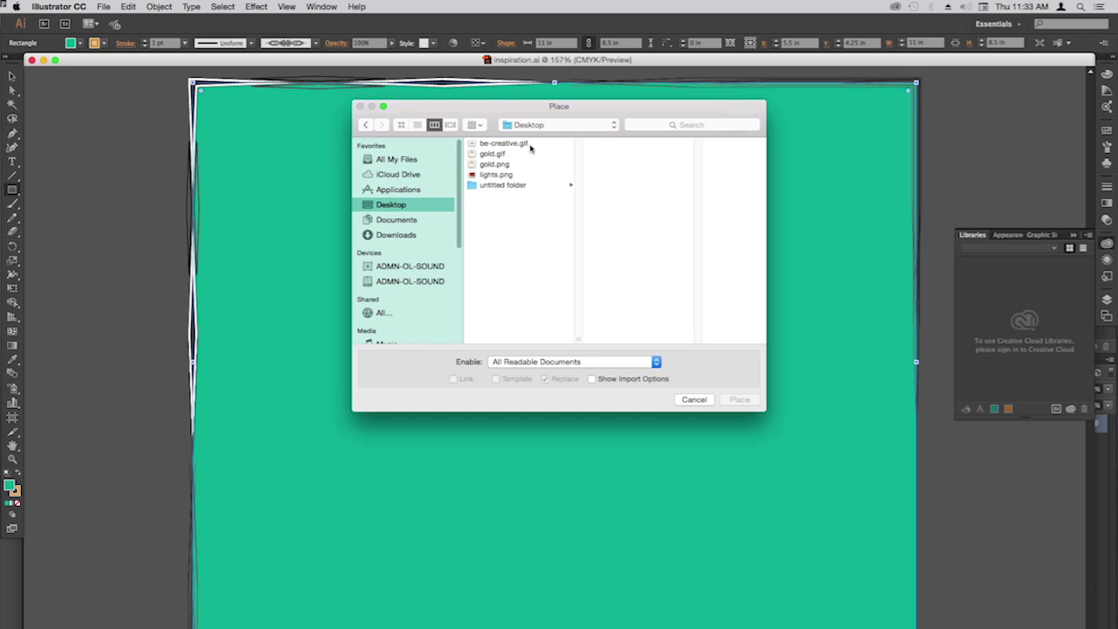
left_click(496, 174)
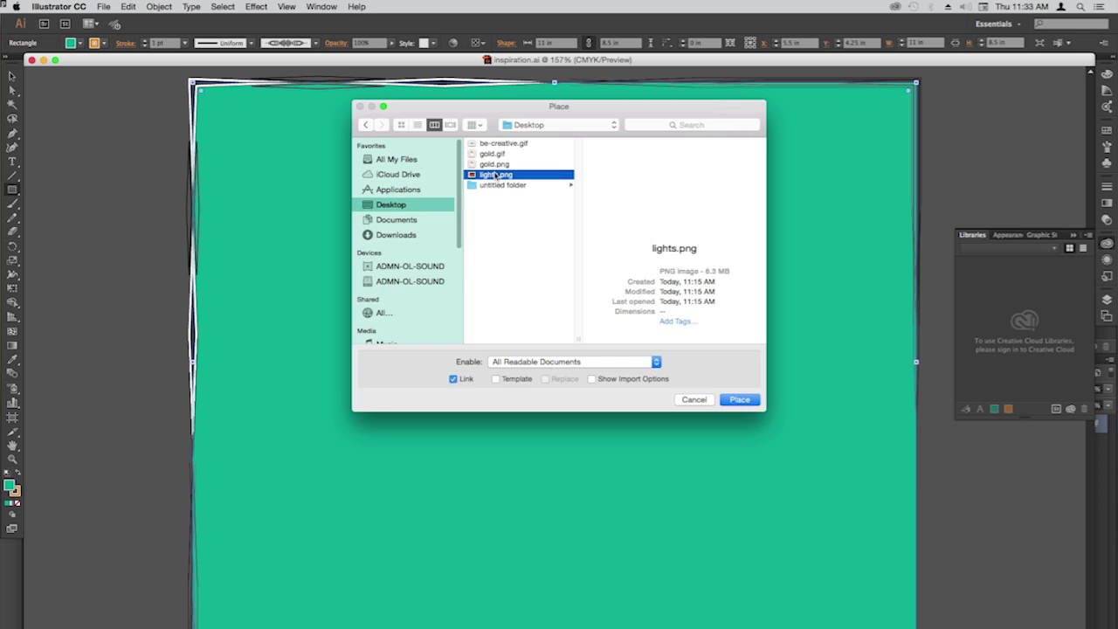
left_click(738, 400)
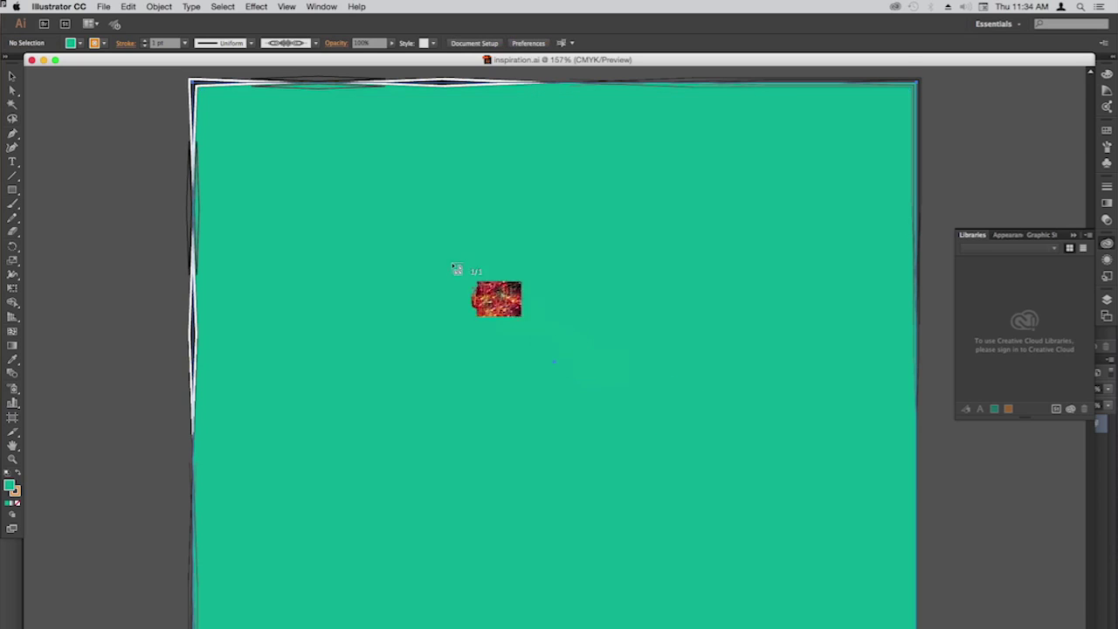
left_click(736, 401)
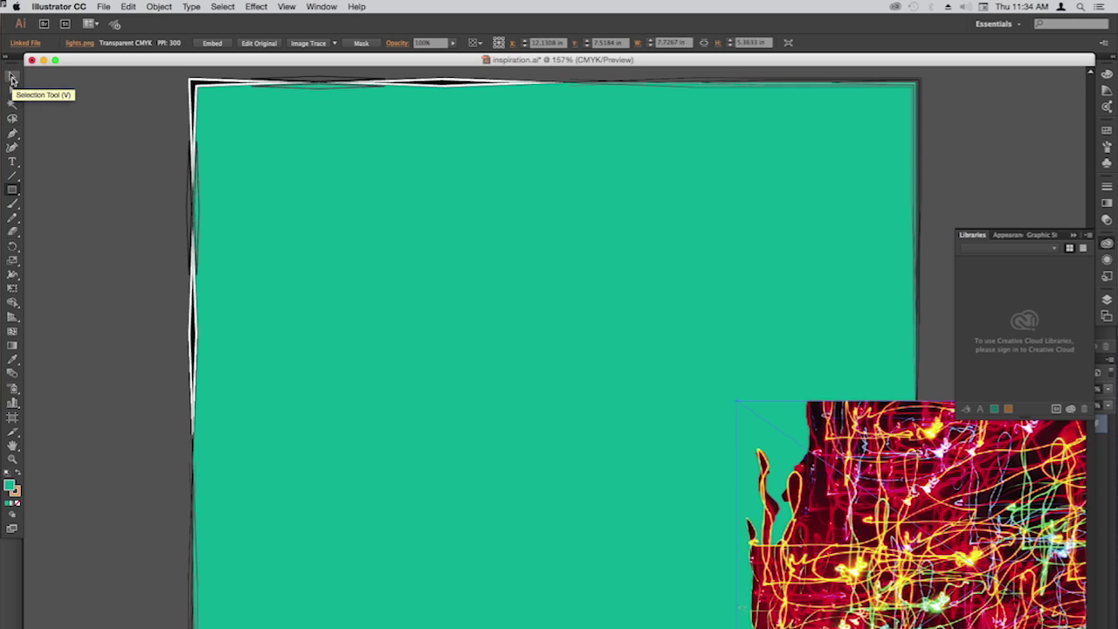
Move the placed lights image toward the middle of the rectangle, and delete it
left_click(12, 79)
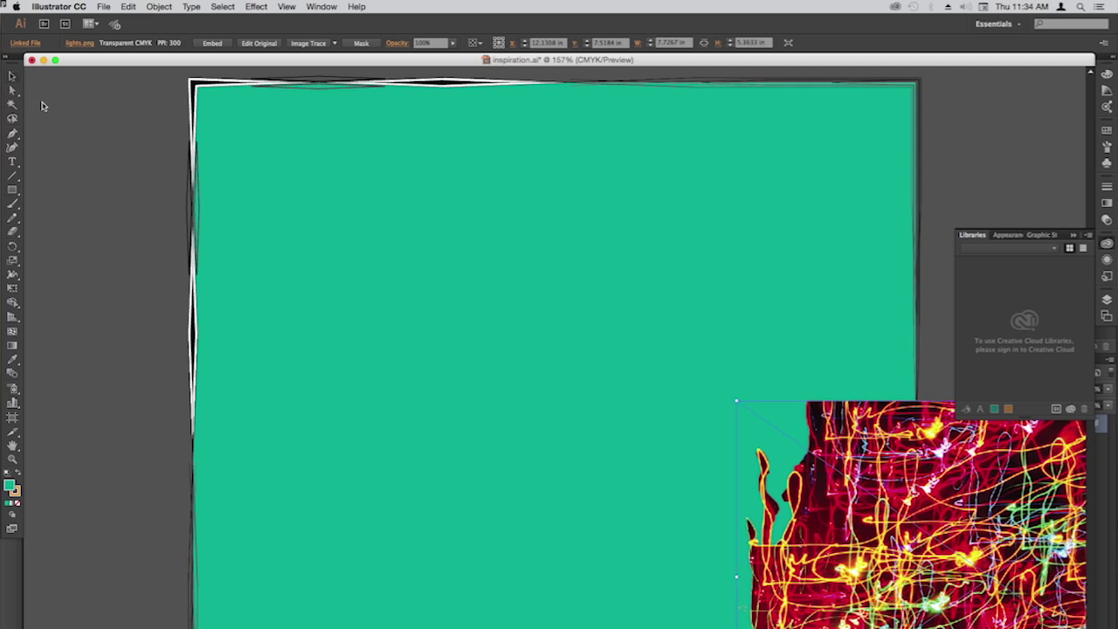
left_click_drag(867, 543, 505, 362)
left_click_drag(616, 391, 505, 347)
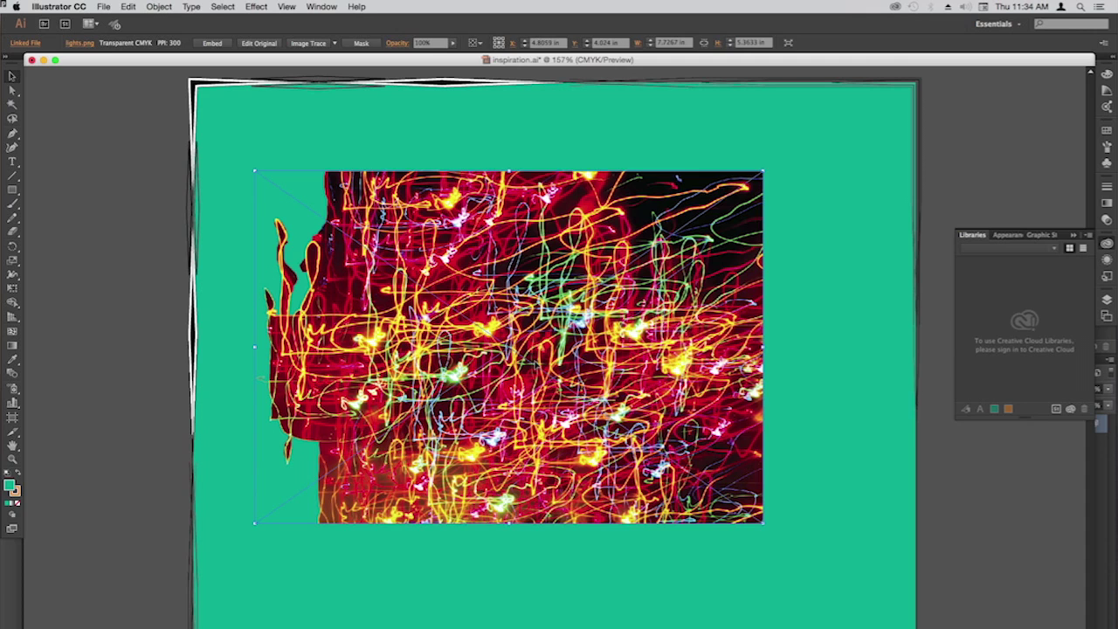
key("Delete")
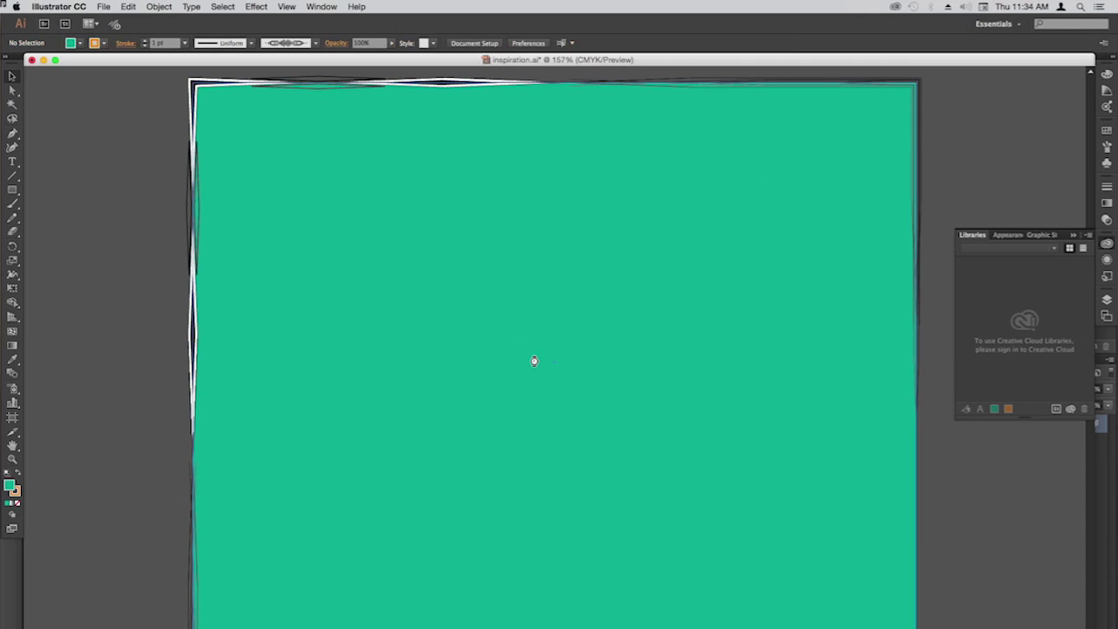
Place lights.png from the Desktop as a linked image about 9.77 in wide and 6.78 in high, and position it inside the rectangle
left_click(103, 7)
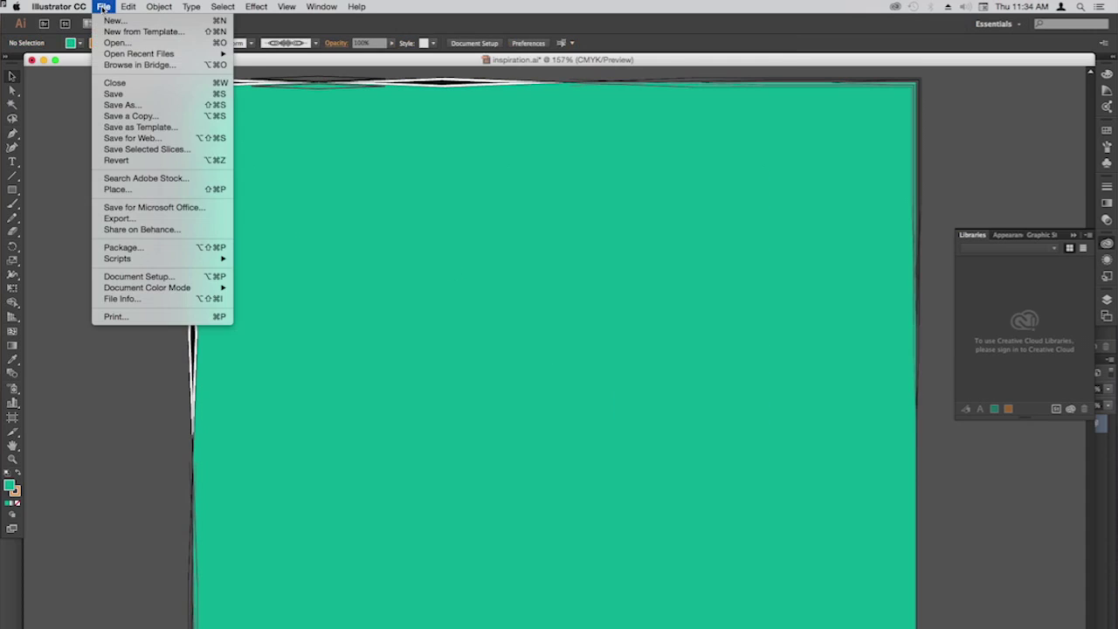
left_click(143, 190)
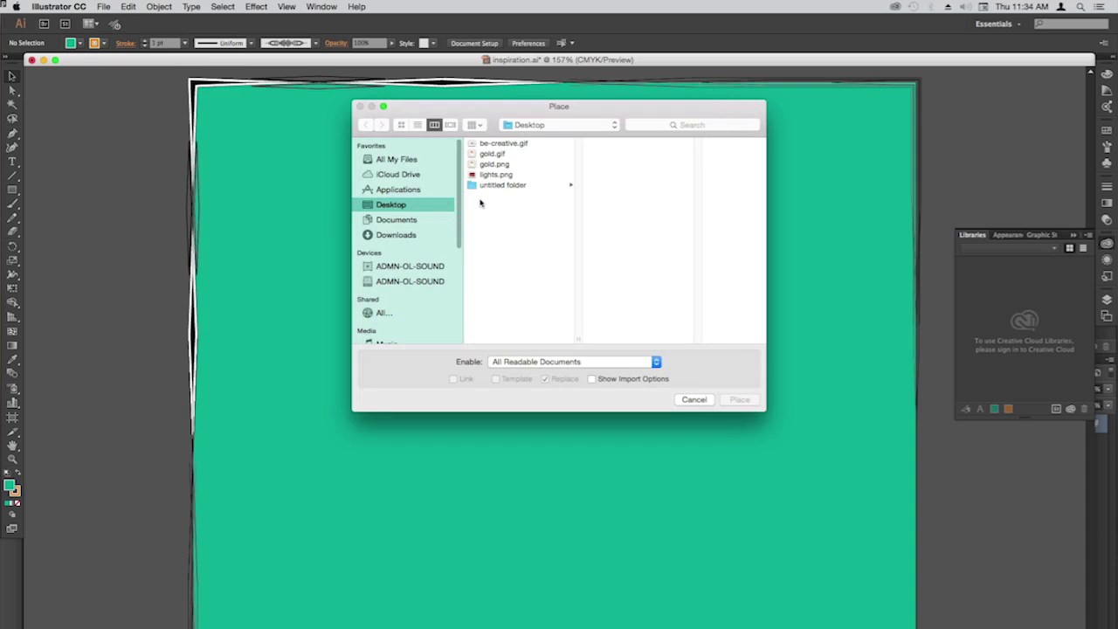
left_click(496, 175)
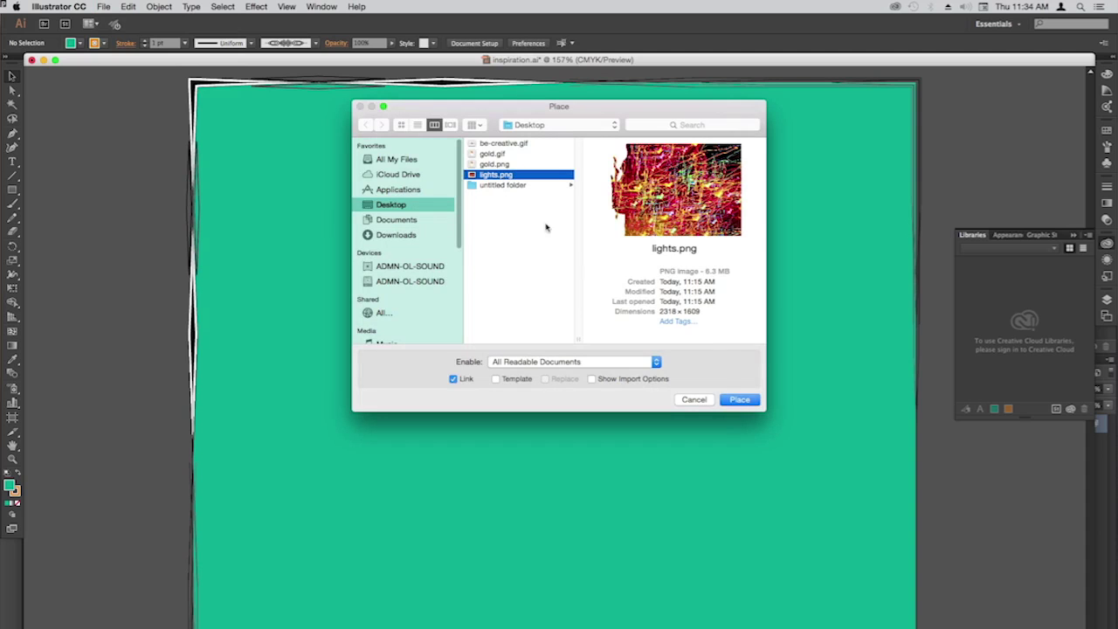
left_click(738, 400)
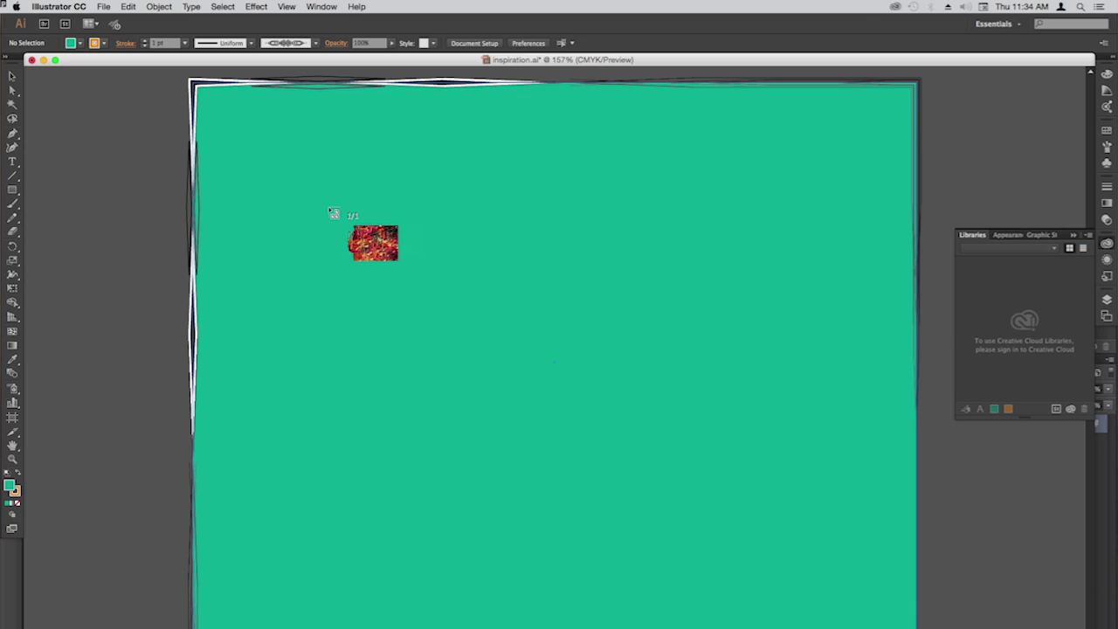
left_click_drag(226, 112, 858, 589)
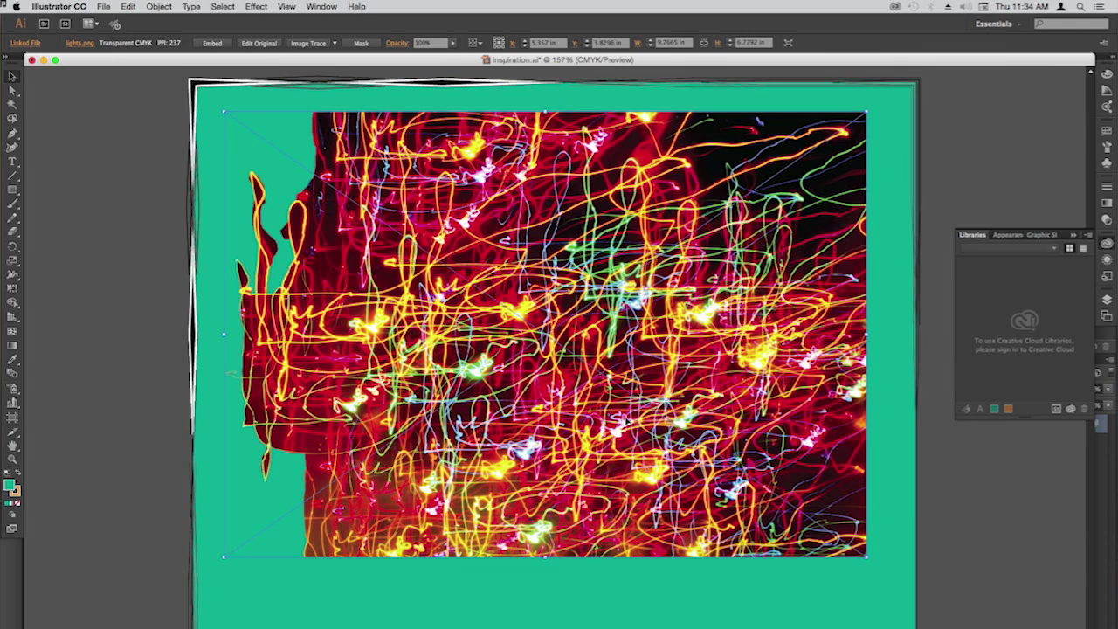
left_click_drag(646, 394, 626, 405)
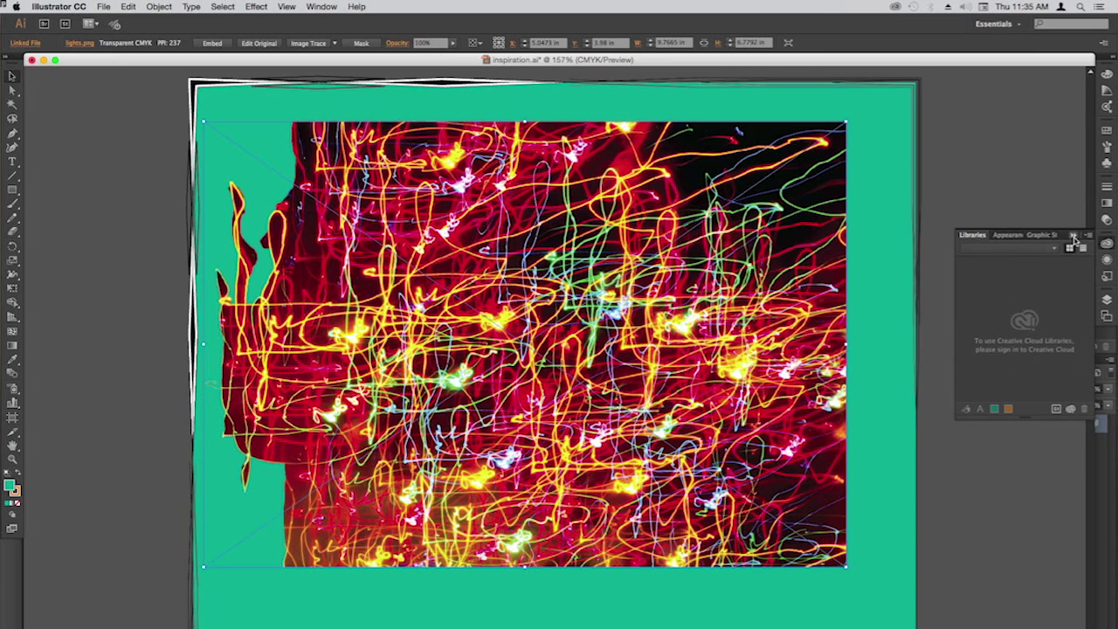
Collapse the Libraries panel, dock the Layers panel in its own column at the workspace edge, and collapse the Artboards panel
left_click(1075, 237)
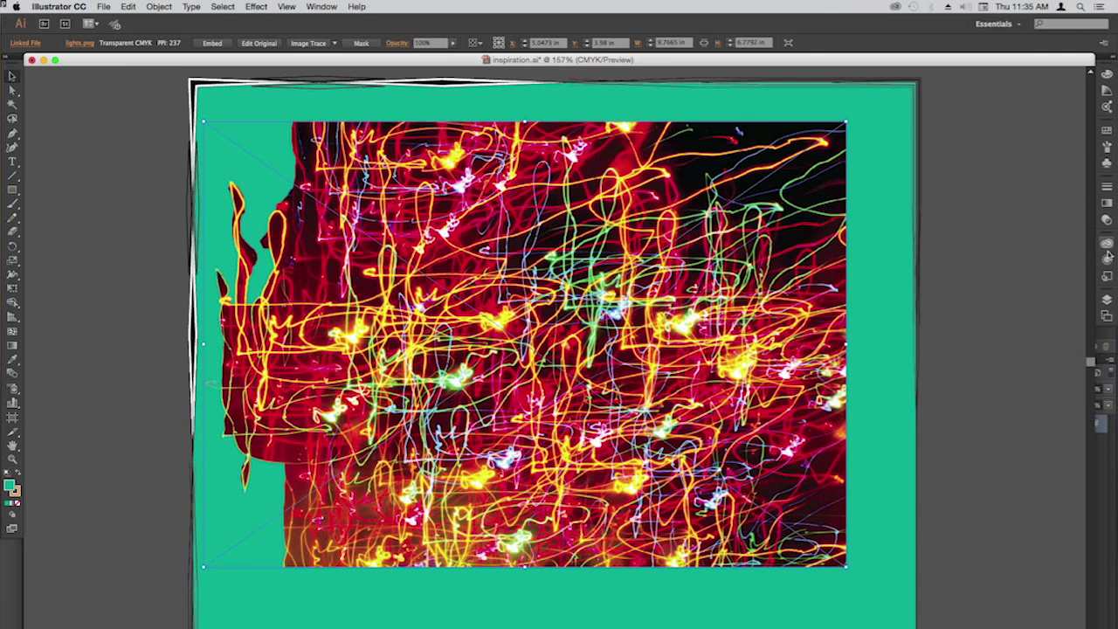
left_click(1107, 301)
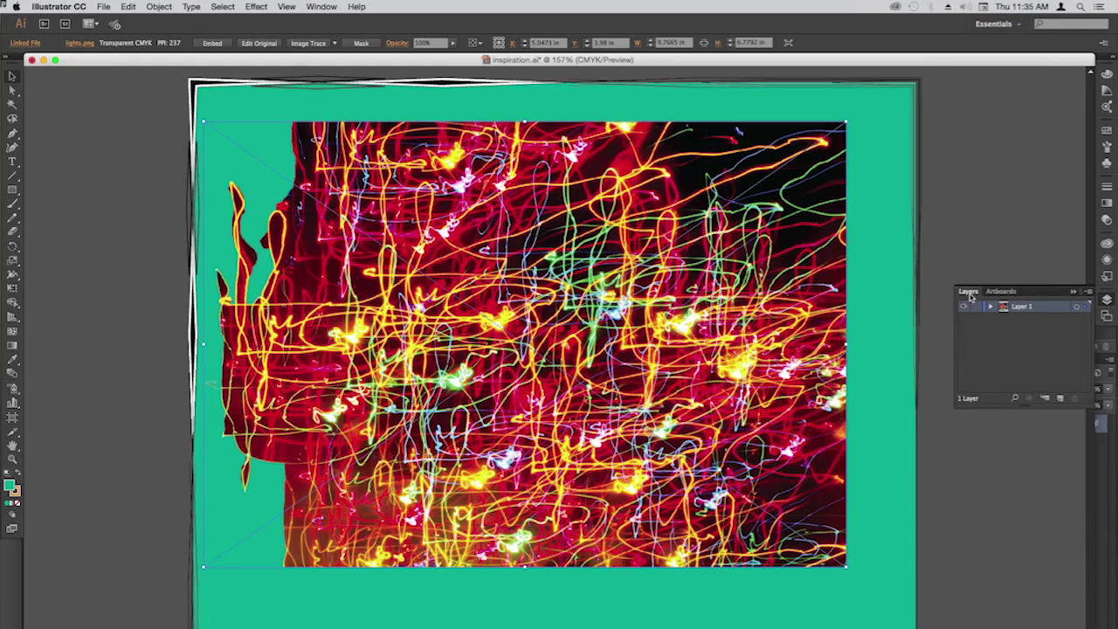
left_click_drag(974, 295, 1107, 183)
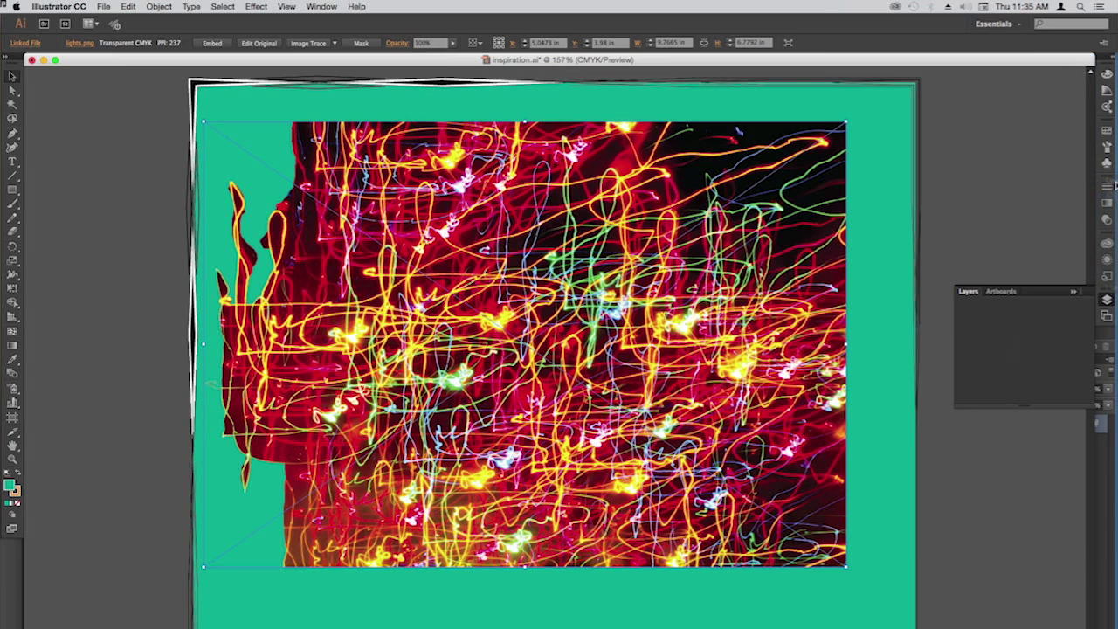
left_click_drag(1115, 181, 1115, 183)
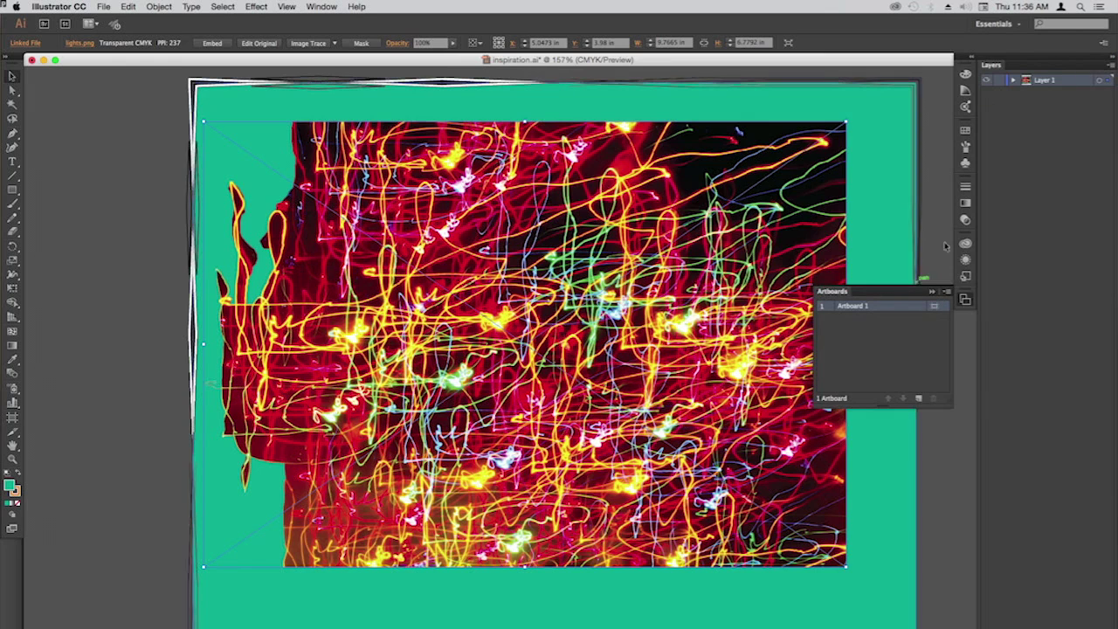
left_click(932, 294)
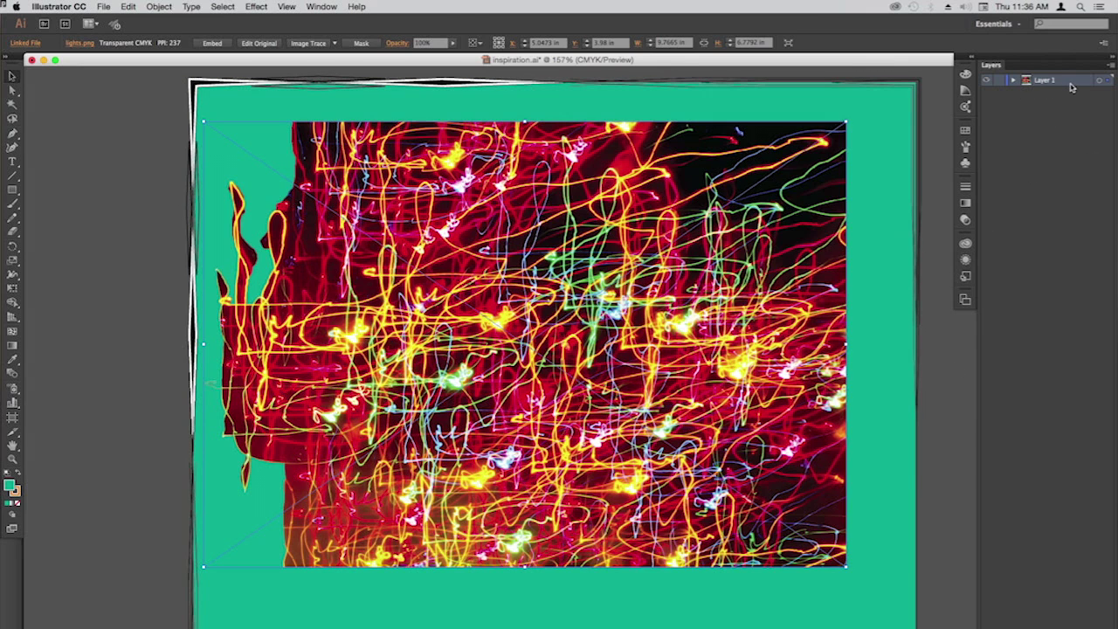
Expand Layer 1, move the linked image beneath the rectangle, and bring it back above the rectangle
left_click(1015, 81)
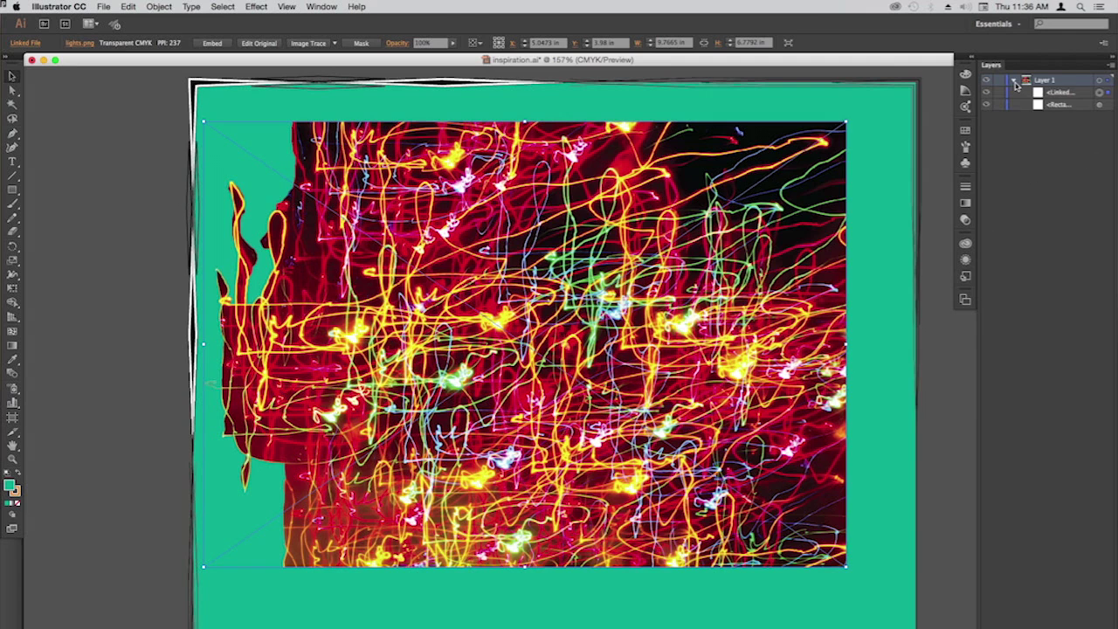
left_click(1015, 81)
left_click(1015, 81)
left_click(1072, 97)
left_click_drag(1072, 97, 1066, 112)
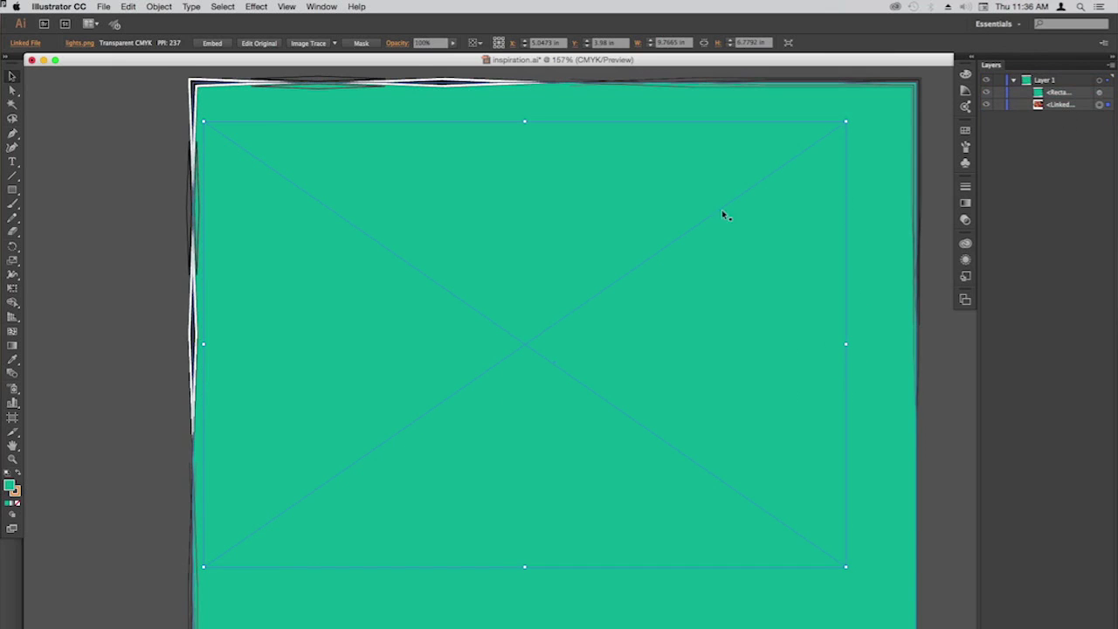
left_click_drag(1053, 107, 1055, 91)
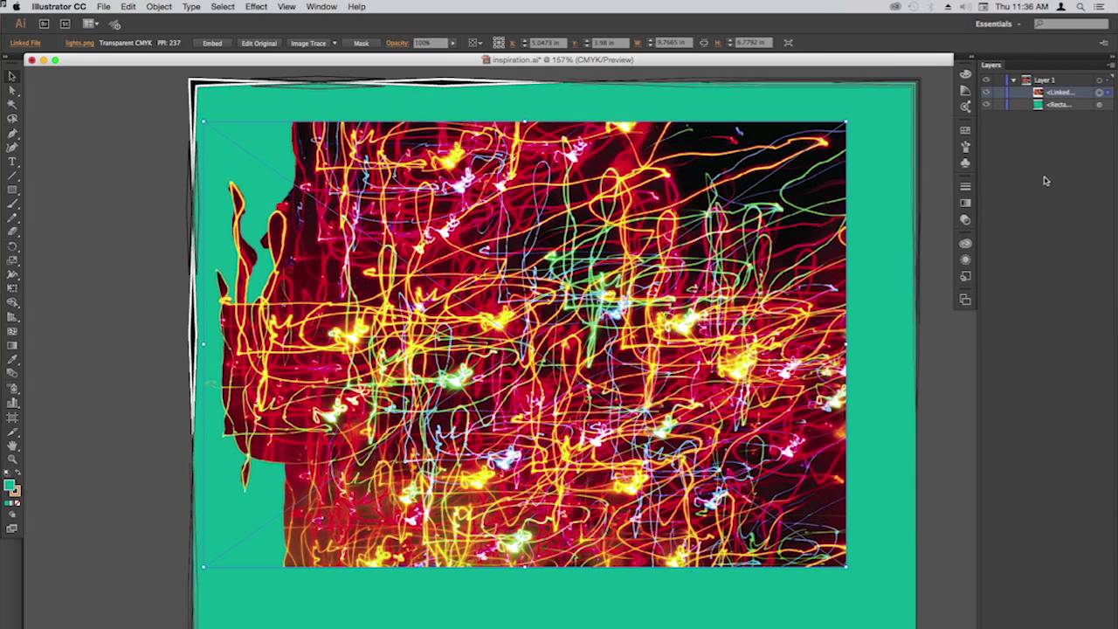
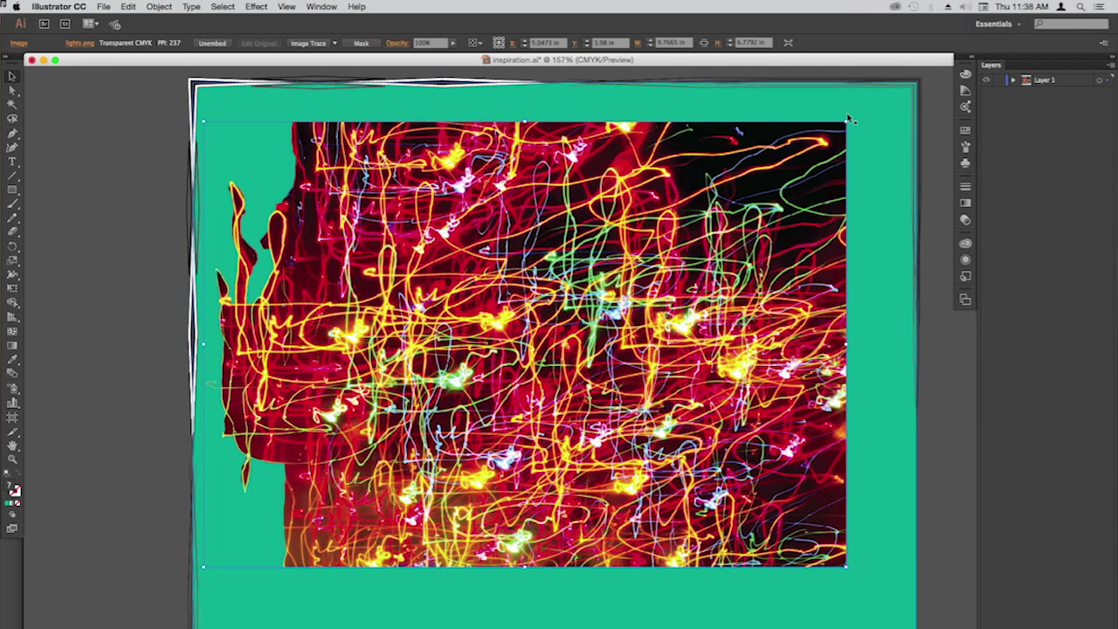
Rotate the embedded lights image slightly clockwise and stretch it to about 10.89 by 8.44 in to fill most of the rectangle
left_click_drag(859, 140, 859, 184)
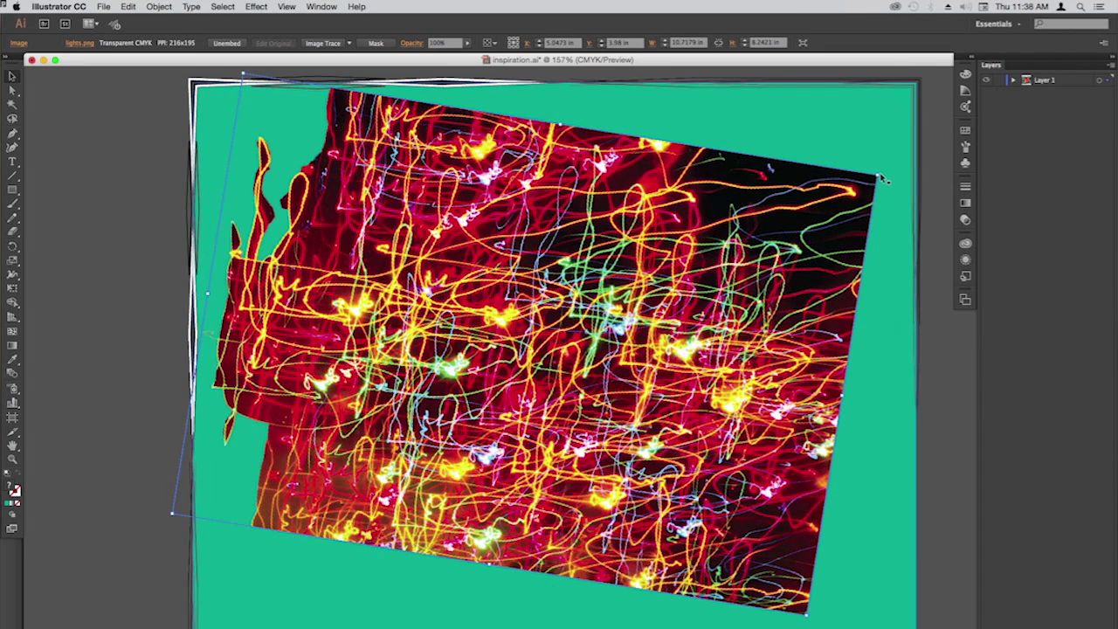
left_click_drag(881, 173, 868, 117)
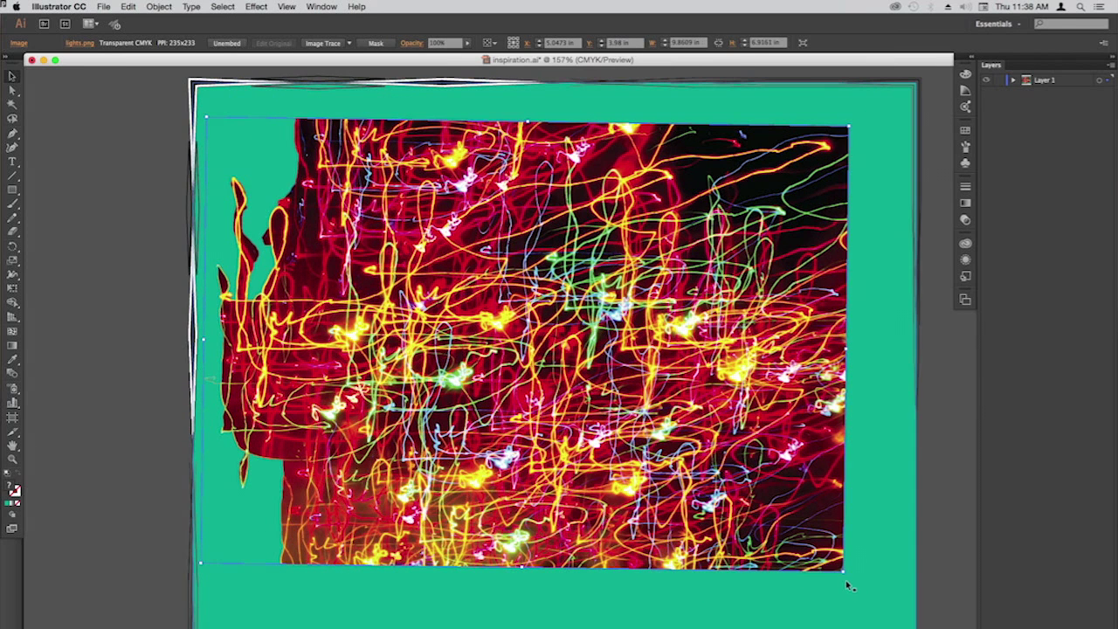
left_click_drag(844, 570, 915, 627)
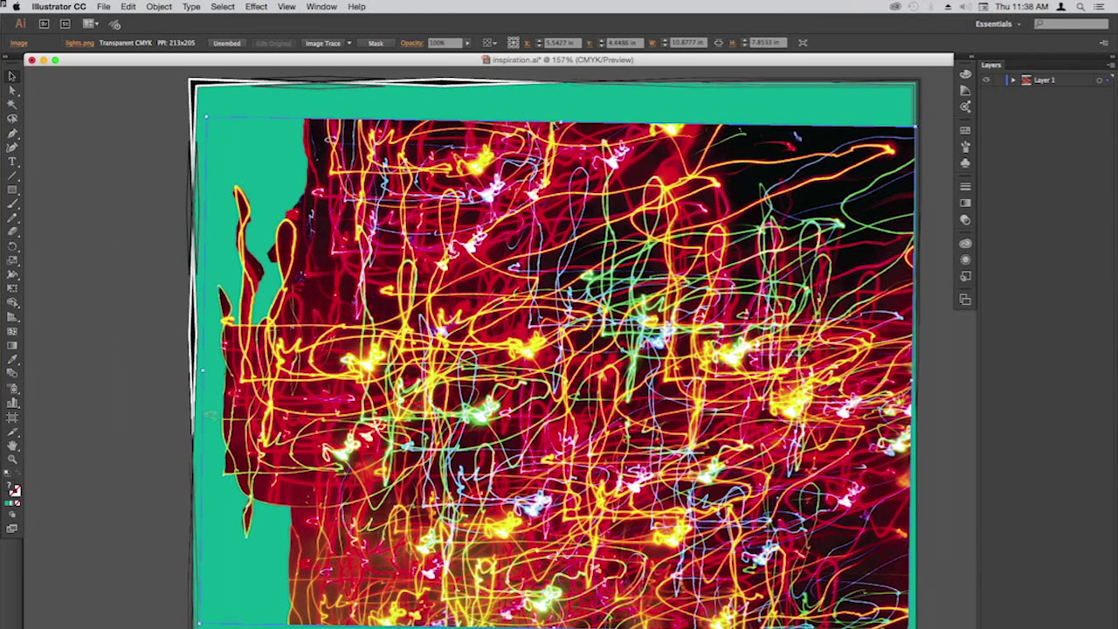
left_click(560, 124)
left_click(562, 124)
left_click_drag(560, 122, 567, 81)
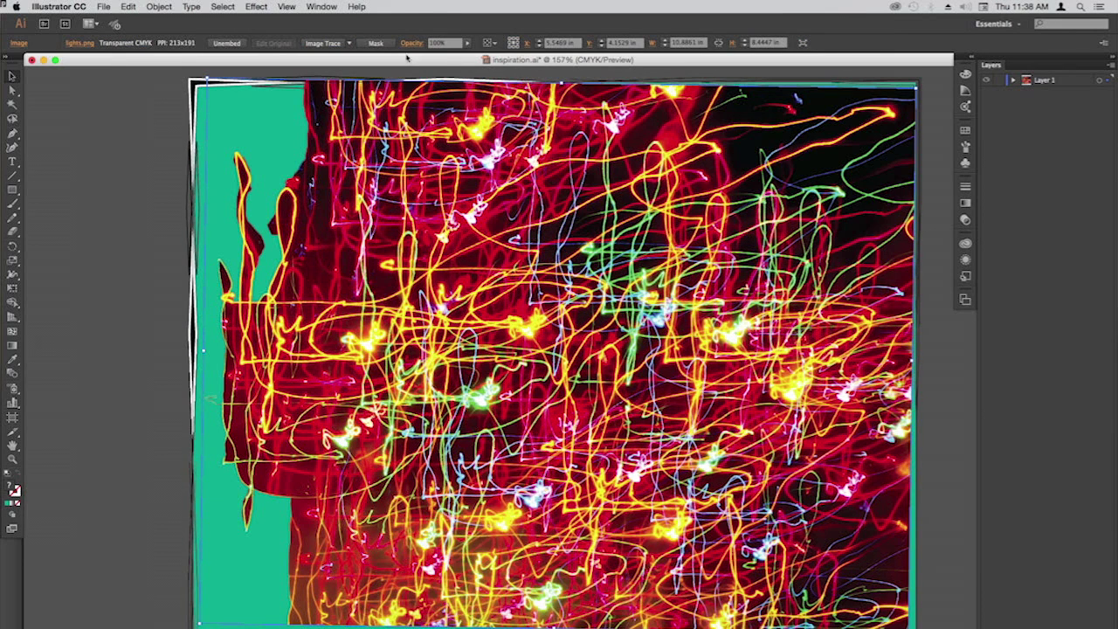
Reduce the lights image's opacity to 45%
left_click(467, 43)
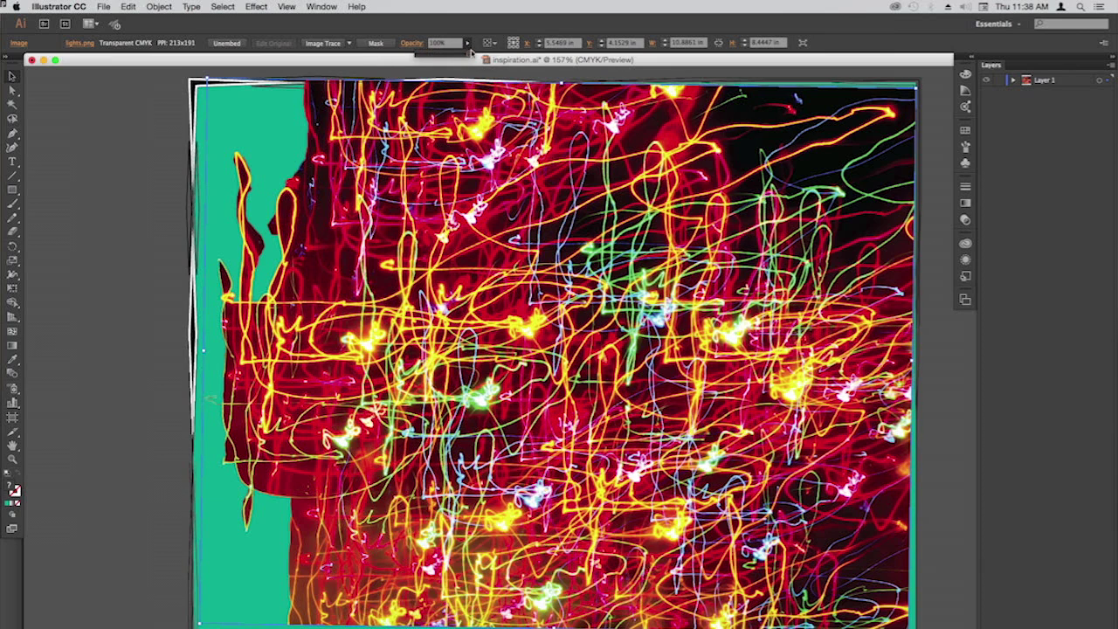
left_click_drag(470, 58, 442, 58)
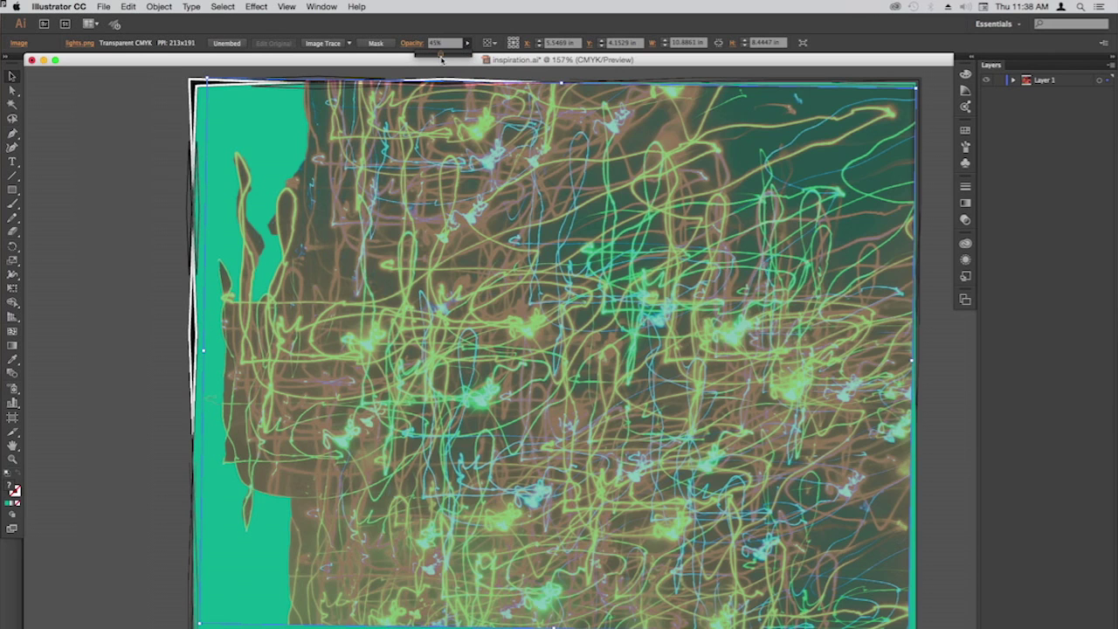
Set the lights image's opacity to 74% and stretch its lower edge down to a height of about 8.58 in
left_click_drag(442, 58, 454, 59)
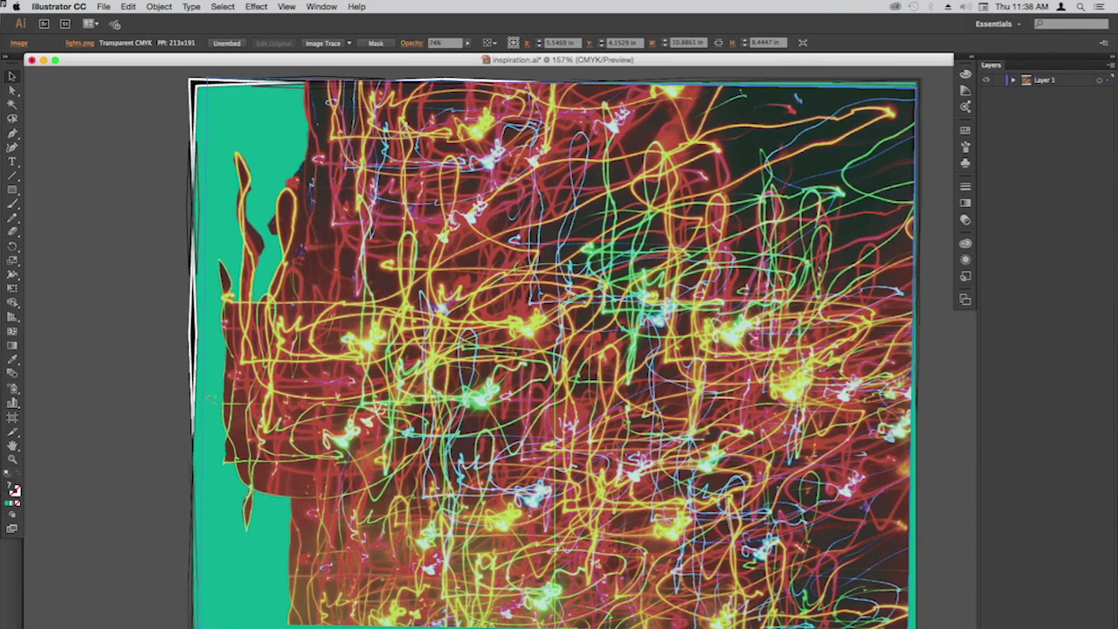
left_click_drag(554, 623, 554, 628)
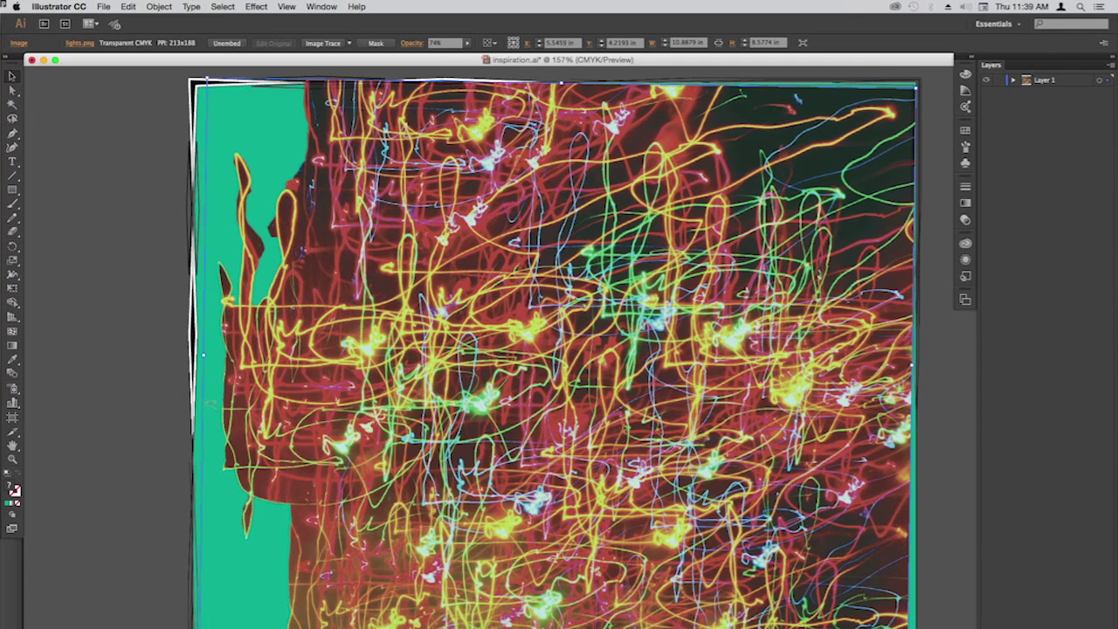
Add a new layer above Layer 1 and rename Layer 1 as background
key("super+l")
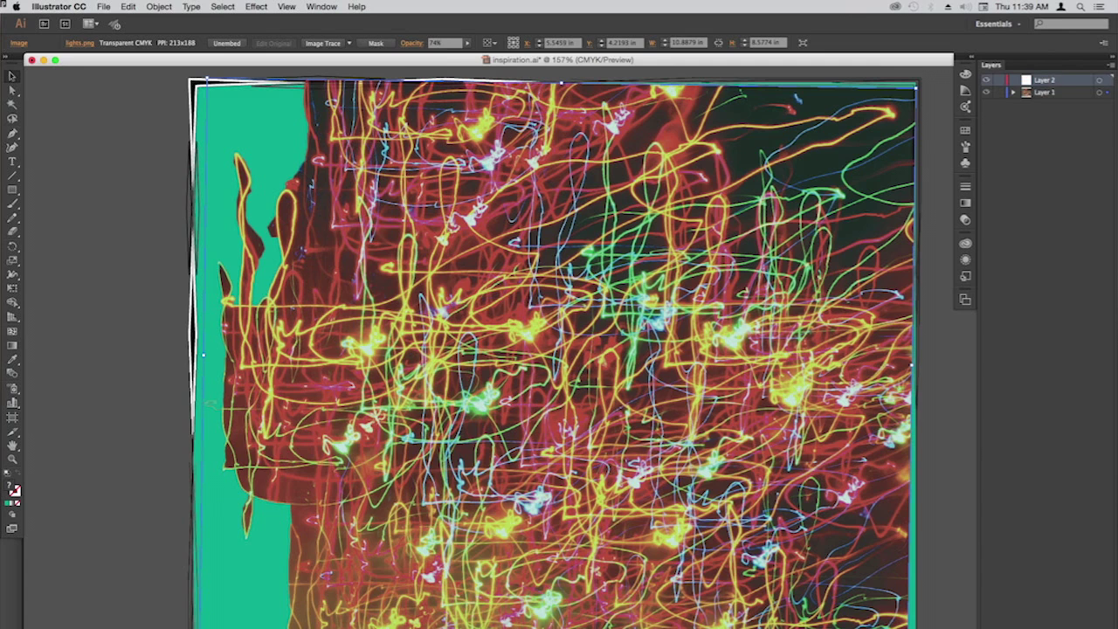
left_click(1045, 92)
double_click(1048, 94)
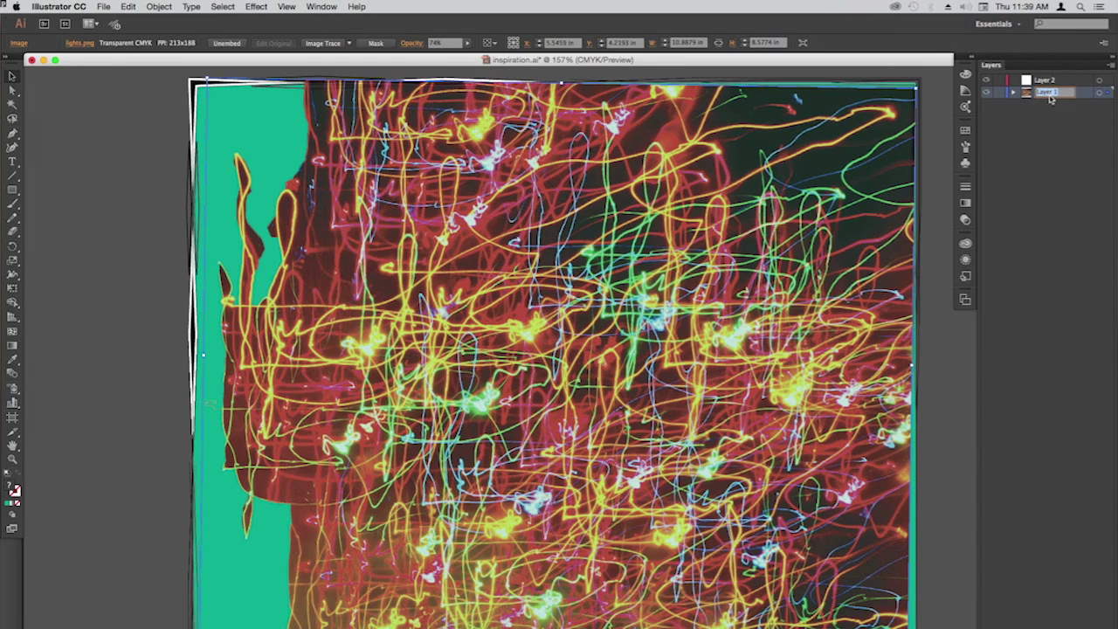
type("background")
Place be-creative.gif from the Desktop on Layer 2, near the middle of the artboard
left_click(1039, 85)
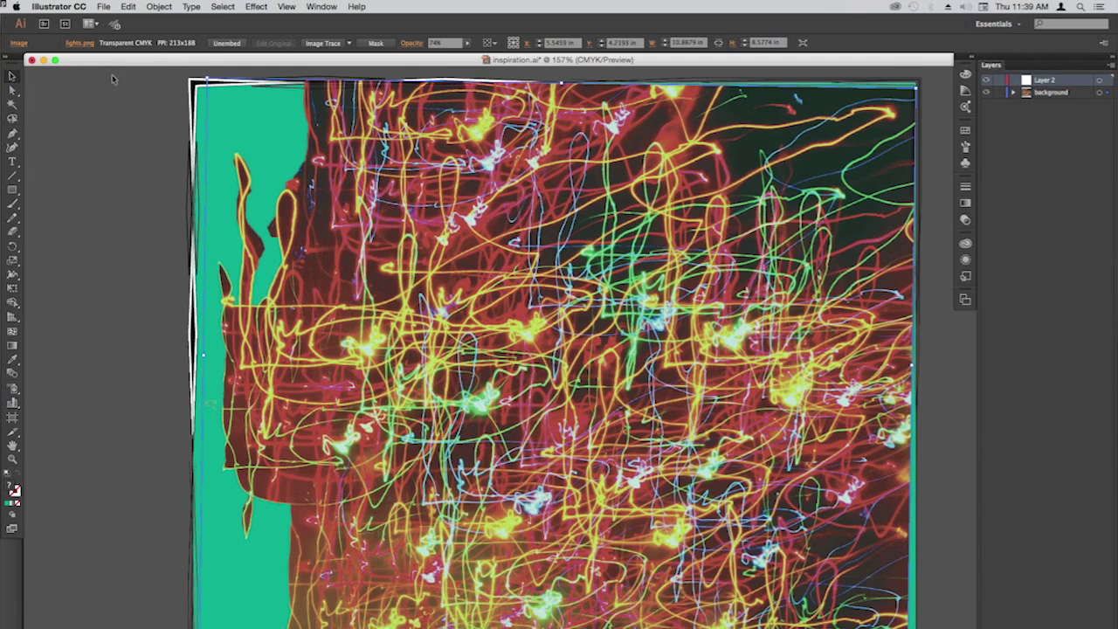
left_click(1058, 96)
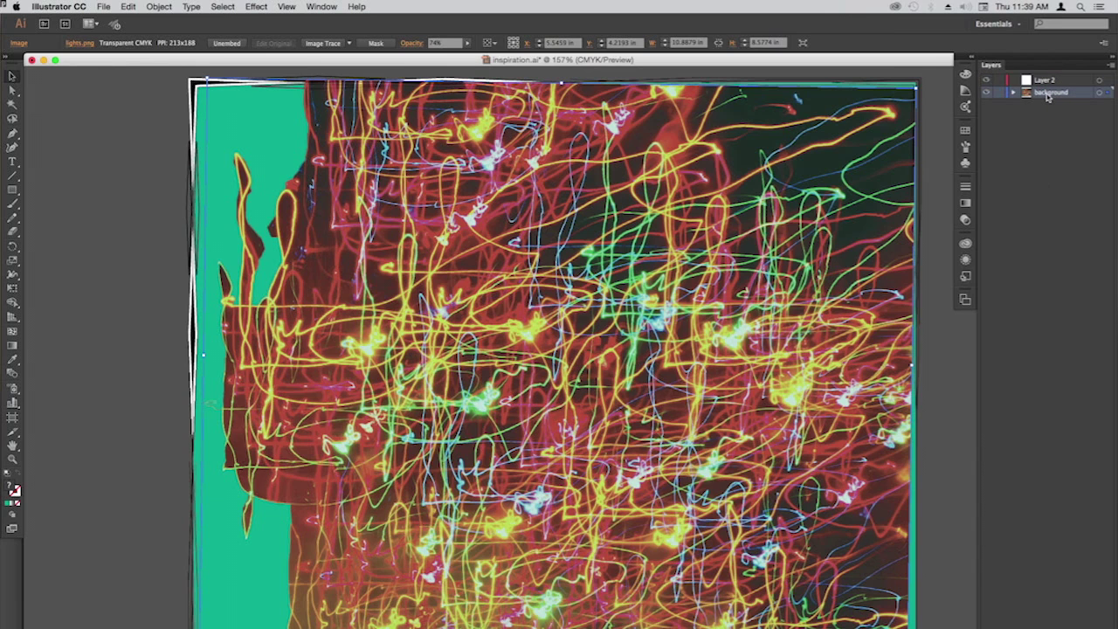
left_click(1055, 86)
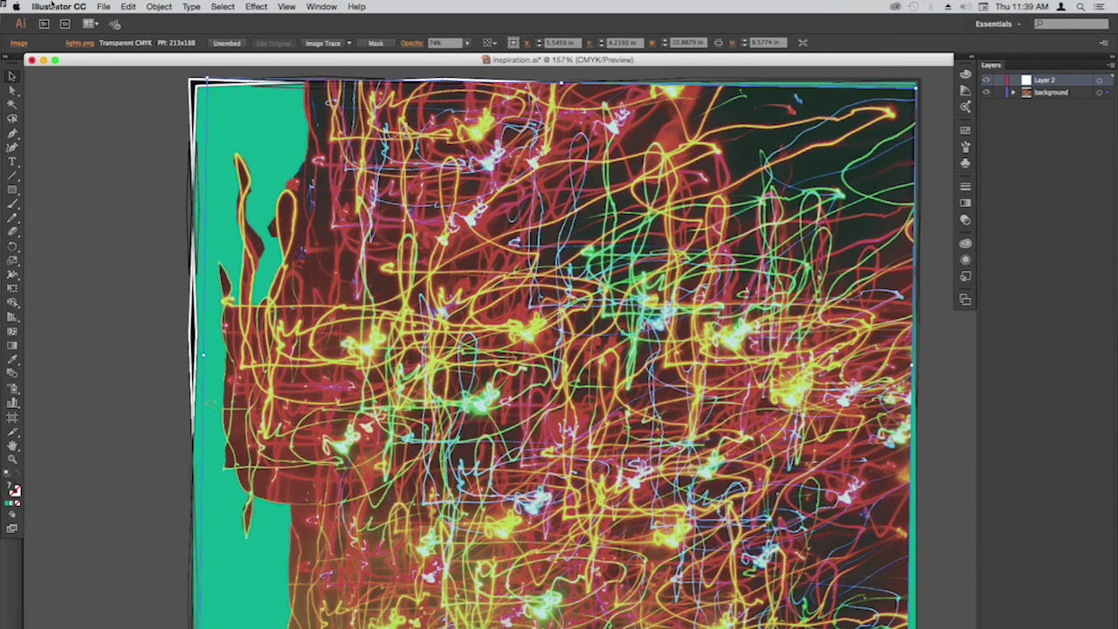
left_click(103, 7)
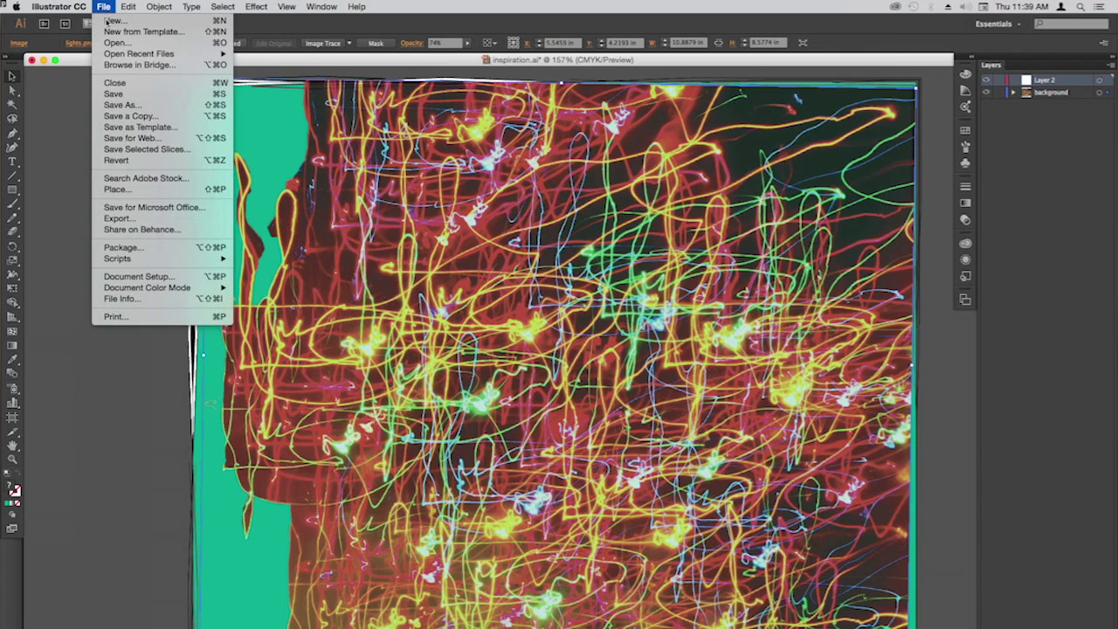
left_click(124, 189)
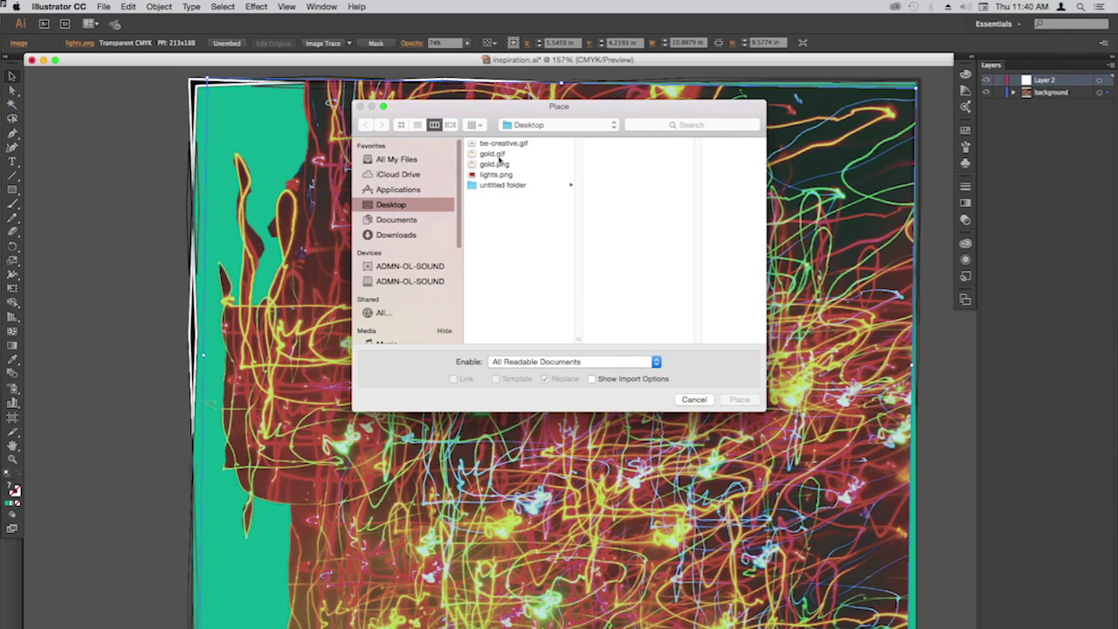
double_click(505, 145)
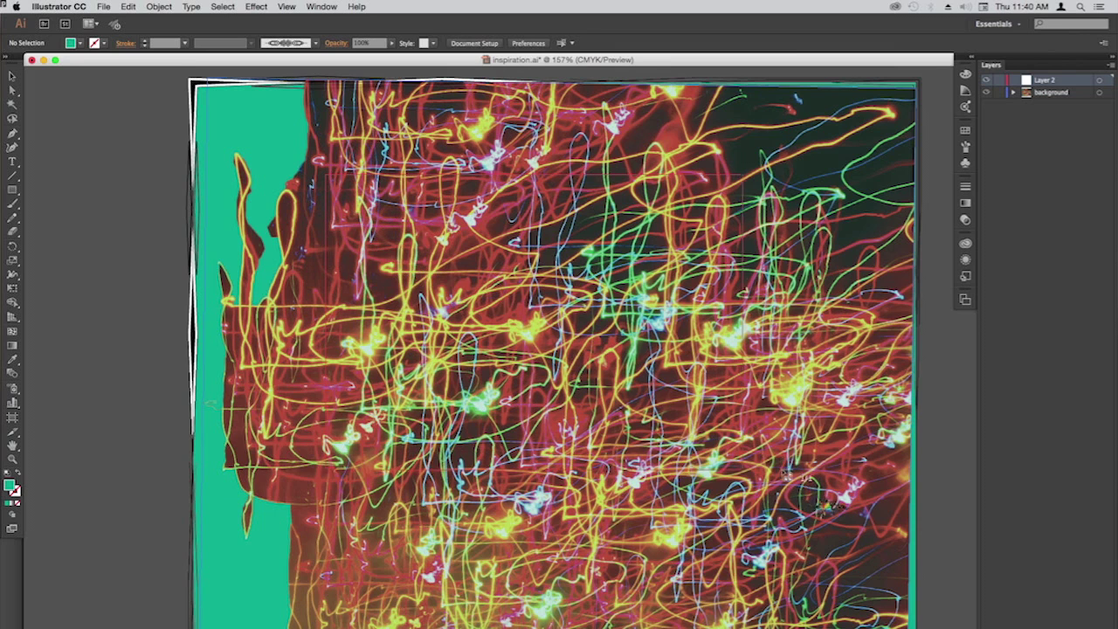
left_click(370, 264)
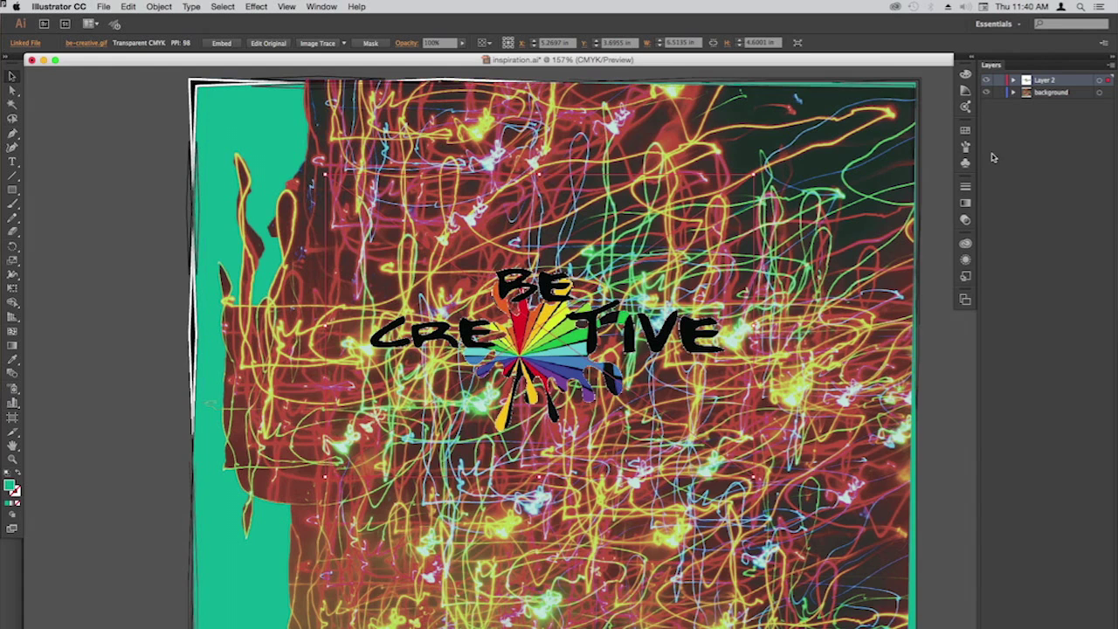
Expand the background layer, then lock and hide its lights image
left_click(1014, 93)
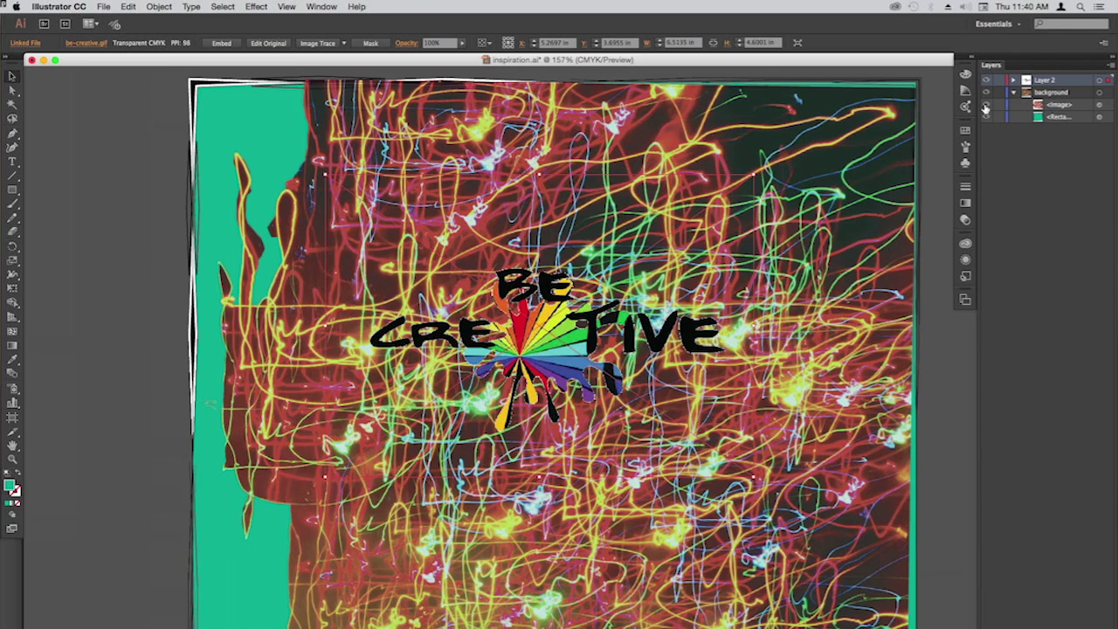
left_click(999, 106)
left_click(986, 105)
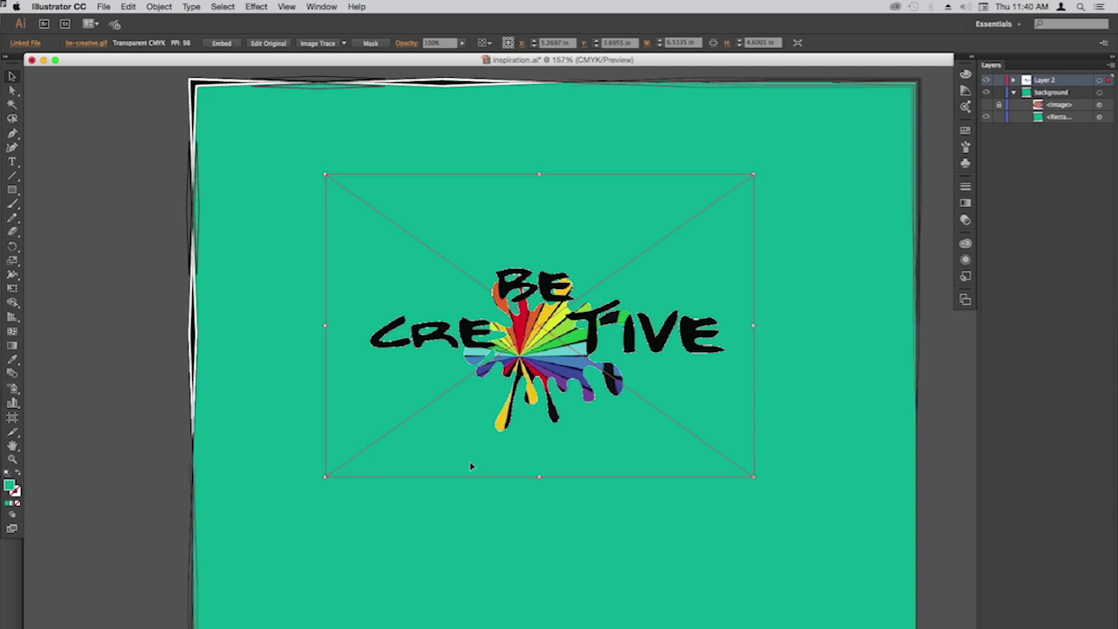
Switch to Photoshop and set the be creative layer's Blend If white limit for This Layer to 236
key("super+Tab")
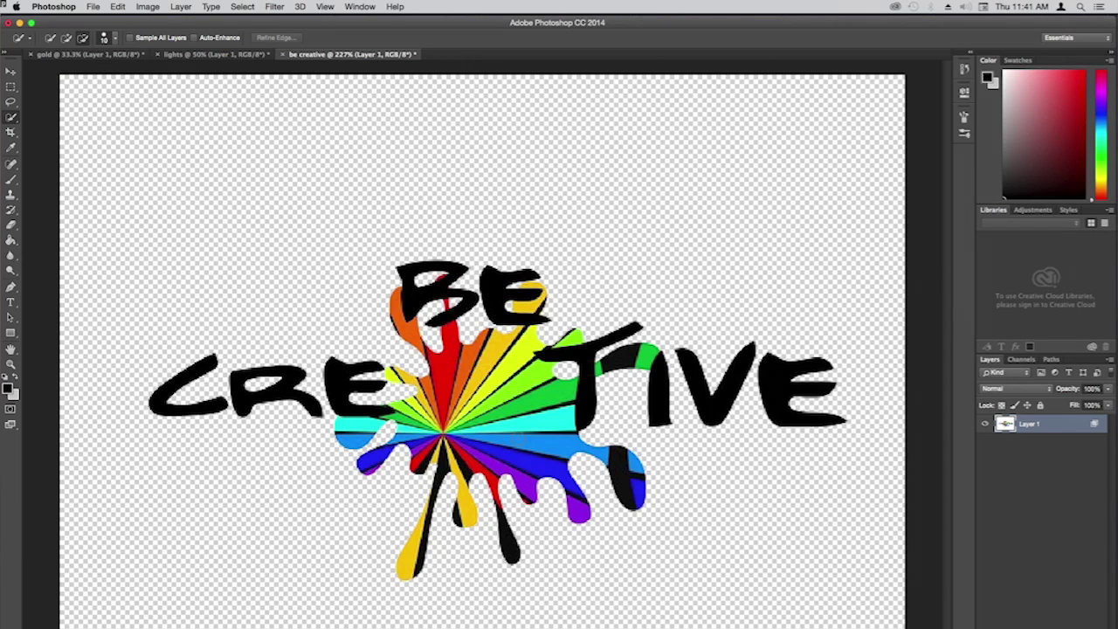
double_click(1005, 424)
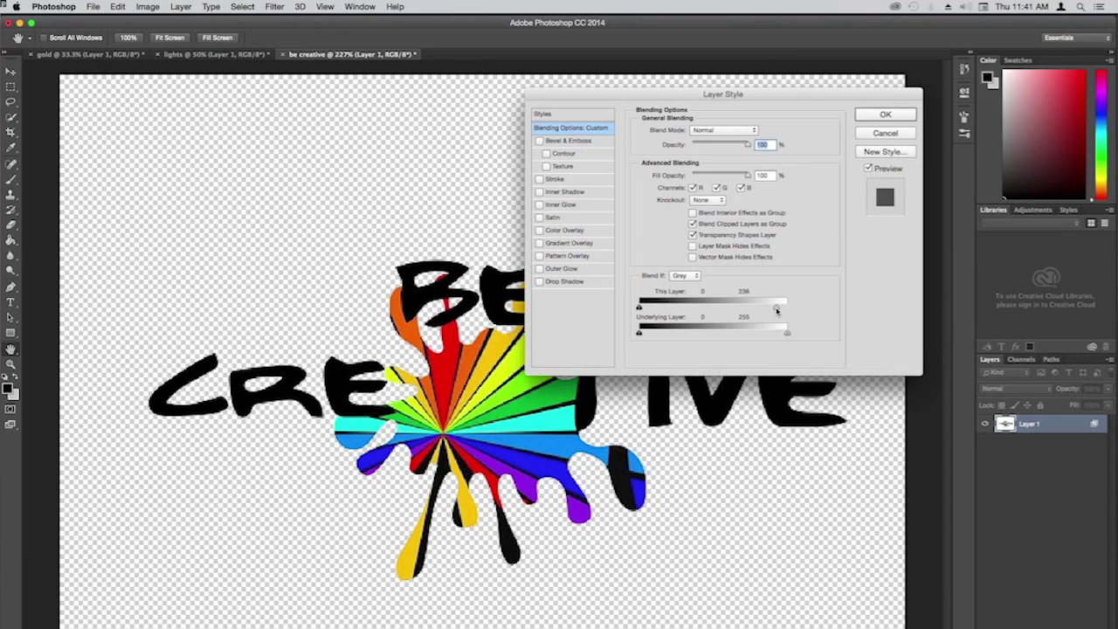
left_click(887, 117)
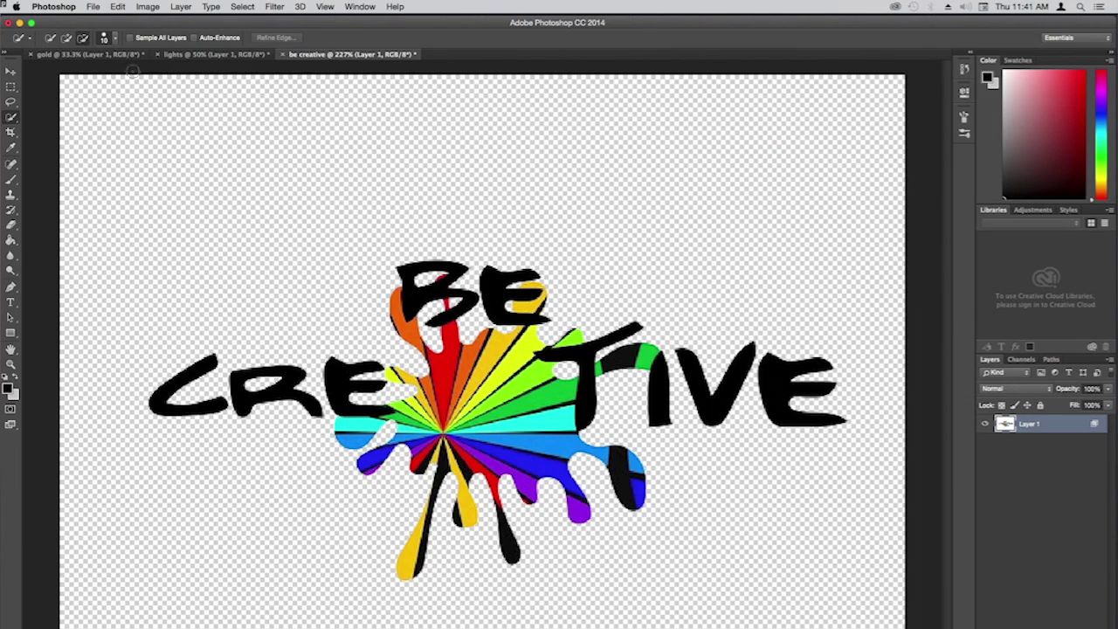
Export the logo for web as a transparent GIF replacing be-creative.gif on the Desktop, and update the link in Illustrator
left_click(92, 6)
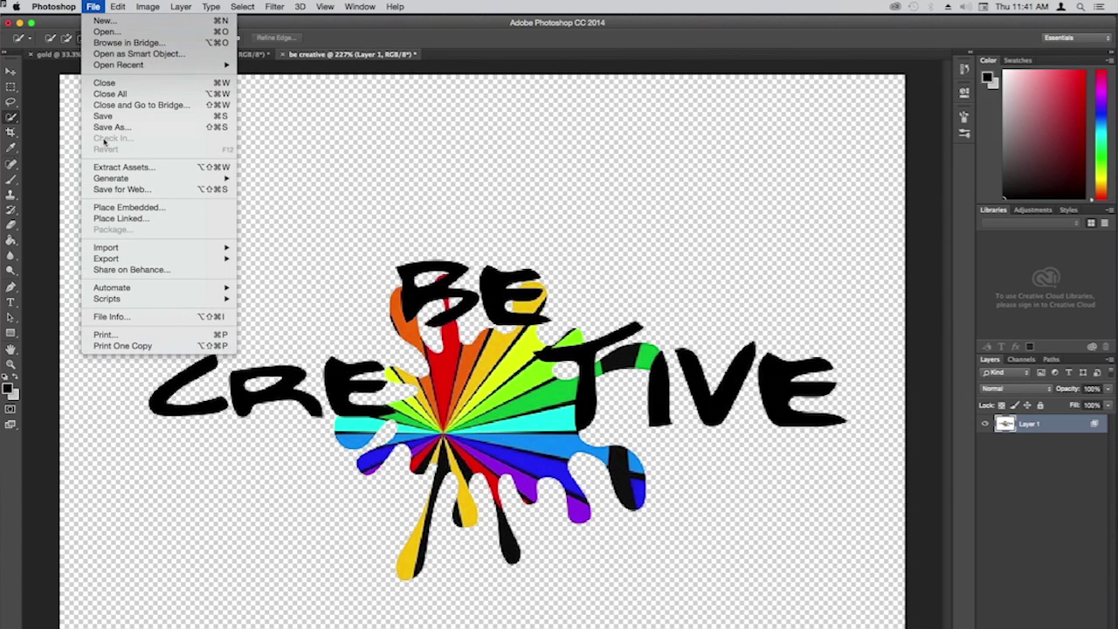
left_click(122, 189)
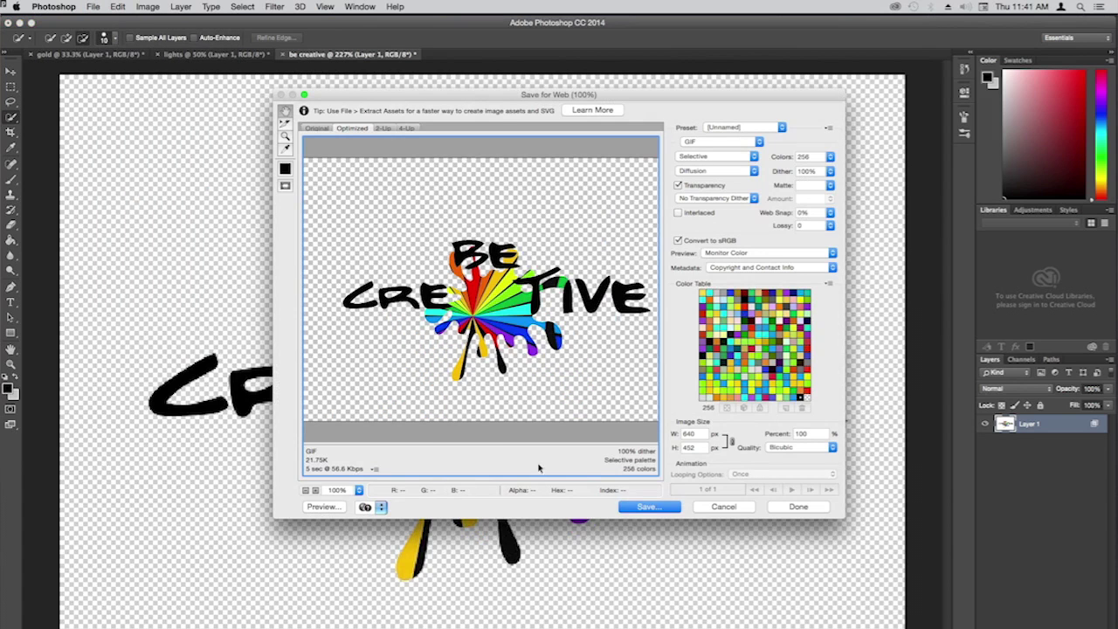
left_click(644, 509)
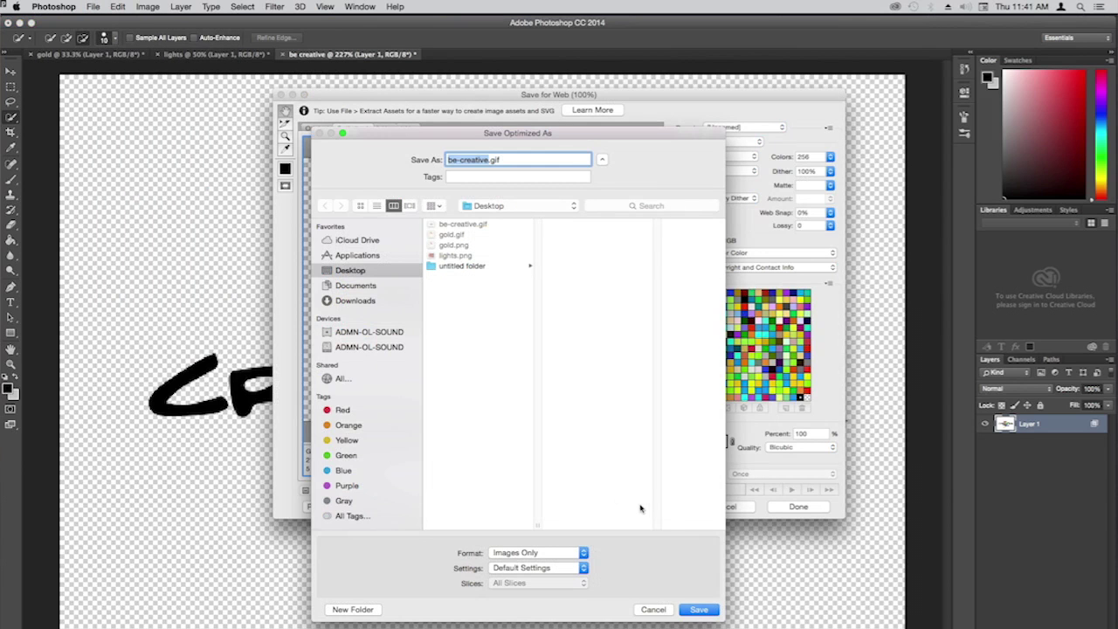
left_click(716, 610)
left_click(711, 337)
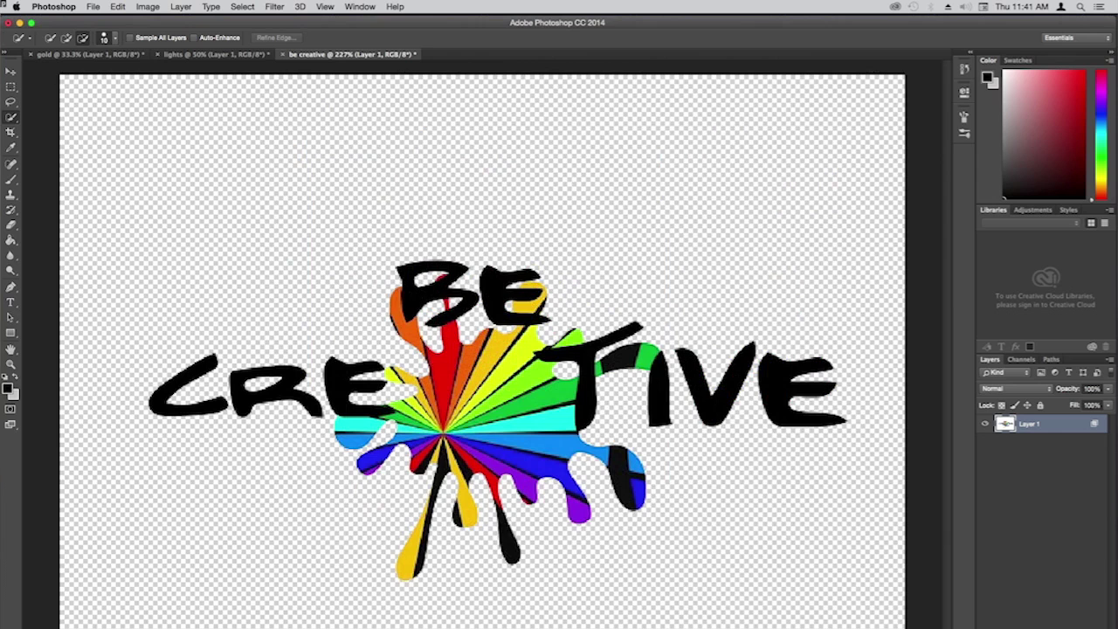
key("super+Tab")
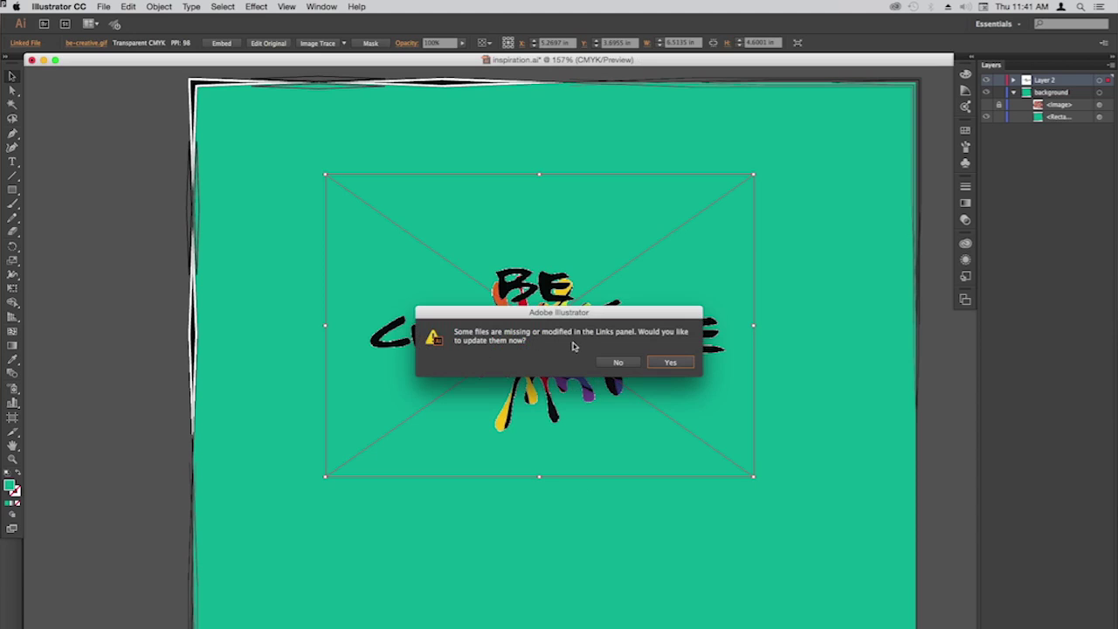
left_click(666, 361)
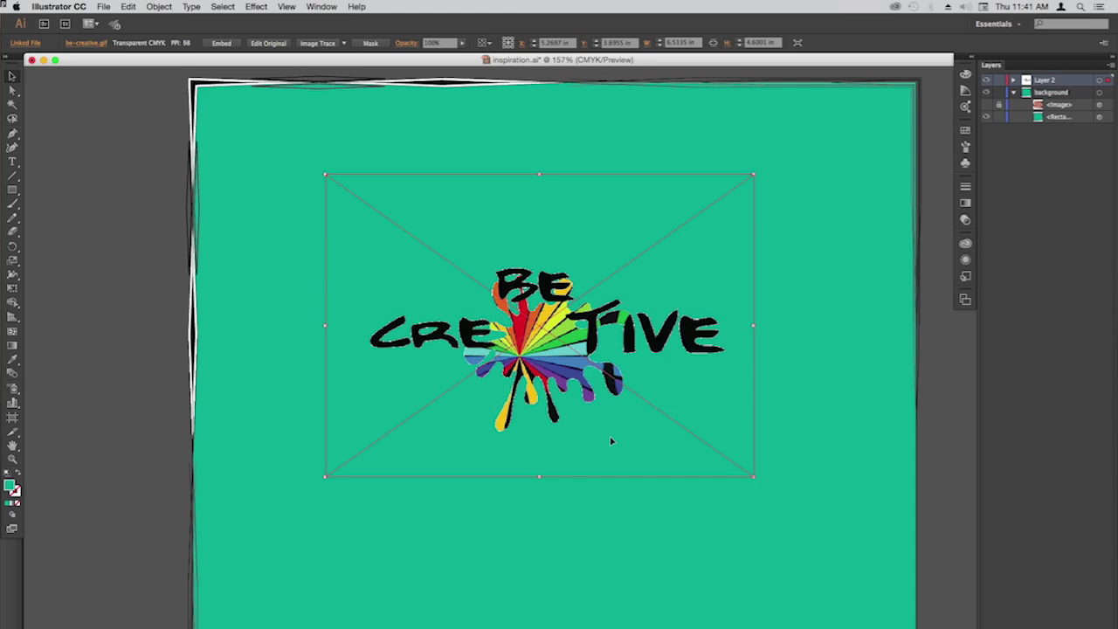
Return to Photoshop and set the be creative layer's Blend If white limit for This Layer to 219
key("super+Tab")
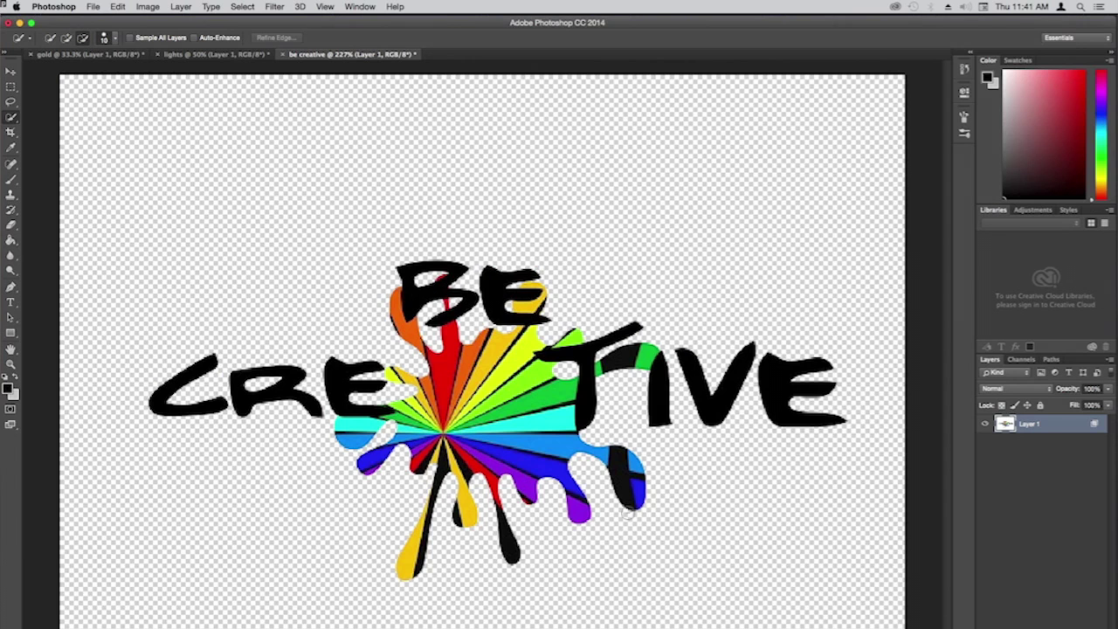
double_click(1009, 432)
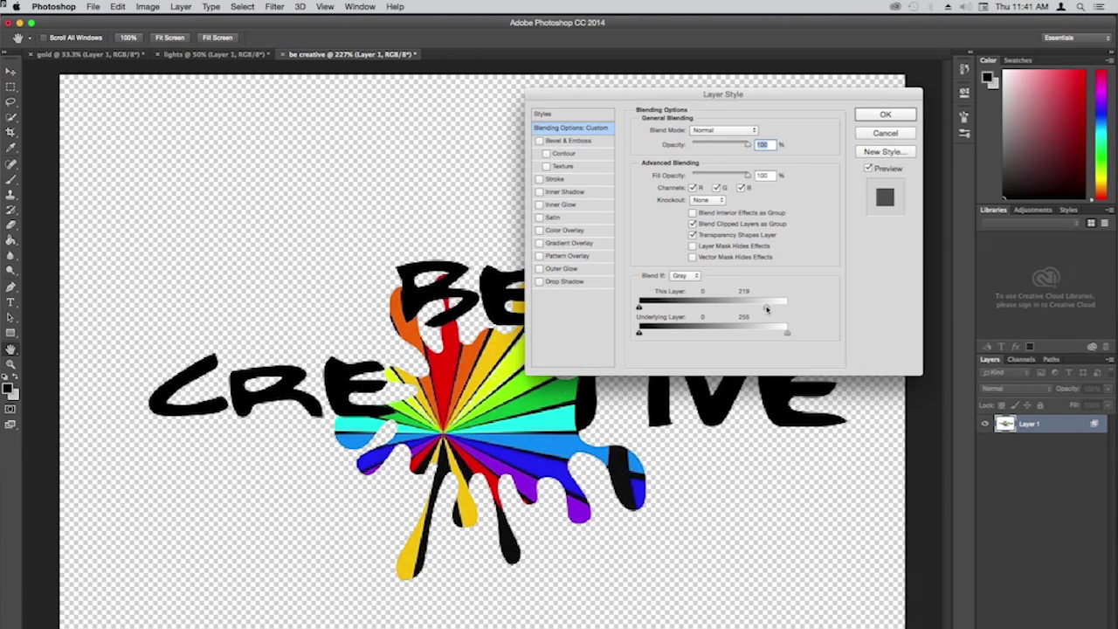
left_click(885, 114)
key("w")
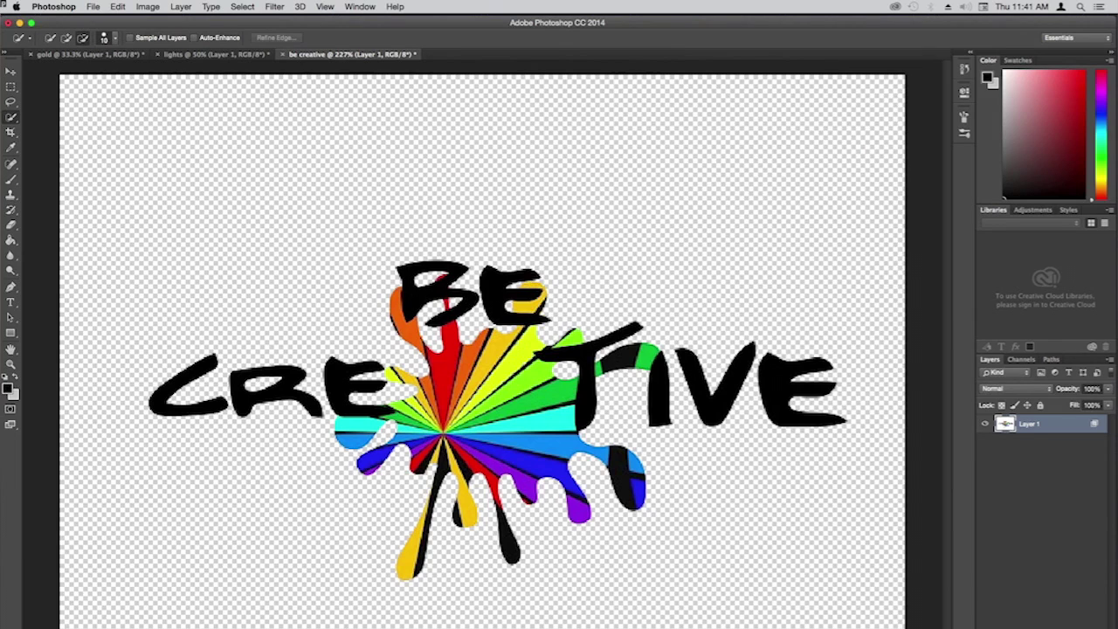
Re-export the adjusted logo for web over be-creative.gif on the Desktop, and refresh the modified link in Illustrator
left_click(92, 7)
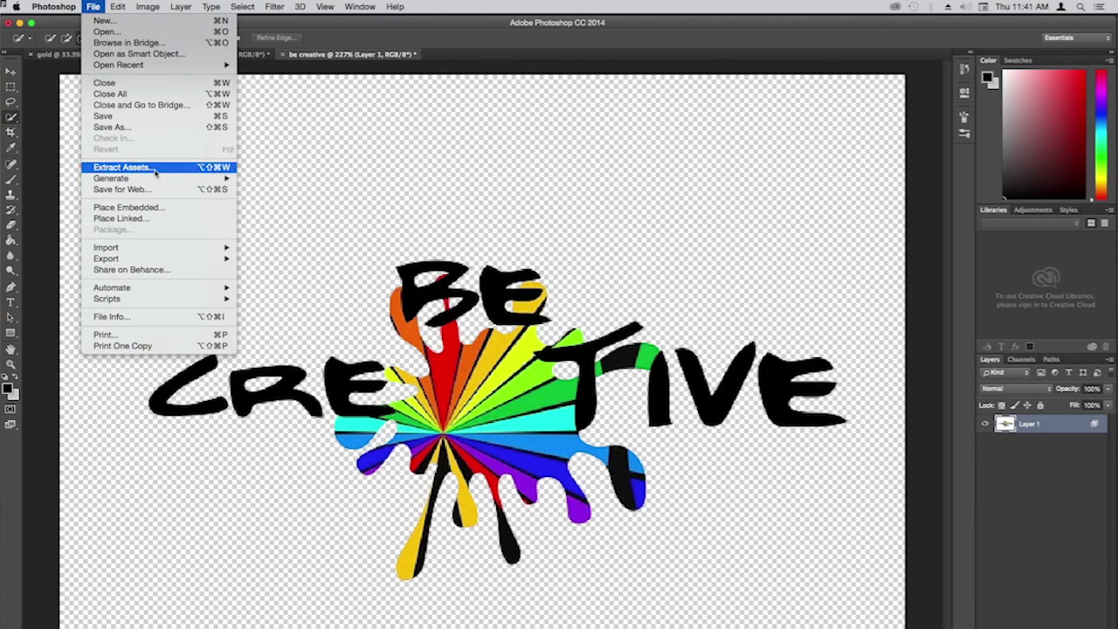
left_click(153, 189)
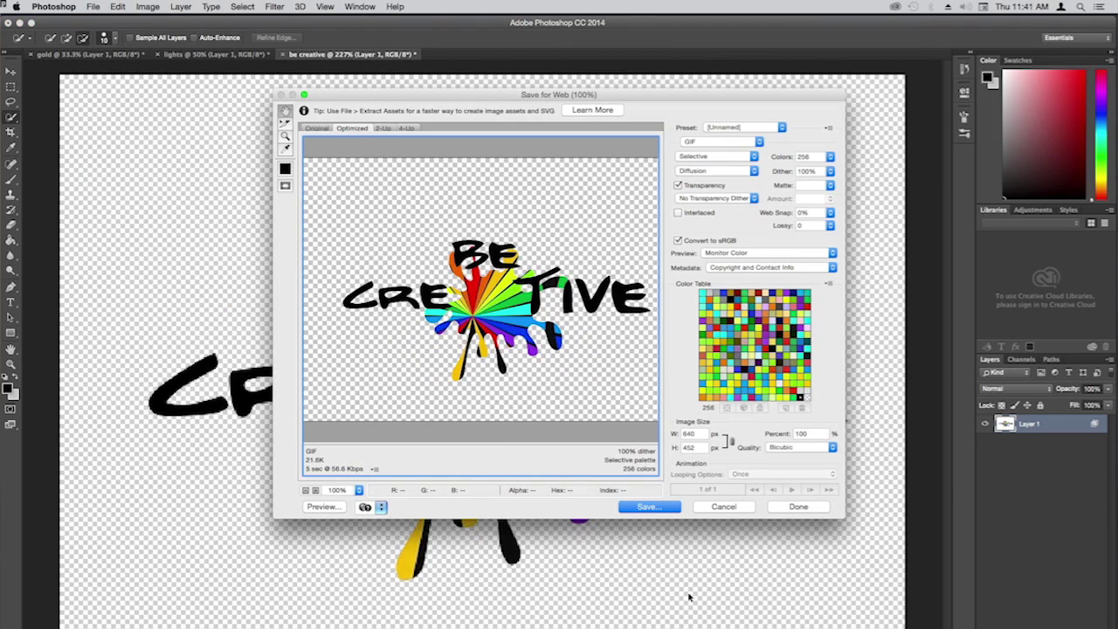
left_click(648, 507)
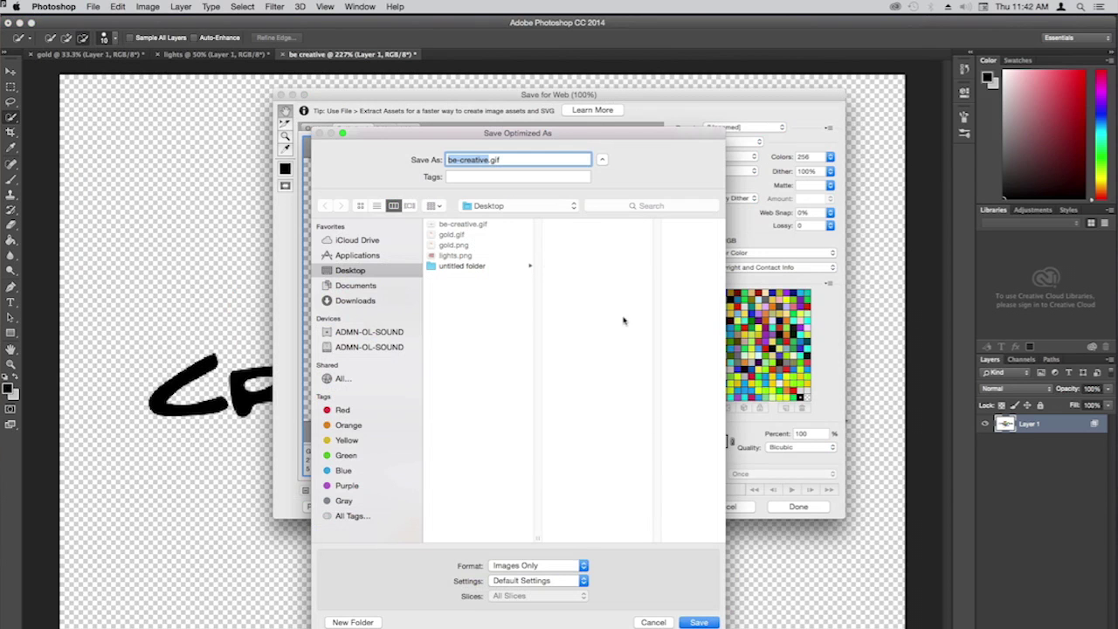
left_click(698, 621)
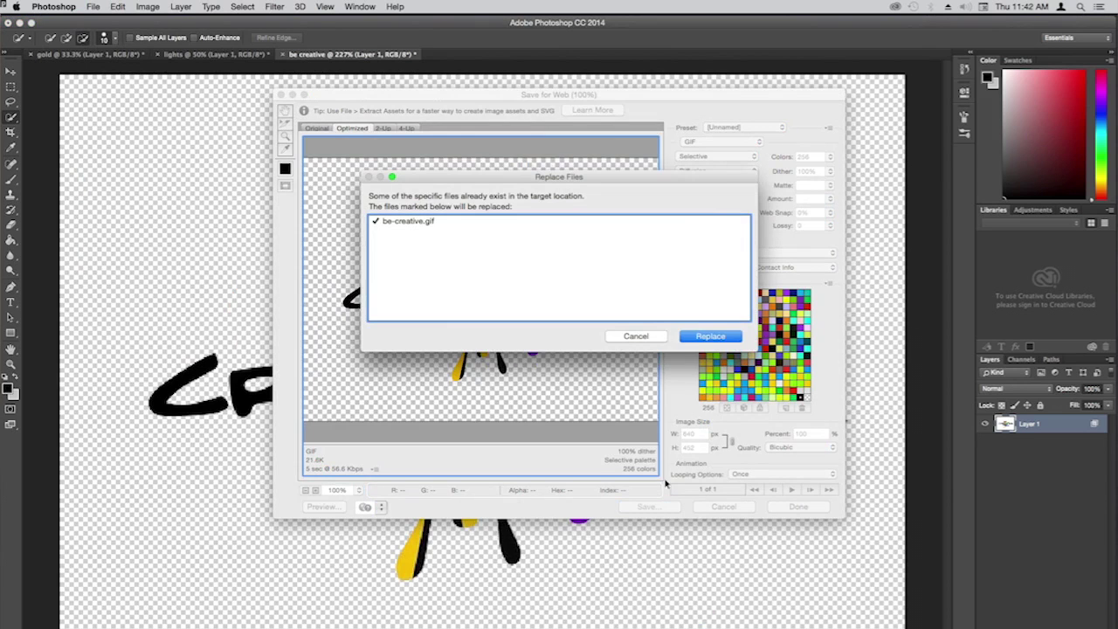
left_click(707, 337)
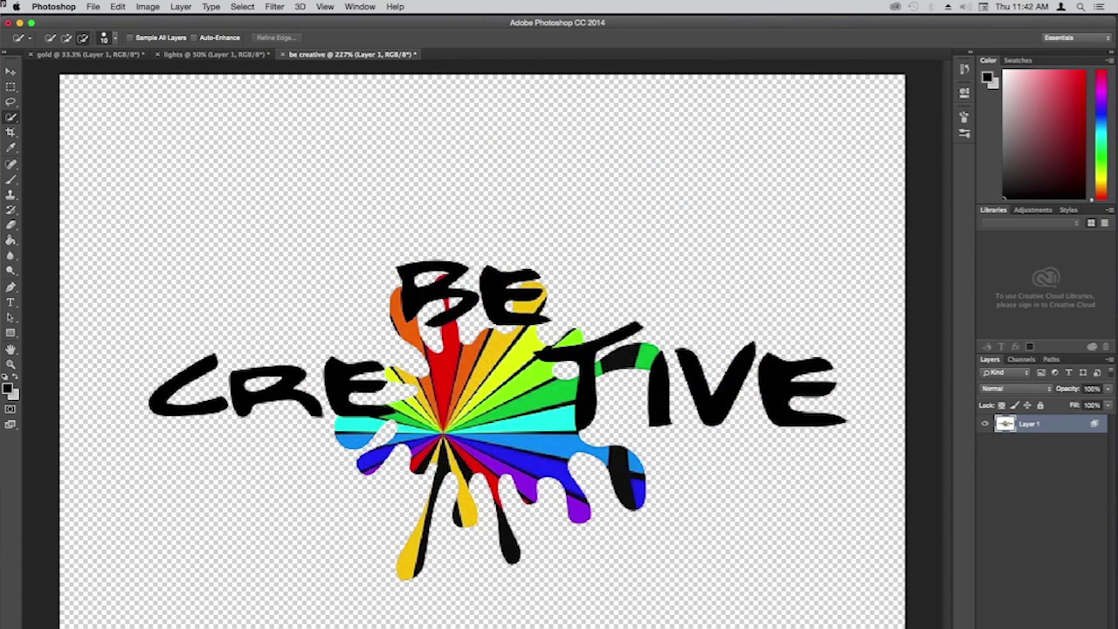
key("super+Tab")
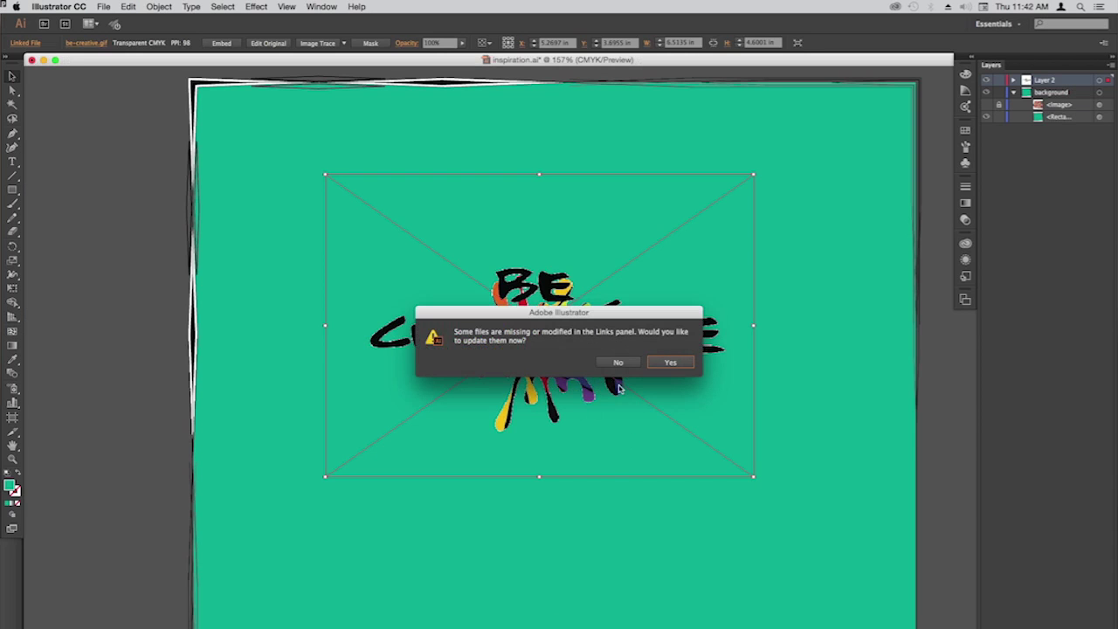
left_click(669, 362)
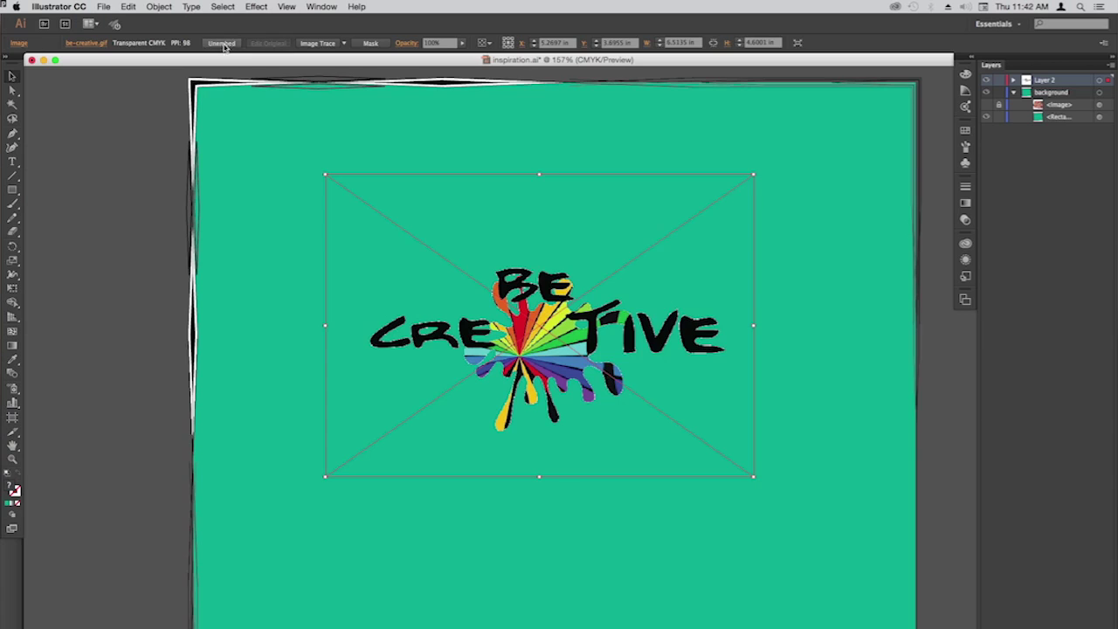
Embed the be-creative image in the document and move it down and to the right on the artboard
left_click(221, 44)
left_click_drag(527, 361, 635, 410)
left_click(396, 350)
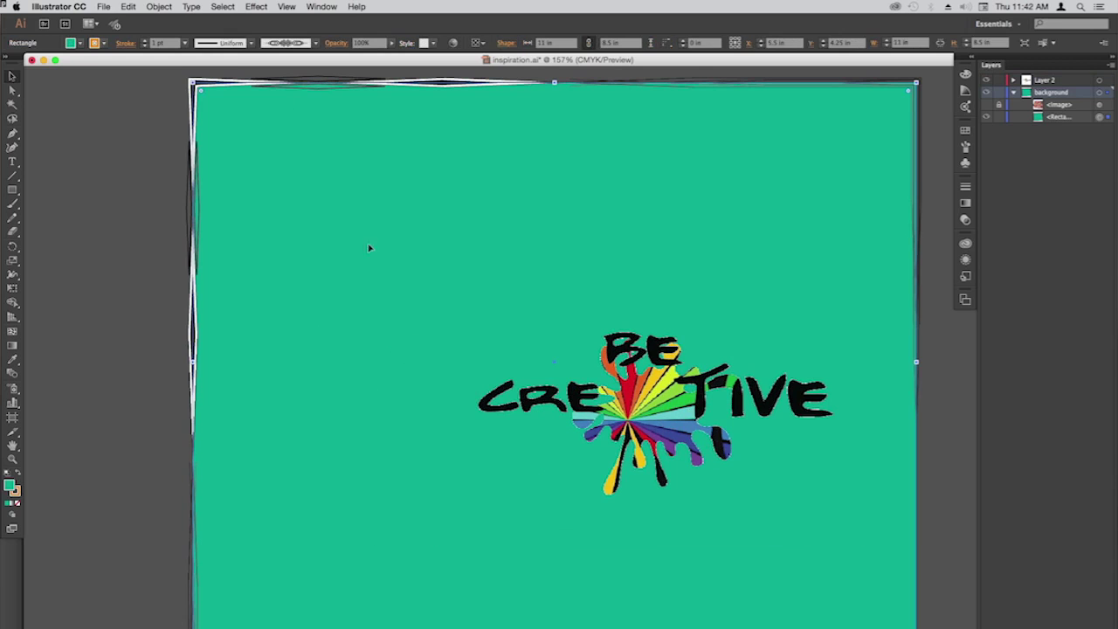
left_click(102, 7)
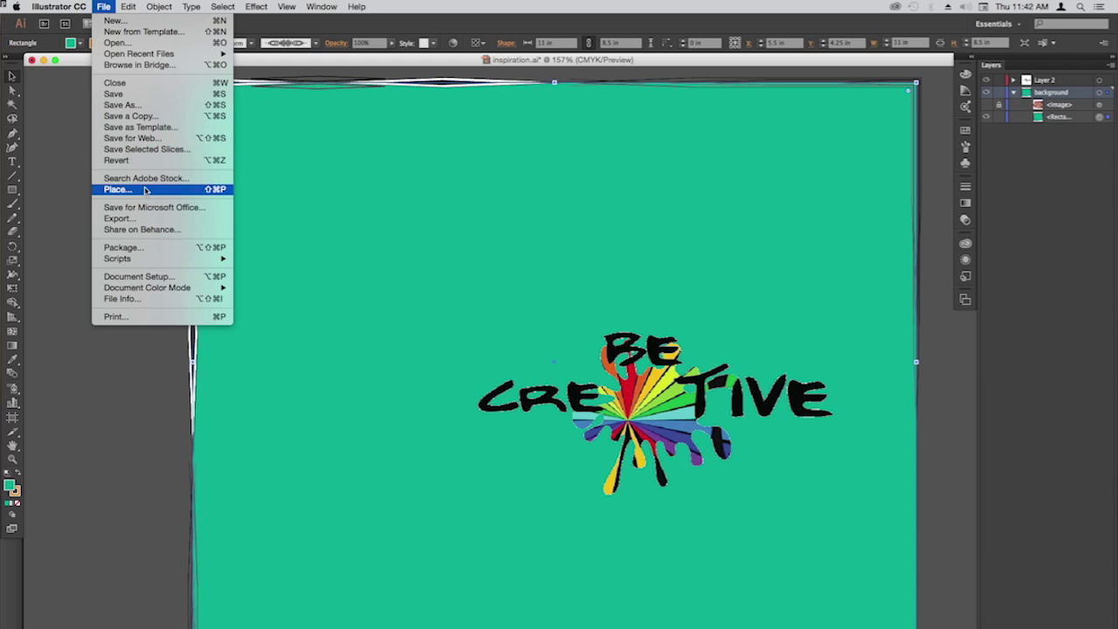
key("Escape")
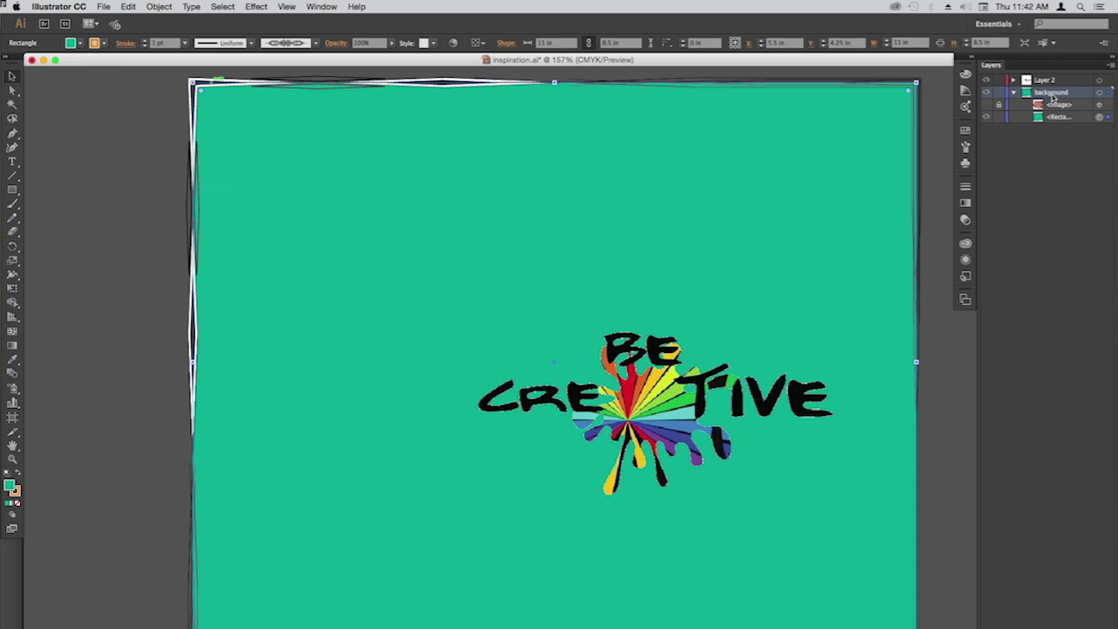
Collapse the background layer's contents and make Layer 2 the active layer
left_click(1014, 94)
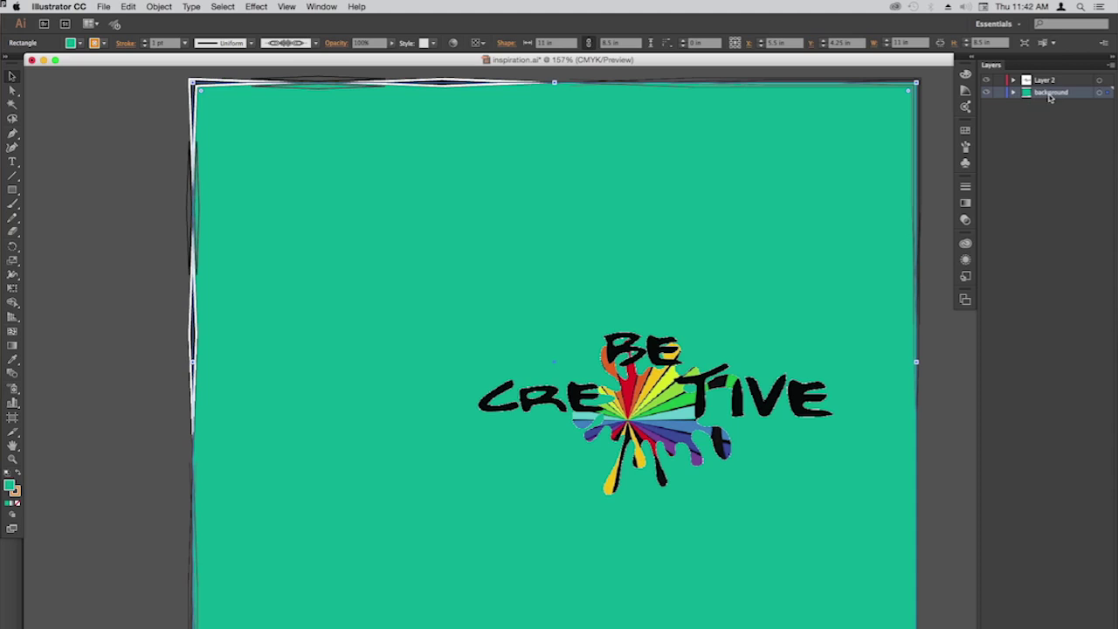
left_click(1061, 83)
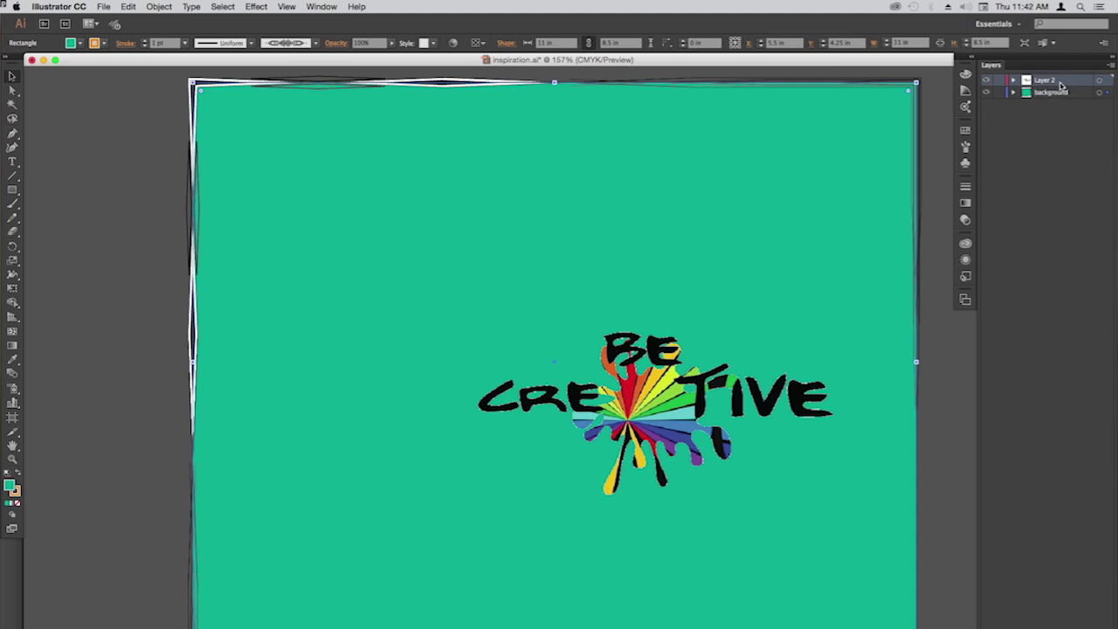
left_click(104, 8)
left_click(145, 188)
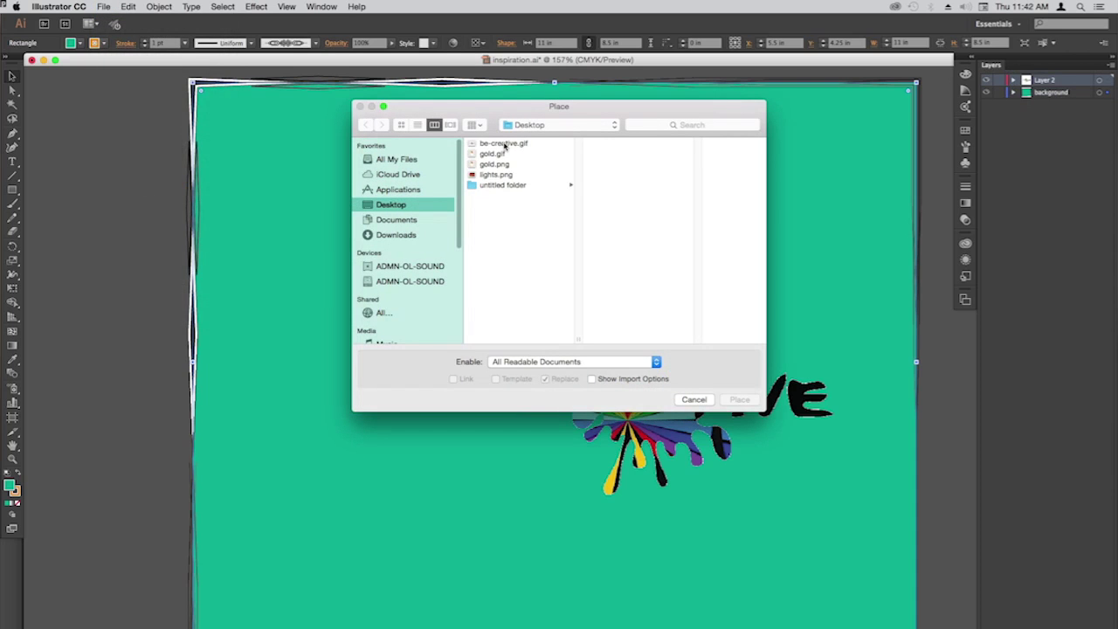
double_click(492, 154)
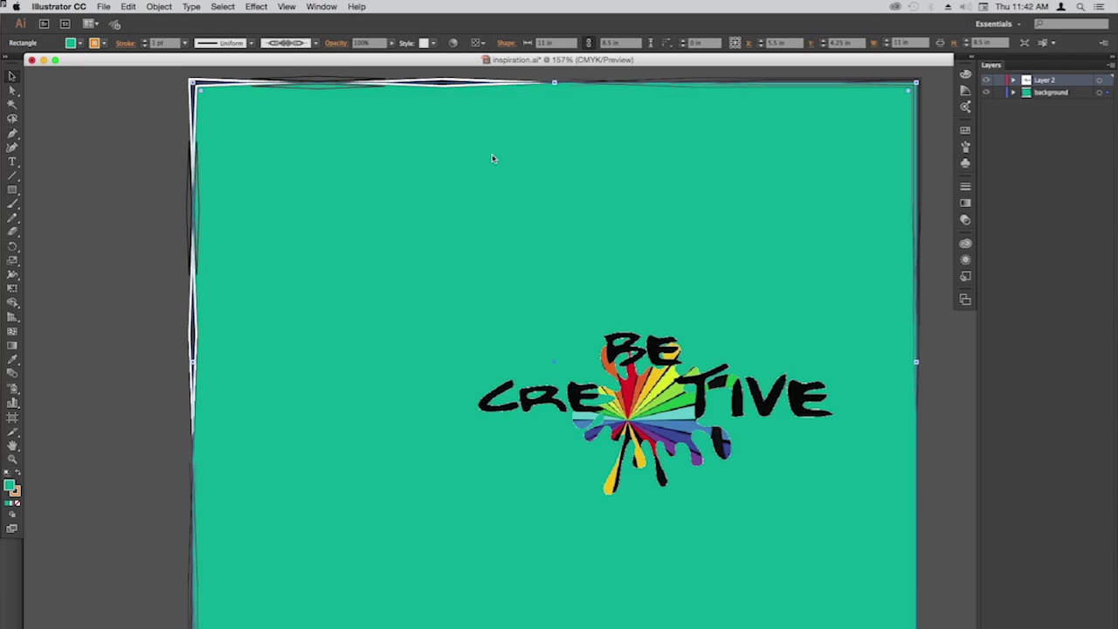
left_click(359, 175)
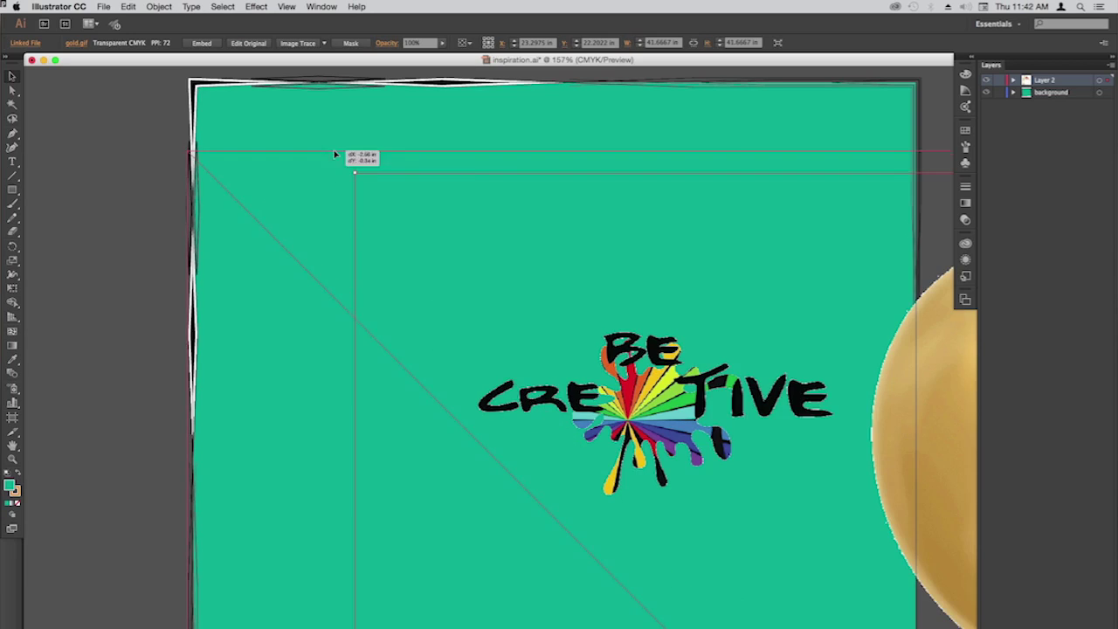
left_click_drag(334, 154, 334, 155)
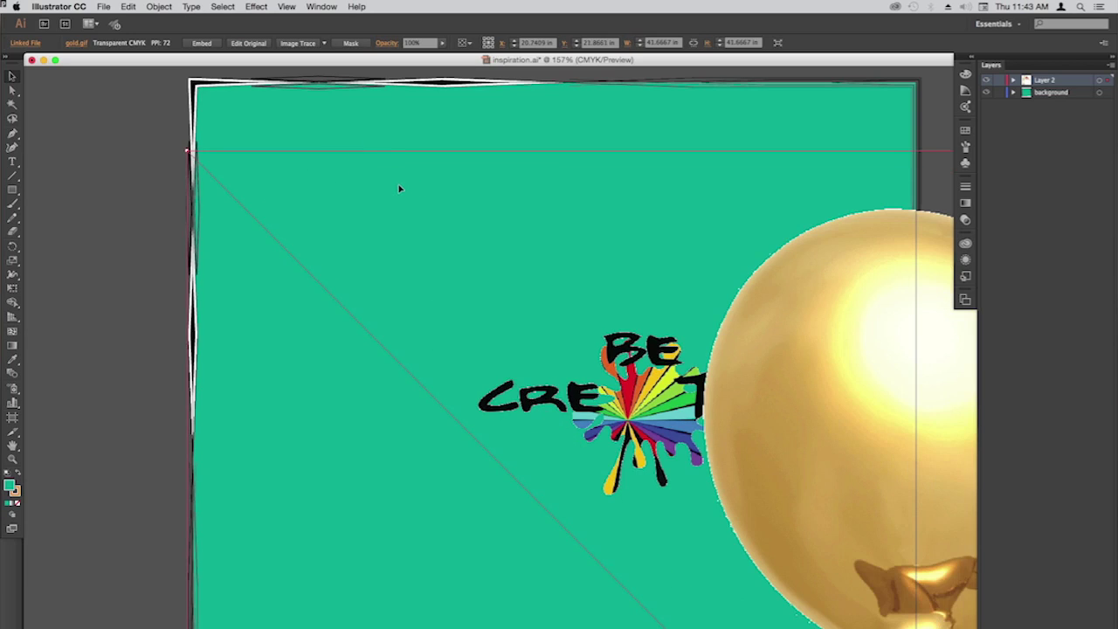
key("super+z")
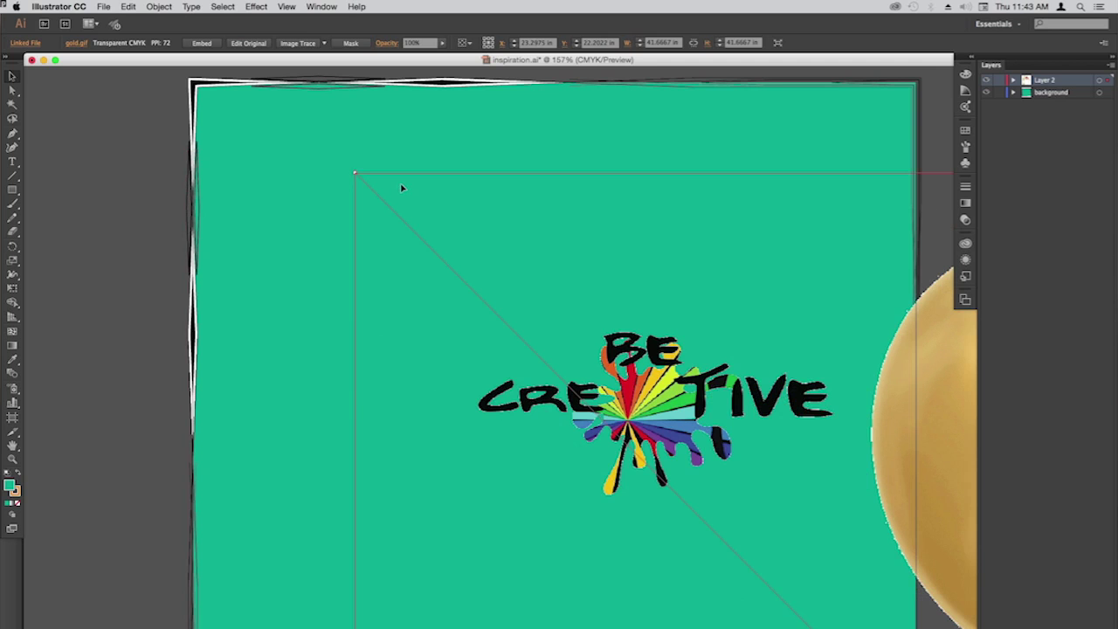
key("super+z")
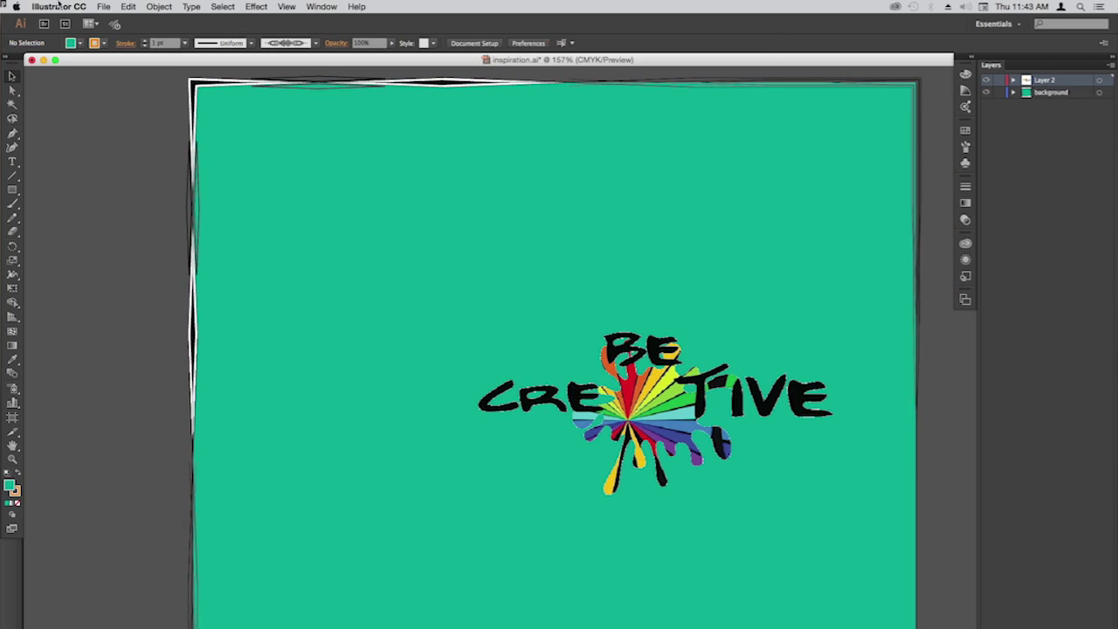
Place gold.gif from the Desktop as a linked image about 3.16 in square in the artboard's upper-left area
left_click(103, 7)
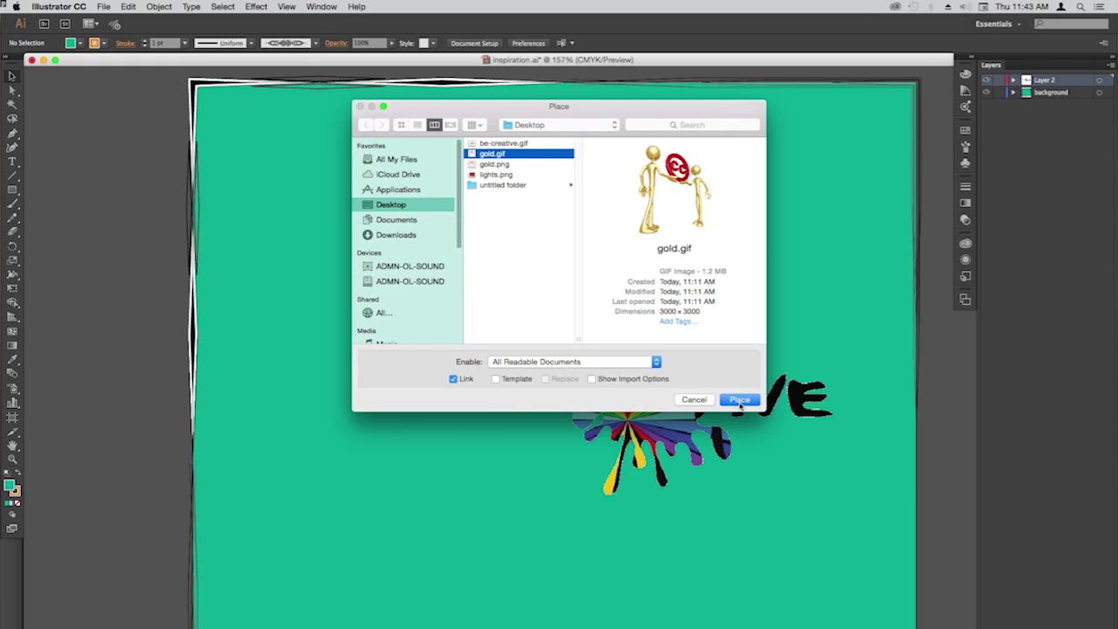
left_click(737, 399)
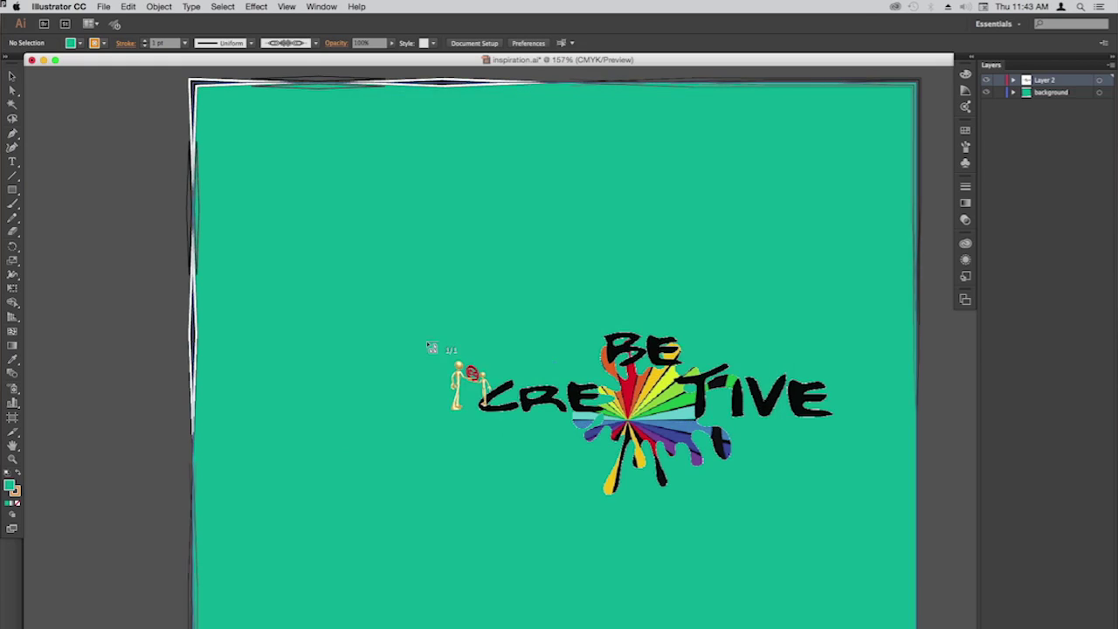
left_click_drag(241, 136, 441, 386)
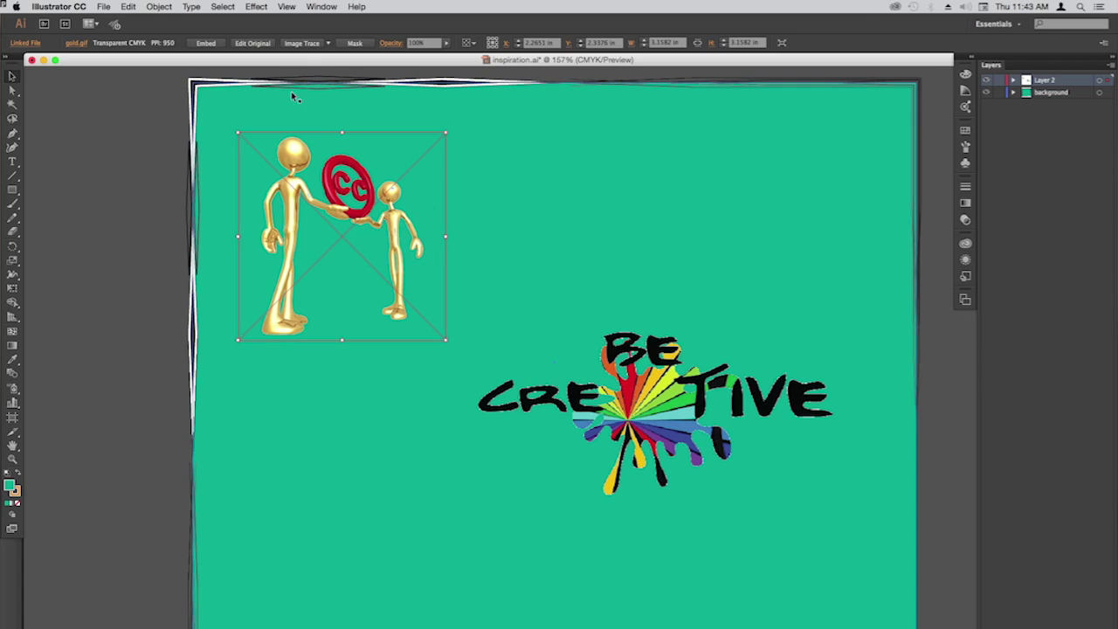
Embed the gold figures image in the document and move it slightly down and to the right
left_click(206, 43)
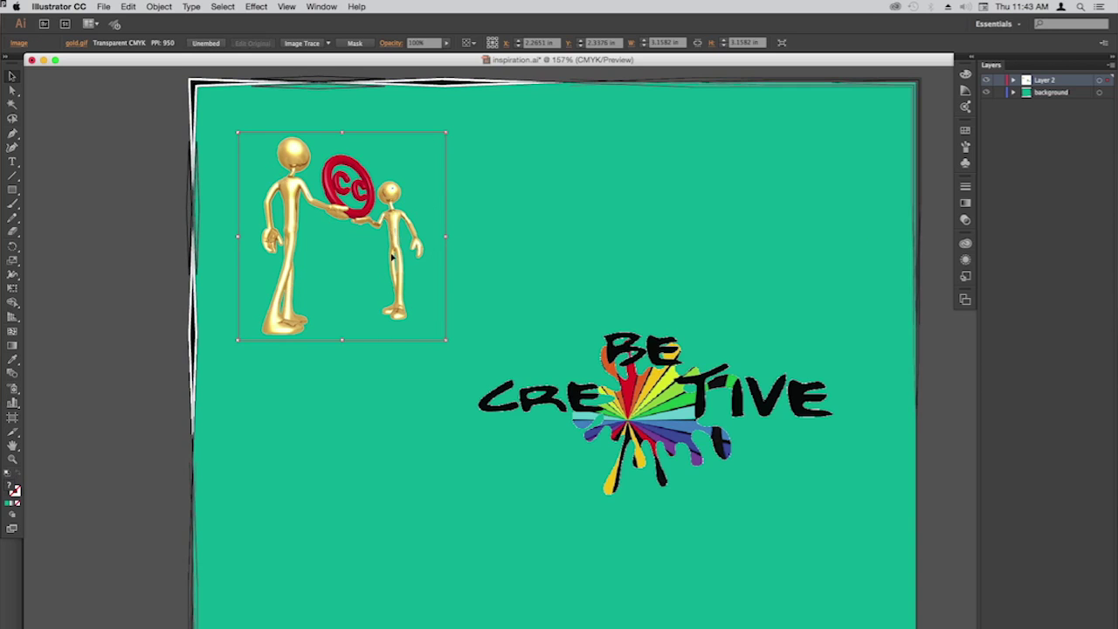
left_click_drag(348, 209, 383, 257)
left_click(376, 443)
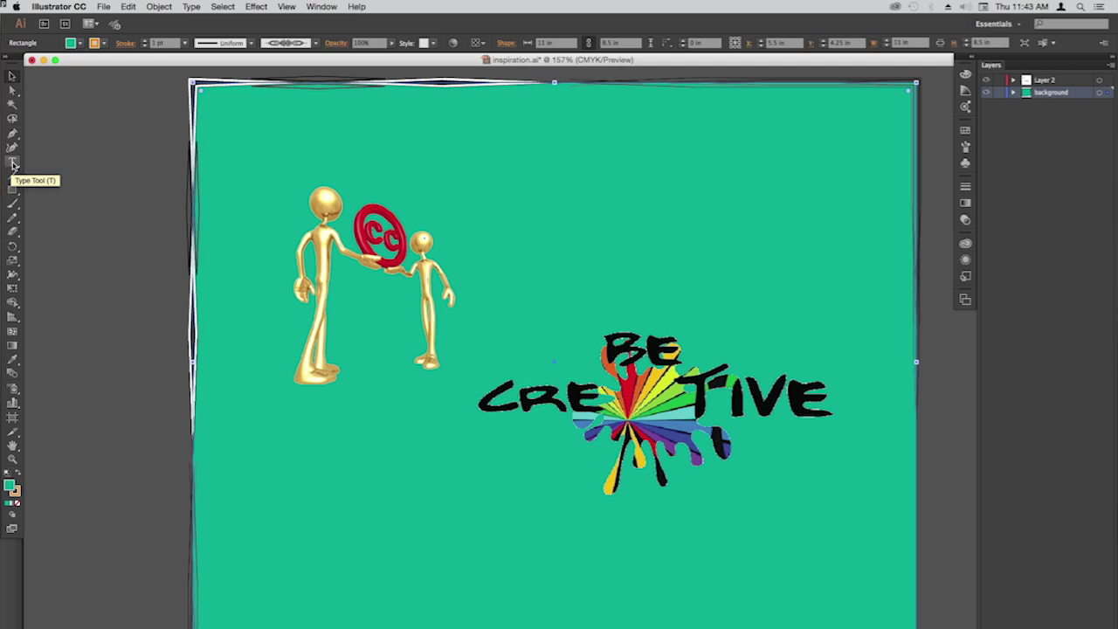
Draw an area text frame about 4.22 in wide and 0.61 in high above the gold figures
left_click(12, 163)
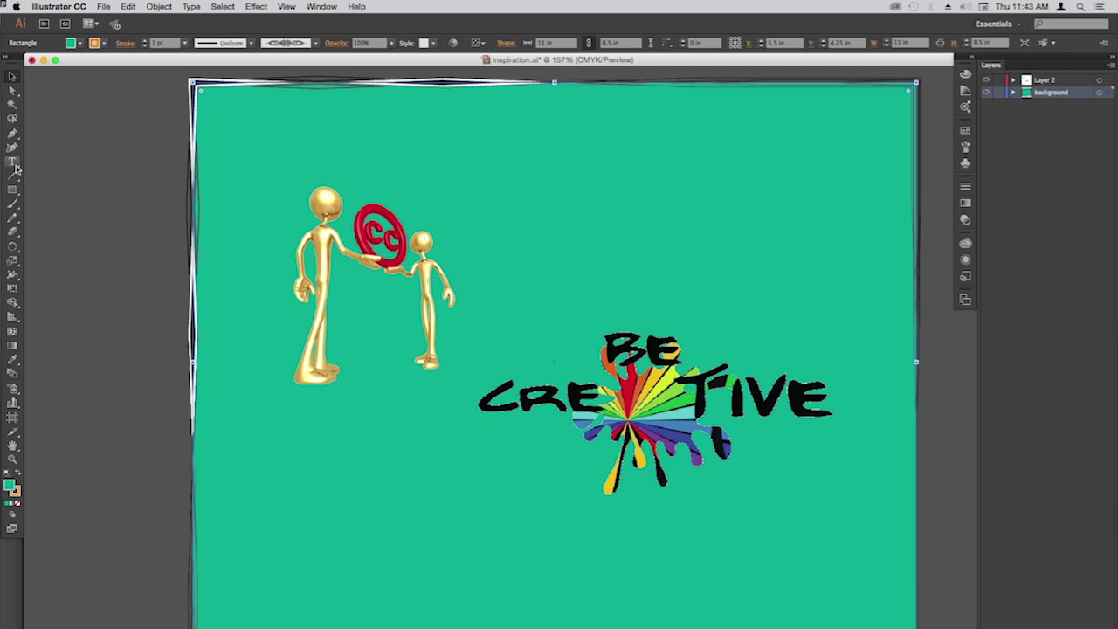
key("super+shift+a")
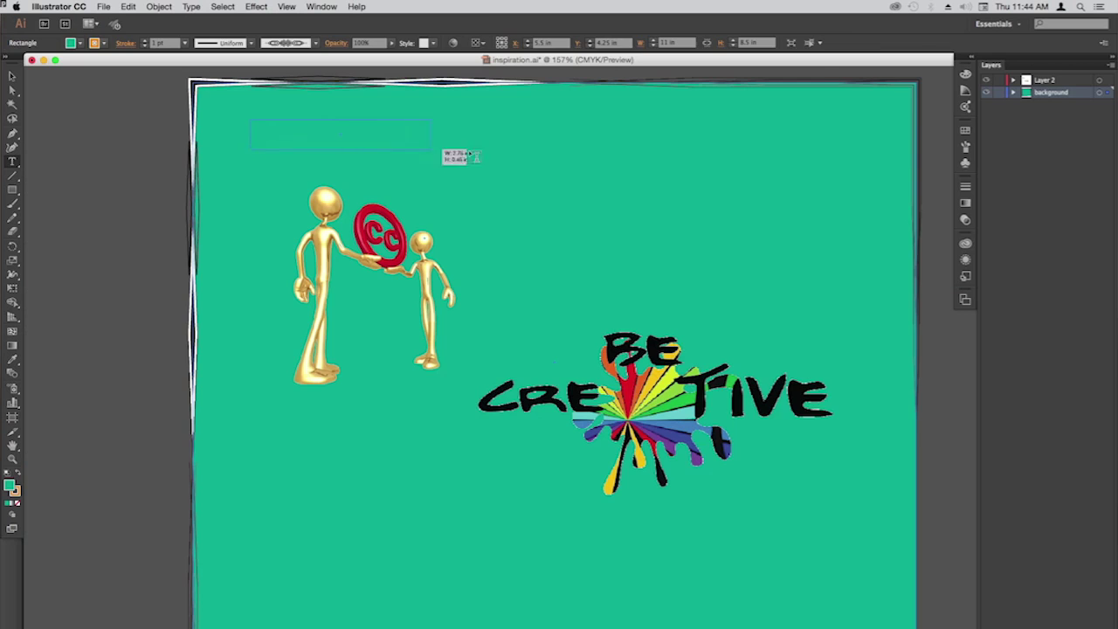
left_click_drag(472, 157, 528, 161)
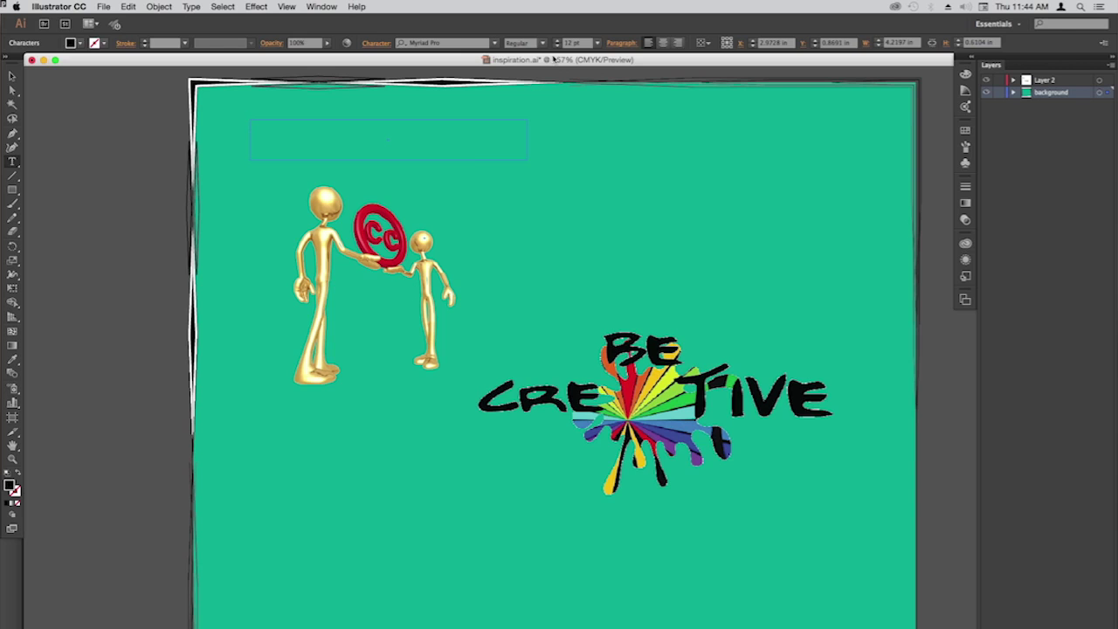
Set the text frame's font to MS Reference Sans Serif at 21 pt
left_click(493, 43)
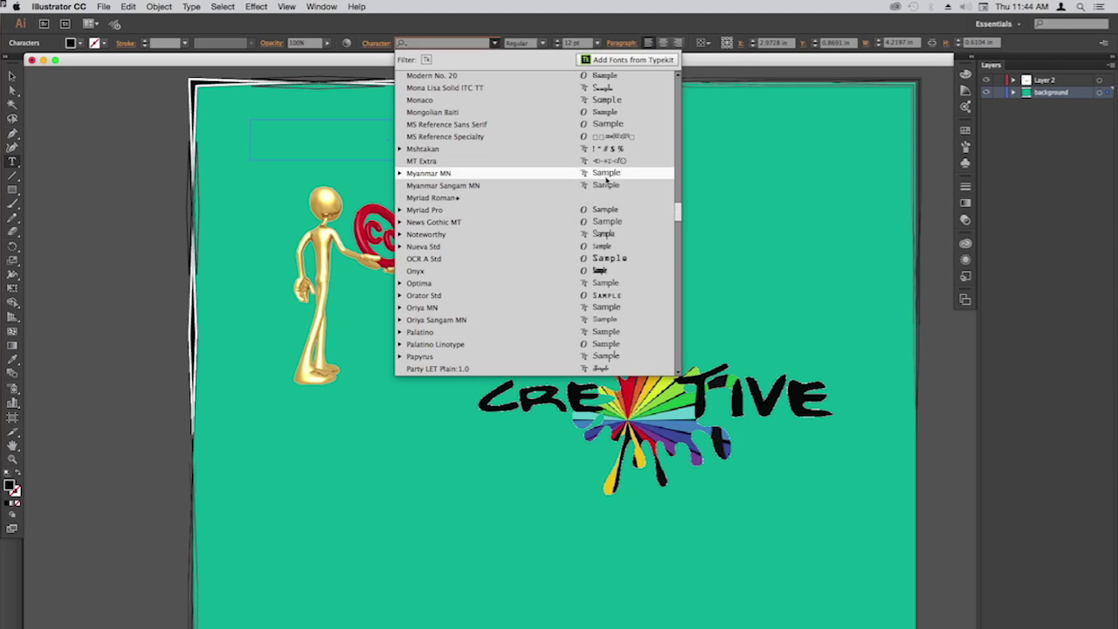
left_click(616, 123)
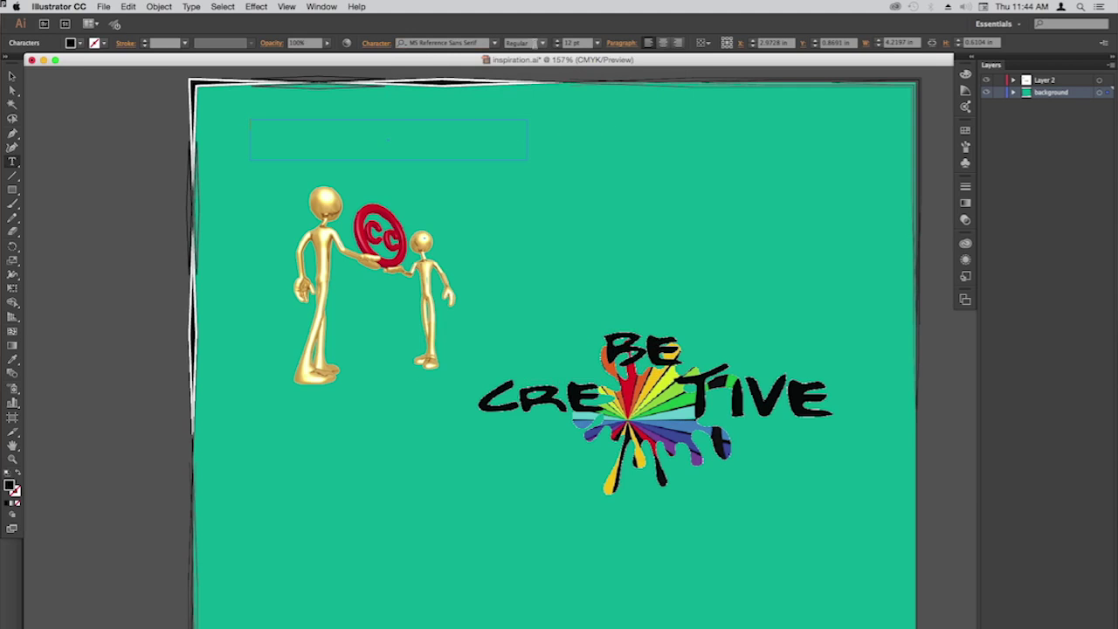
left_click(597, 45)
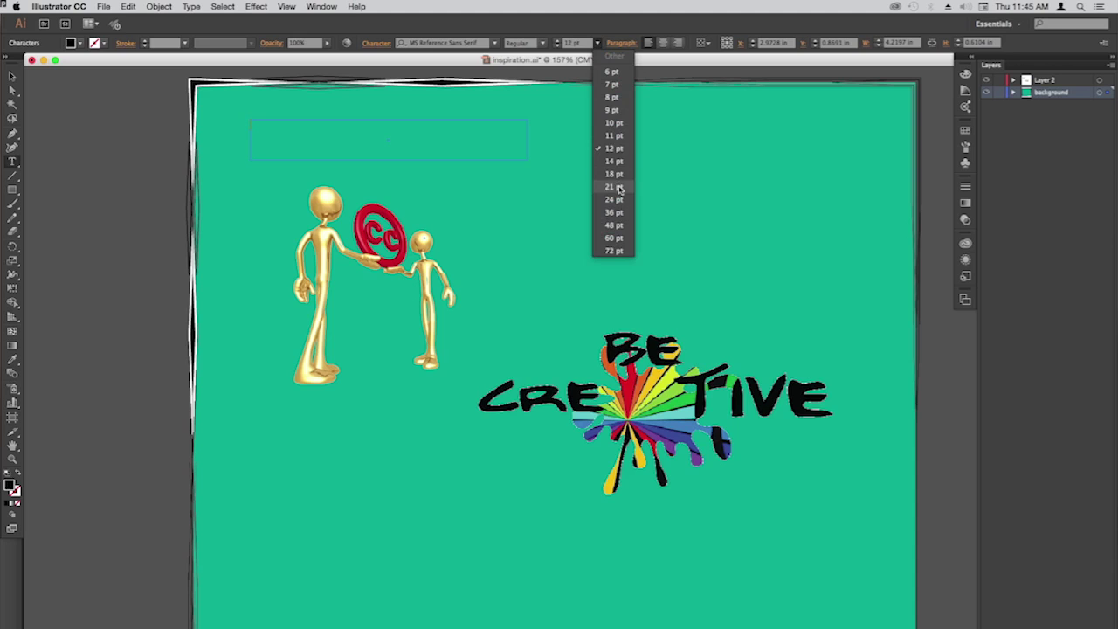
left_click(614, 187)
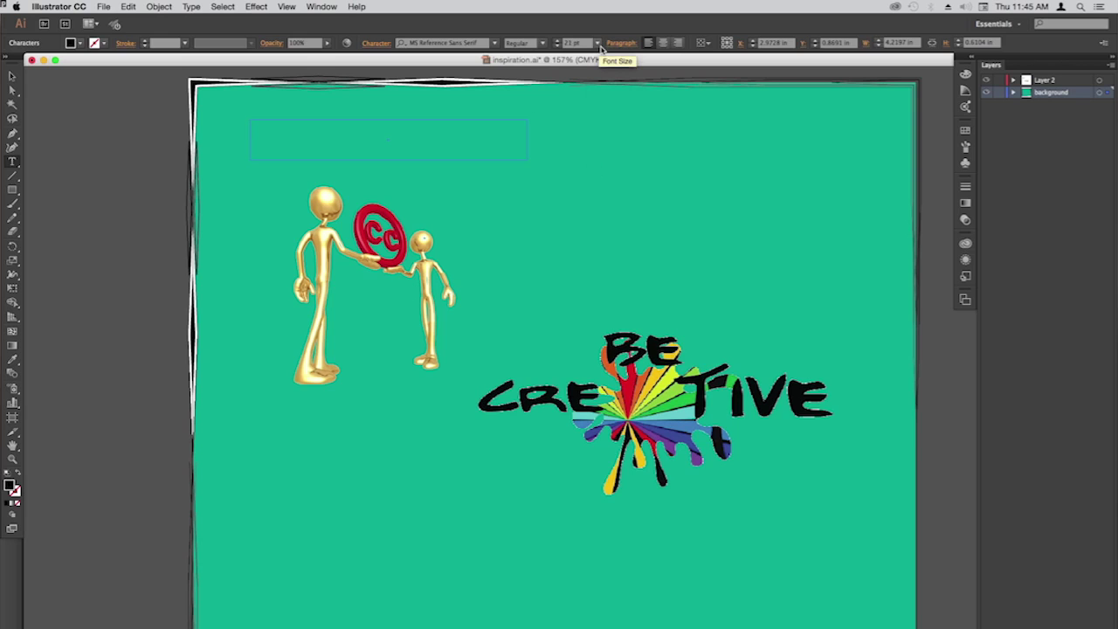
Enter the heading "Business thinking is Creative Thinking" in the text frame and finish text editing
type("Busine")
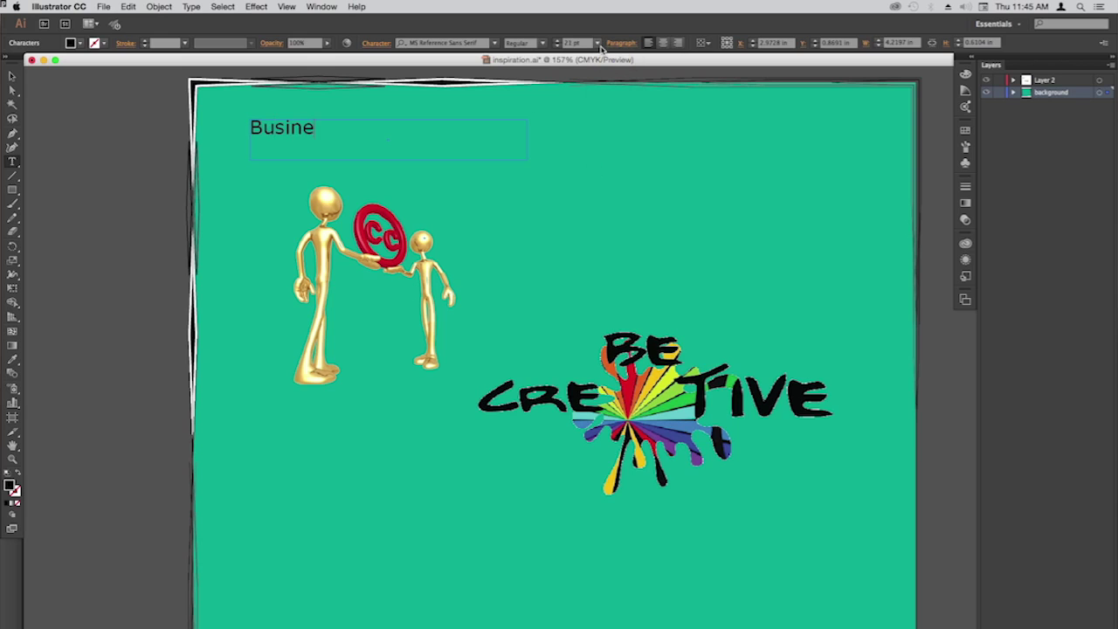
type("ss thiniking")
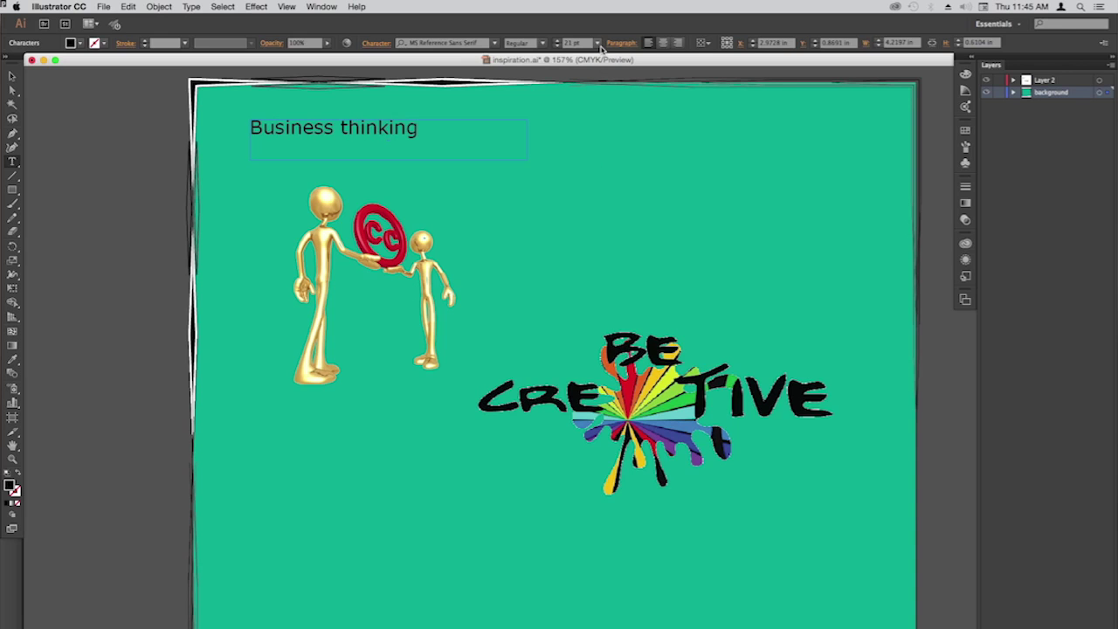
type(" is Creative Thinking")
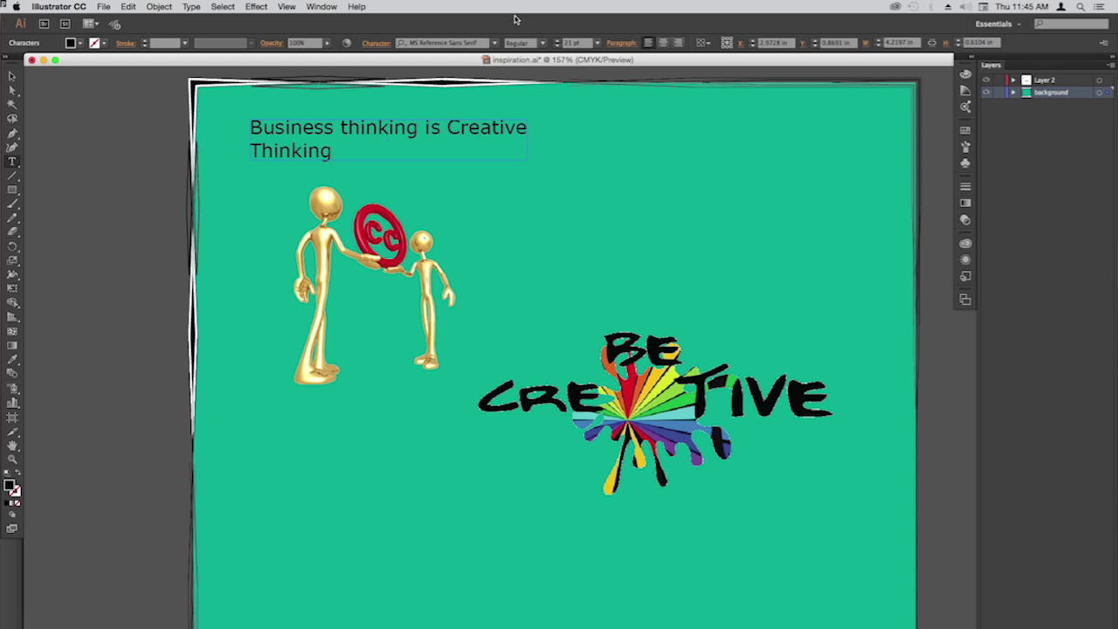
left_click(13, 78)
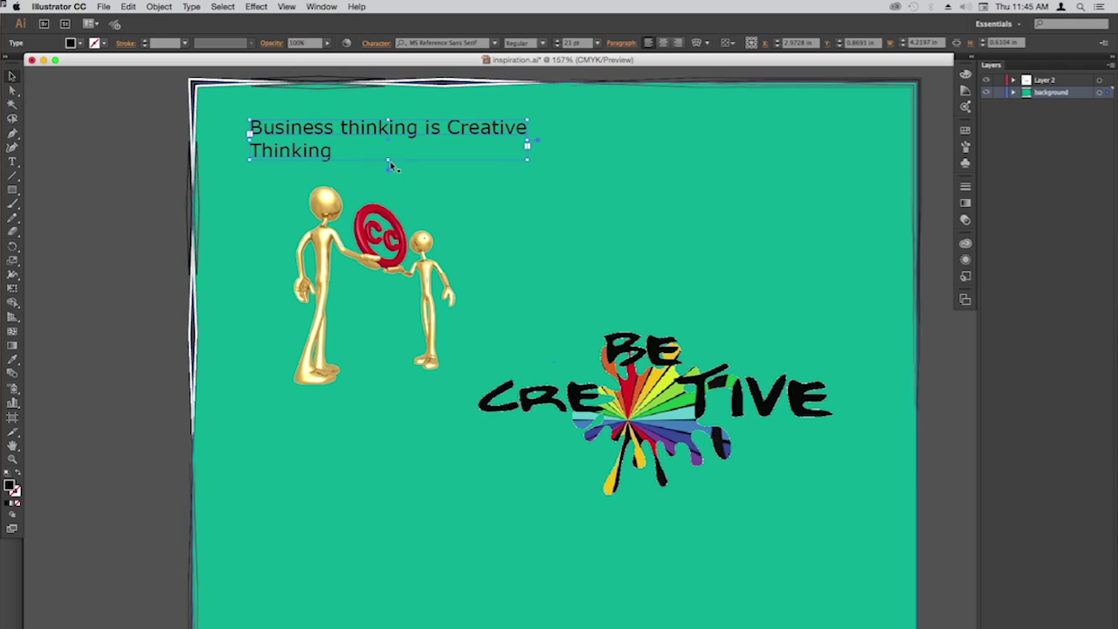
Nudge the lower-right anchor point of the heading's text frame slightly inward with the Direct Selection tool
key("a")
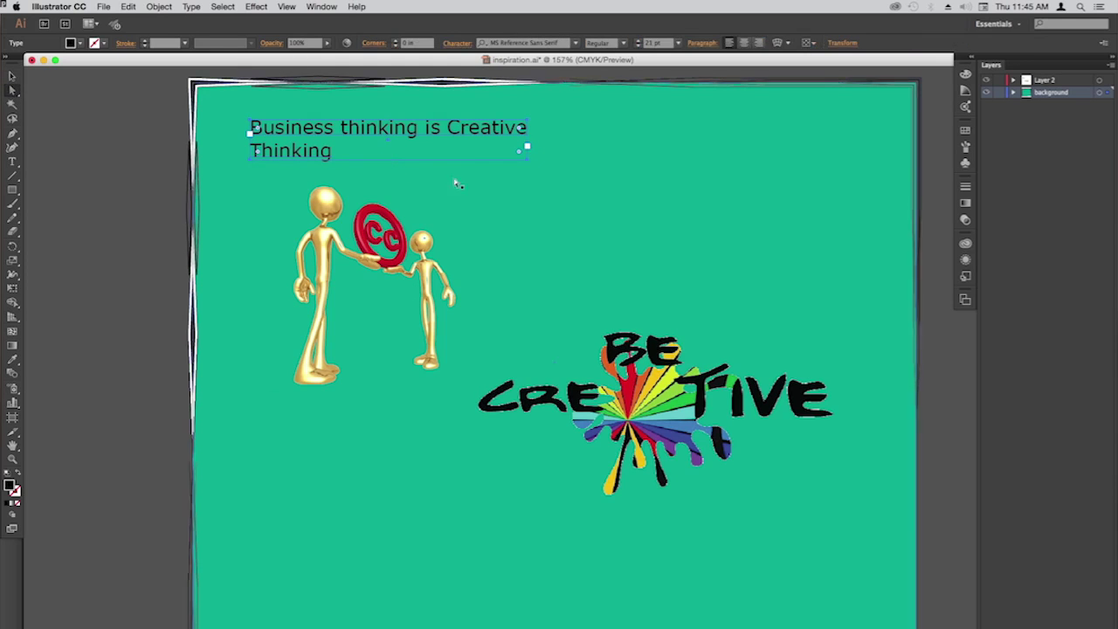
left_click(529, 161)
mouse_move(530, 163)
left_mouse_down()
mouse_move(549, 190)
mouse_move(527, 162)
left_mouse_up()
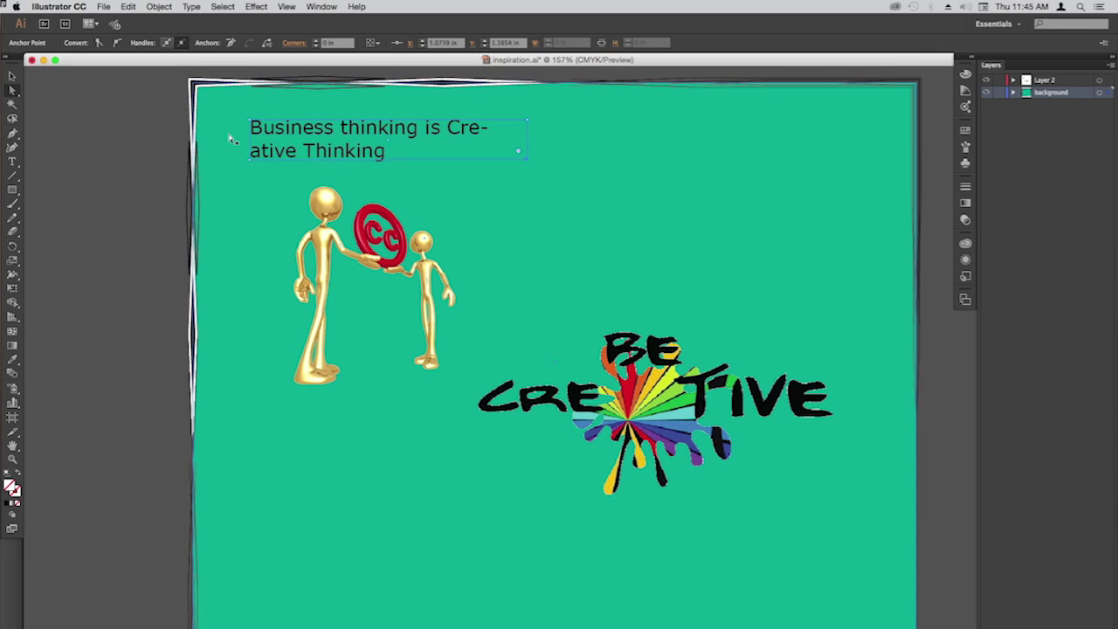
left_click(12, 77)
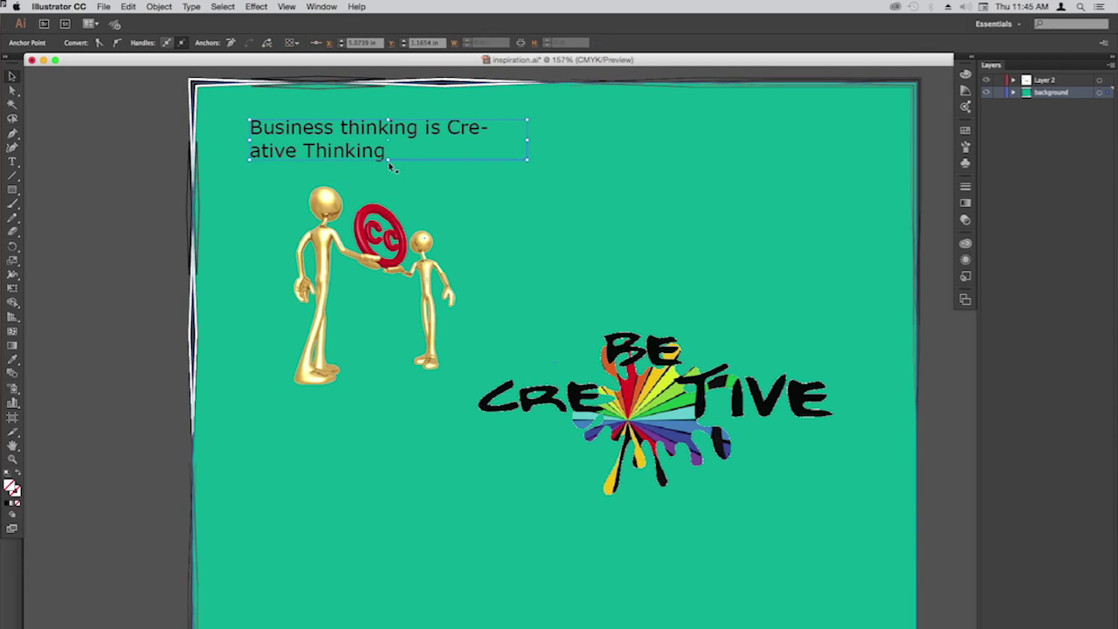
left_click_drag(389, 160, 425, 611)
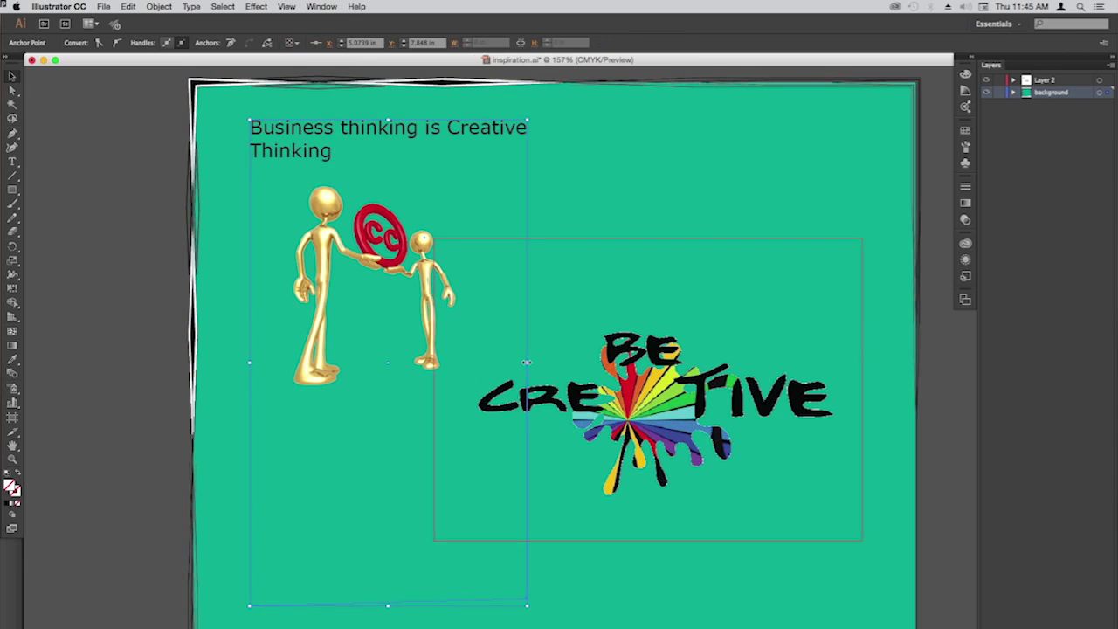
left_click_drag(527, 362, 523, 167)
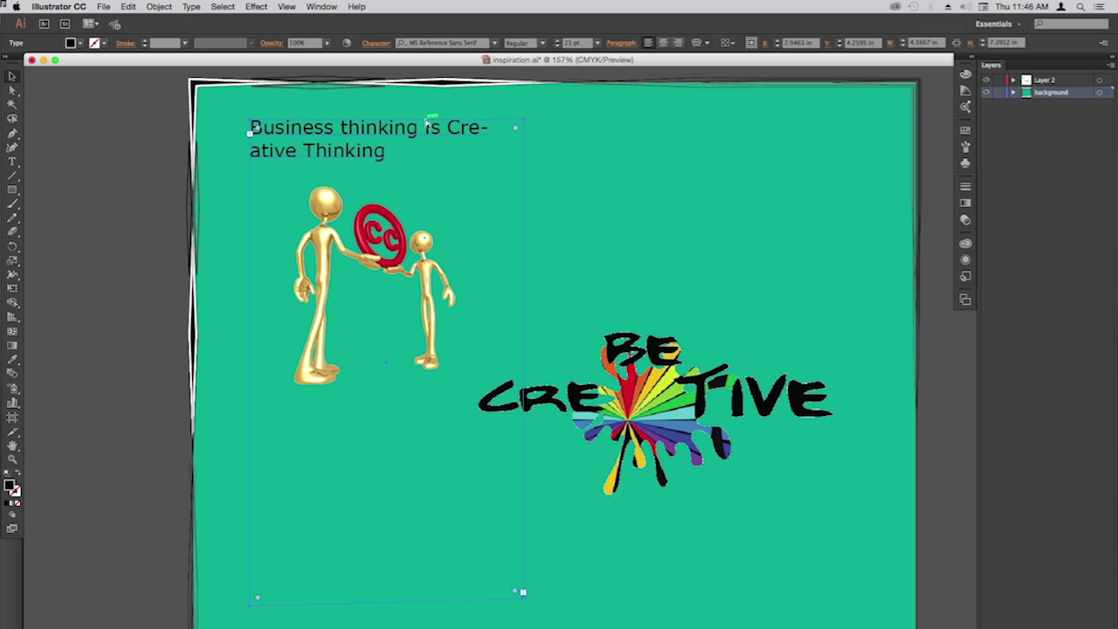
key("super+z")
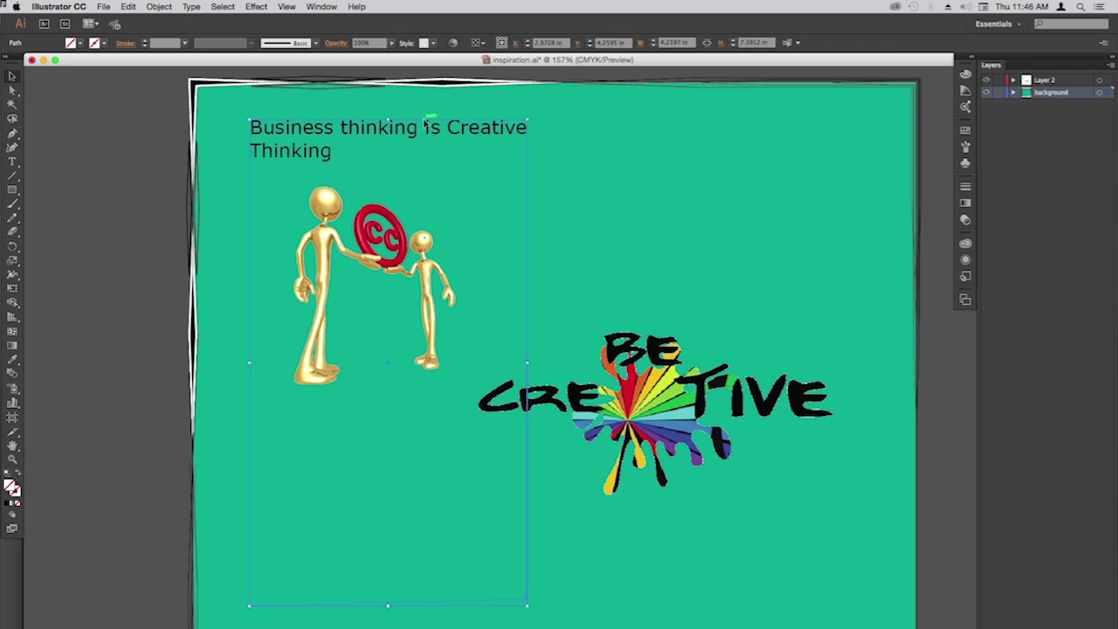
key("super+z")
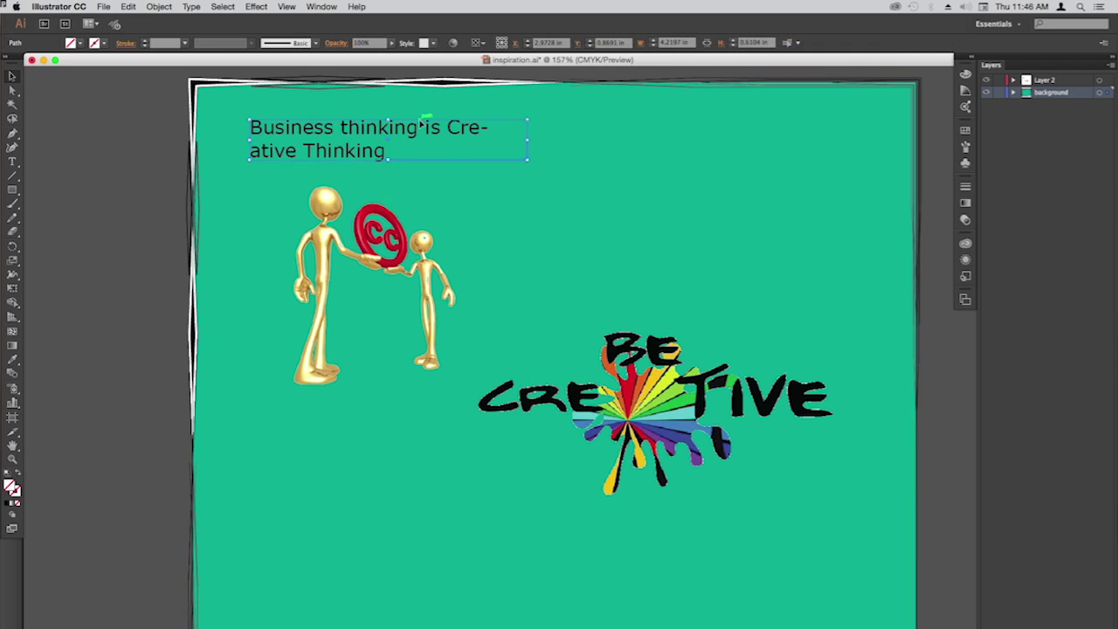
Cut the heading's text object out of the background layer
key("super+x")
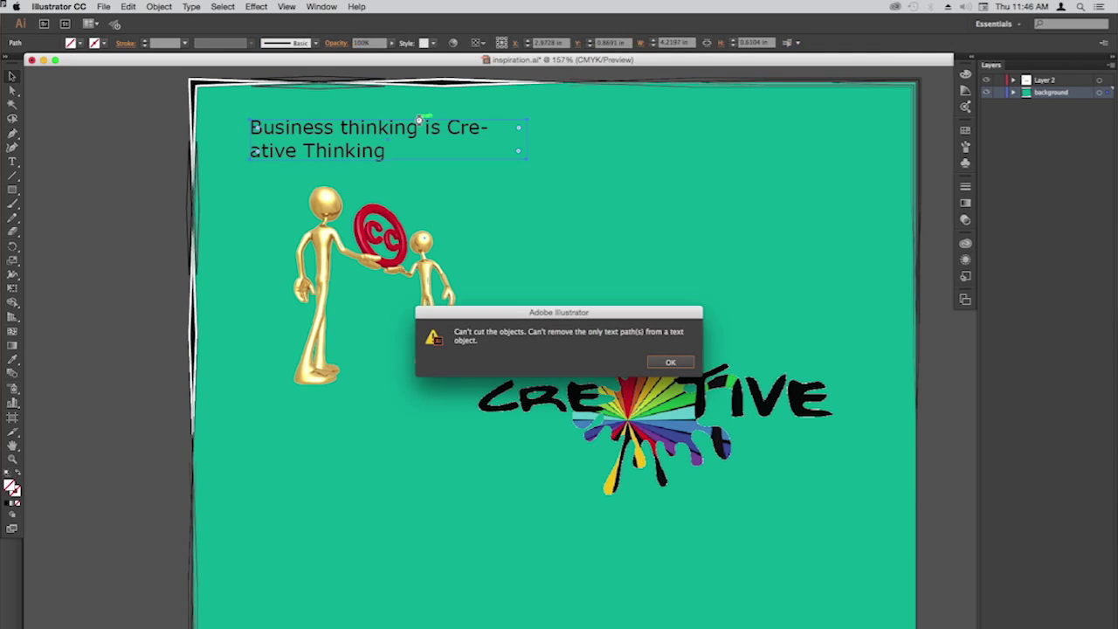
left_click(670, 364)
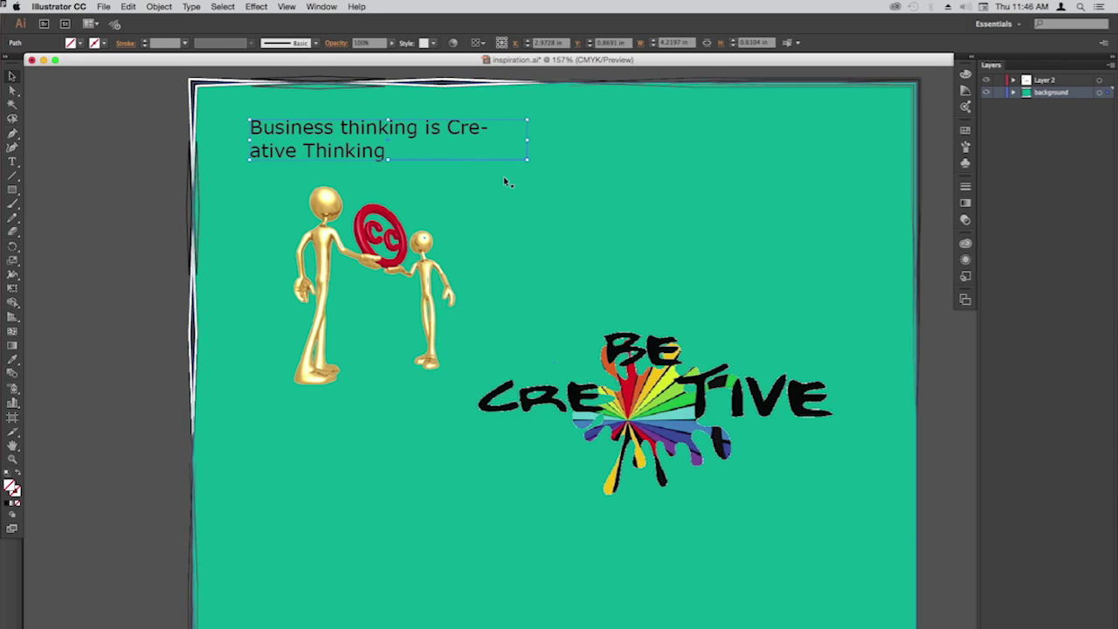
left_click(426, 128)
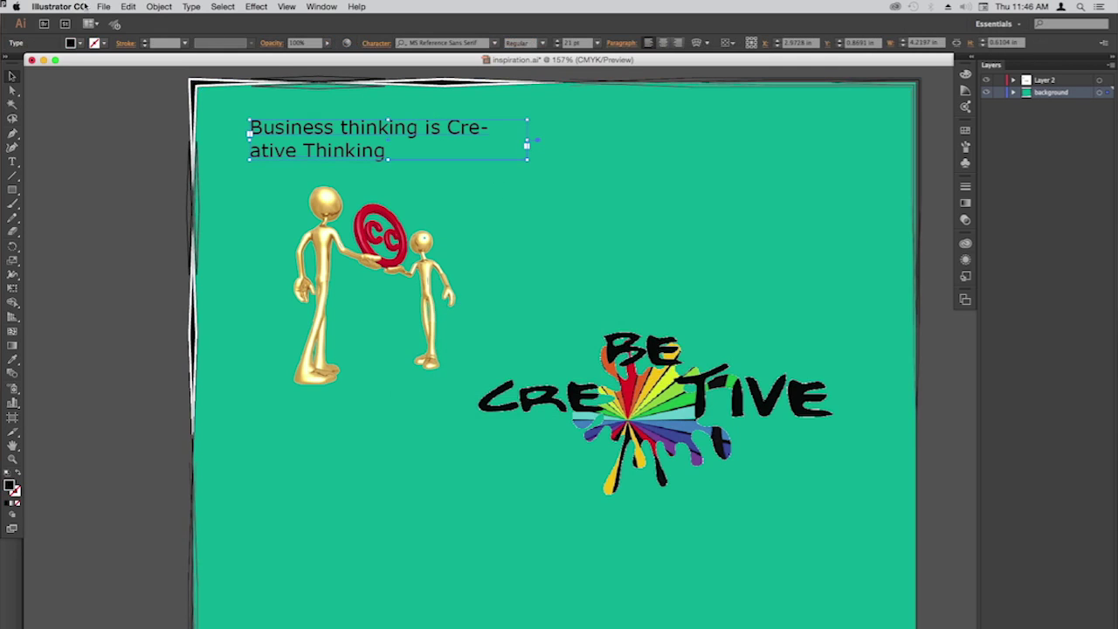
left_click(128, 6)
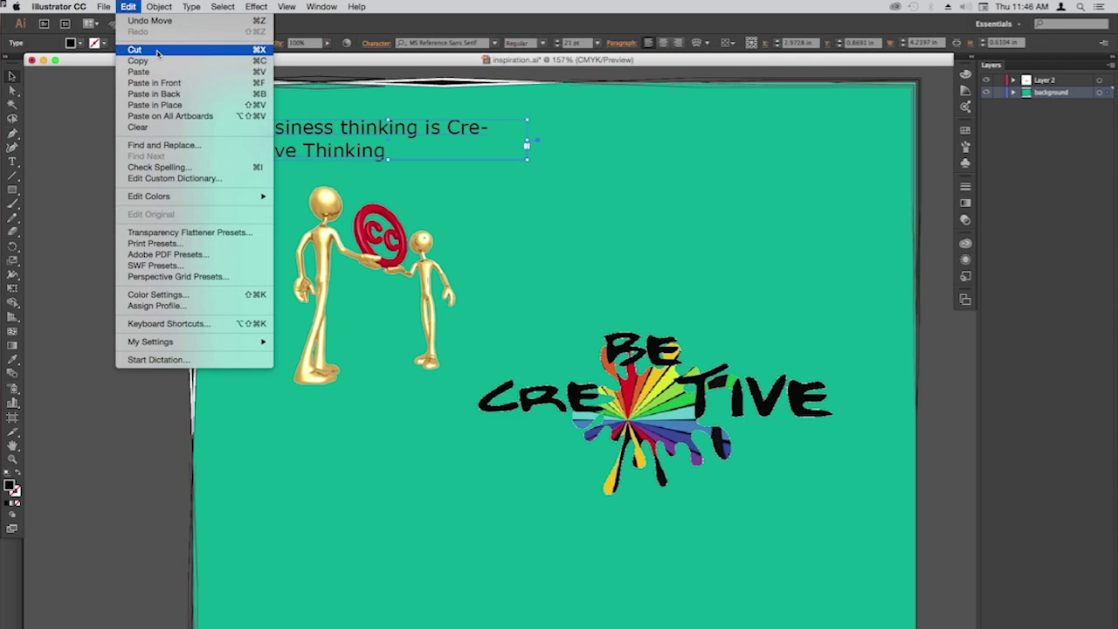
left_click(135, 50)
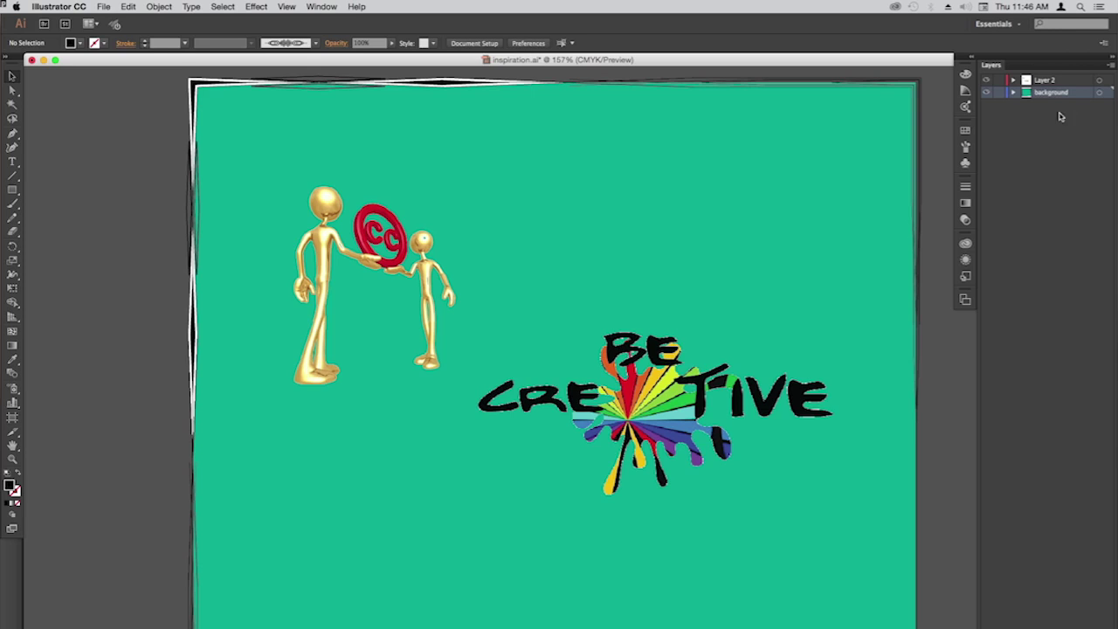
Create a new layer above Layer 2 named Text, and rename Layer 2 as images
left_click(1052, 85)
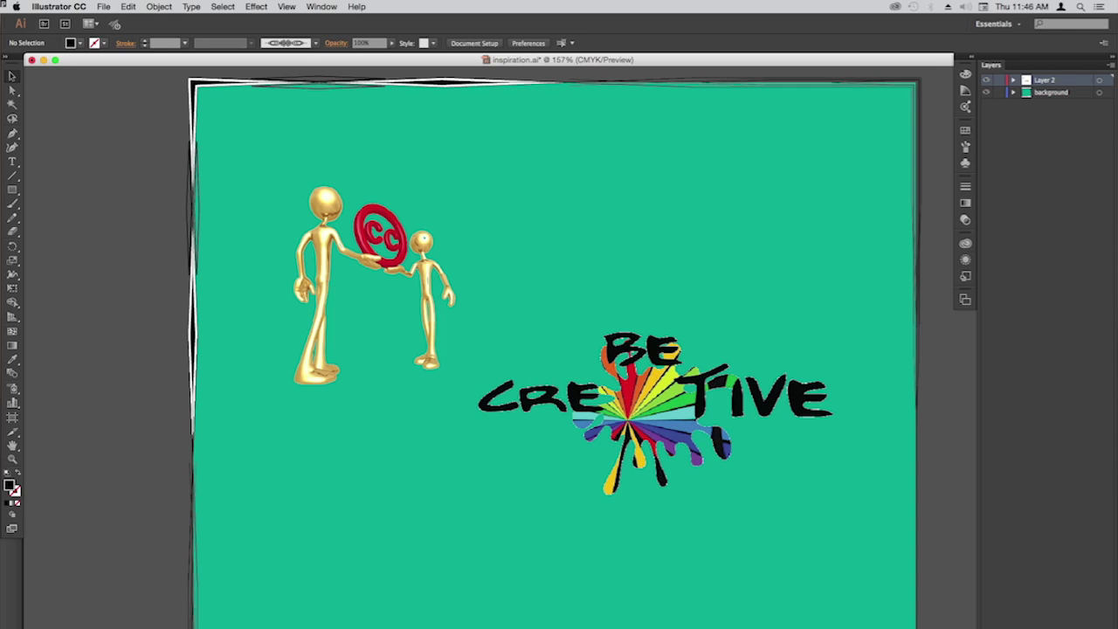
key("super+l")
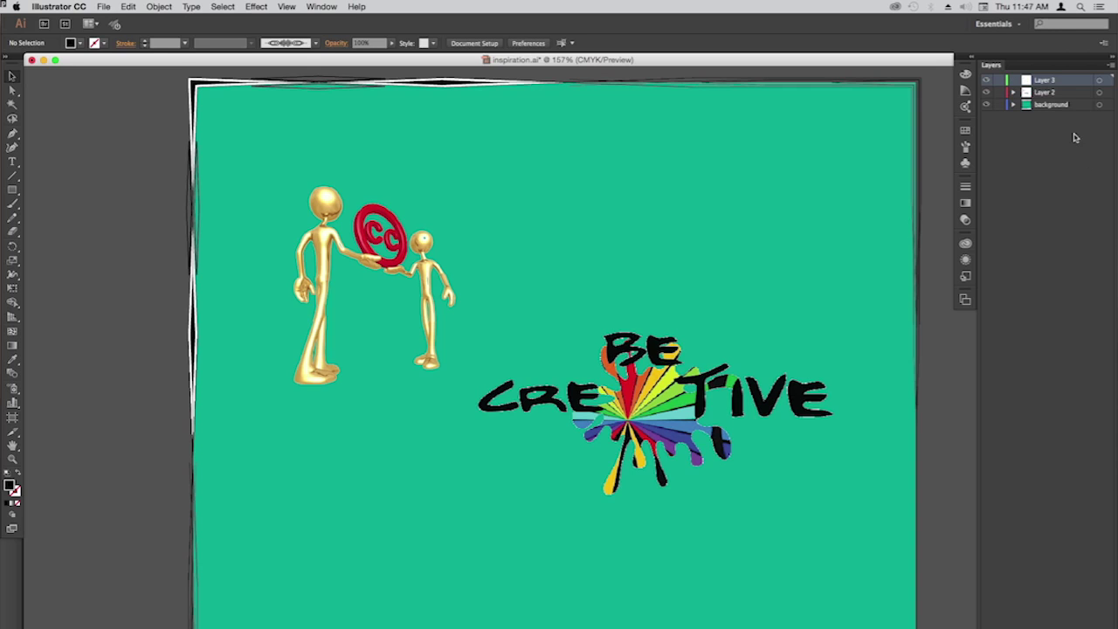
double_click(1046, 80)
type("Text")
double_click(1045, 93)
type("Images")
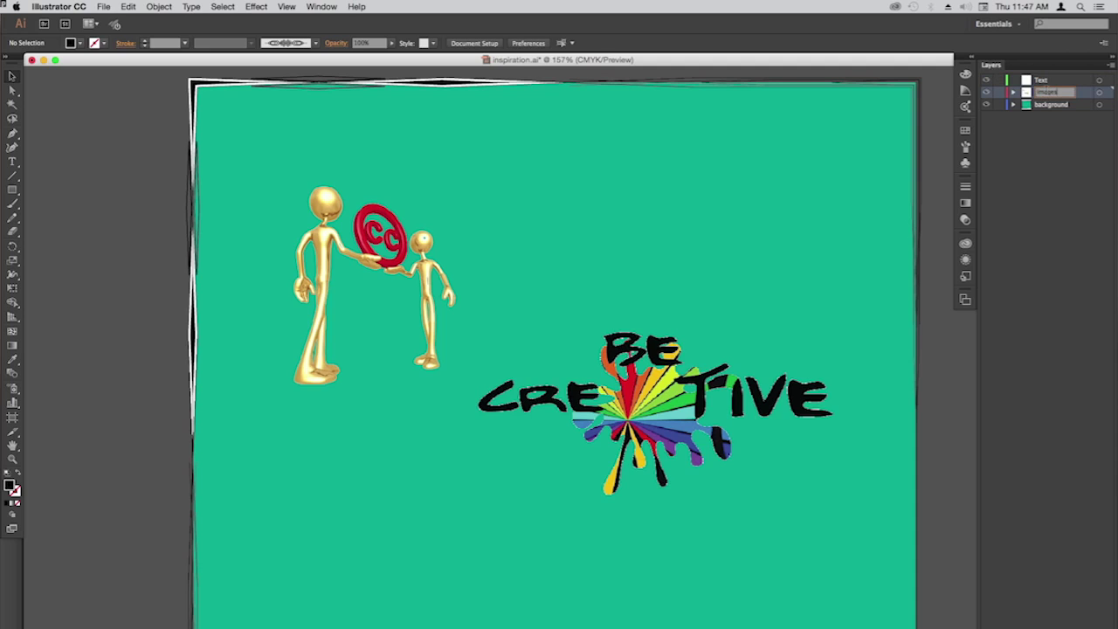
Lock the images and background layers and make the Text layer active
left_click(1072, 85)
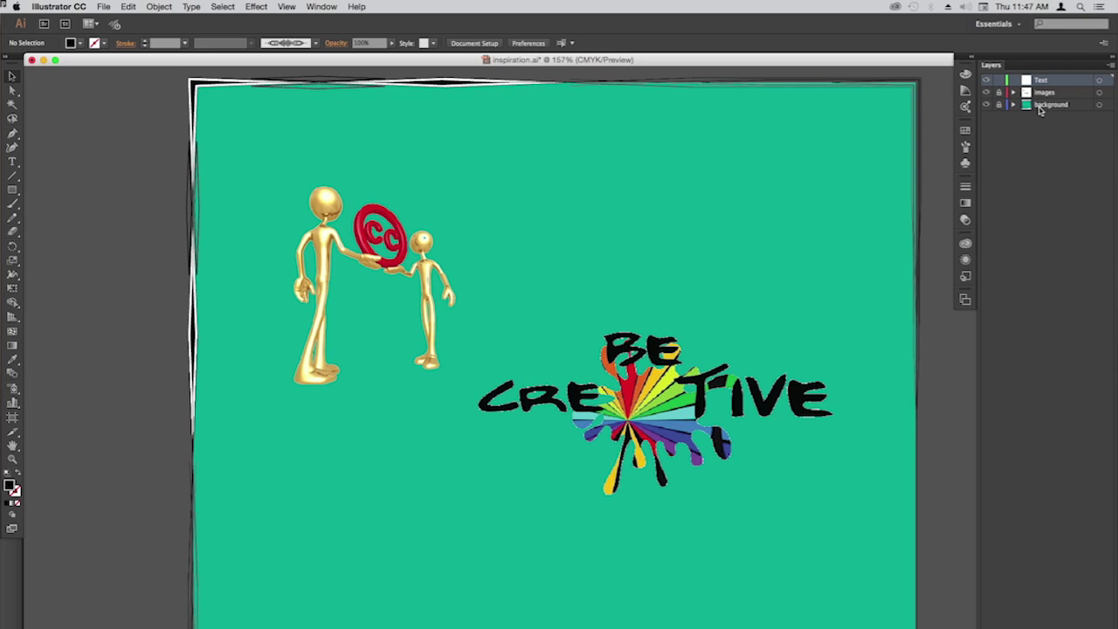
left_click(1039, 107)
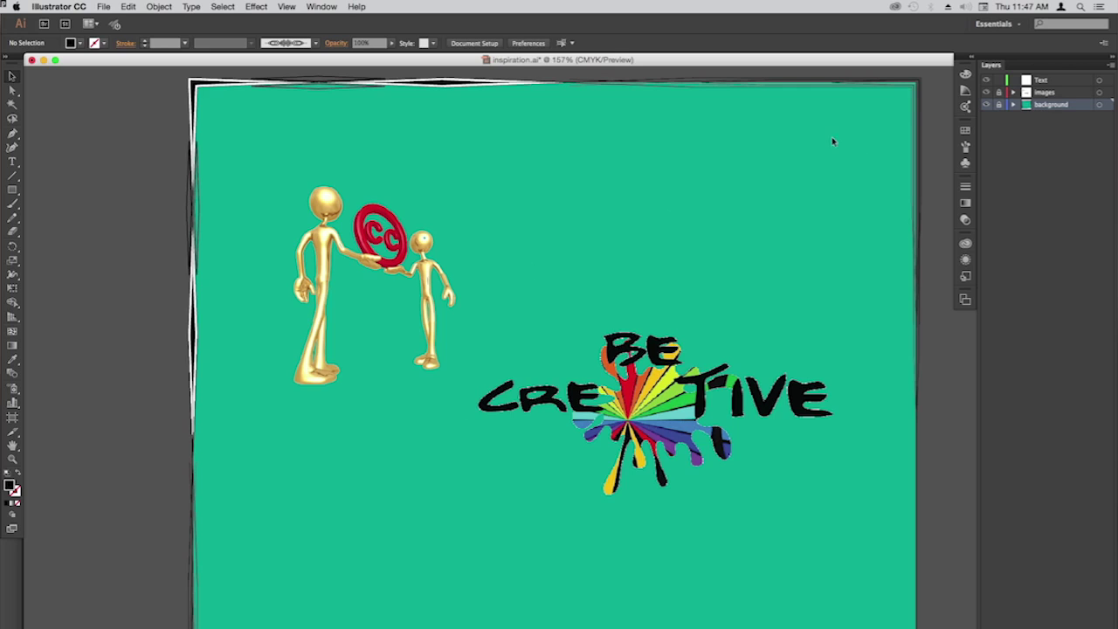
left_click(1044, 93)
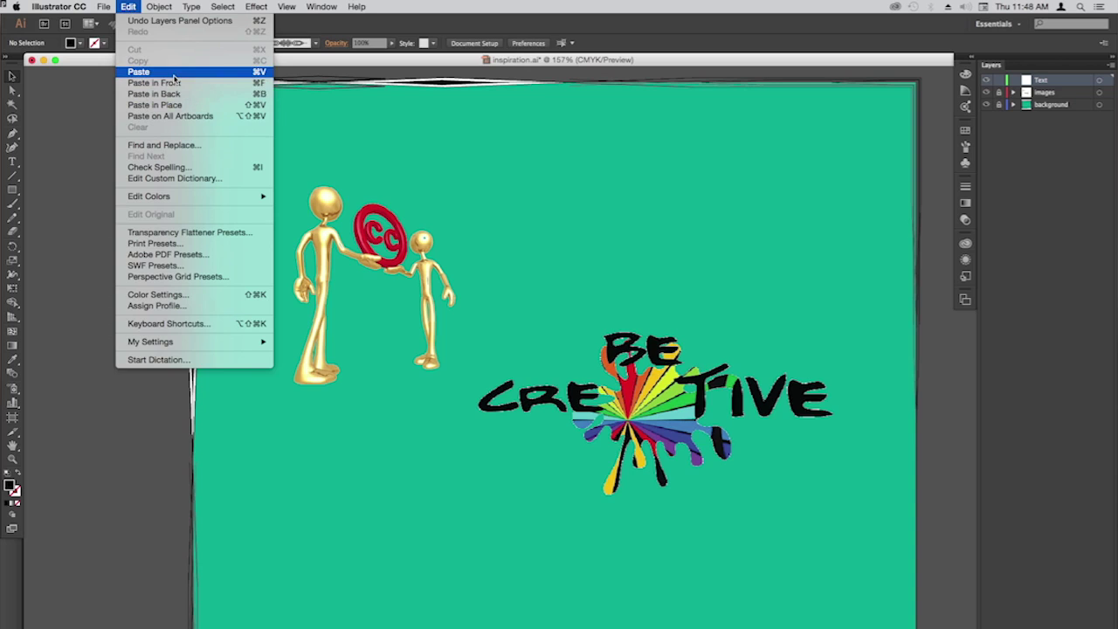
Paste the heading in place on the Text layer and enlarge its frame to about 9.95 in wide and 7.59 in high
left_click(179, 106)
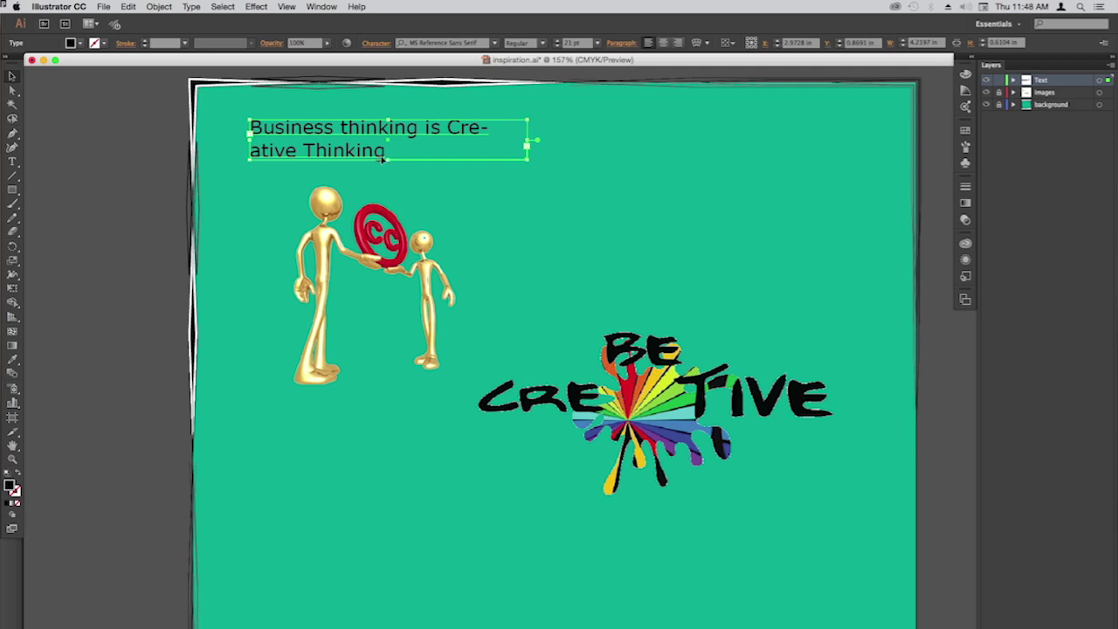
left_click_drag(387, 160, 400, 618)
left_click_drag(529, 369, 909, 369)
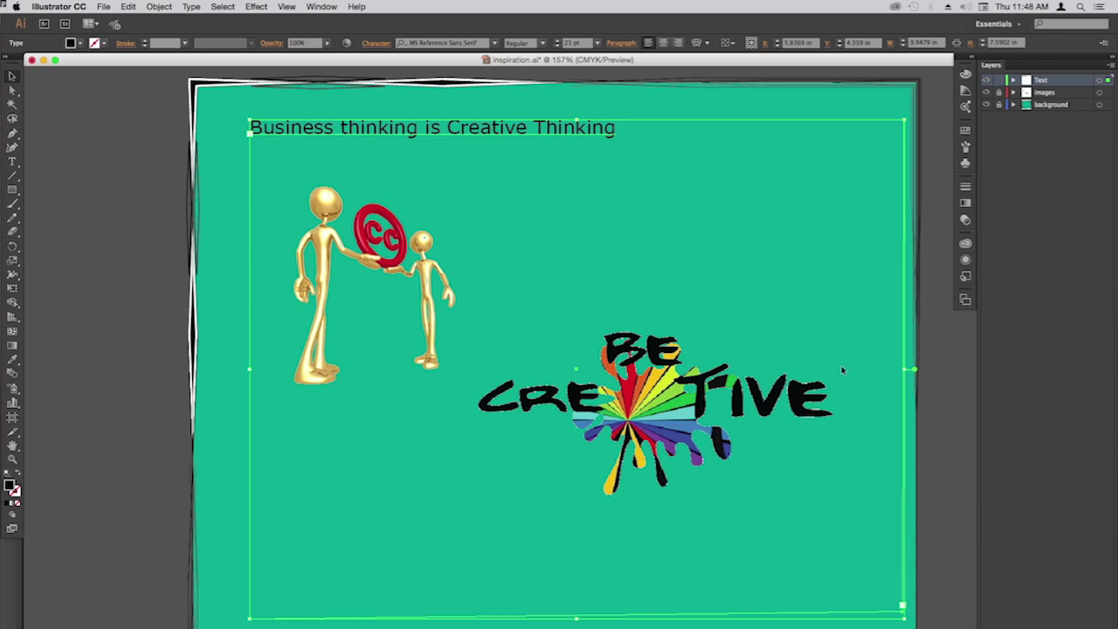
Push "Creative Thinking" down to the bottom of the text frame with line breaks and right-align it
double_click(450, 136)
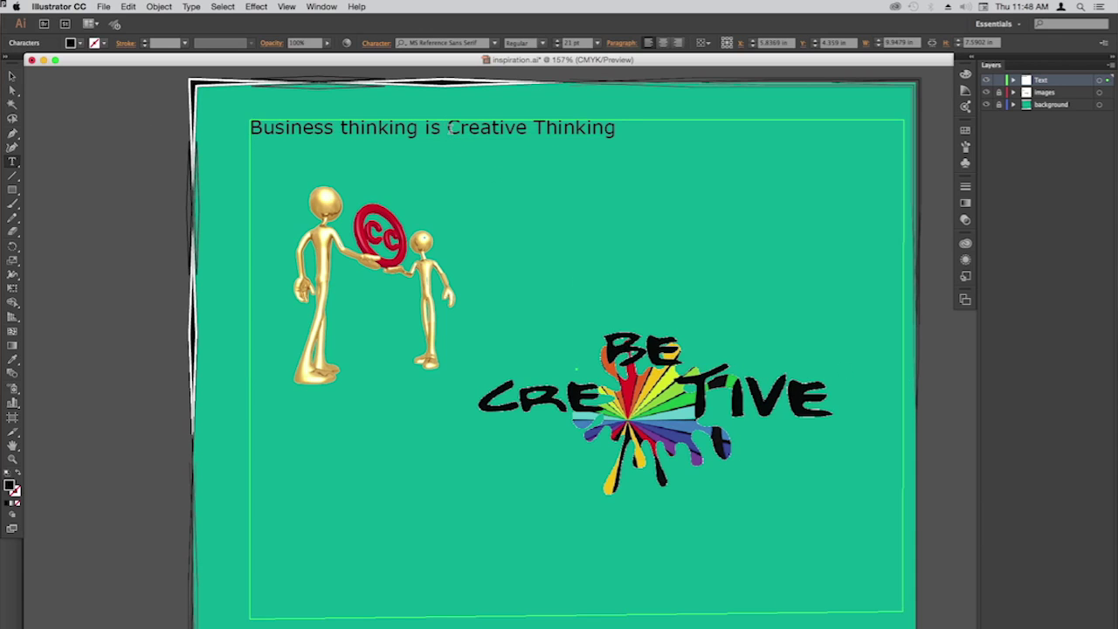
key("Return")
key("Return")
key("Return")
key("Return")
key("Return")
key("Return")
key("Return")
key("Return")
key("Return")
key("Return")
key("Return")
key("Return")
key("Return")
key("Return")
key("Return")
key("Return")
key("Return")
key("Return")
key("Return")
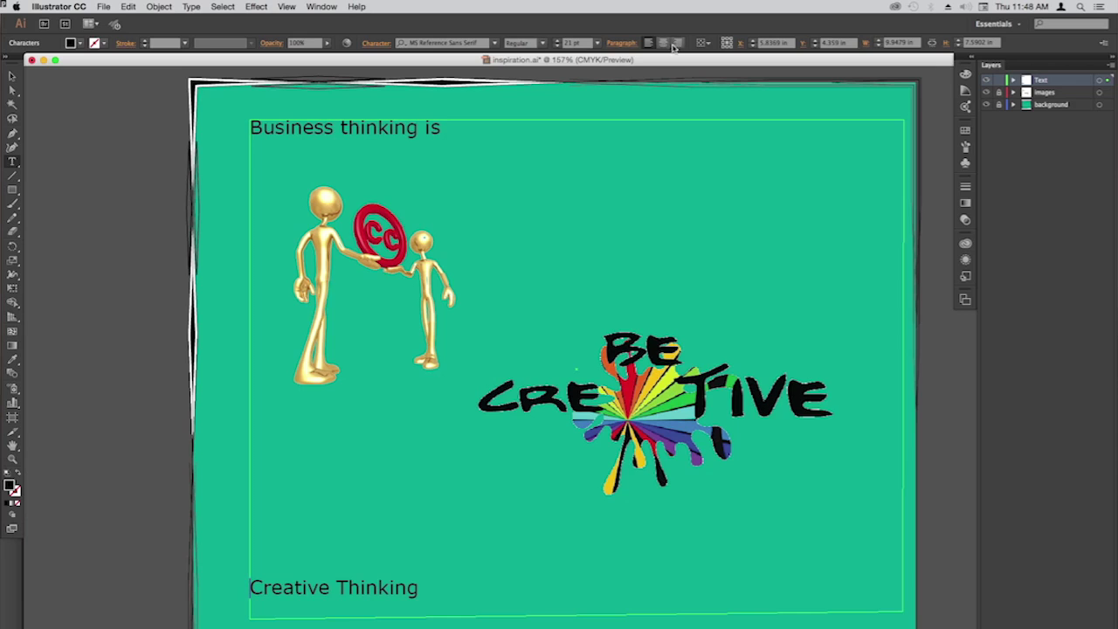
left_click(678, 44)
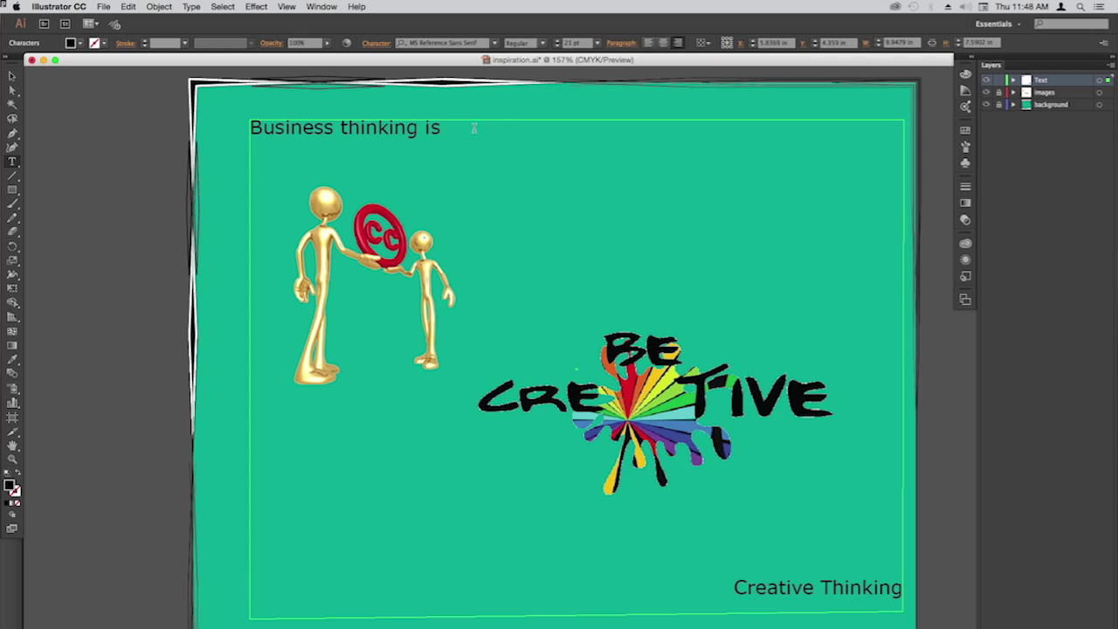
Add an ellipsis after "Business thinking is" and set that line's font size to 48 pt
left_click(443, 129)
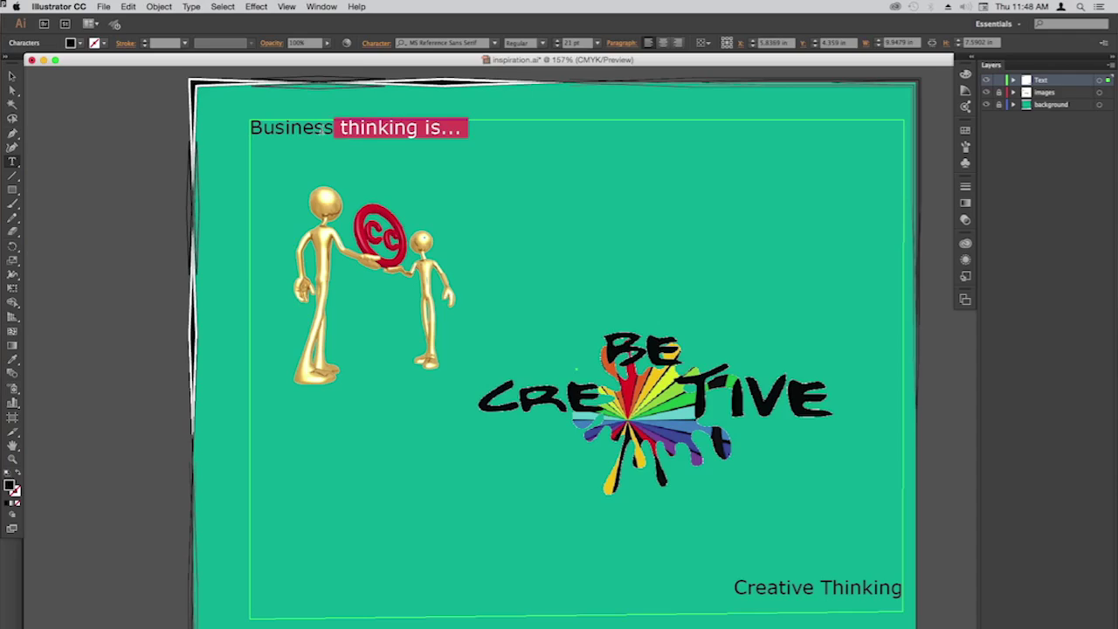
left_click_drag(335, 128, 254, 128)
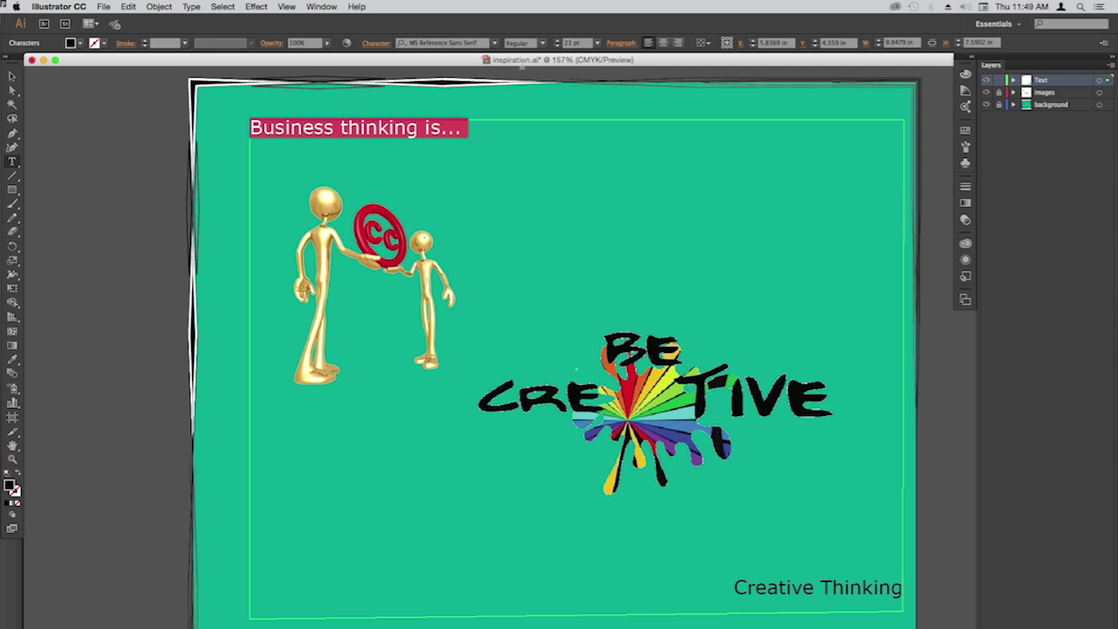
left_click(349, 138)
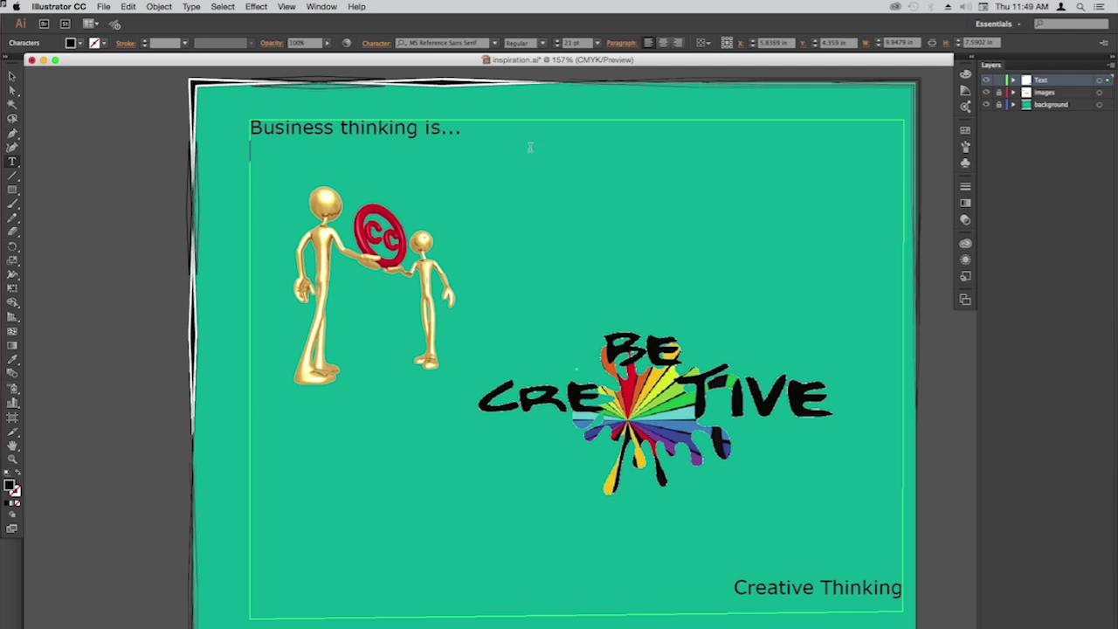
triple_click(365, 125)
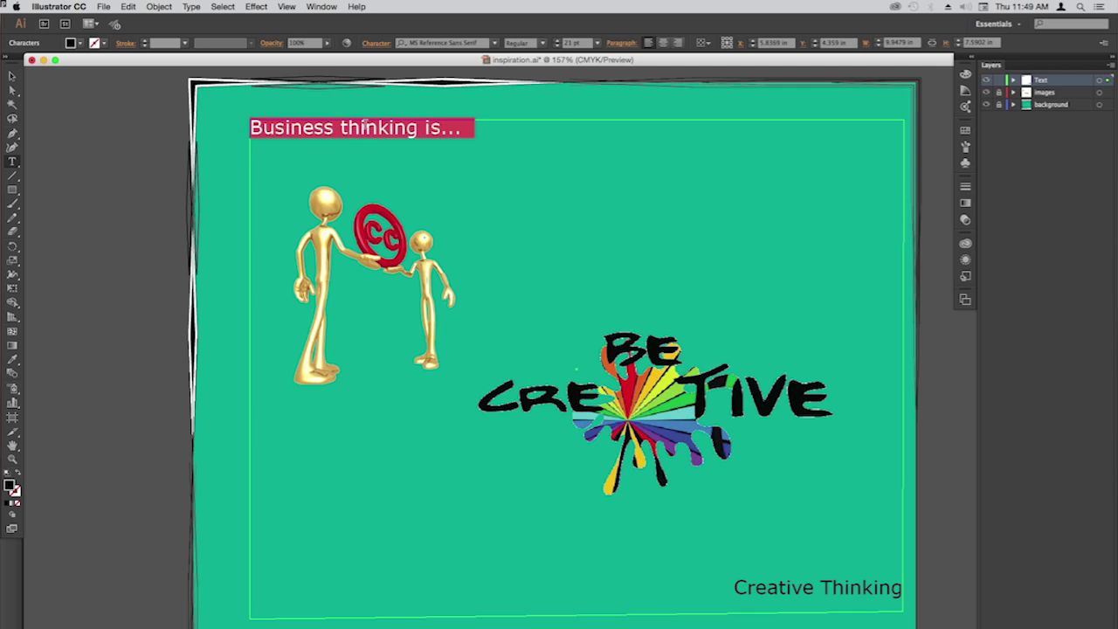
left_click(437, 154)
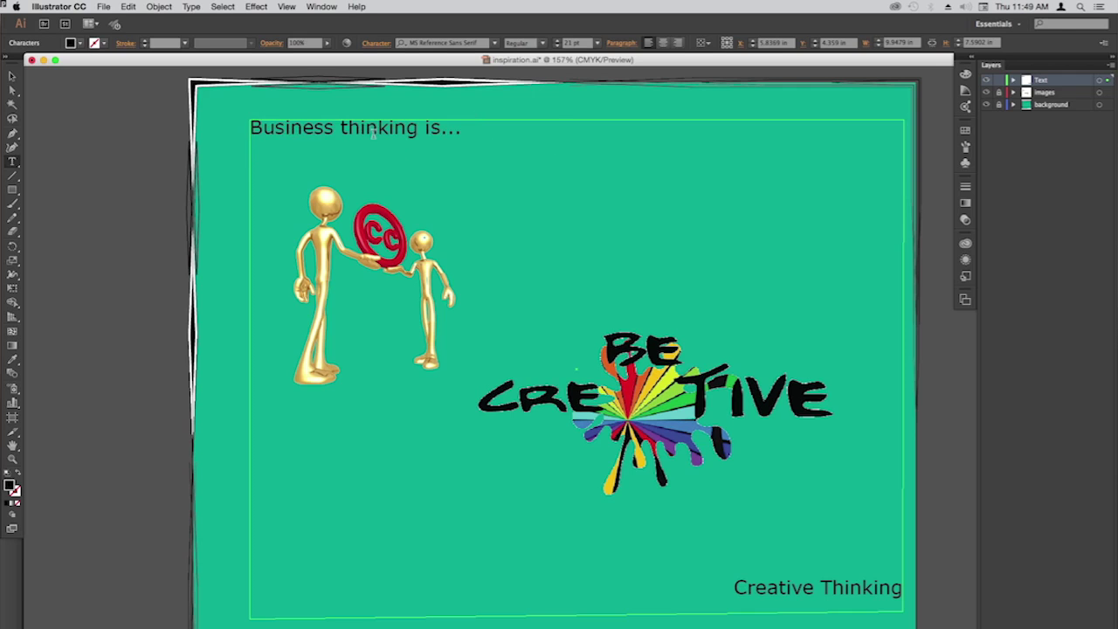
double_click(375, 130)
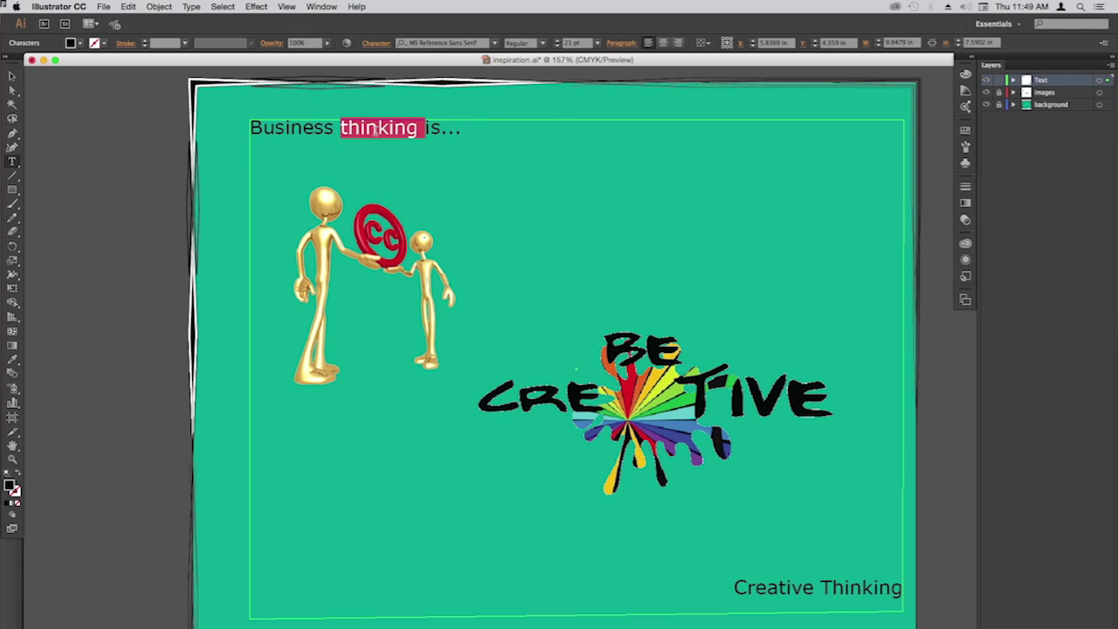
triple_click(375, 130)
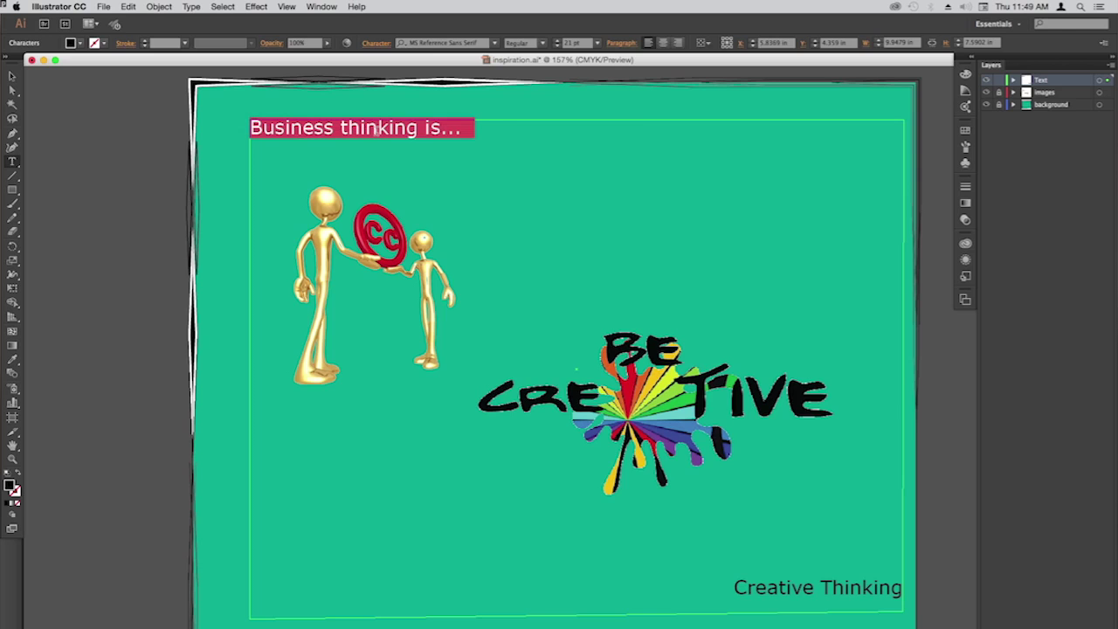
left_click(598, 43)
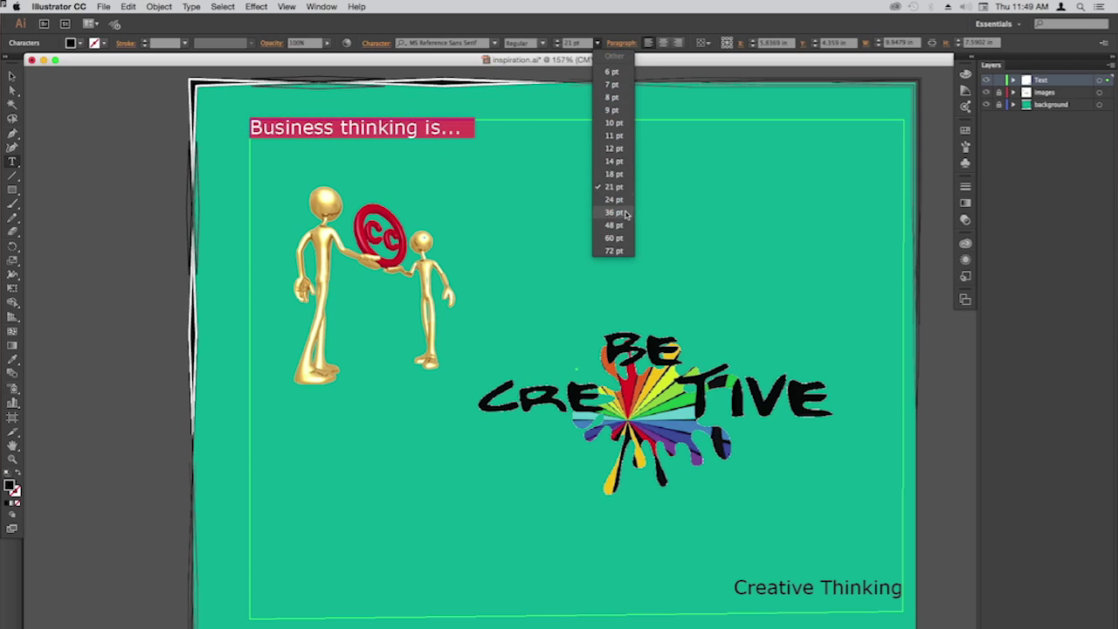
left_click(624, 226)
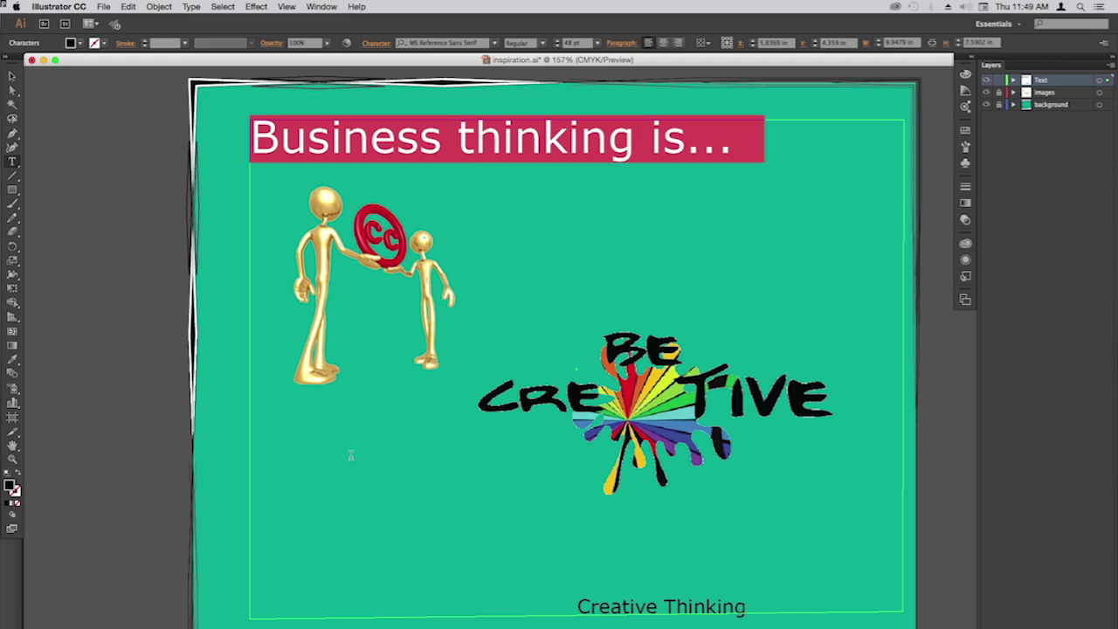
Set the font of the "Creative Thinking" line to Savoye LET Plain:1.0
left_click_drag(579, 606, 746, 606)
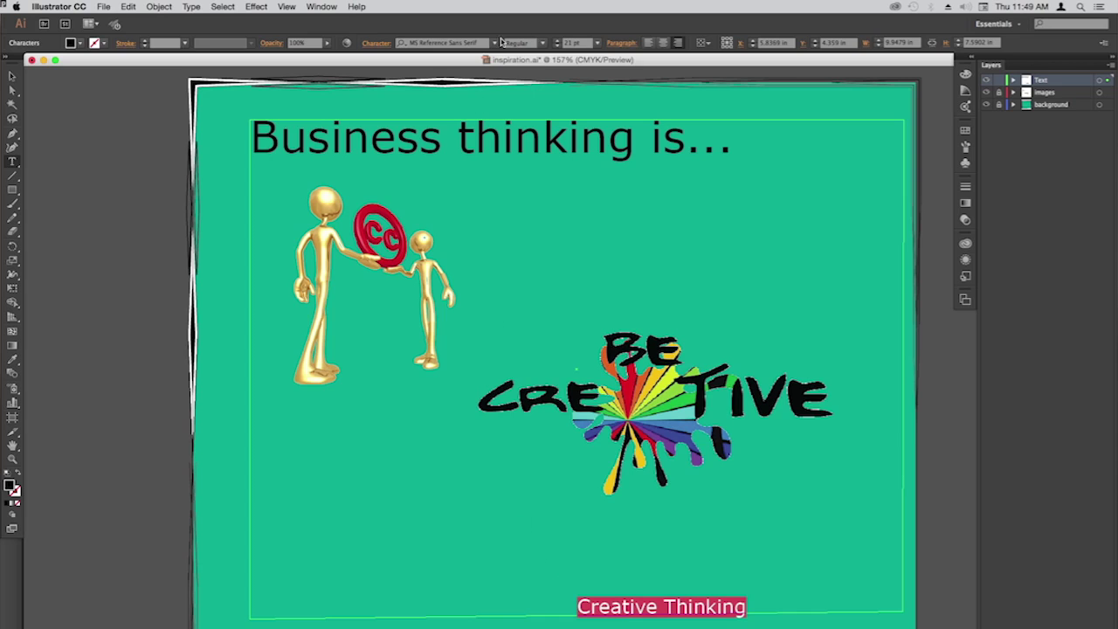
left_click(797, 580)
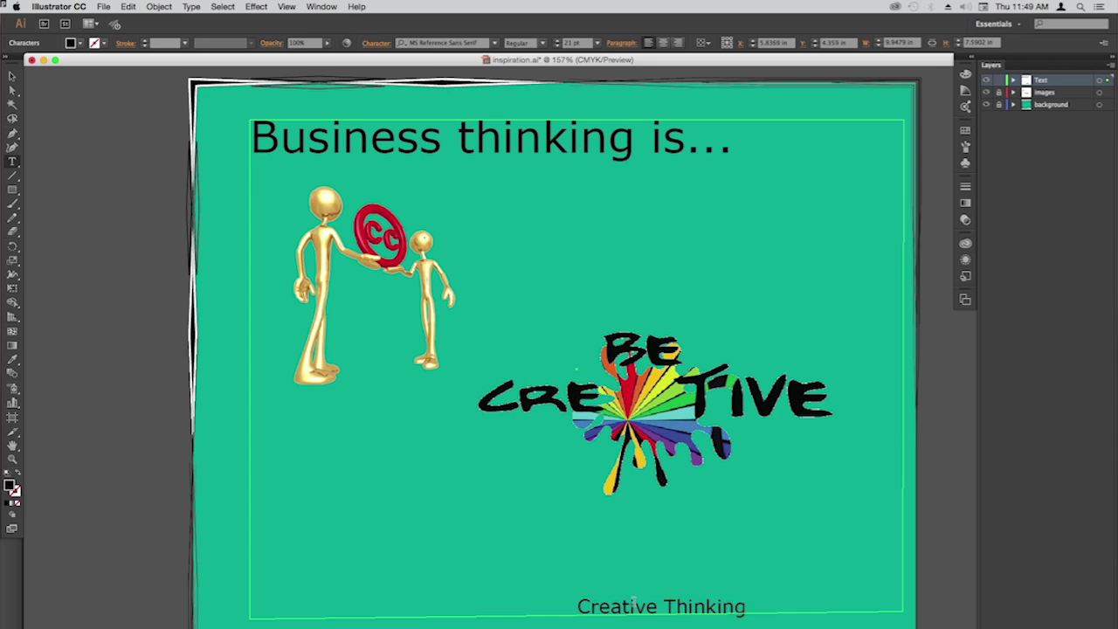
double_click(643, 606)
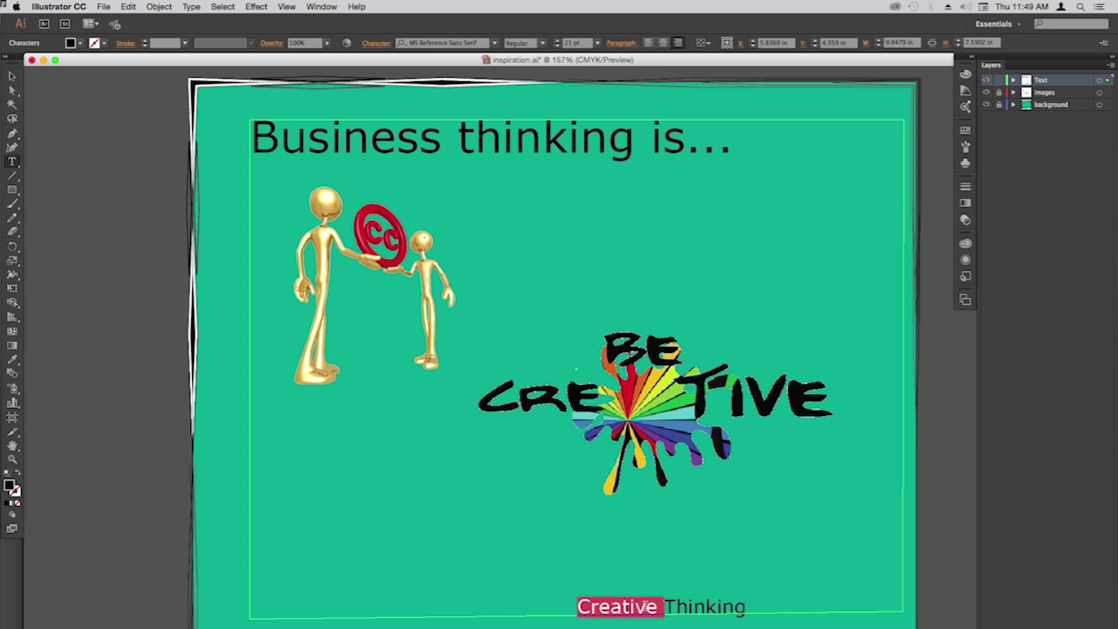
triple_click(651, 607)
key("super+c")
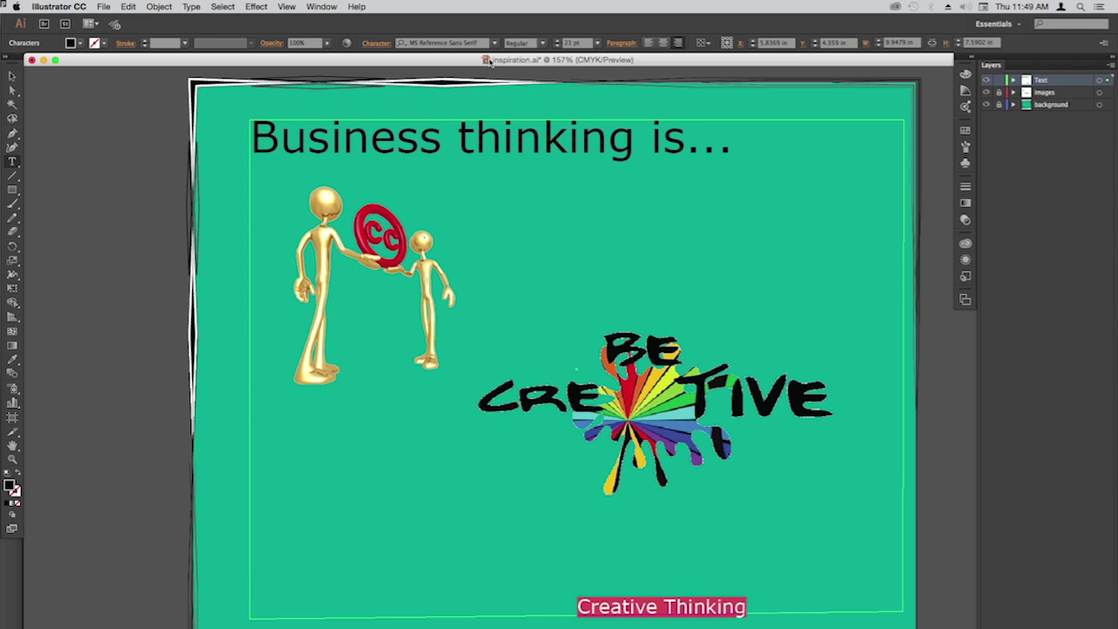
left_click(494, 43)
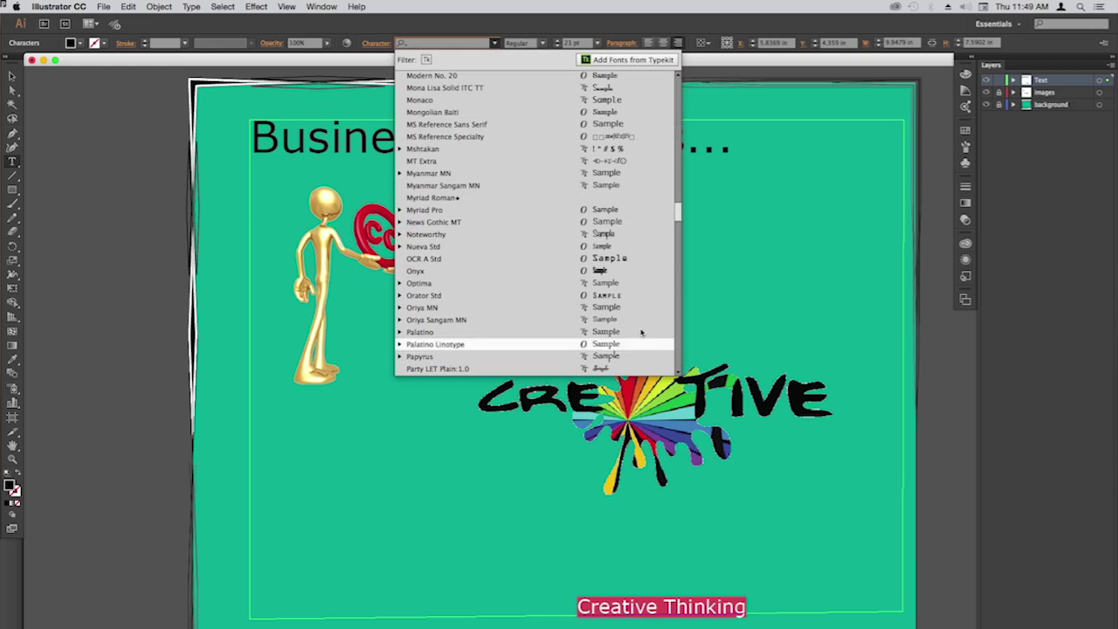
left_click_drag(677, 213, 673, 230)
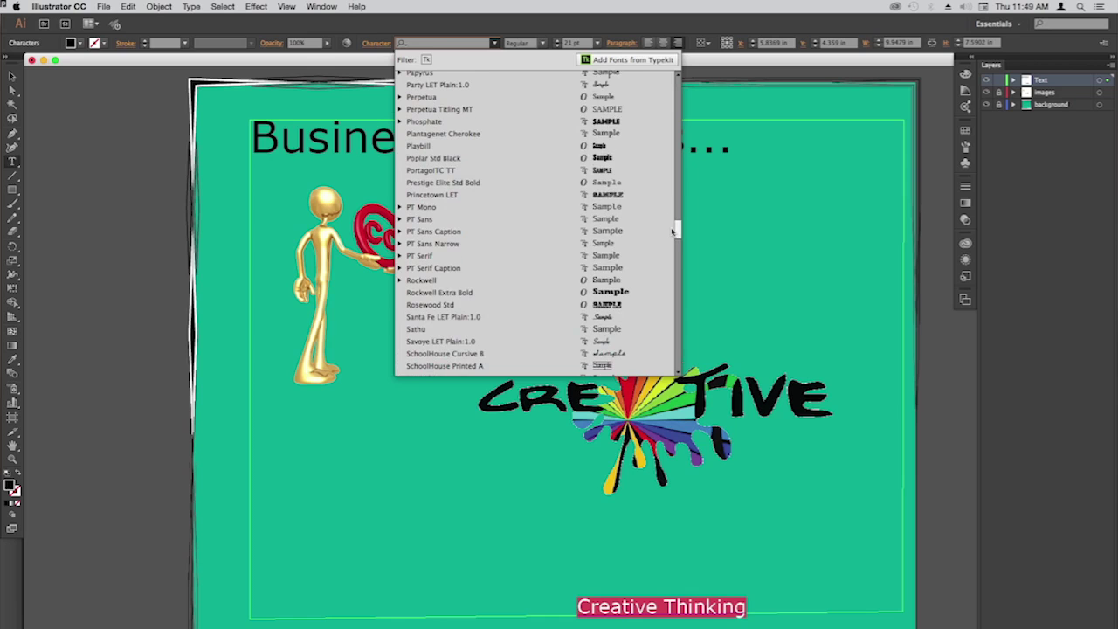
left_click(626, 341)
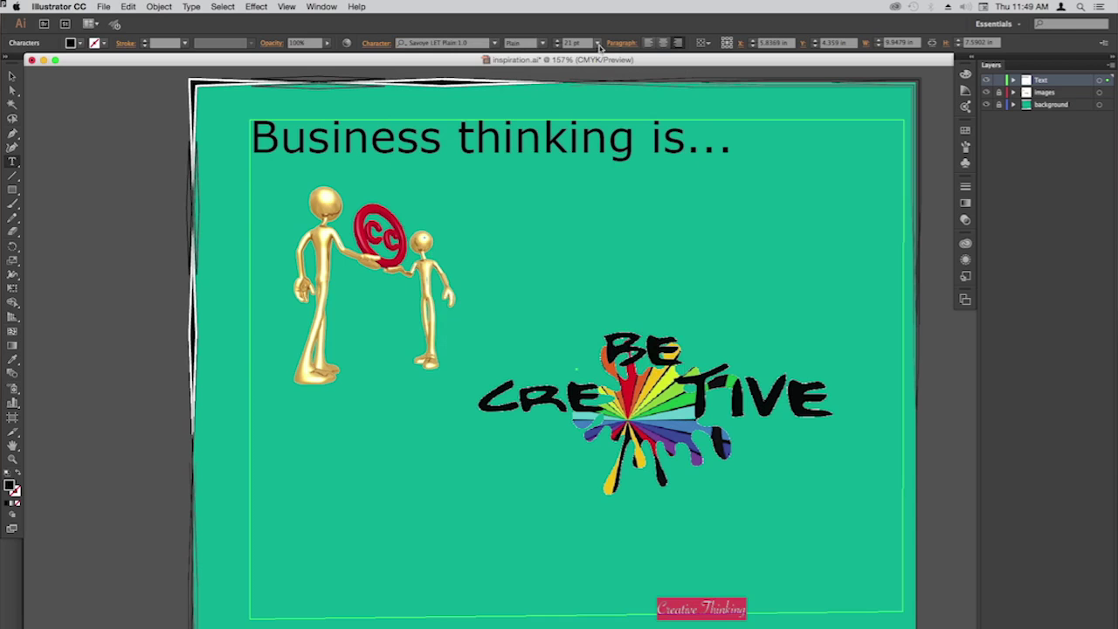
Try to set the "Creative Thinking" line to 60 pt and undo the size change
left_click(598, 44)
left_click(614, 237)
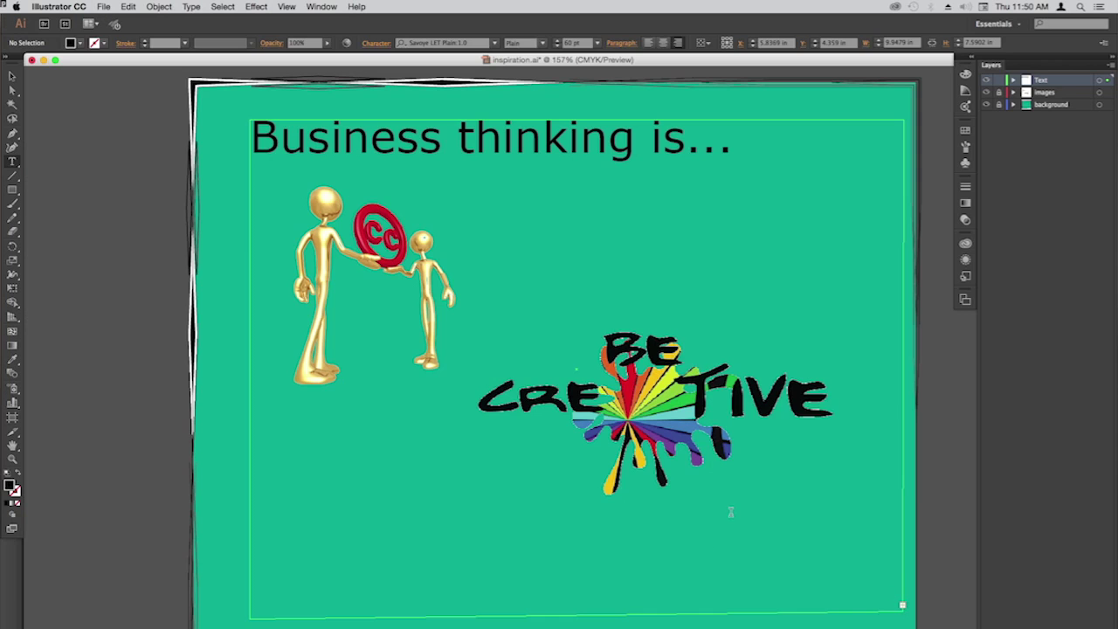
left_click(730, 512)
key("super+v")
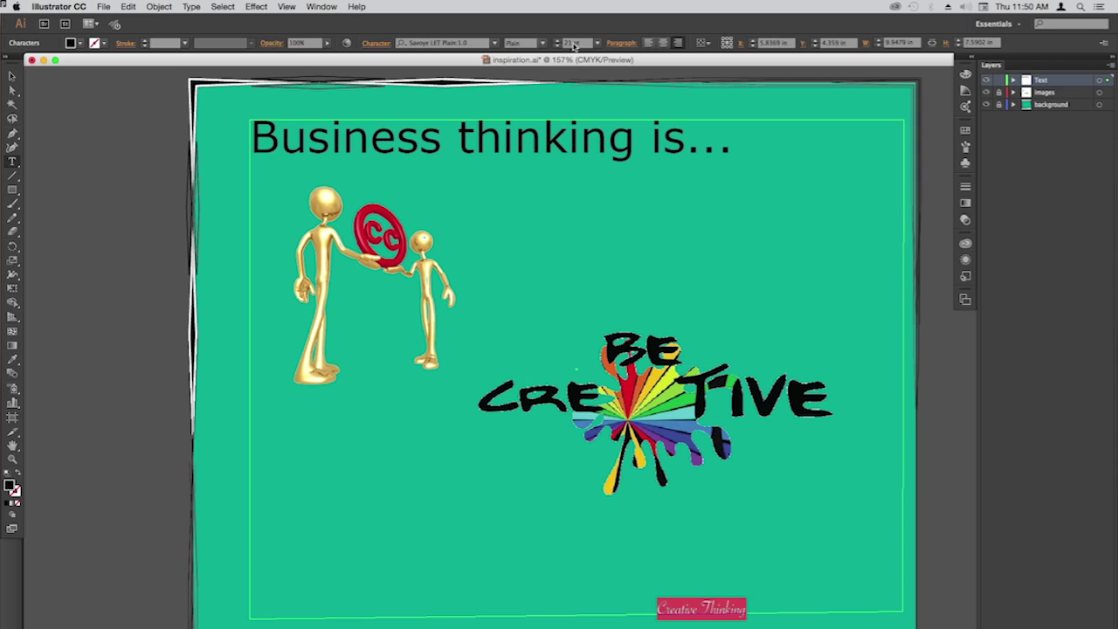
Set the "Creative Thinking" line to 48 pt and remove blank lines above it so it fits inside the text frame
left_click(596, 43)
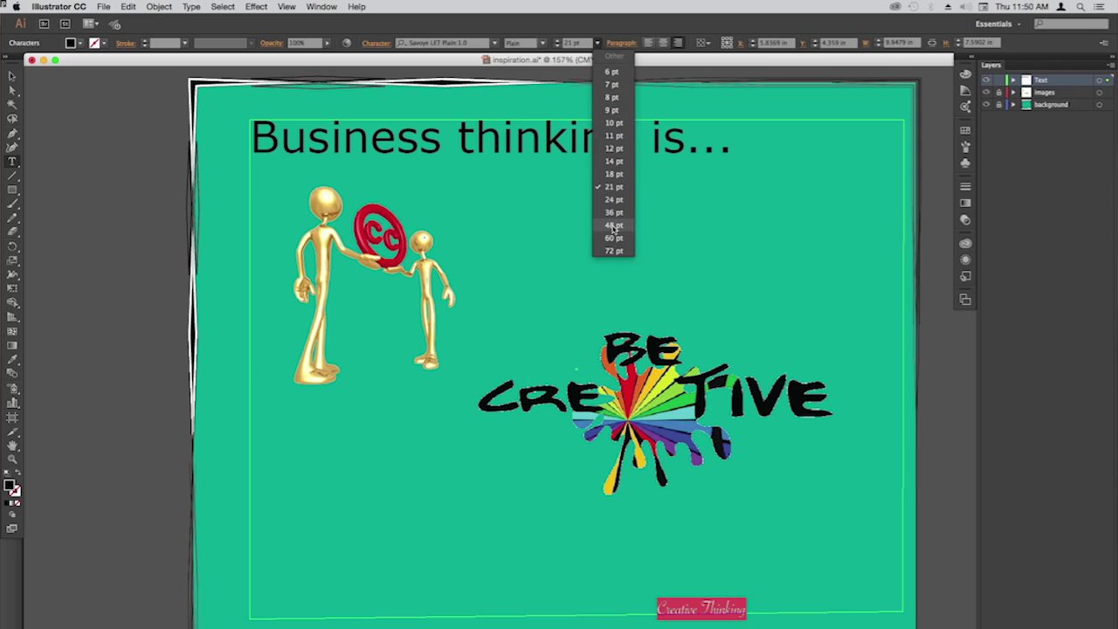
left_click(614, 224)
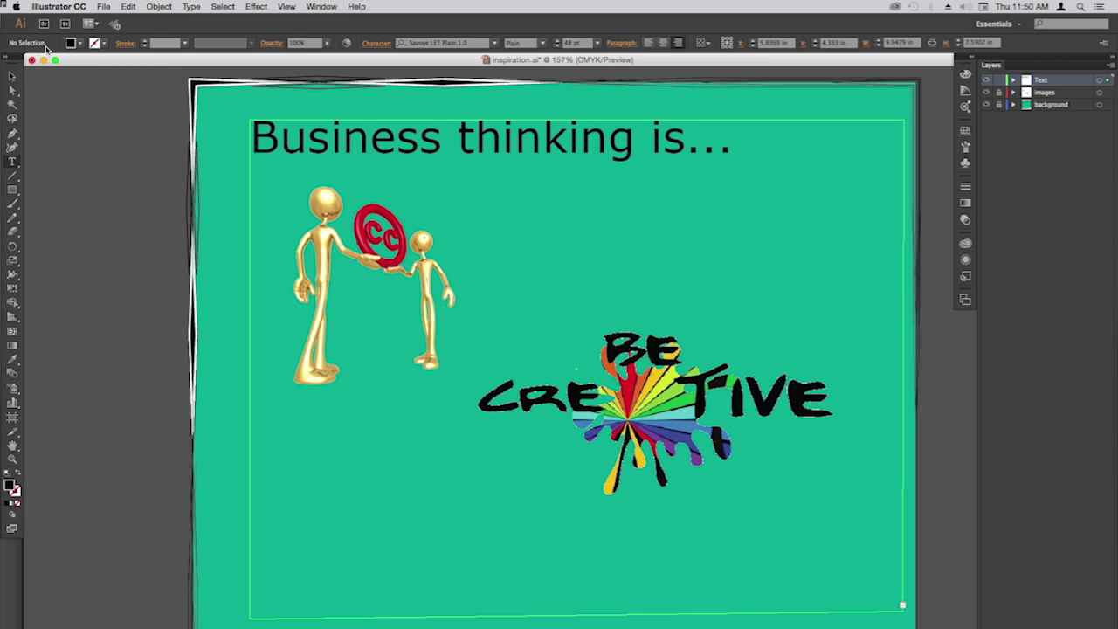
left_click(12, 90)
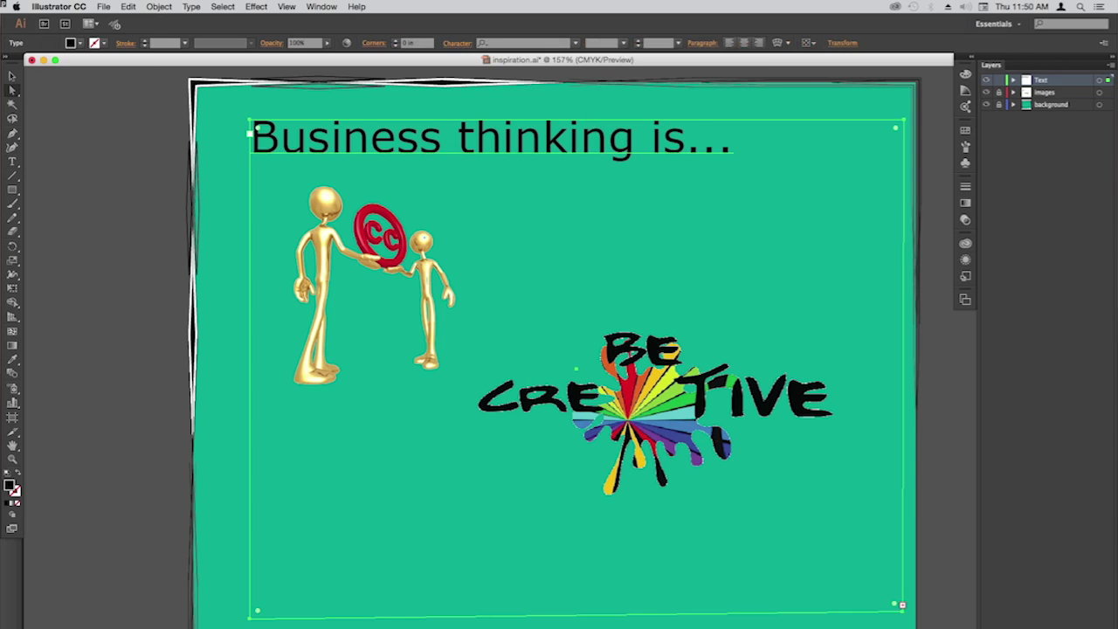
left_click(599, 599)
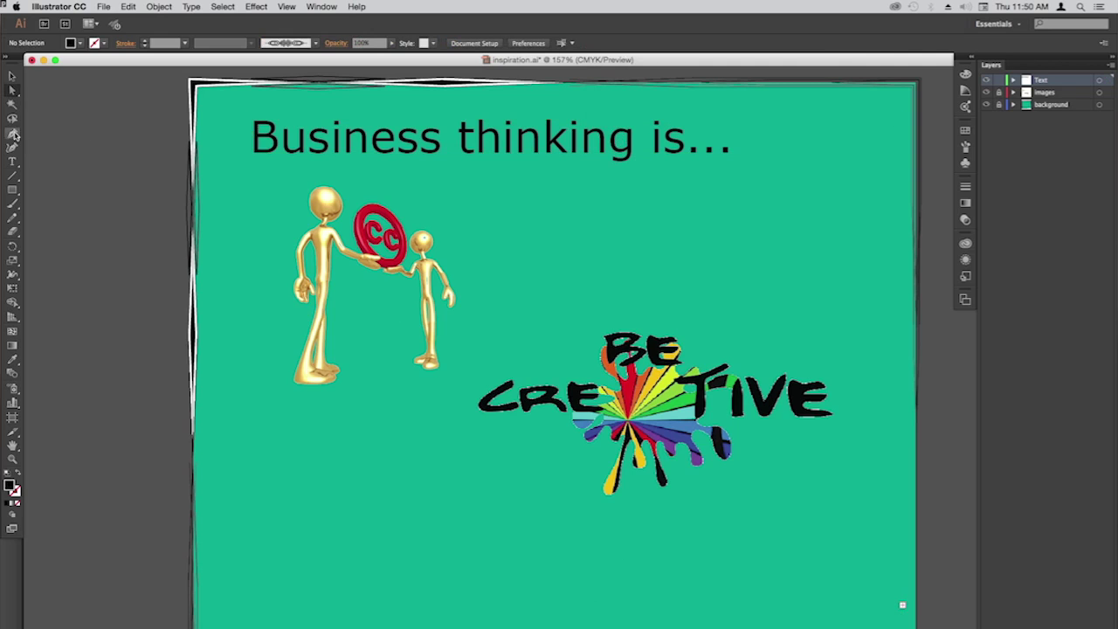
left_click(319, 147)
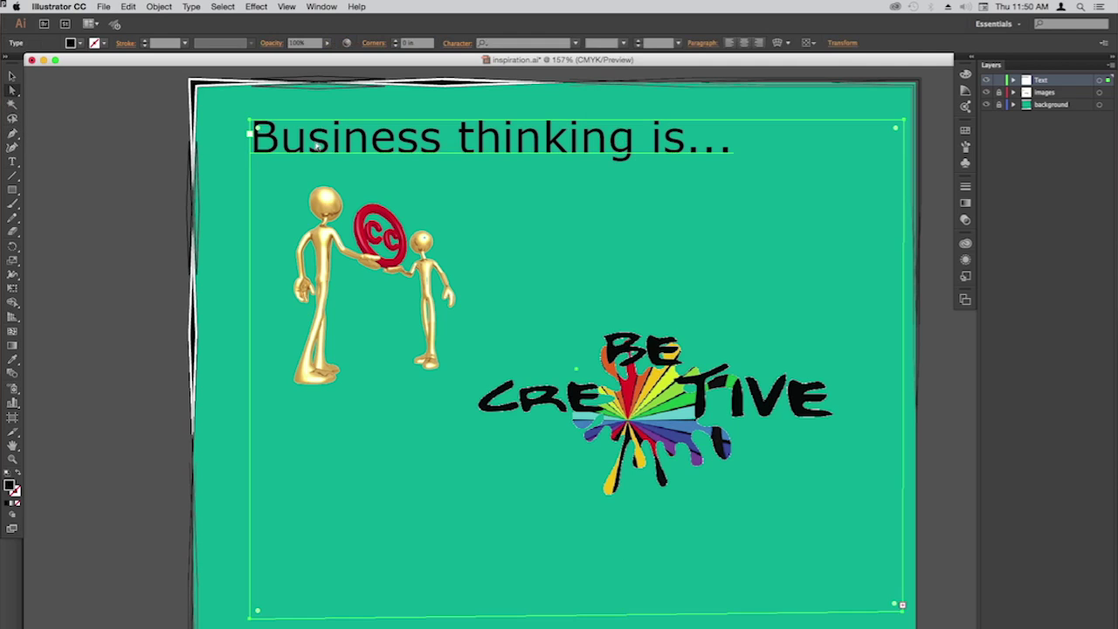
double_click(319, 147)
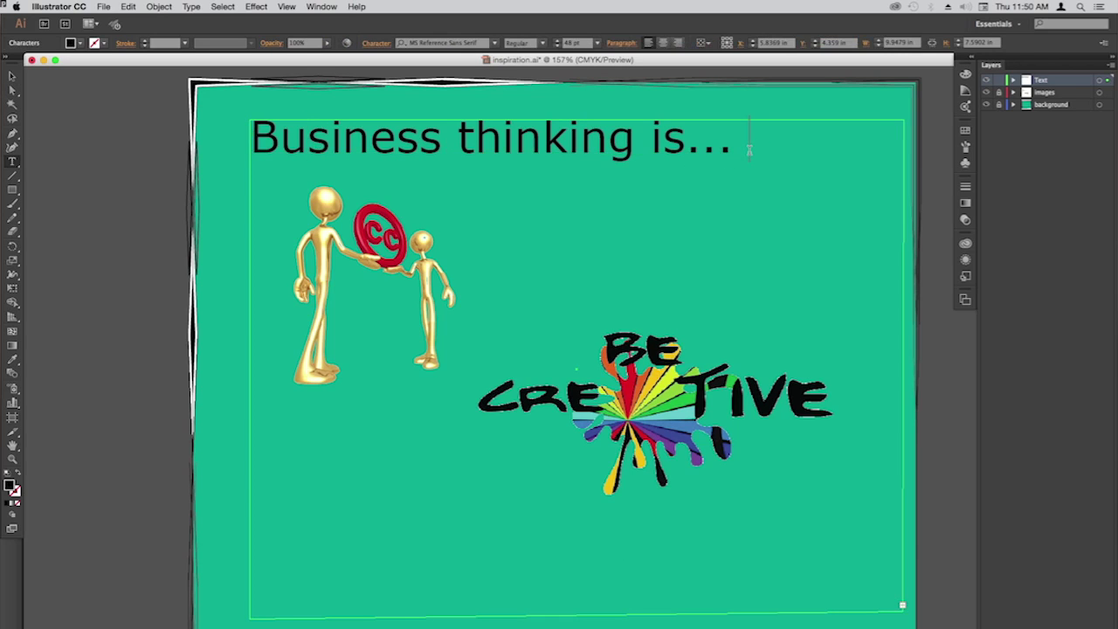
key("super+v")
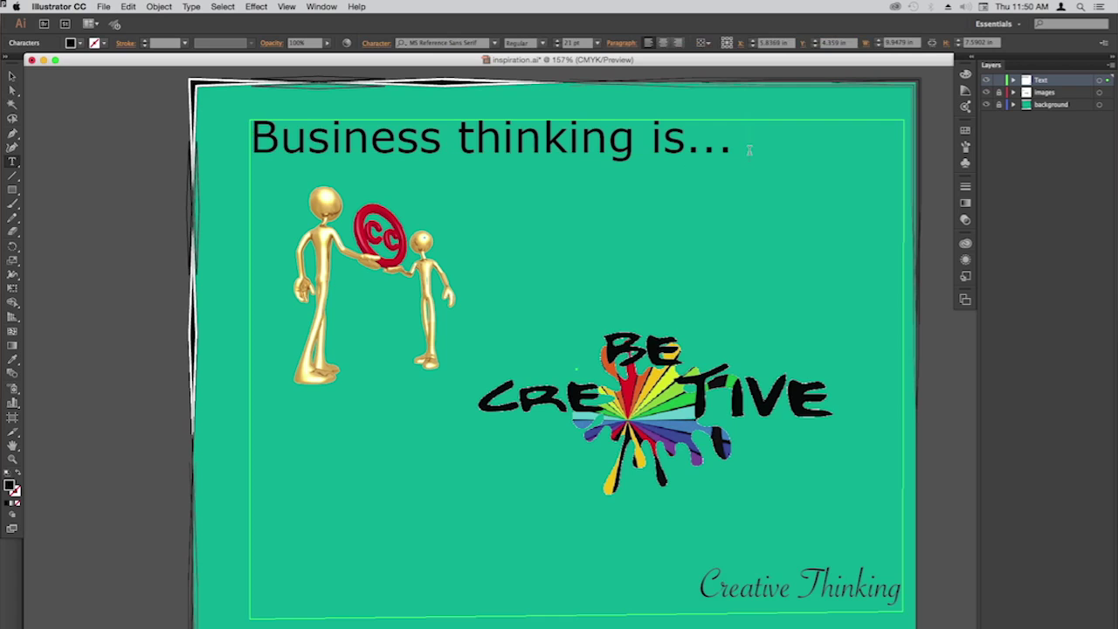
key("BackSpace")
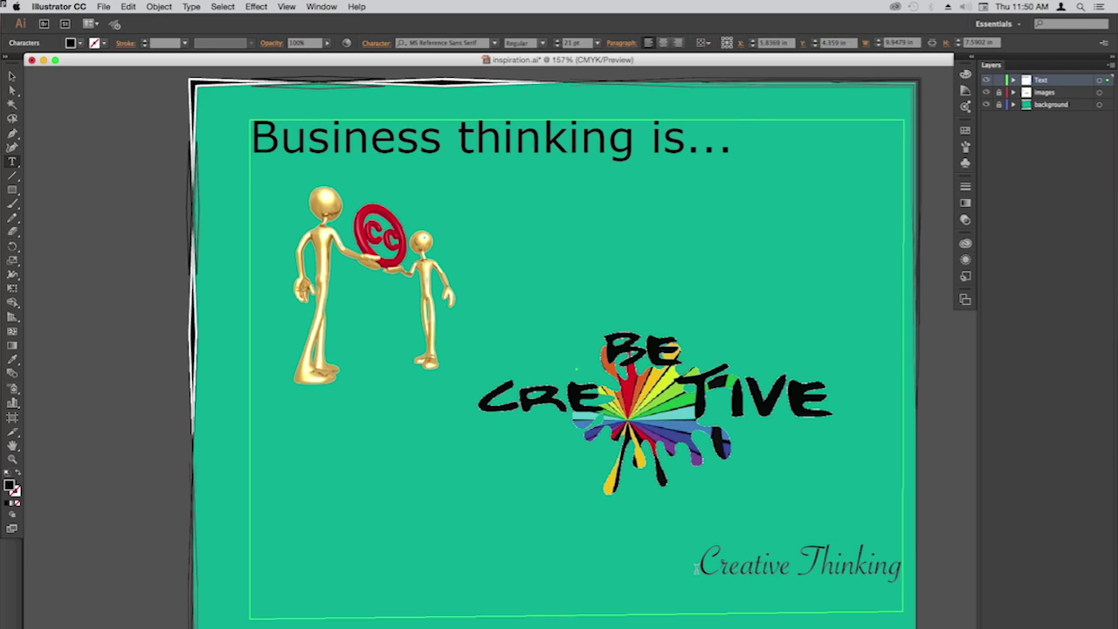
Set the "Creative Think" part of the closing line to 60 pt
left_click_drag(700, 558, 869, 566)
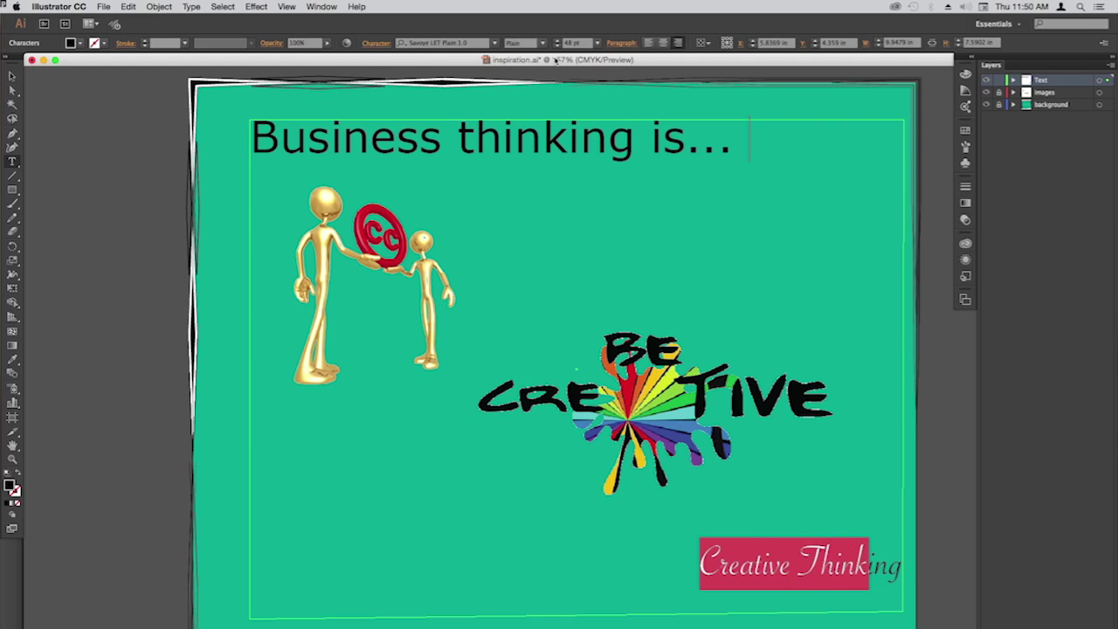
left_click(598, 43)
left_click(620, 238)
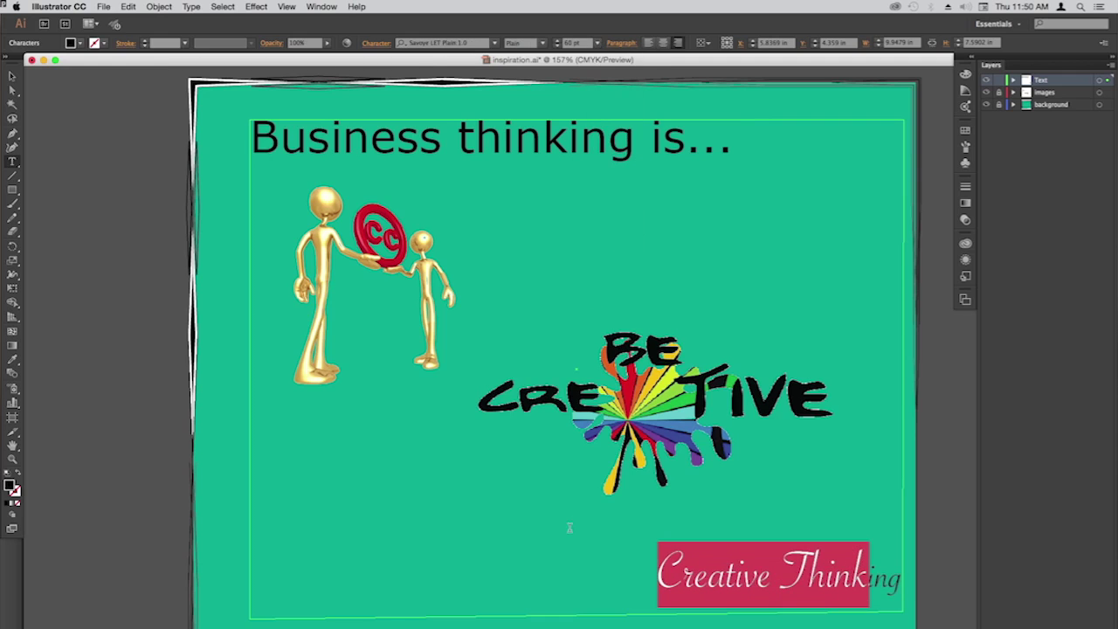
Change the fill of the word "Creative" to the dark colour 1E211D with the Color Picker
left_click_drag(657, 576, 772, 577)
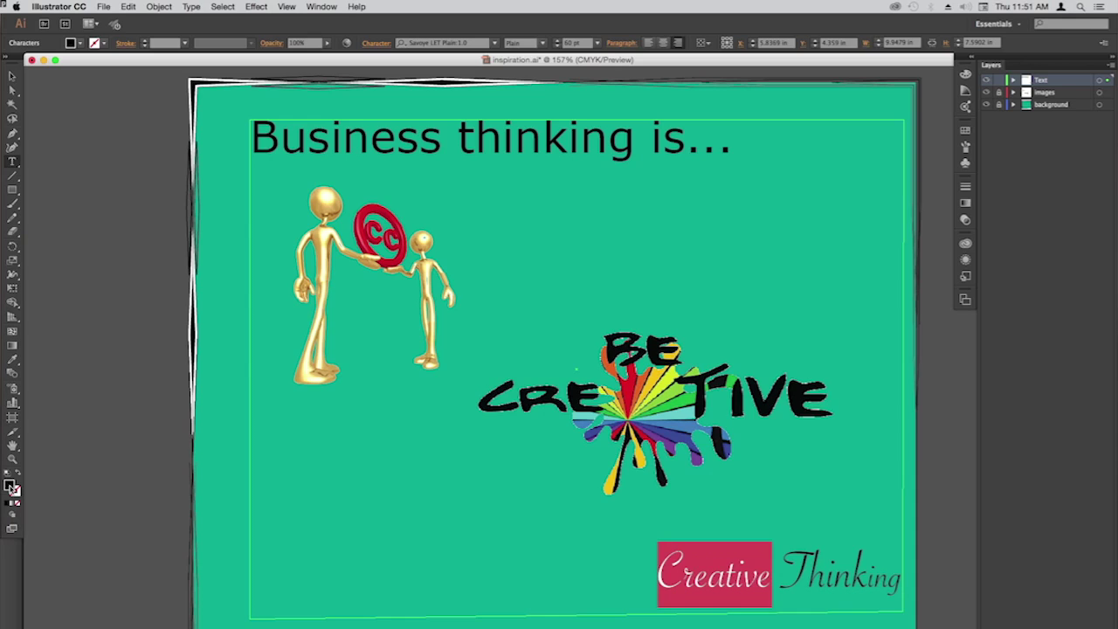
left_click(80, 44)
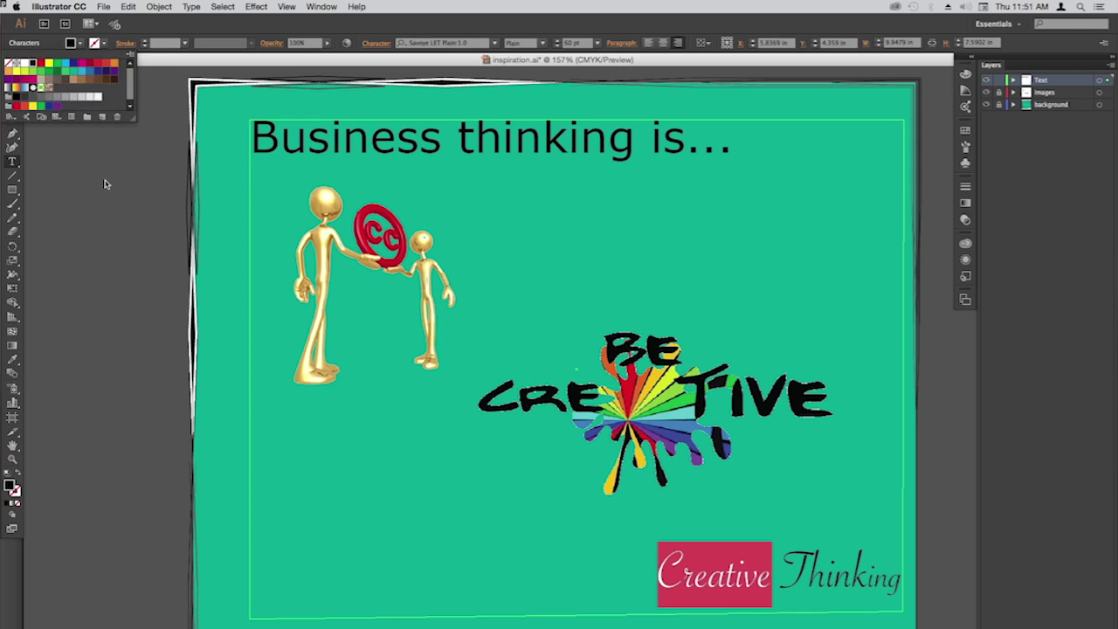
key("Escape")
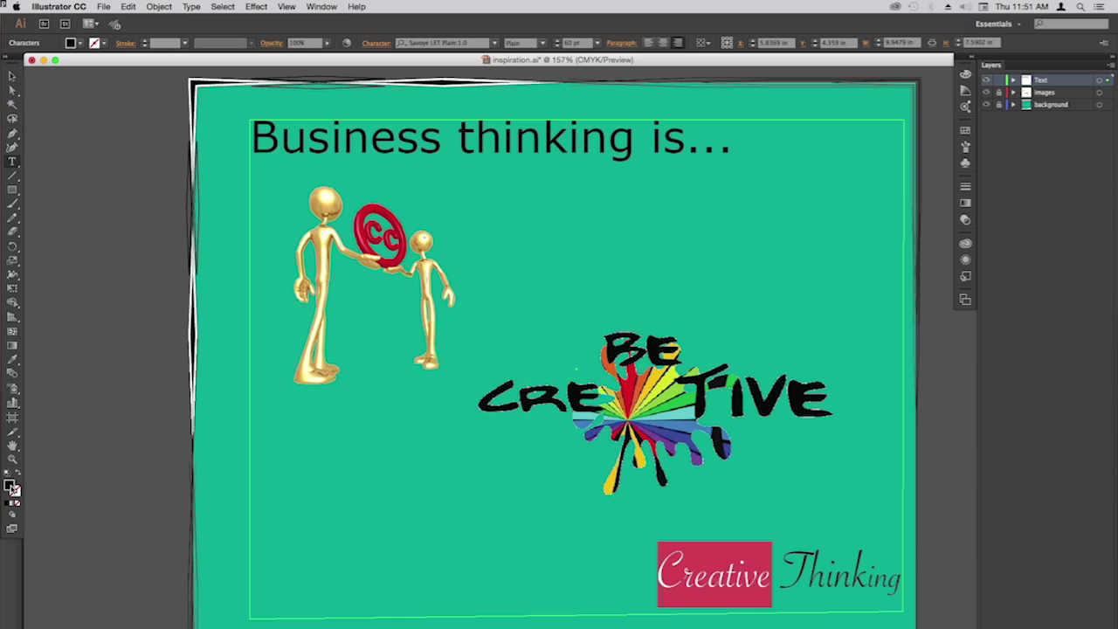
double_click(13, 488)
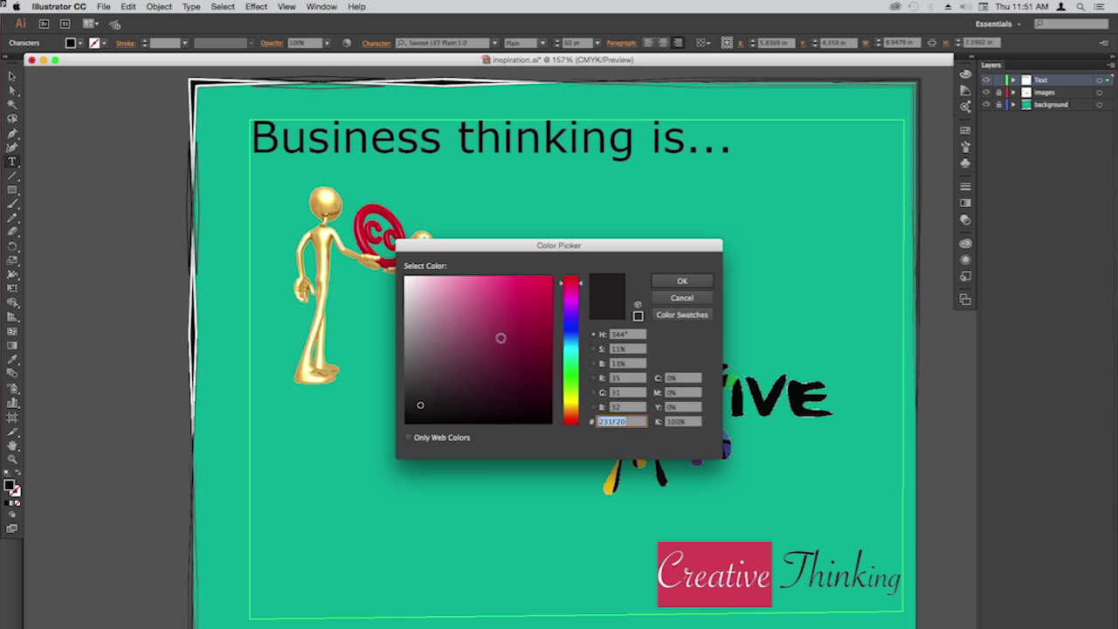
left_click(574, 381)
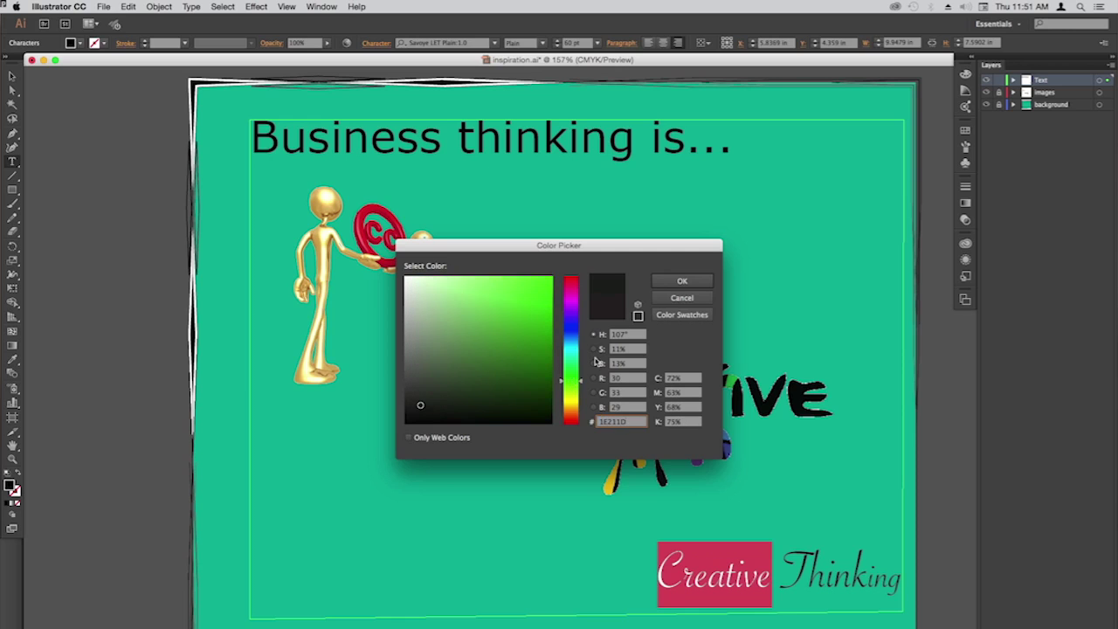
left_click(679, 281)
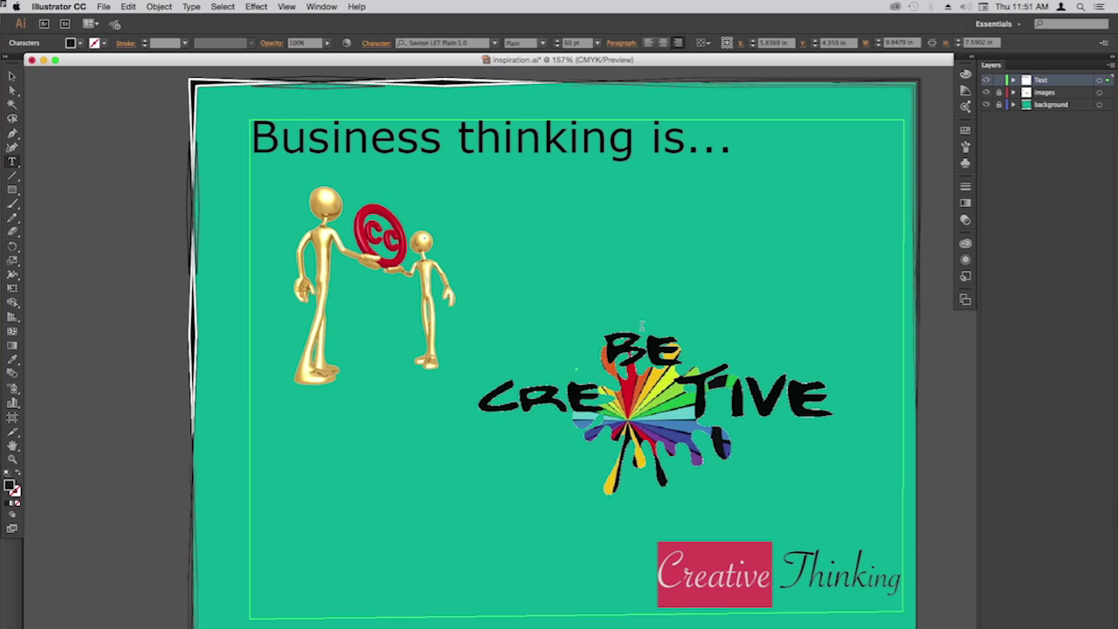
left_click(548, 529)
left_click_drag(783, 568, 899, 576)
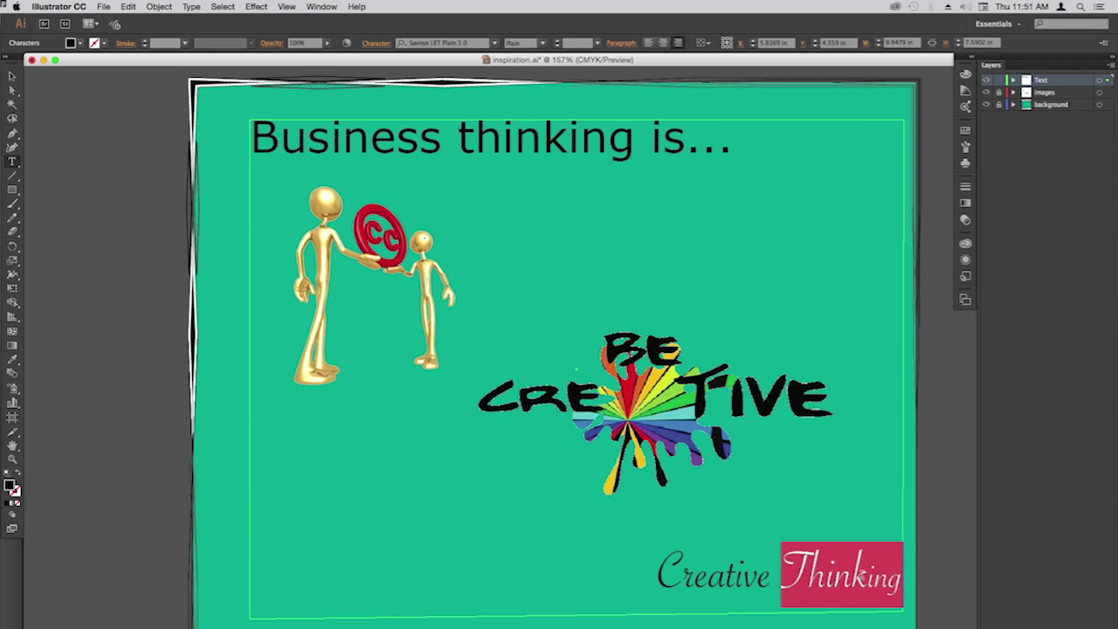
left_click(489, 138)
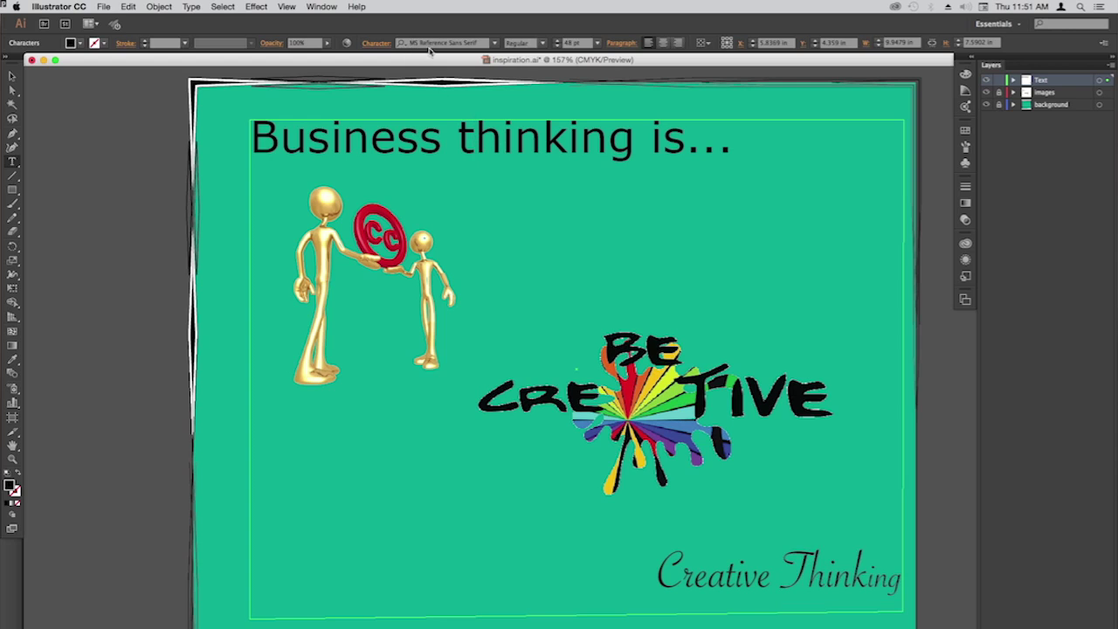
left_click_drag(775, 572, 916, 585)
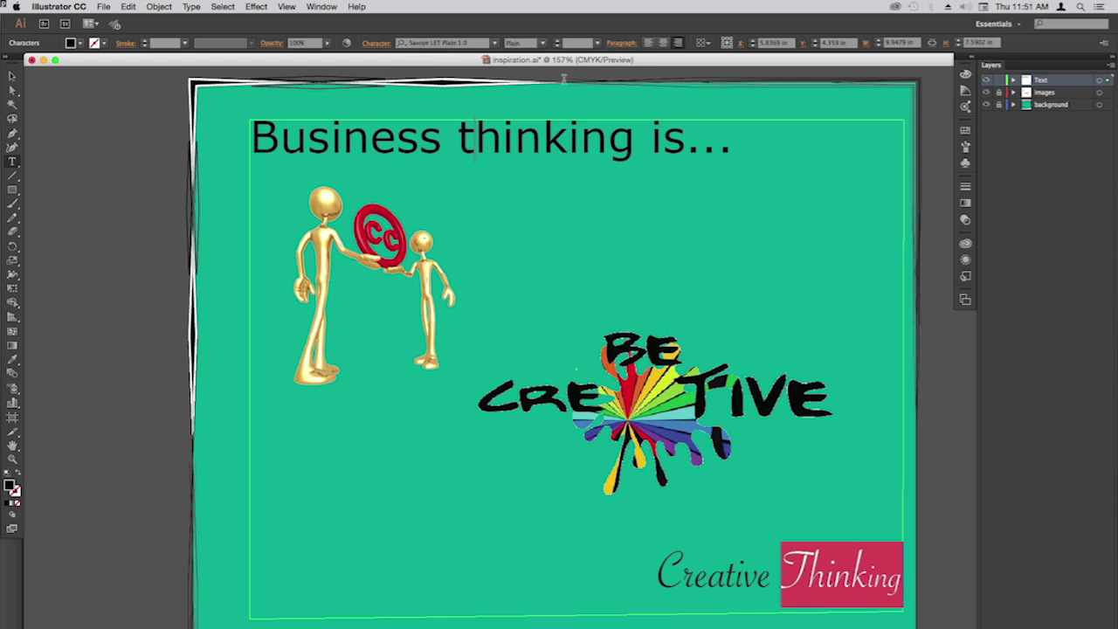
left_click(494, 43)
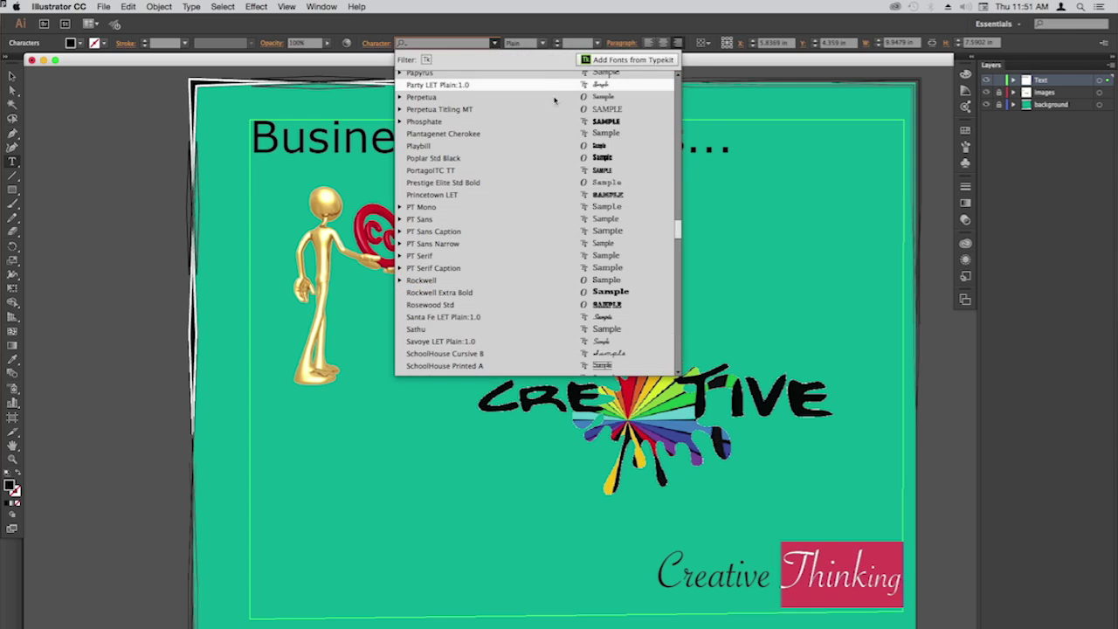
left_click_drag(680, 232, 679, 215)
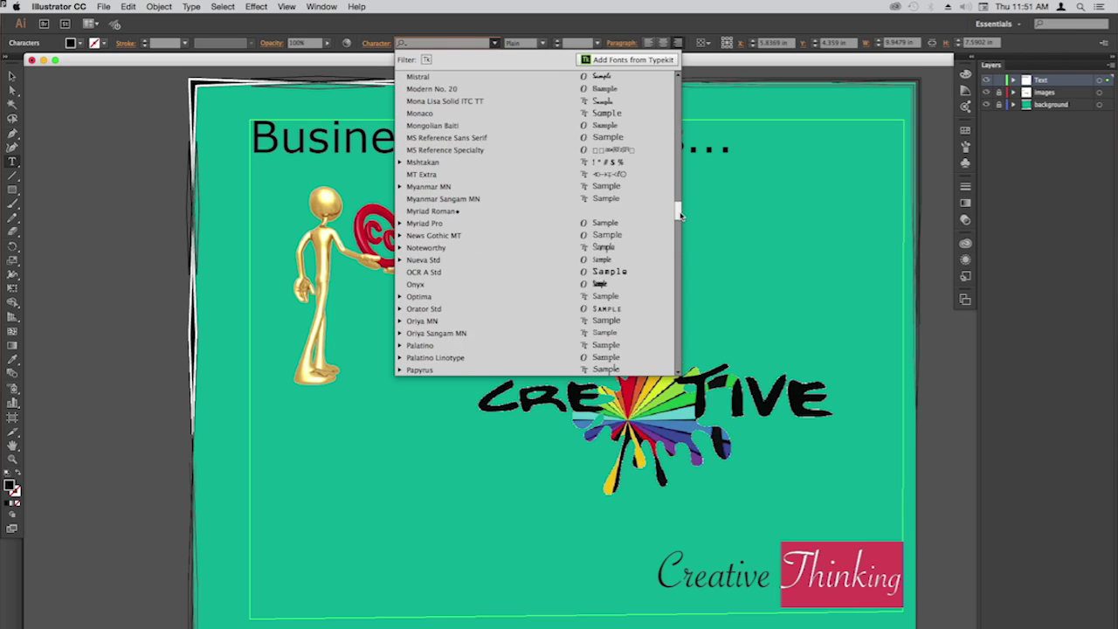
scroll(656, 171, "up", 2)
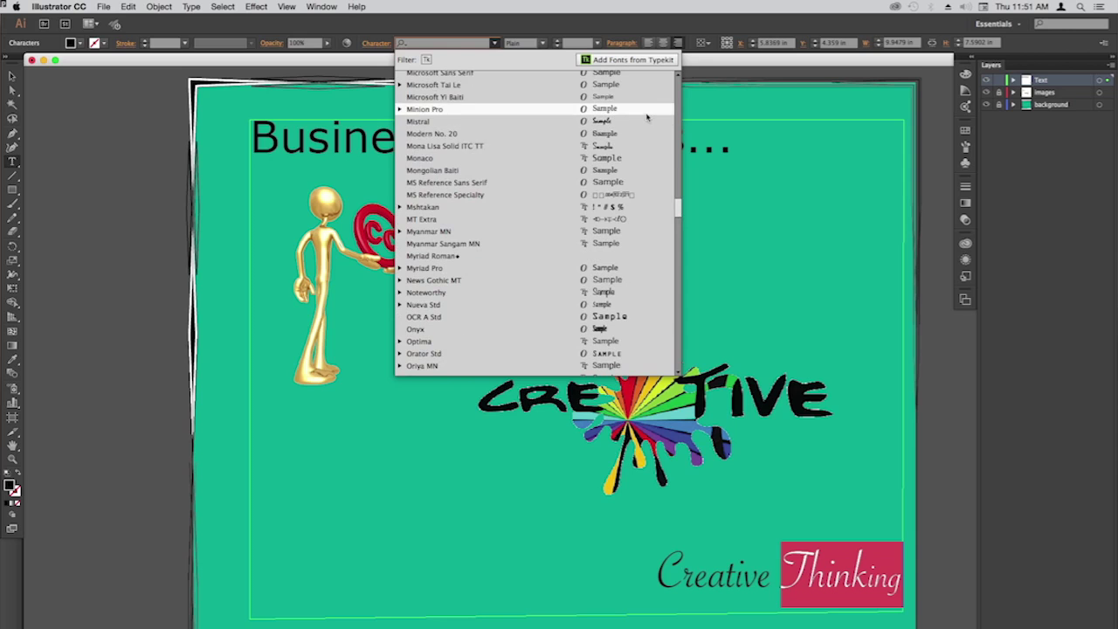
left_click(821, 316)
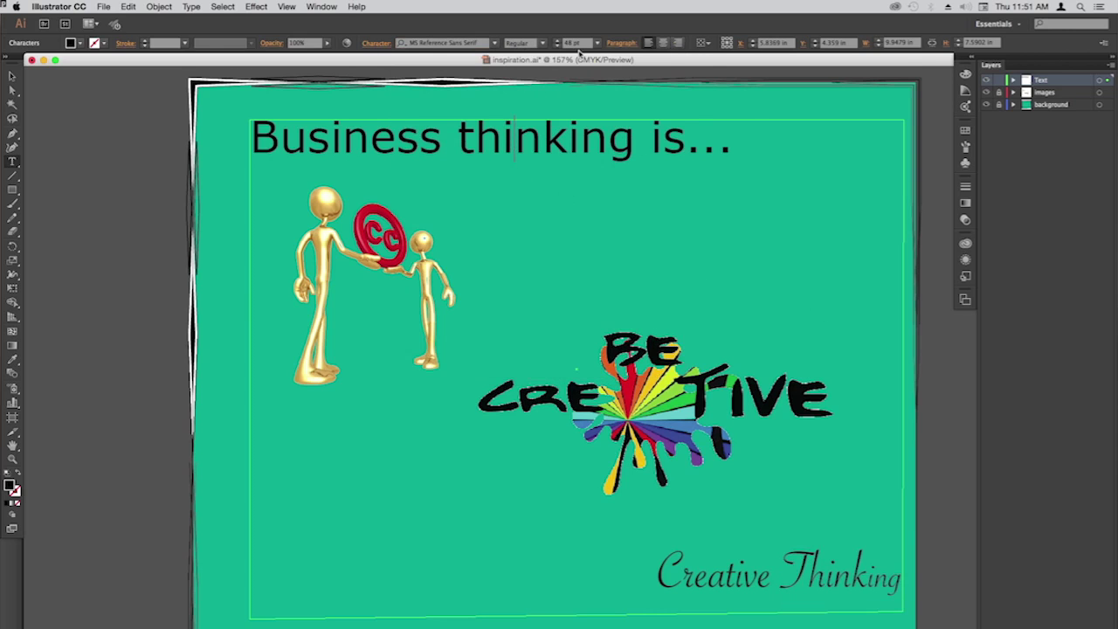
Set the font of the word "Thinking" in the closing line to MS Reference Sans Serif
key("super+a")
left_click_drag(781, 515, 905, 517)
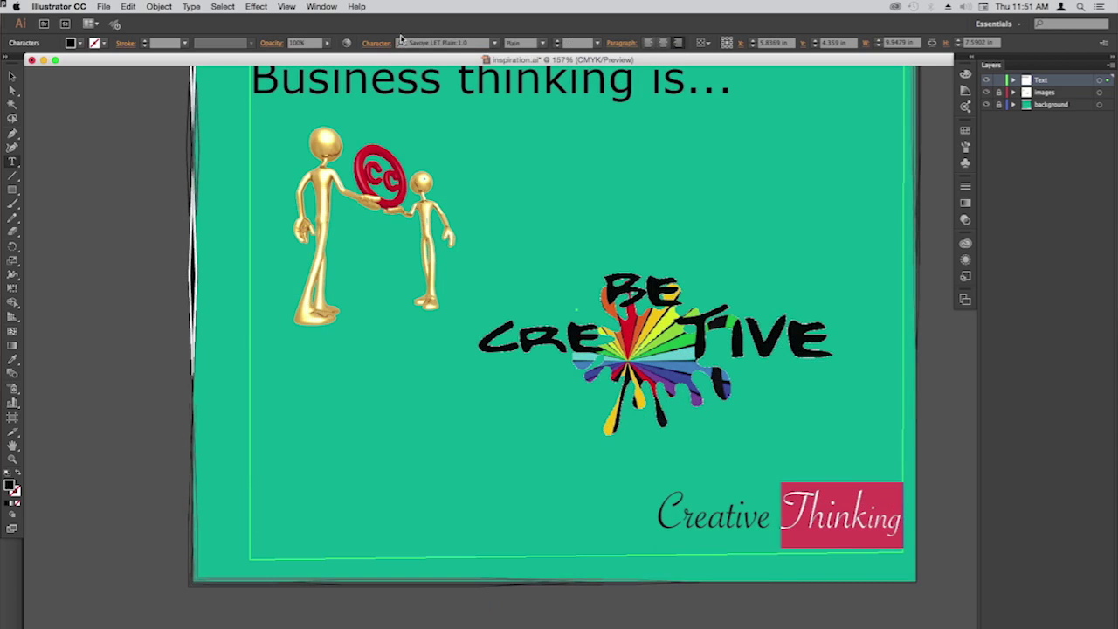
left_click(495, 43)
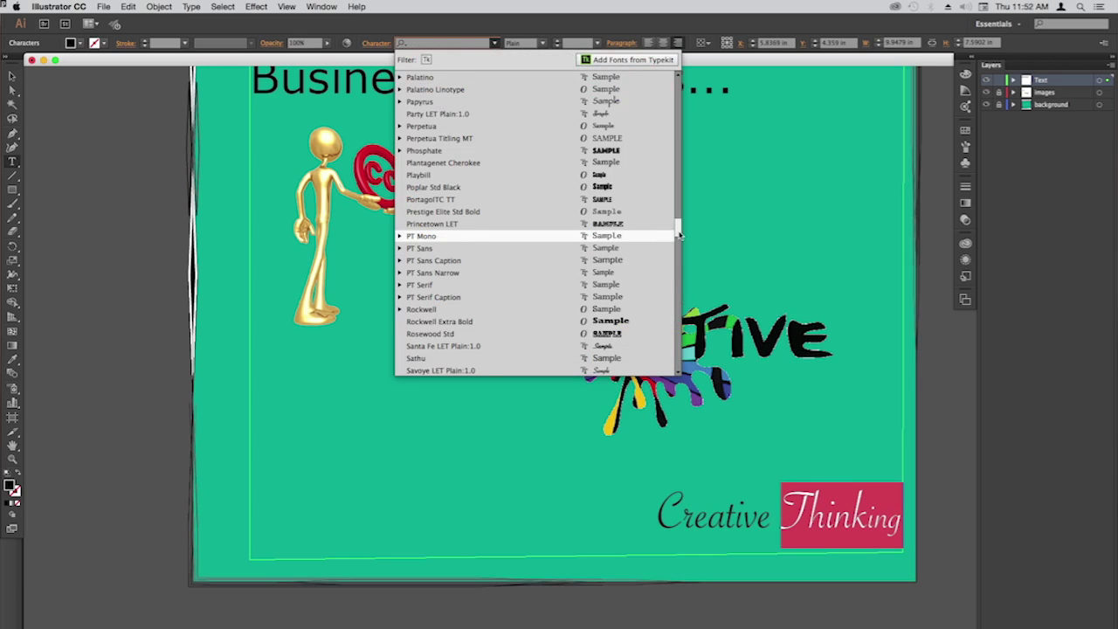
scroll(508, 208, "up", 8)
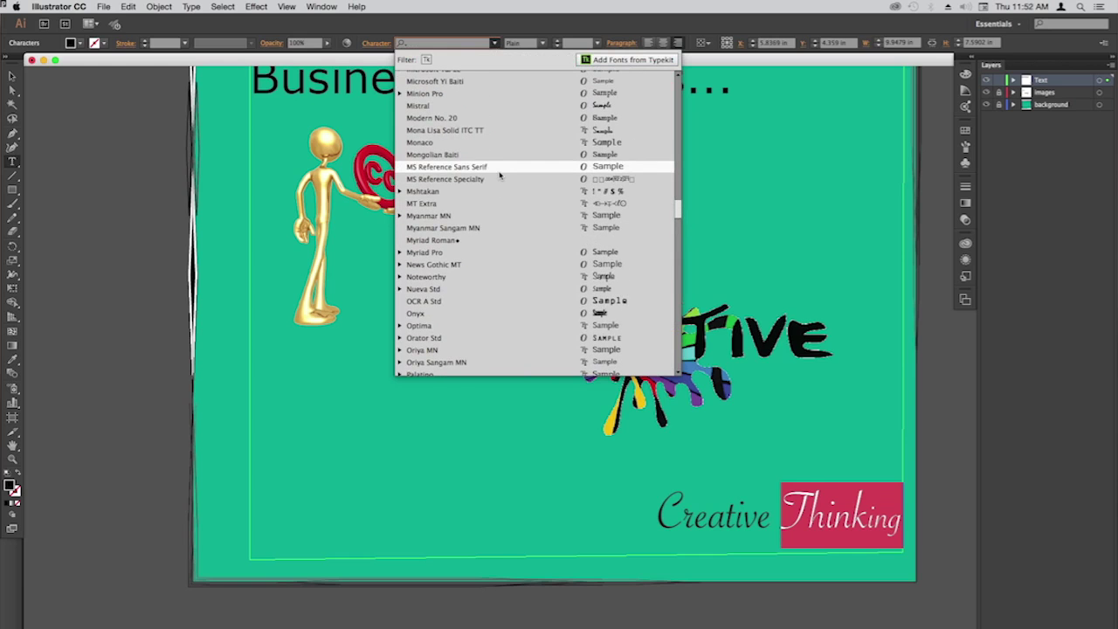
left_click(499, 166)
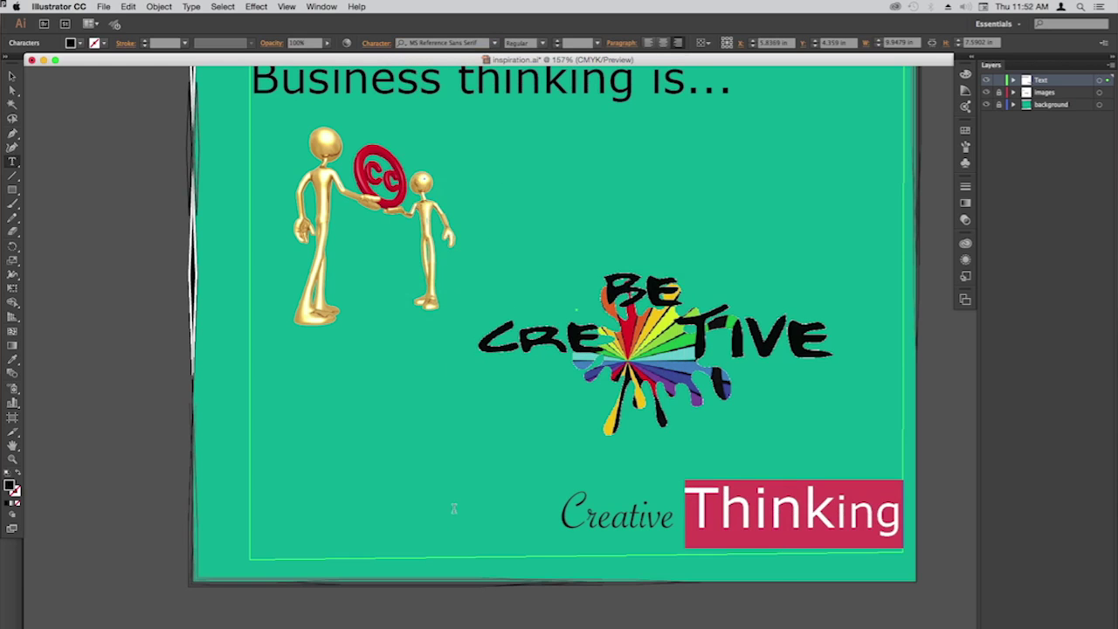
key("super+shift+a")
Try a green swatch as the fill of the letters "Creativ" in the closing line
left_click_drag(552, 517, 662, 525)
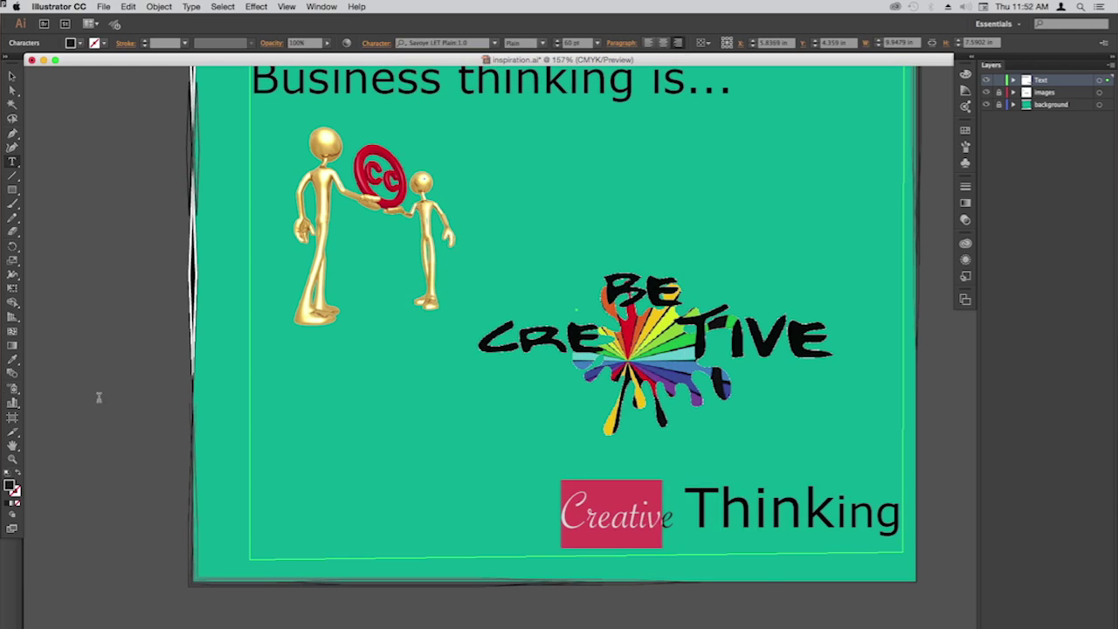
left_click(79, 43)
left_click(65, 72)
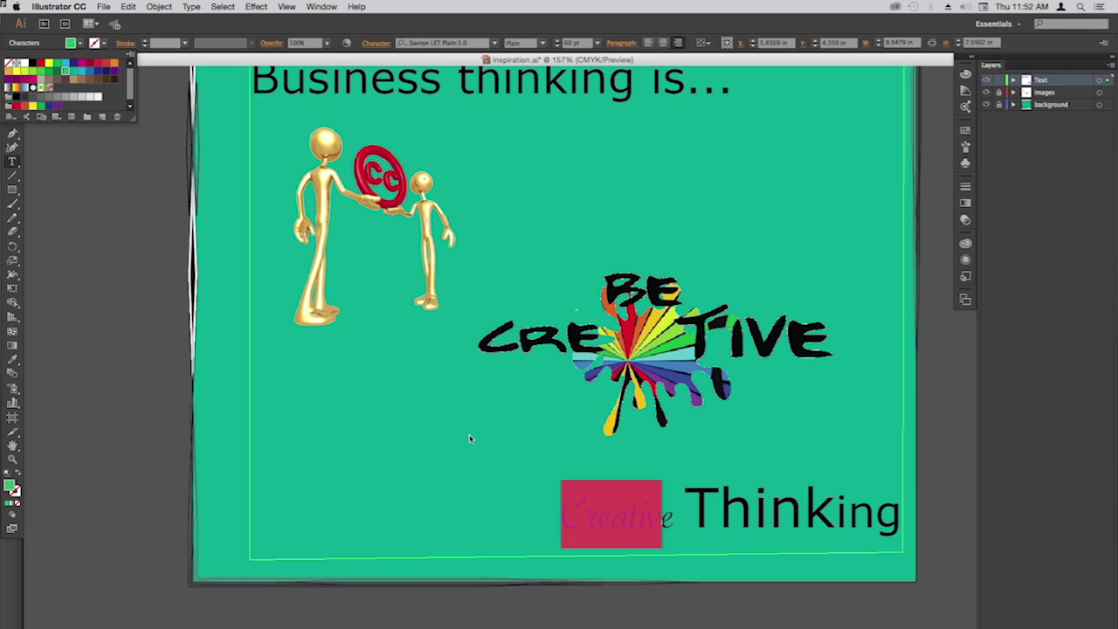
Fill the whole word "Creative" in the closing line with the yellow swatch C=5 M=0 Y=90 K=0
left_click_drag(675, 519, 662, 519)
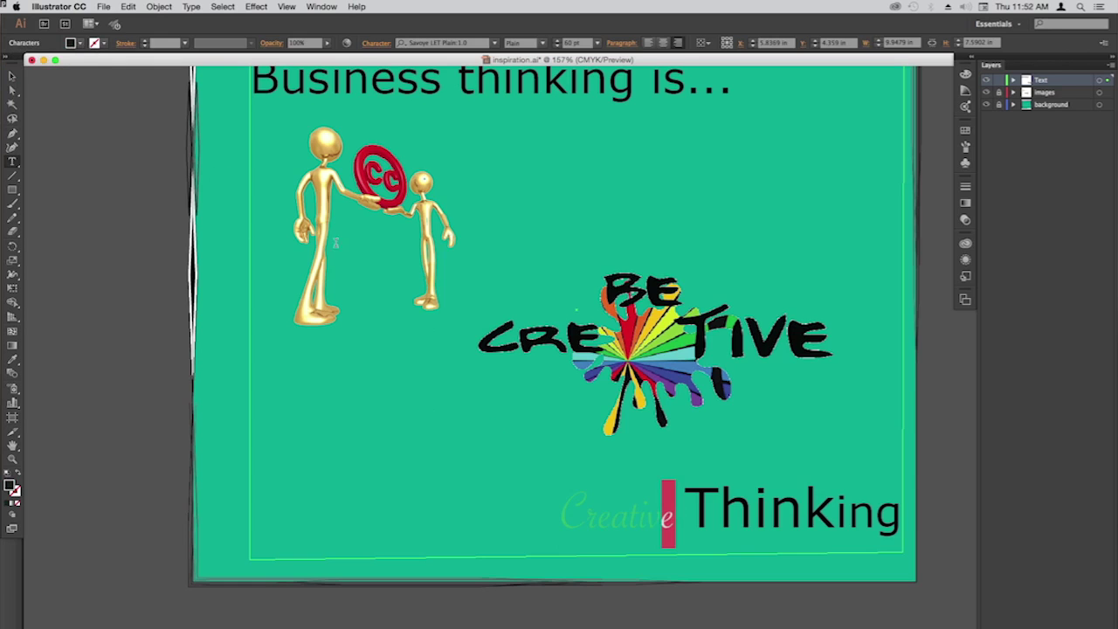
left_click(578, 504)
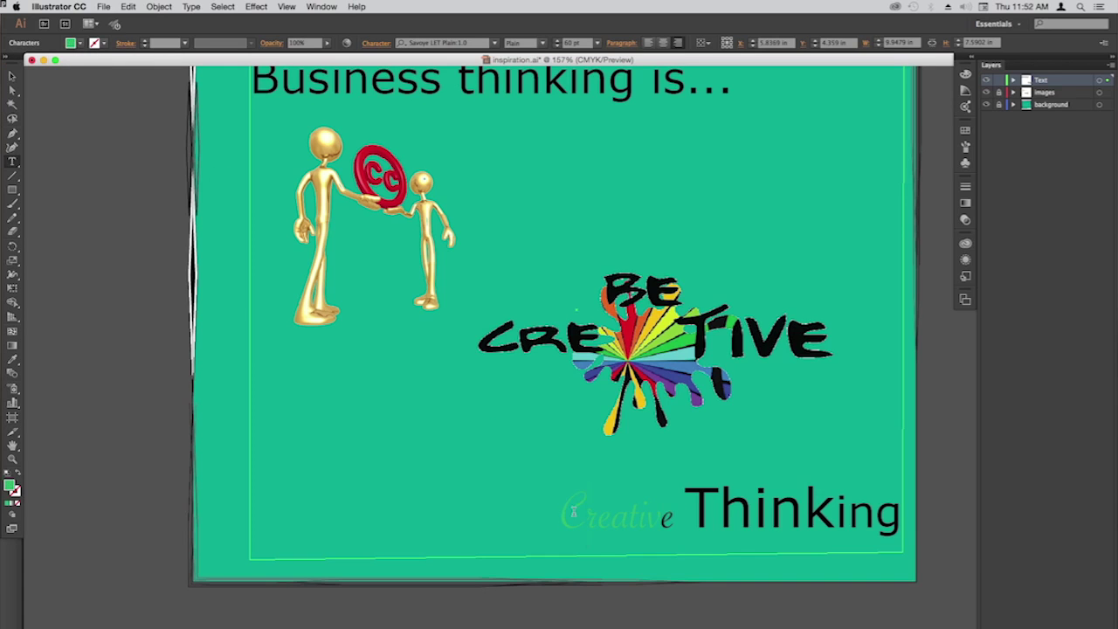
triple_click(572, 511)
left_click(584, 512)
double_click(581, 514)
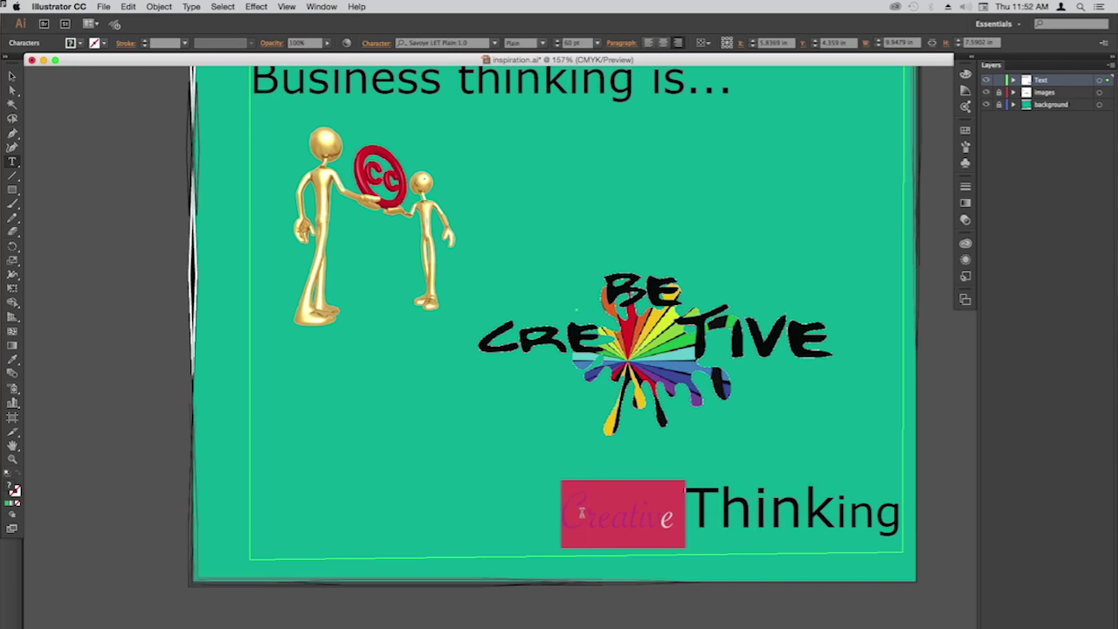
left_click(80, 46)
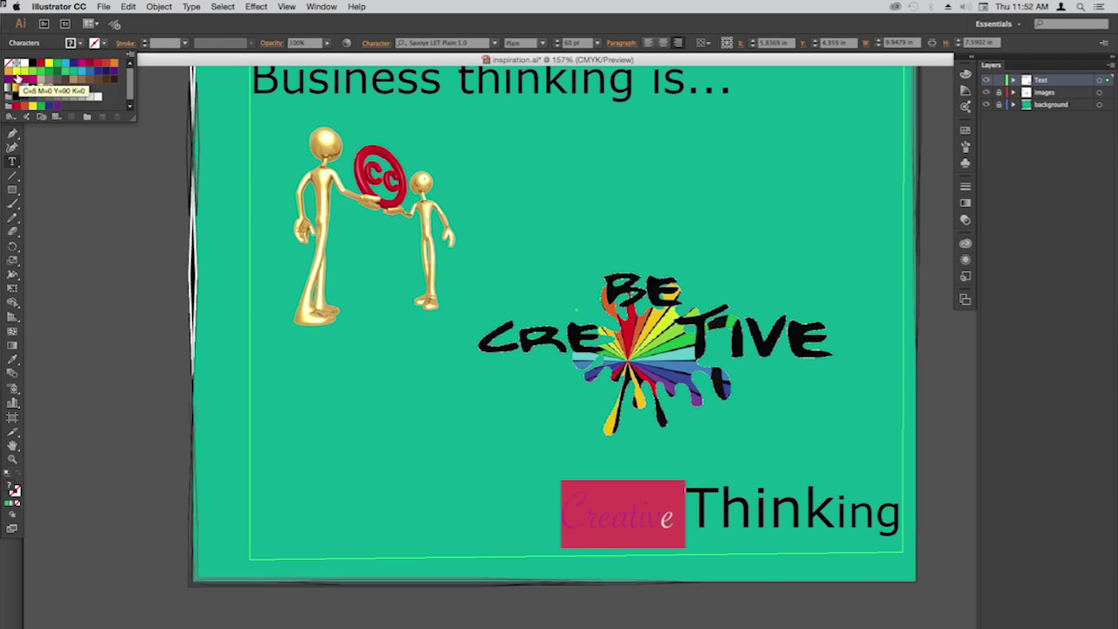
left_click(17, 75)
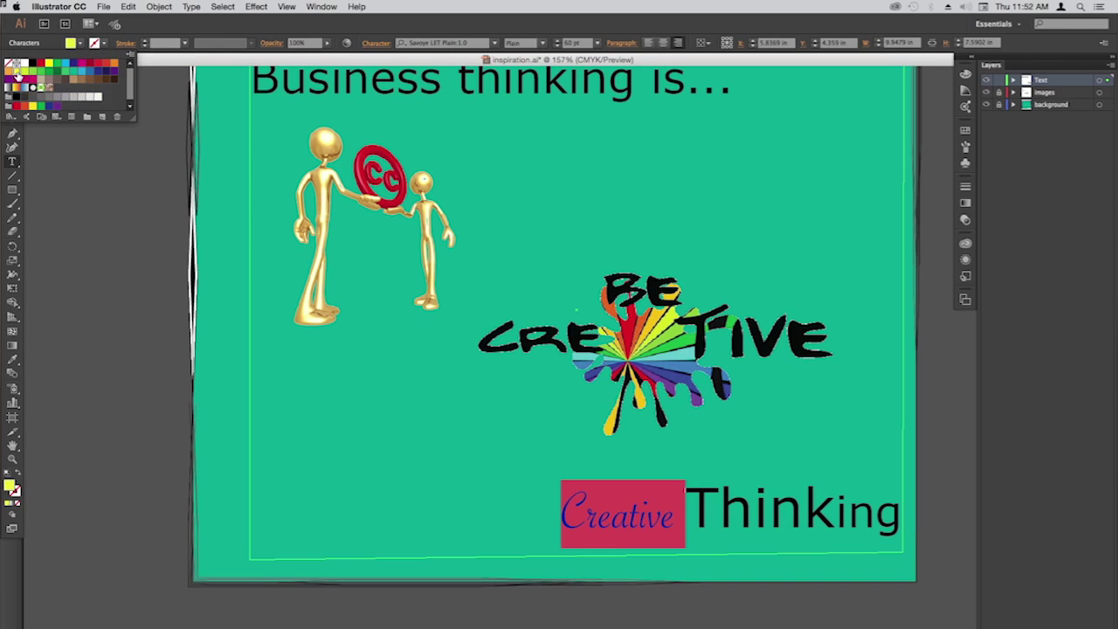
left_click(341, 379)
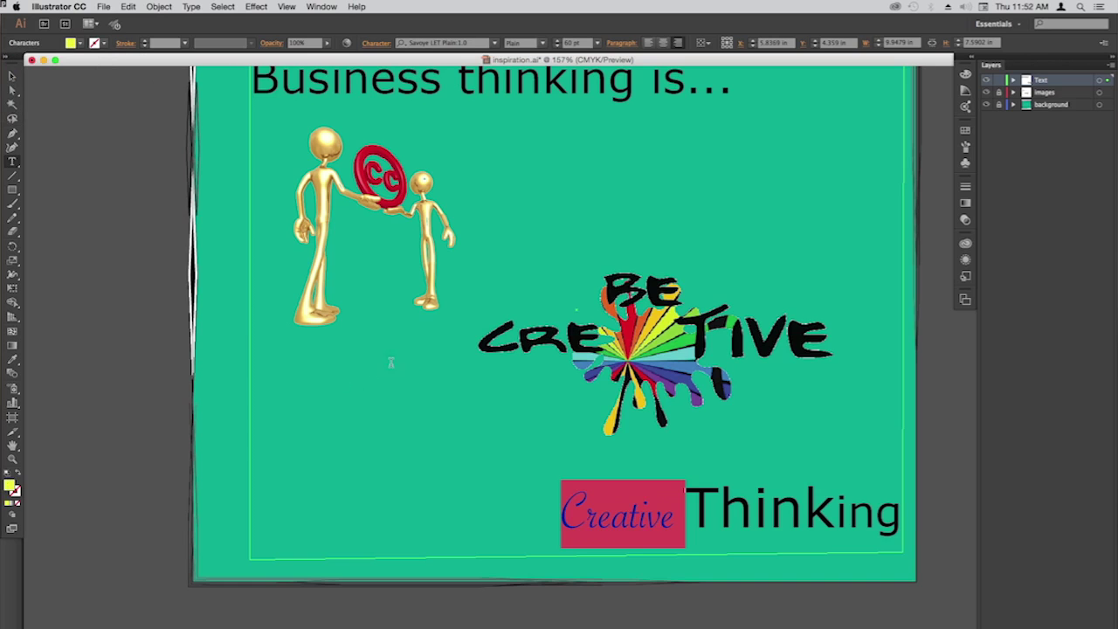
Draw an ellipse about 3.3 by 2.3 in in the empty area above the "Be Creative" image
left_click(12, 76)
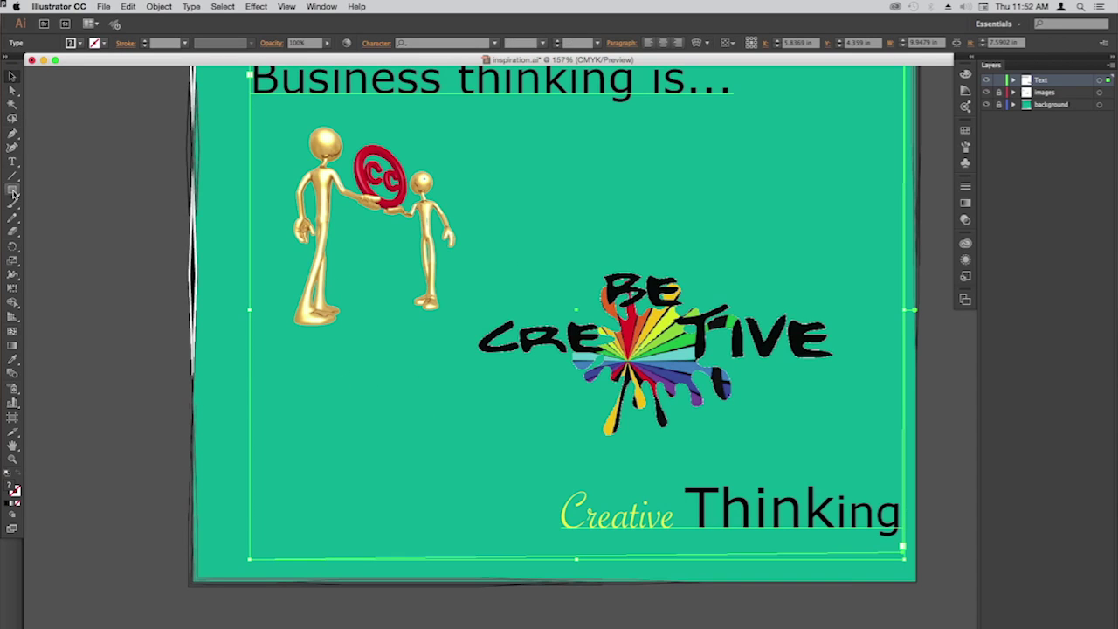
left_click_drag(13, 192, 67, 217)
left_click_drag(647, 129, 865, 279)
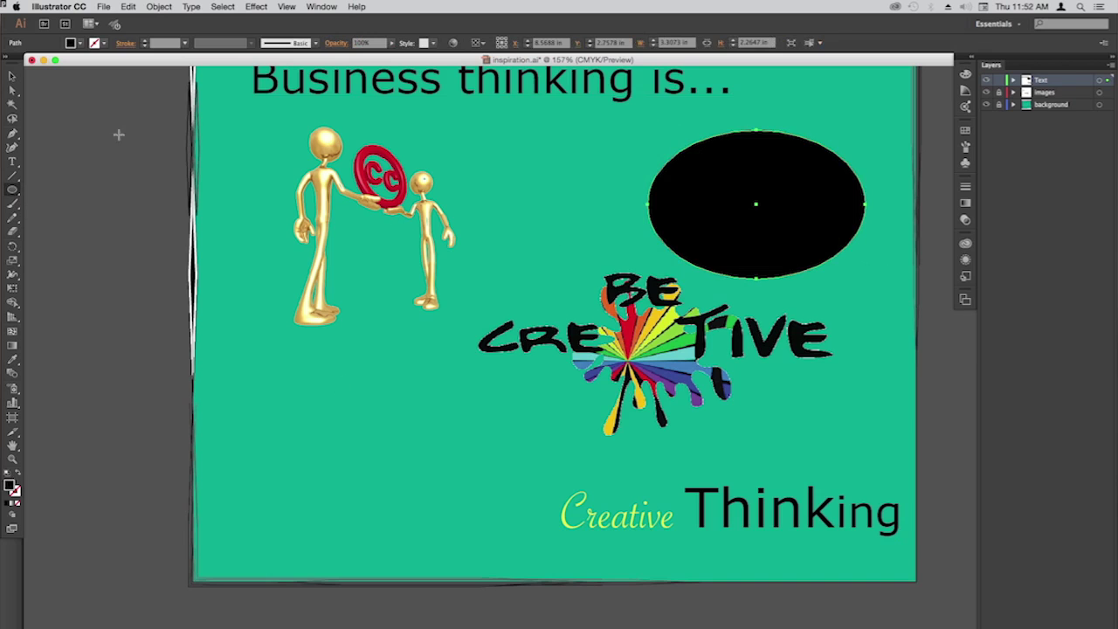
Open the Nature_Animal Skins pattern swatch library, place it clear of the artwork beside the ellipse and enlarge it vertically
left_click(79, 43)
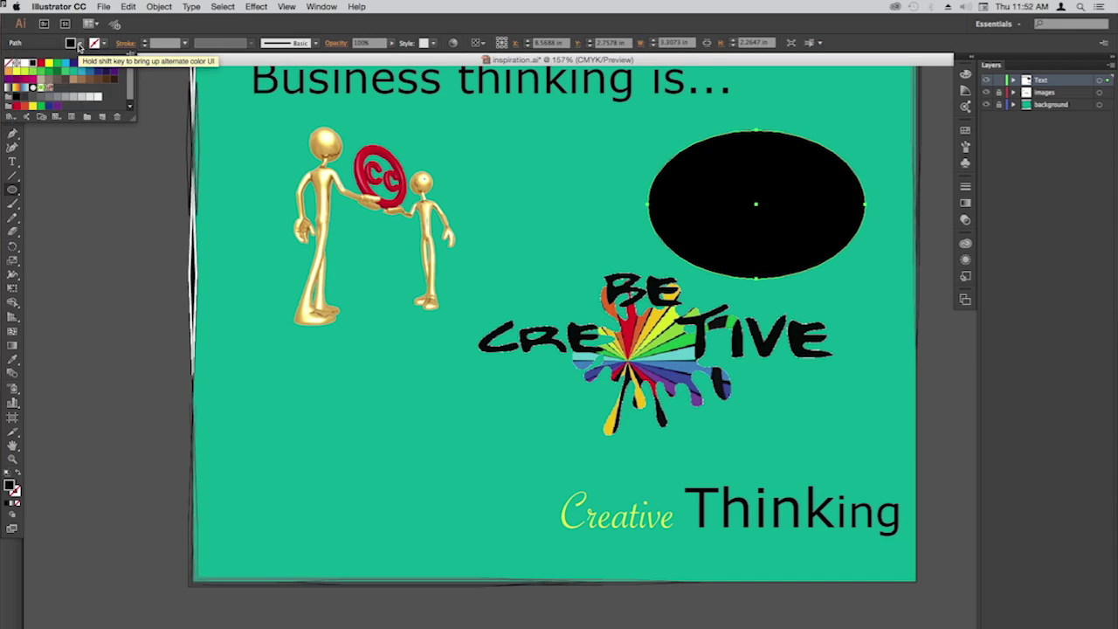
left_click(12, 118)
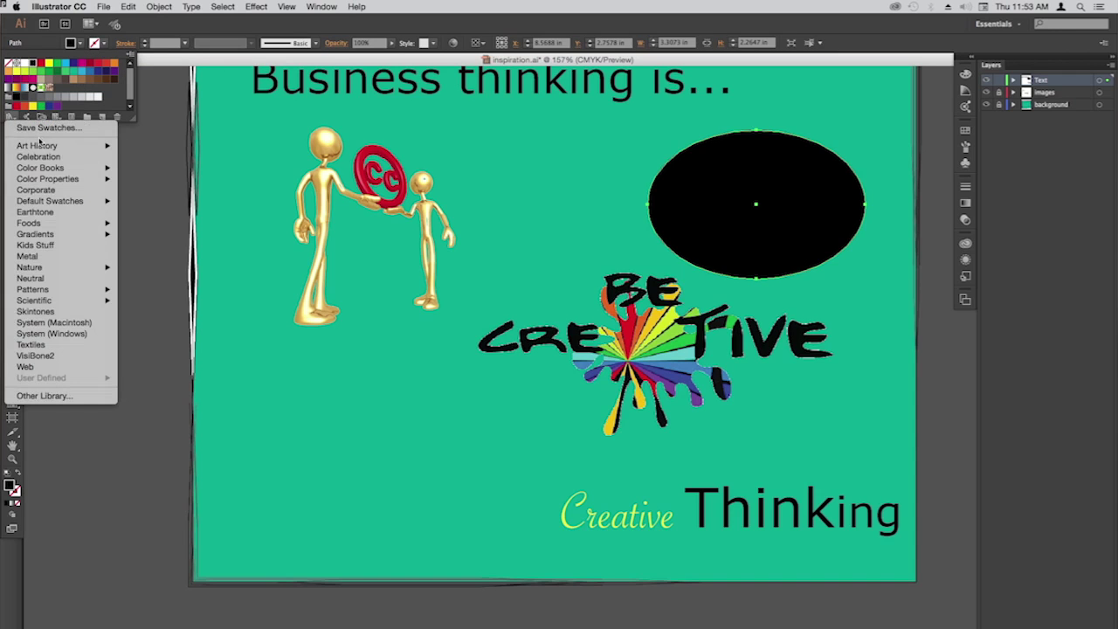
mouse_move(46, 148)
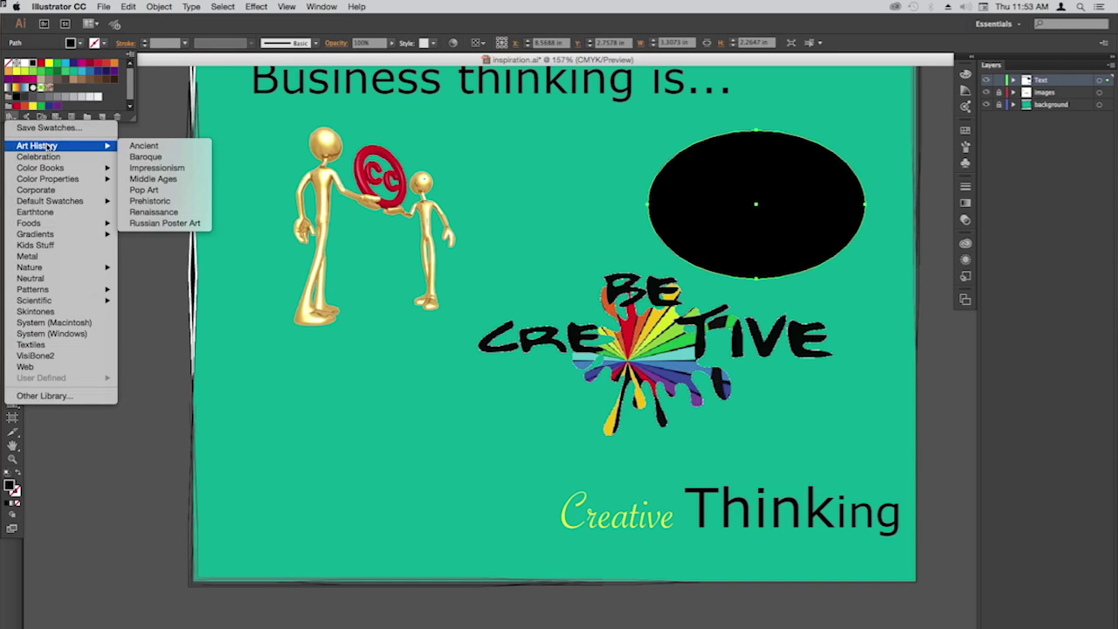
mouse_move(68, 294)
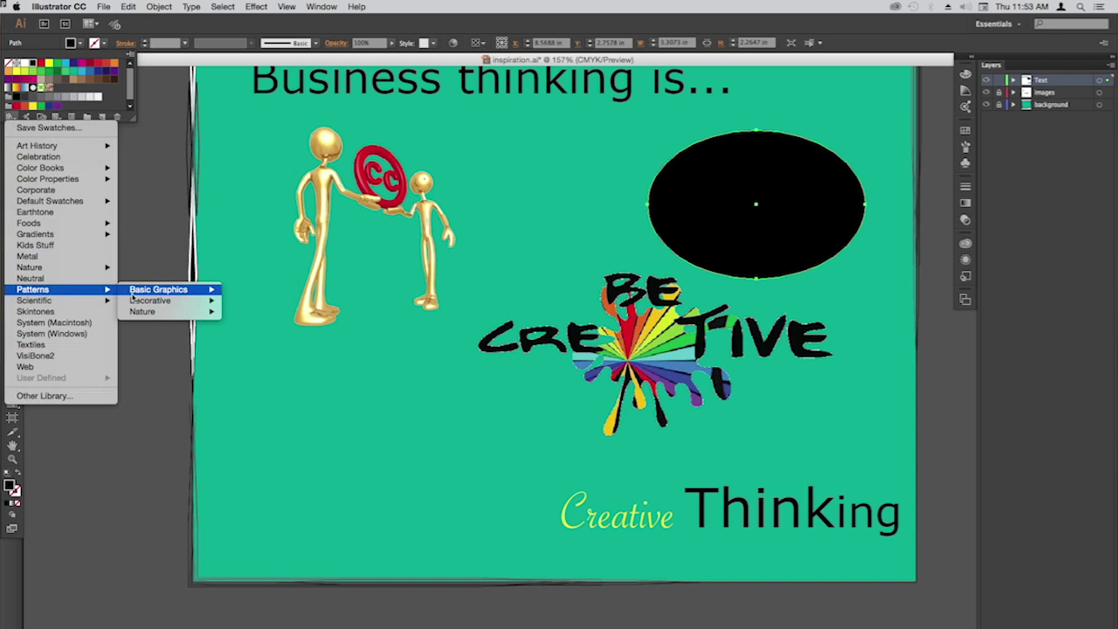
mouse_move(157, 303)
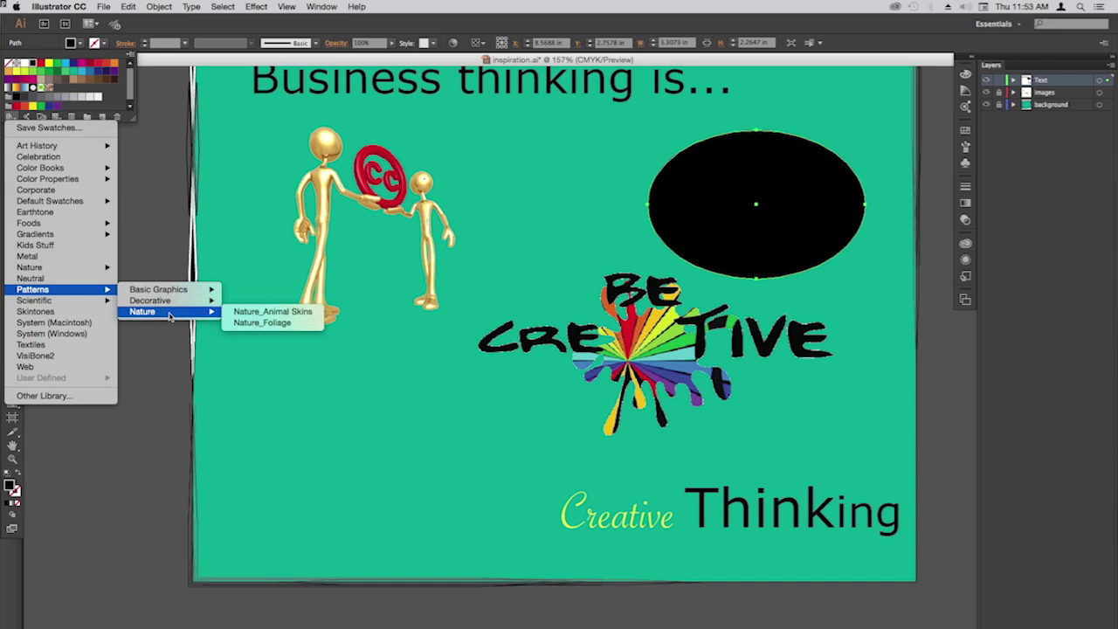
left_click(262, 312)
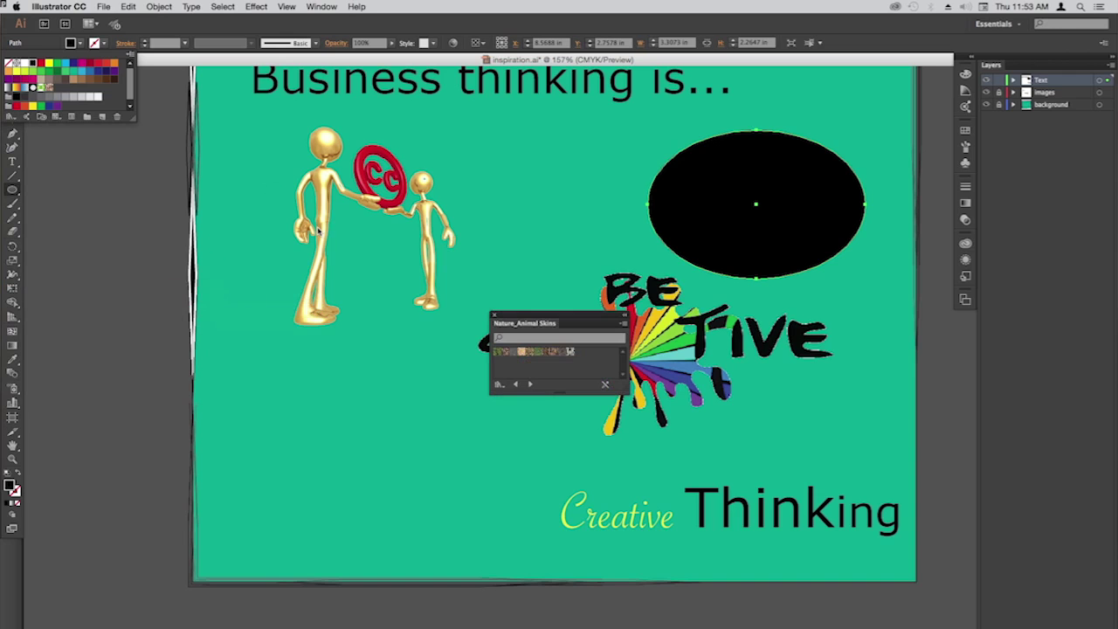
left_click(550, 316)
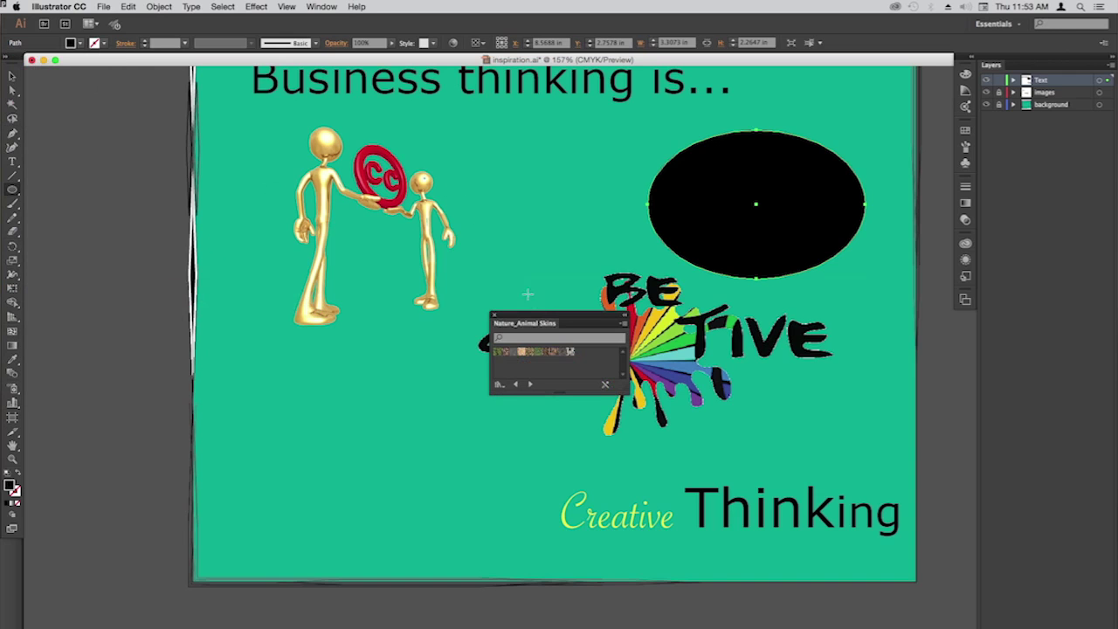
left_click_drag(540, 317, 508, 127)
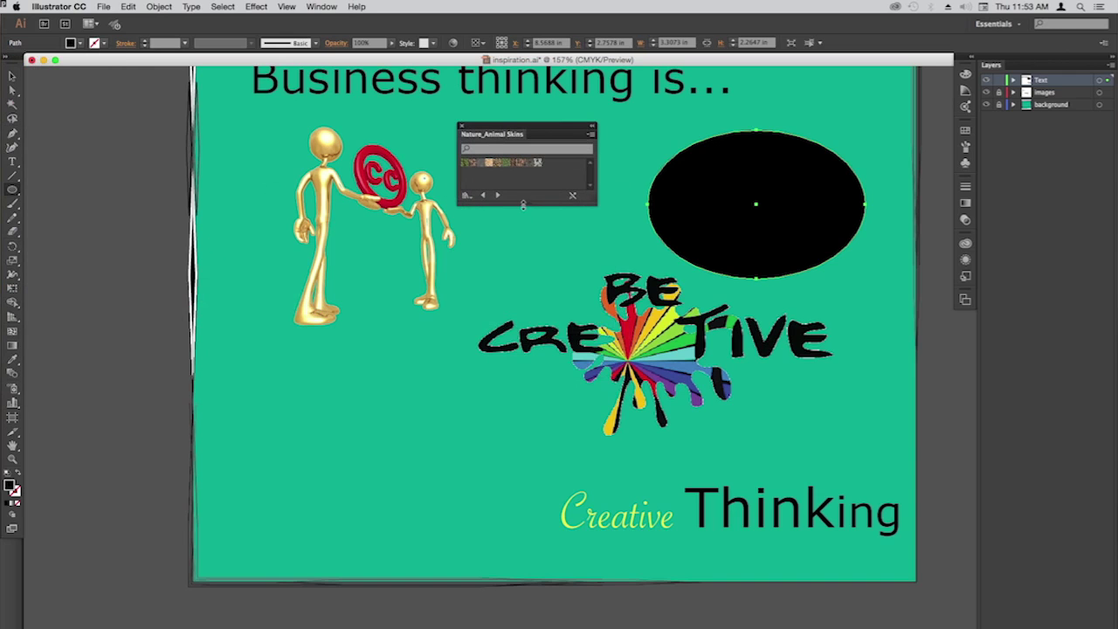
left_click_drag(524, 204, 515, 297)
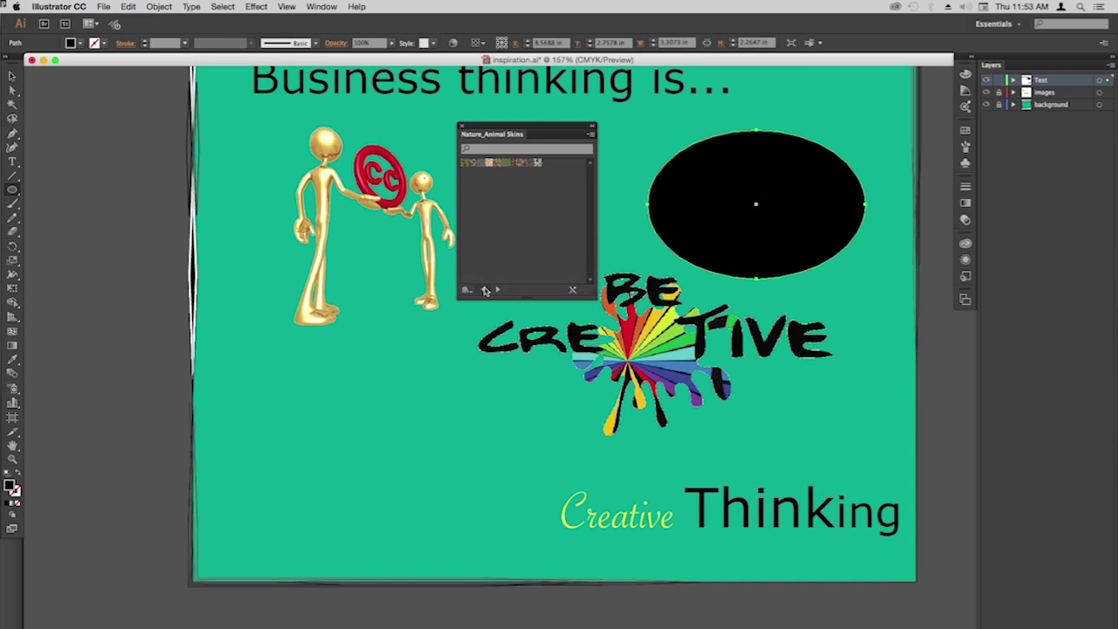
Browse through the swatch libraries to Vonster Patterns and fill the ellipse with the purple leaf flourish pattern
left_click(485, 291)
left_click(484, 292)
left_click(485, 292)
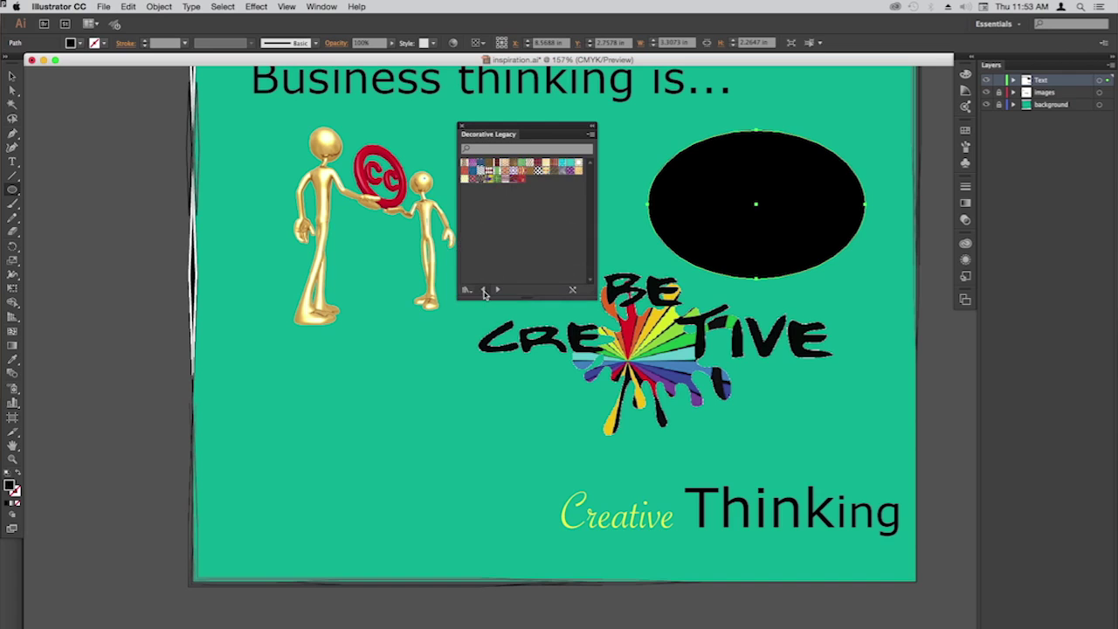
left_click(498, 291)
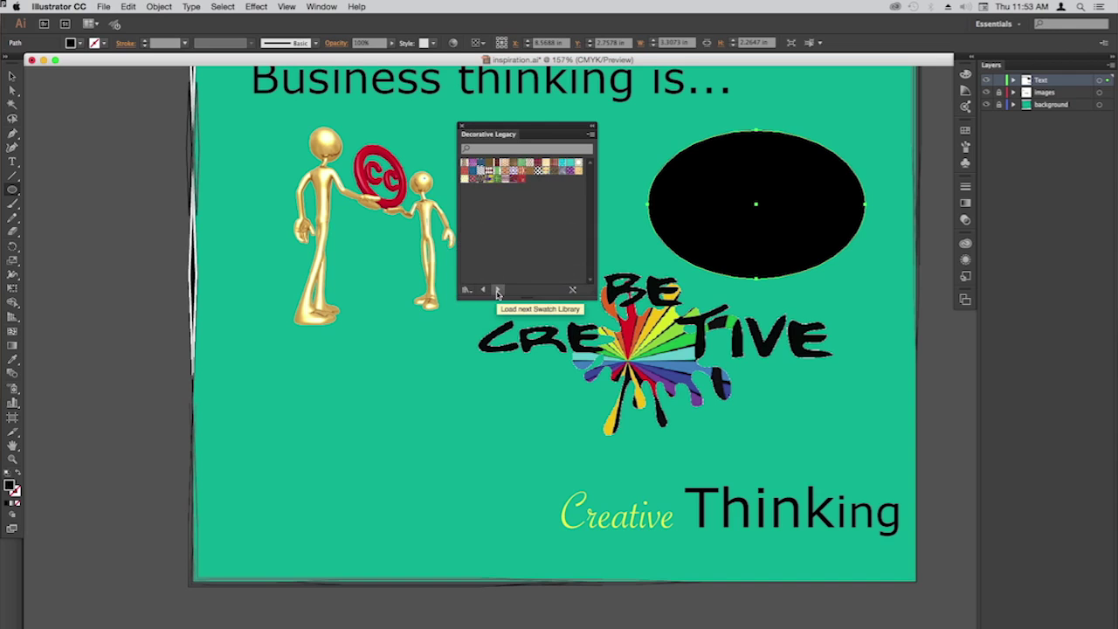
left_click(497, 291)
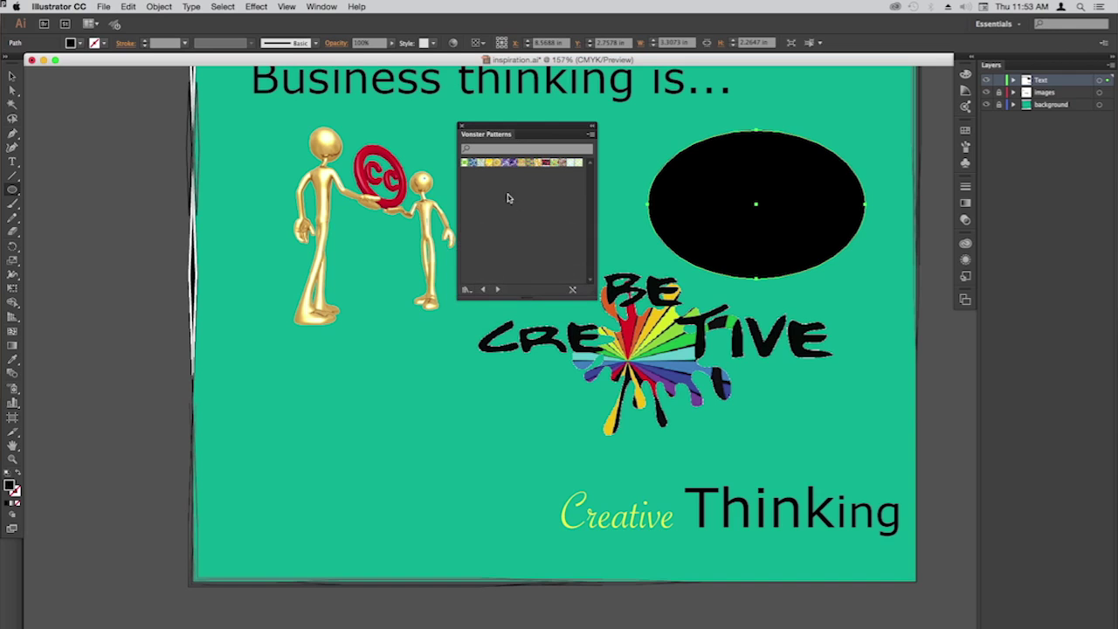
left_click(507, 164)
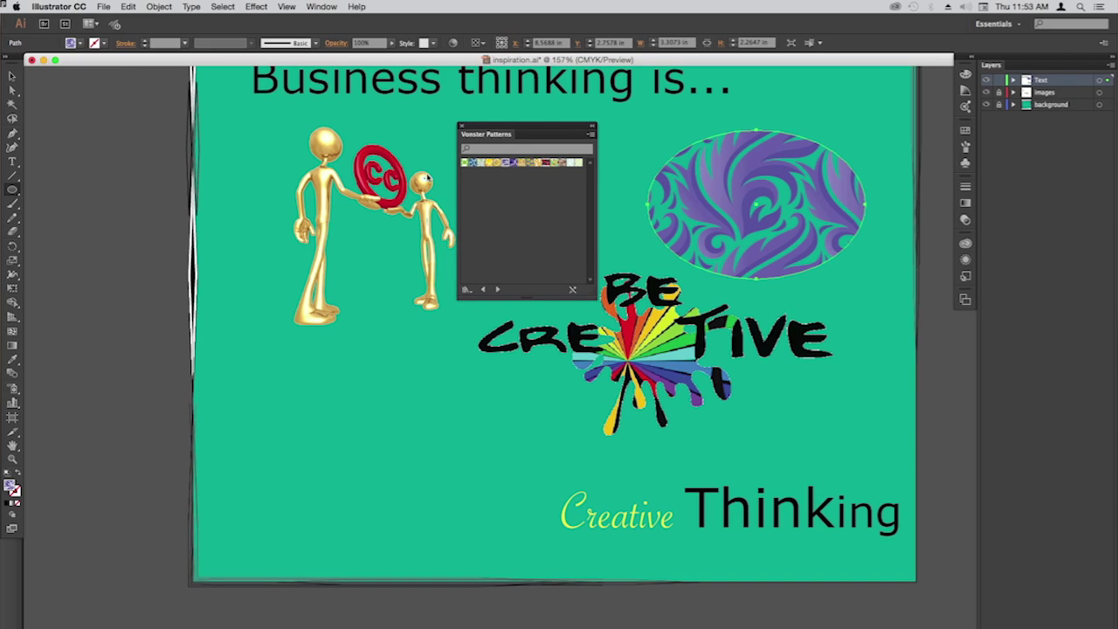
Give the ellipse a magenta stroke with a weight of 4 pt
left_click(100, 46)
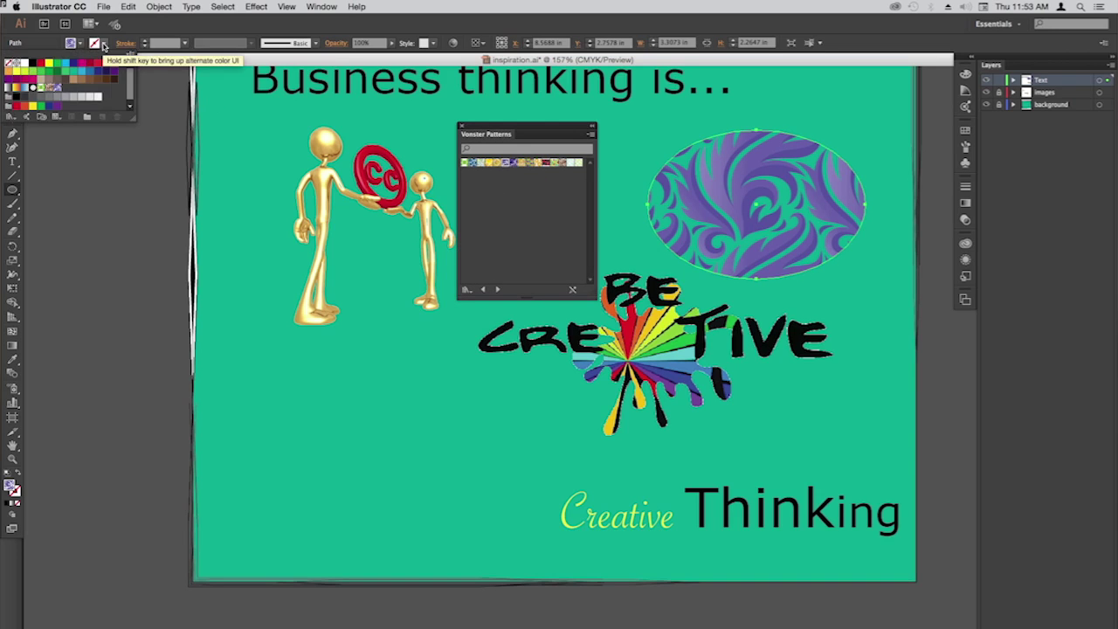
left_click(79, 66)
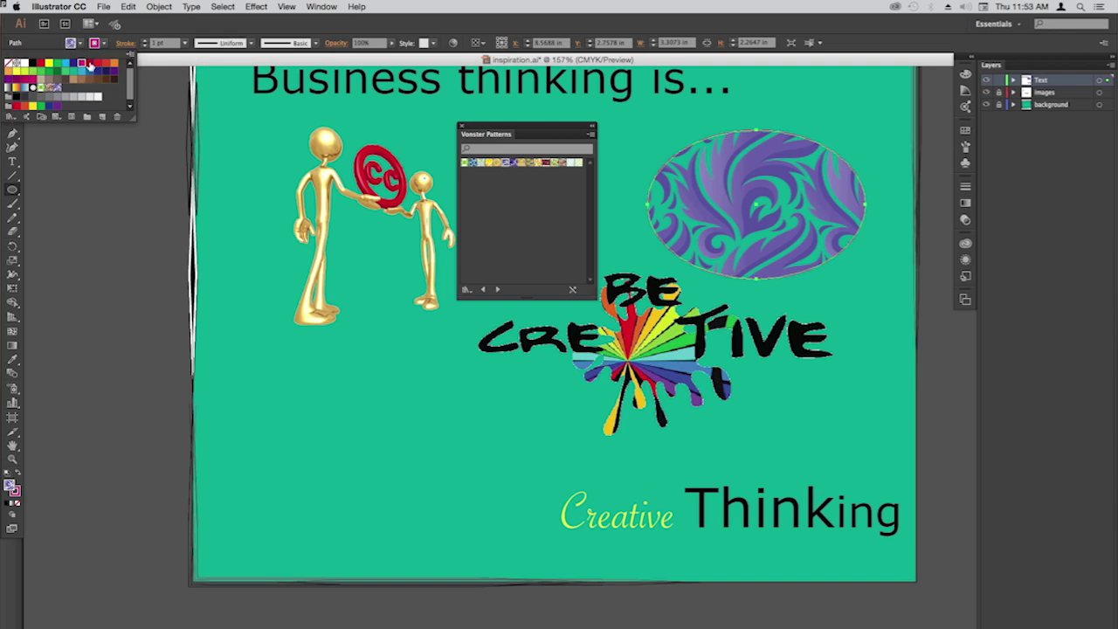
left_click(185, 43)
left_click(184, 43)
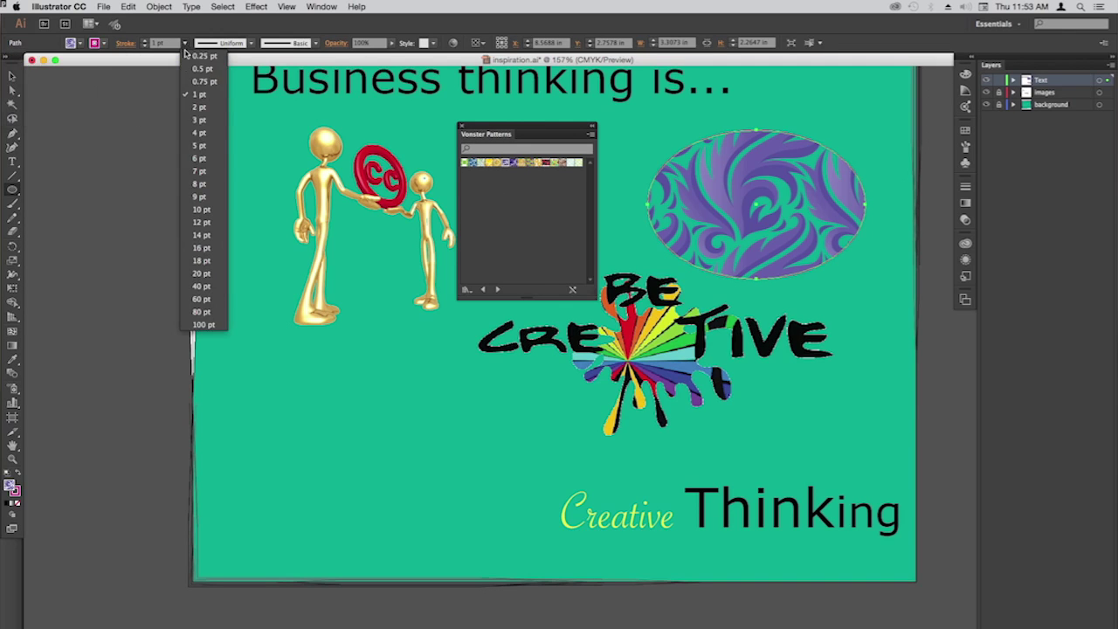
left_click(200, 133)
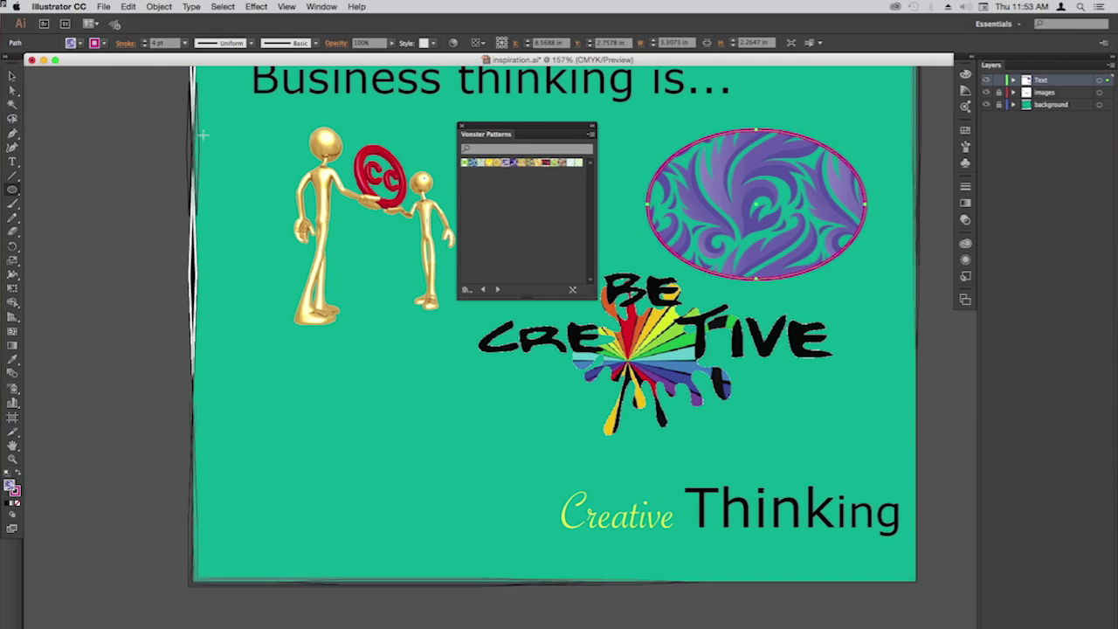
Try a bulging width profile on the ellipse's stroke, apply the ornamental brush instead, and close the Vonster Patterns library
left_click(250, 43)
left_click(229, 101)
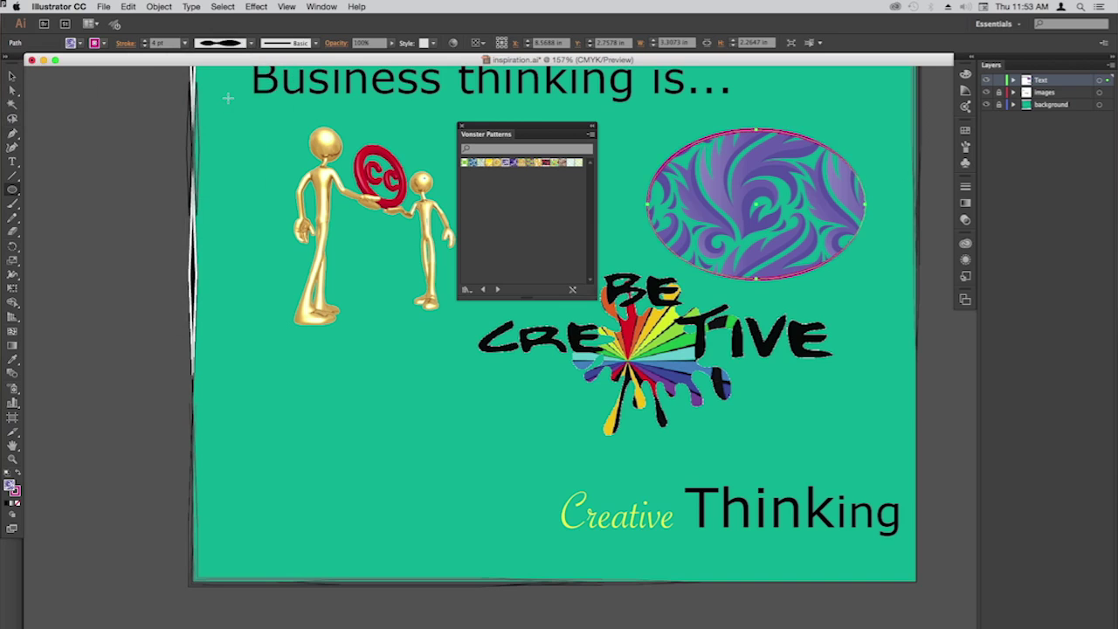
left_click(315, 42)
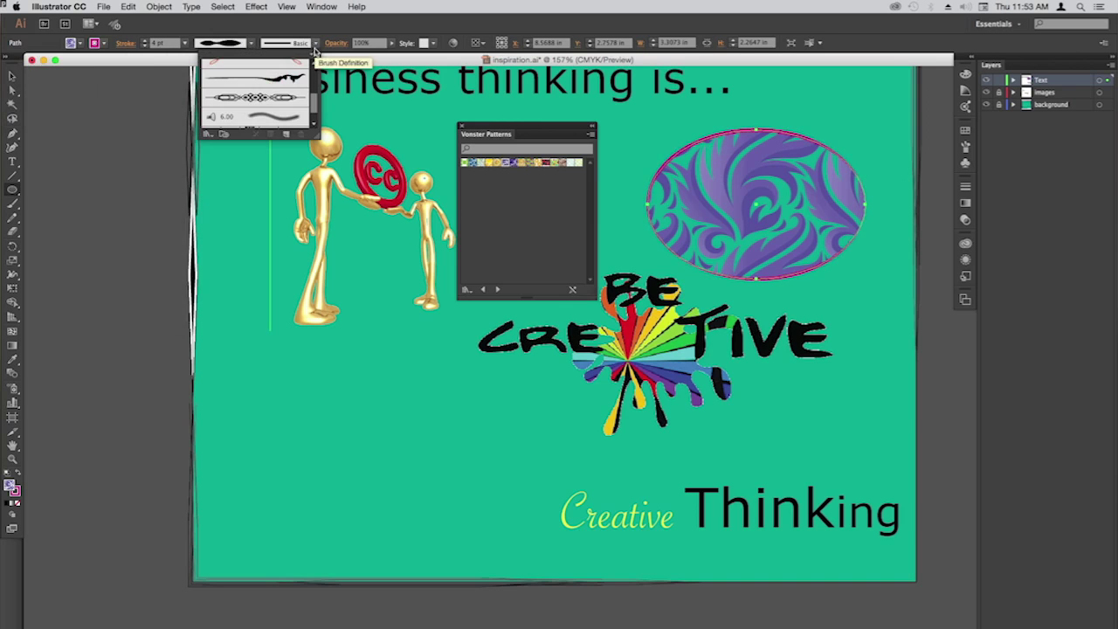
left_click(276, 98)
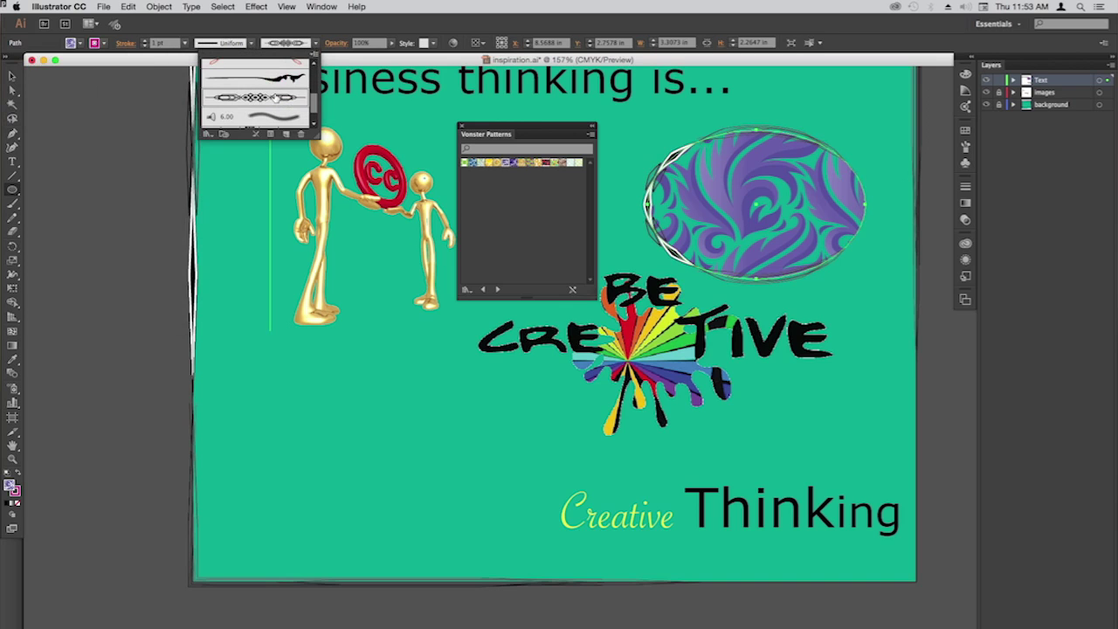
left_click(12, 75)
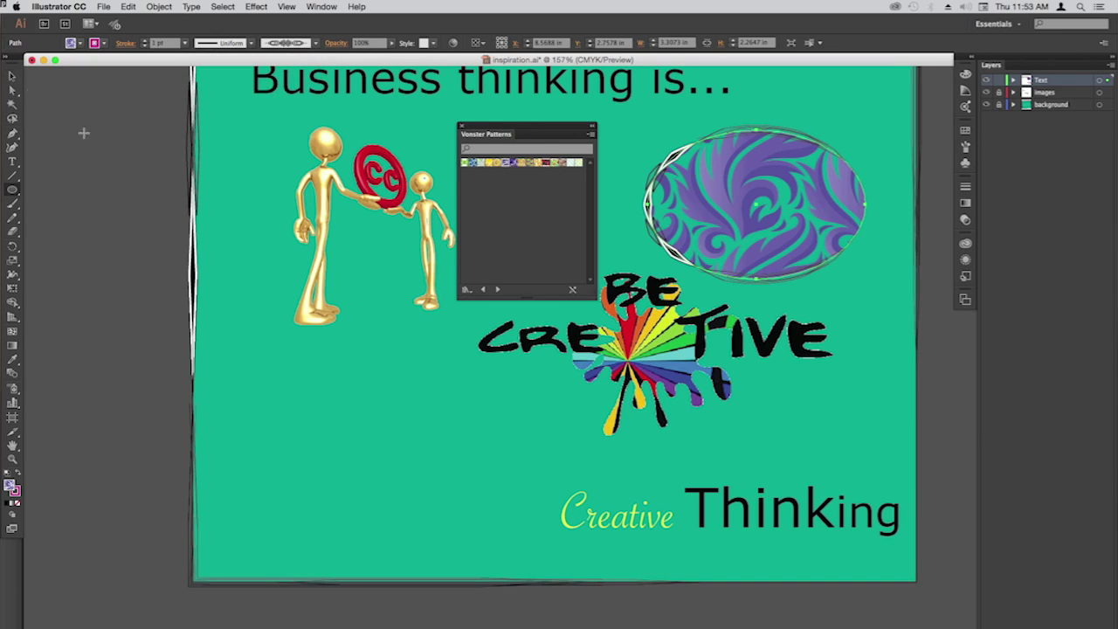
left_click(592, 129)
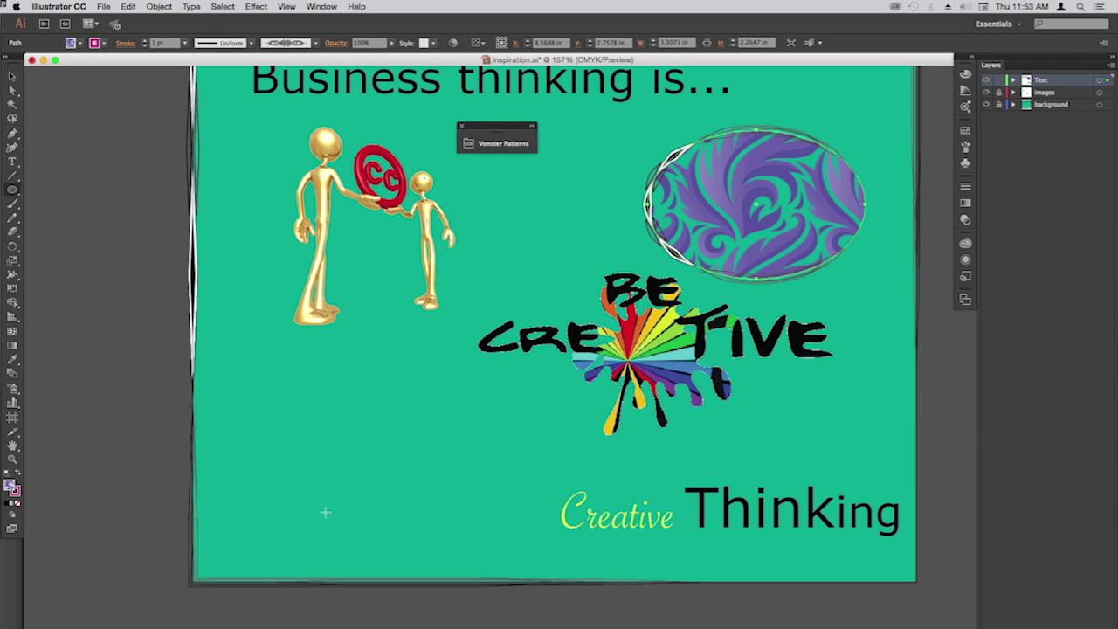
left_click(462, 128)
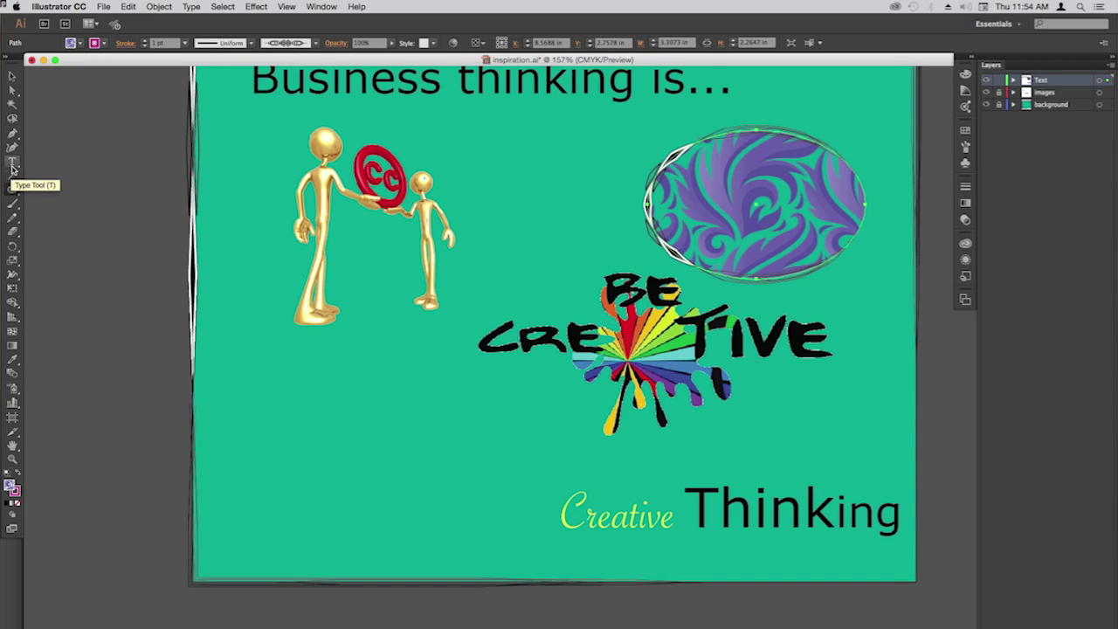
Extend the Pen tool path on Layer 4 with three more humps joined by sharp corners, rising diagonally below the golden figures
left_click(14, 137)
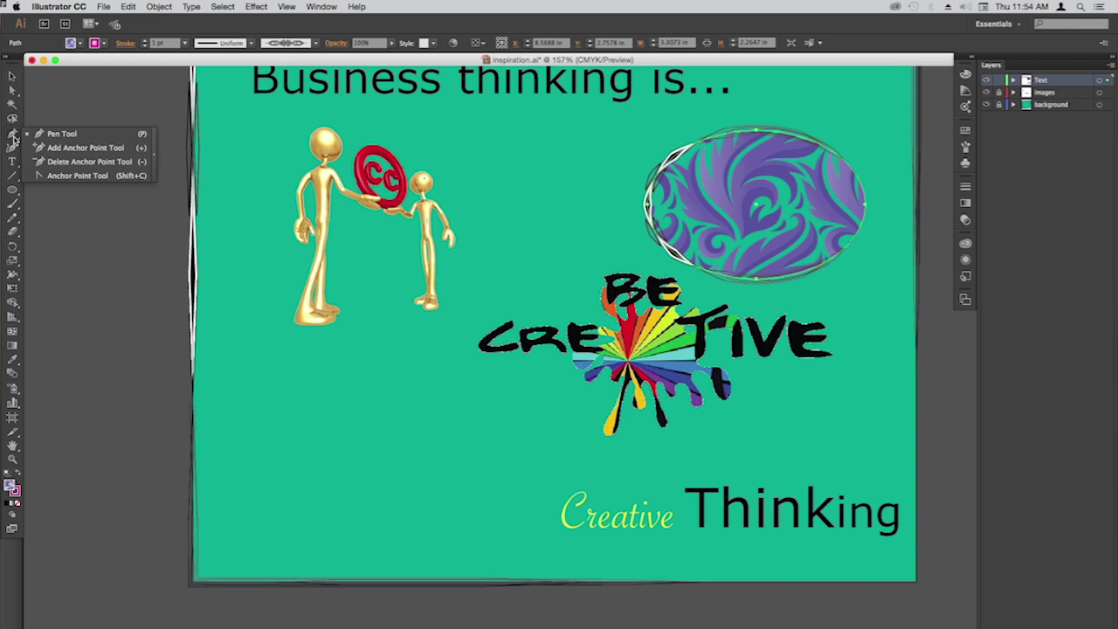
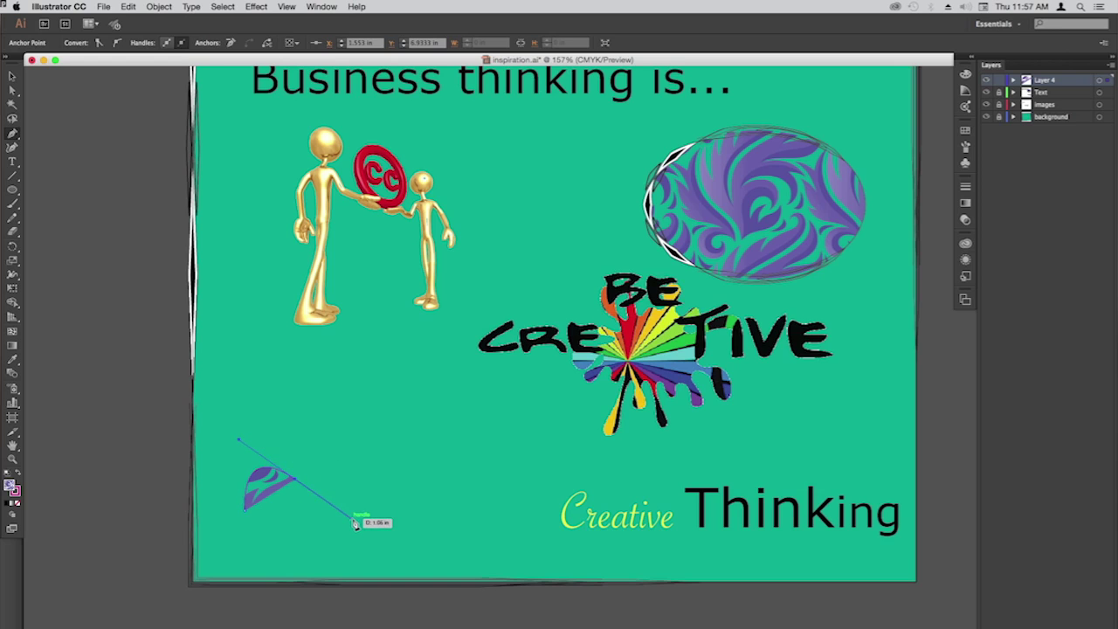
left_click(297, 486)
left_click_drag(298, 485, 402, 508)
left_click_drag(405, 510, 403, 505)
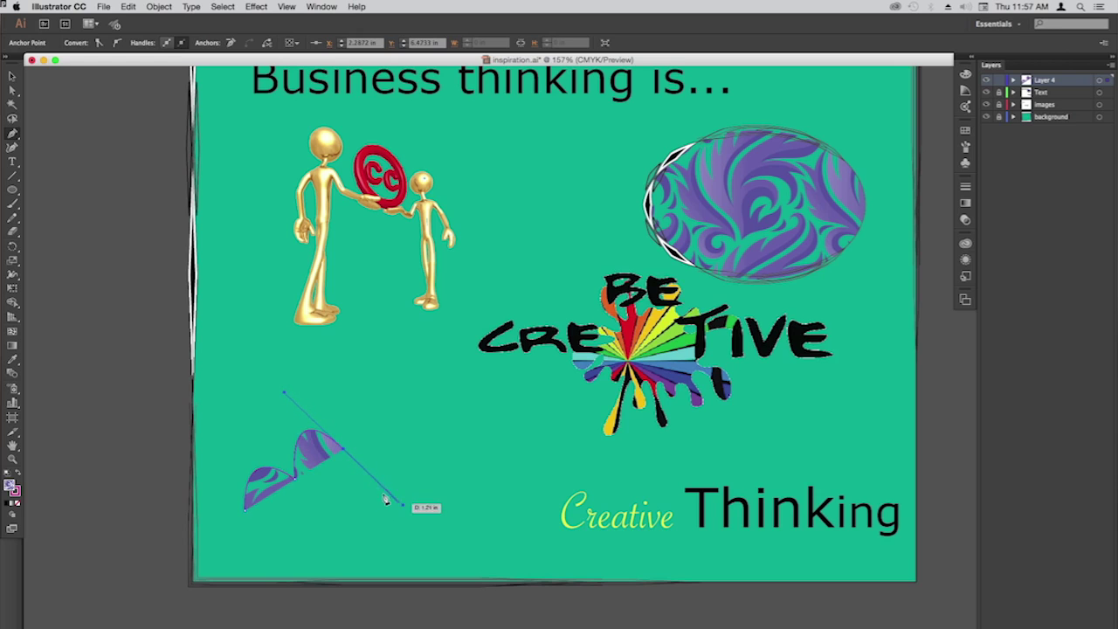
left_click(344, 453)
left_click_drag(389, 417, 458, 474)
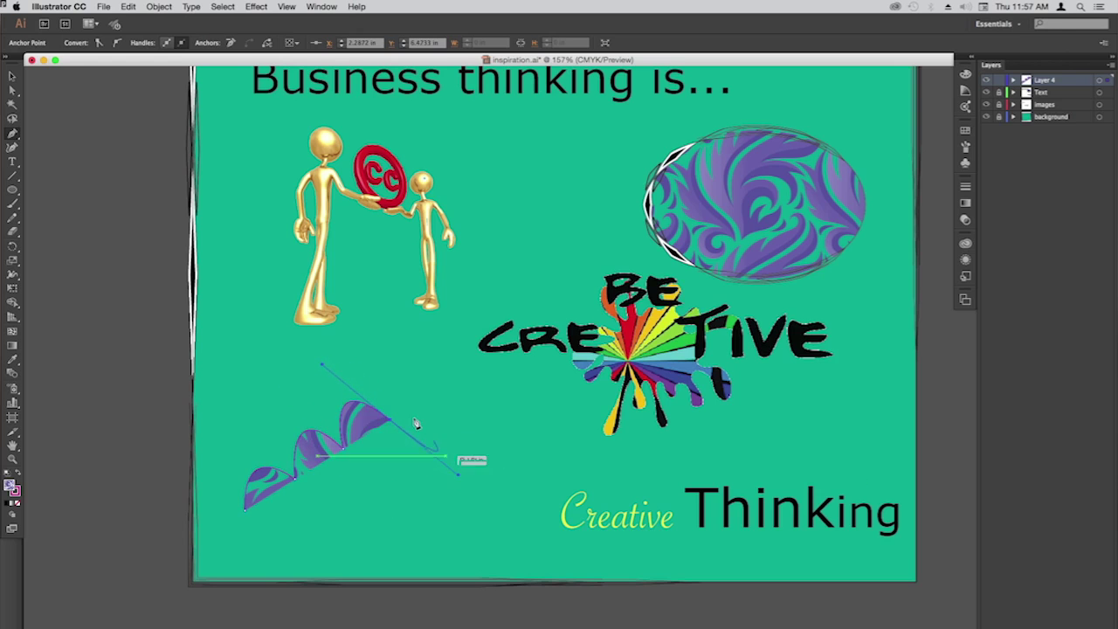
left_click(390, 423)
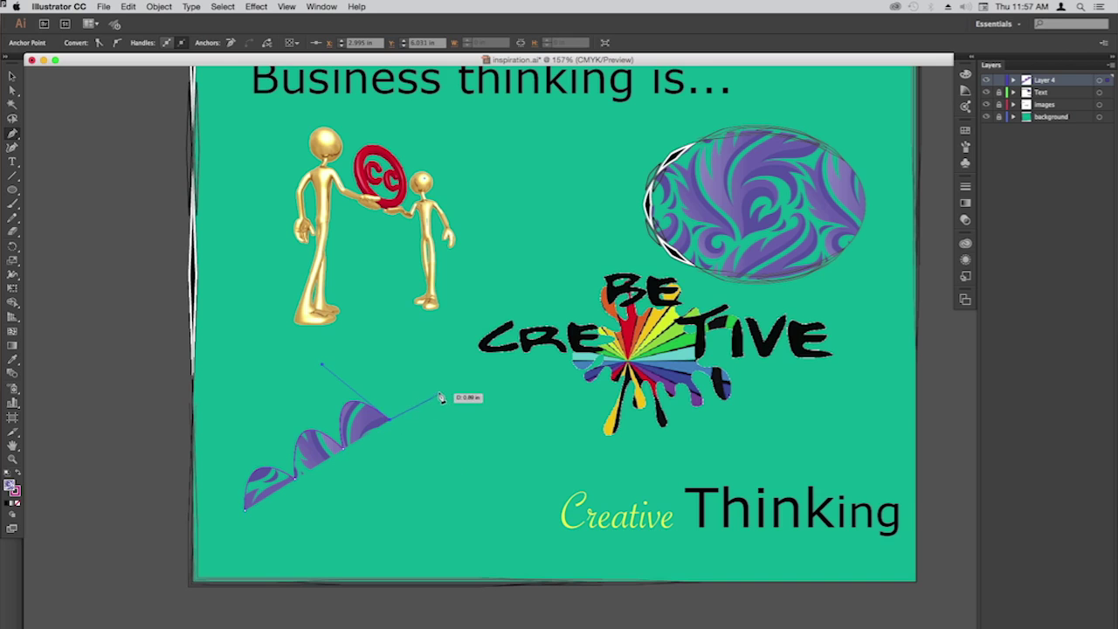
left_click_drag(434, 391, 487, 431)
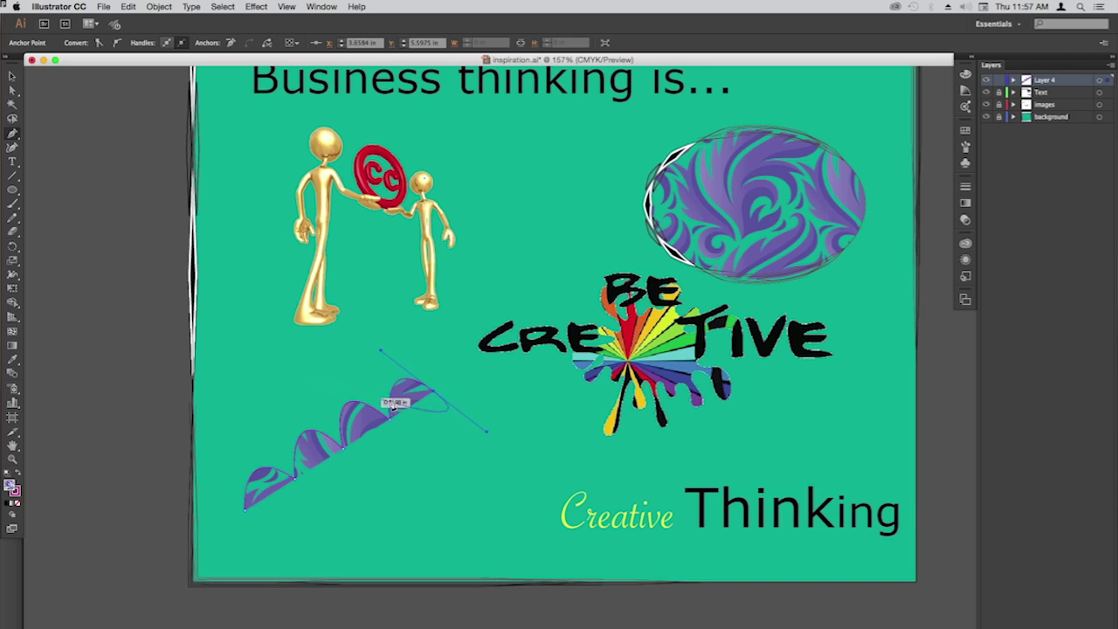
left_click_drag(433, 394, 507, 466)
Finish the scalloped path and delete it from Layer 4
left_click(13, 77)
key("super+shift+a")
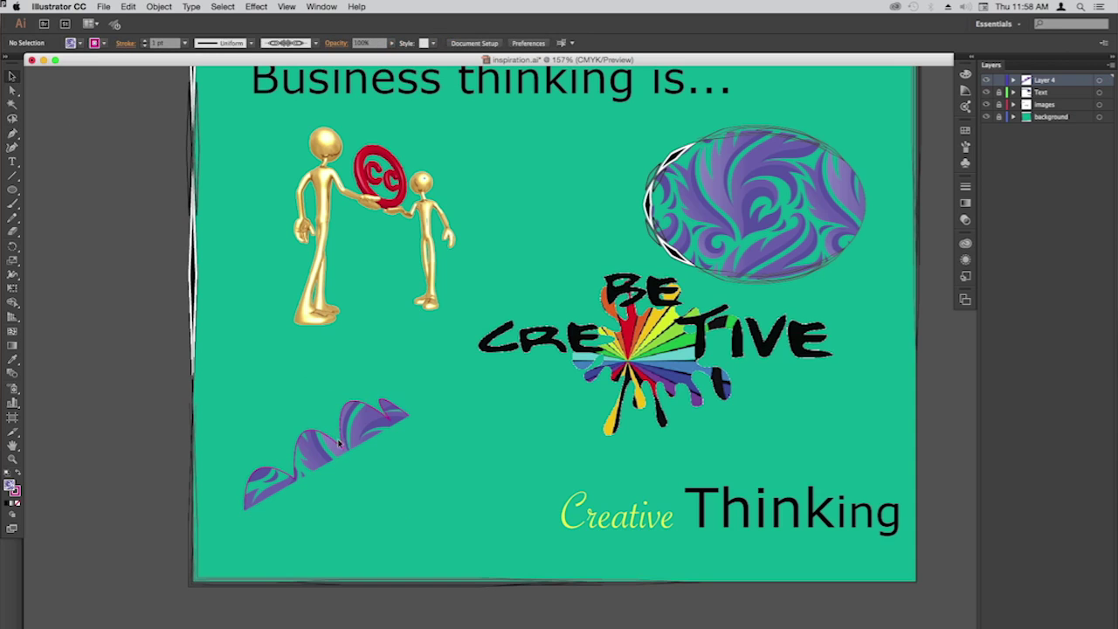
left_click(320, 447)
key("Delete")
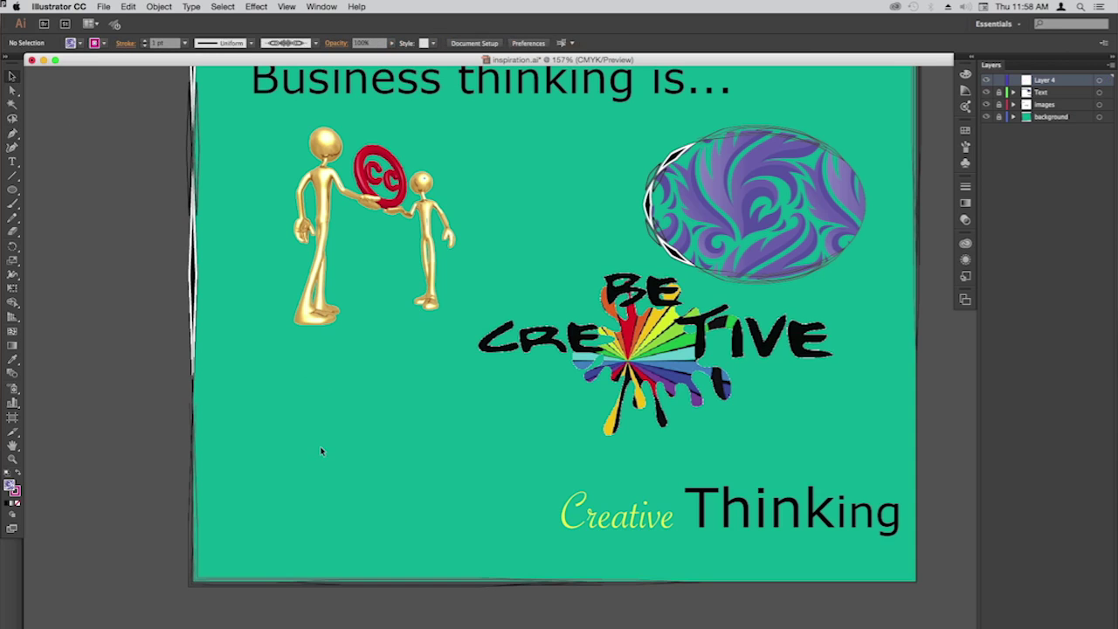
Draw a scalloped Pen tool path of four humps with sharp corners, rising diagonally below the golden figures on Layer 4
left_click(12, 133)
left_click(229, 496)
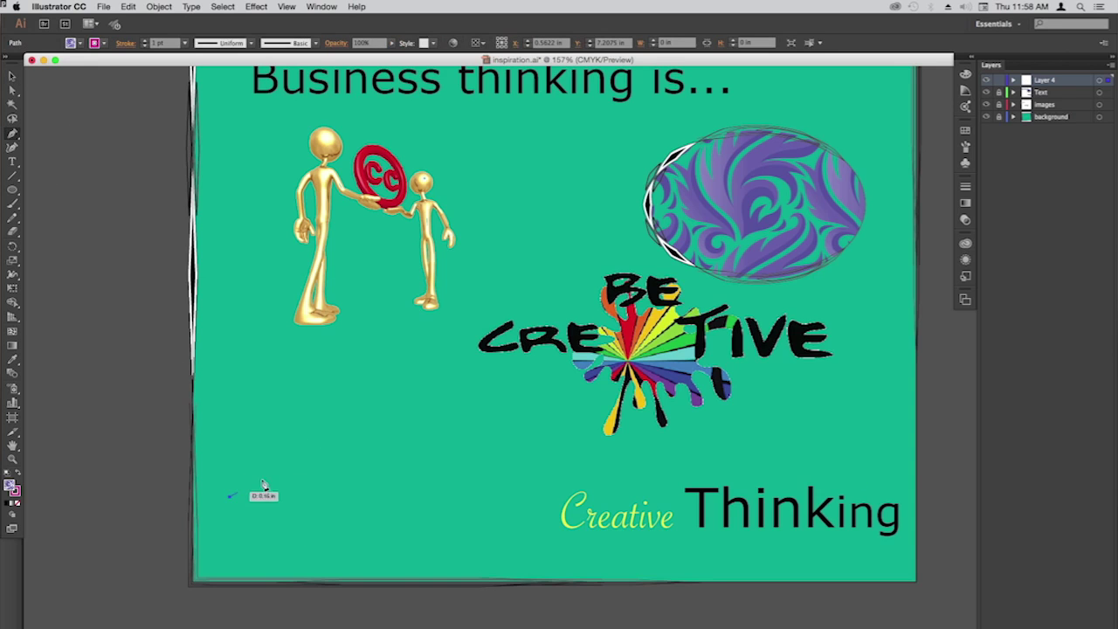
mouse_move(285, 470)
left_mouse_down()
mouse_move(343, 535)
mouse_move(324, 481)
mouse_move(294, 477)
mouse_move(297, 462)
mouse_move(337, 454)
mouse_move(384, 525)
left_mouse_up()
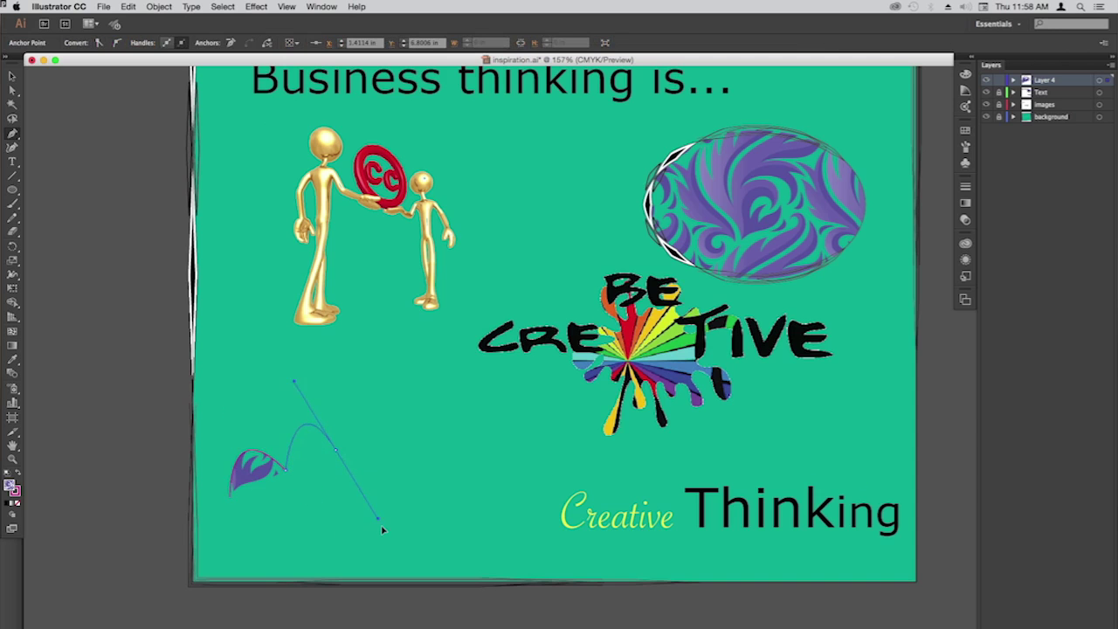
left_click(337, 453)
left_click_drag(384, 425, 436, 500)
left_click(384, 425)
left_click_drag(439, 392, 503, 134)
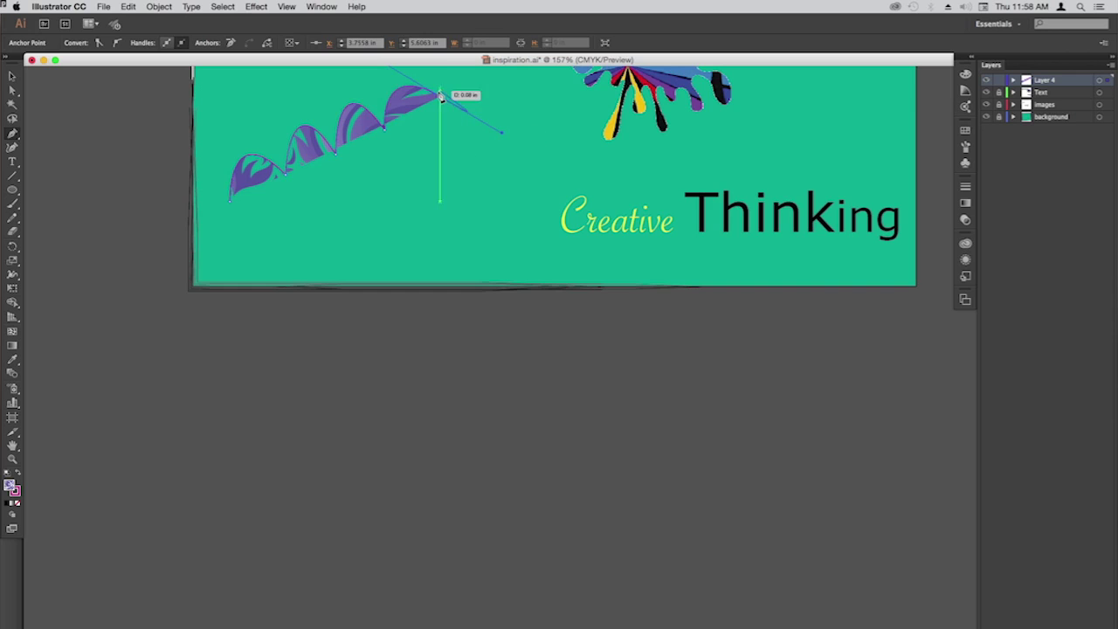
left_click(441, 98)
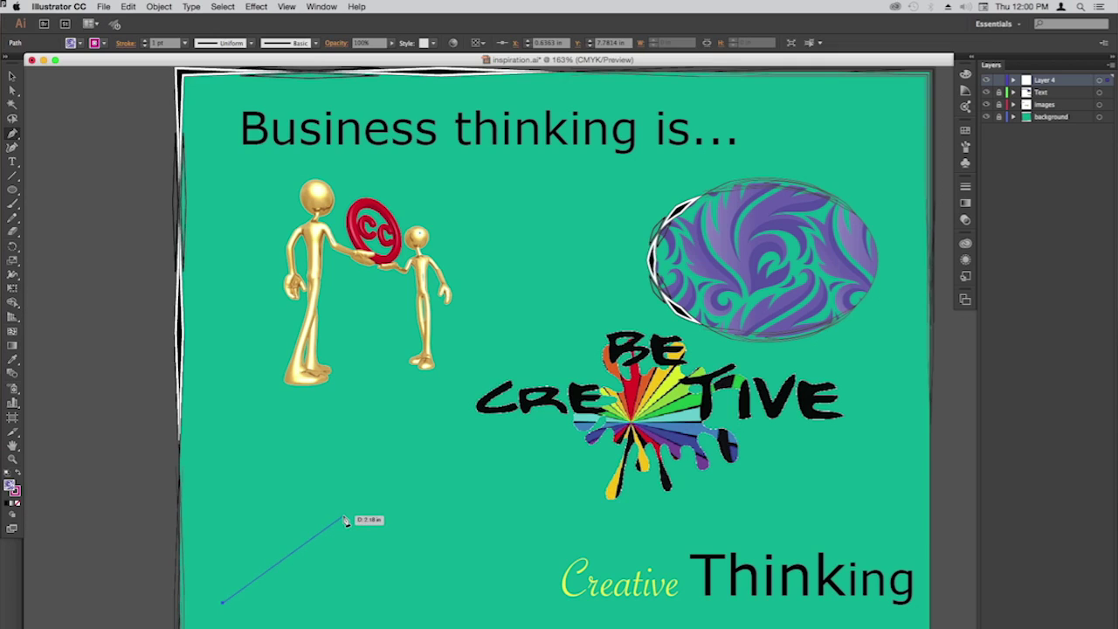
Draw a two-segment curved Pen tool path rising below the golden figures and undo the extra segment attempts at its end
left_click_drag(343, 516, 446, 535)
left_click(344, 517)
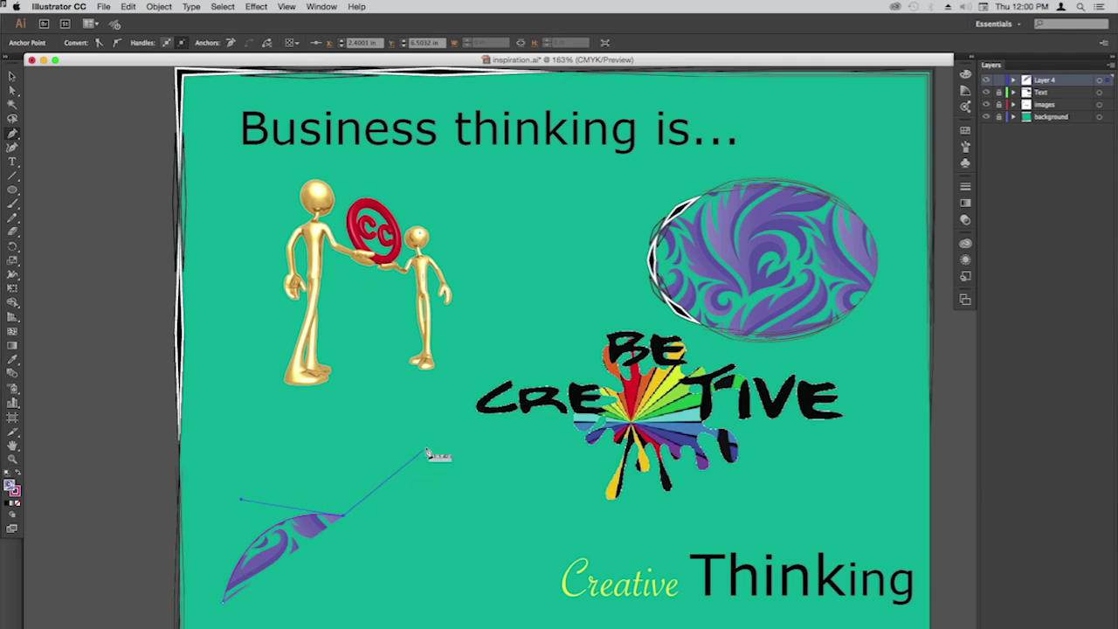
left_click(433, 446)
left_click_drag(438, 444, 469, 372)
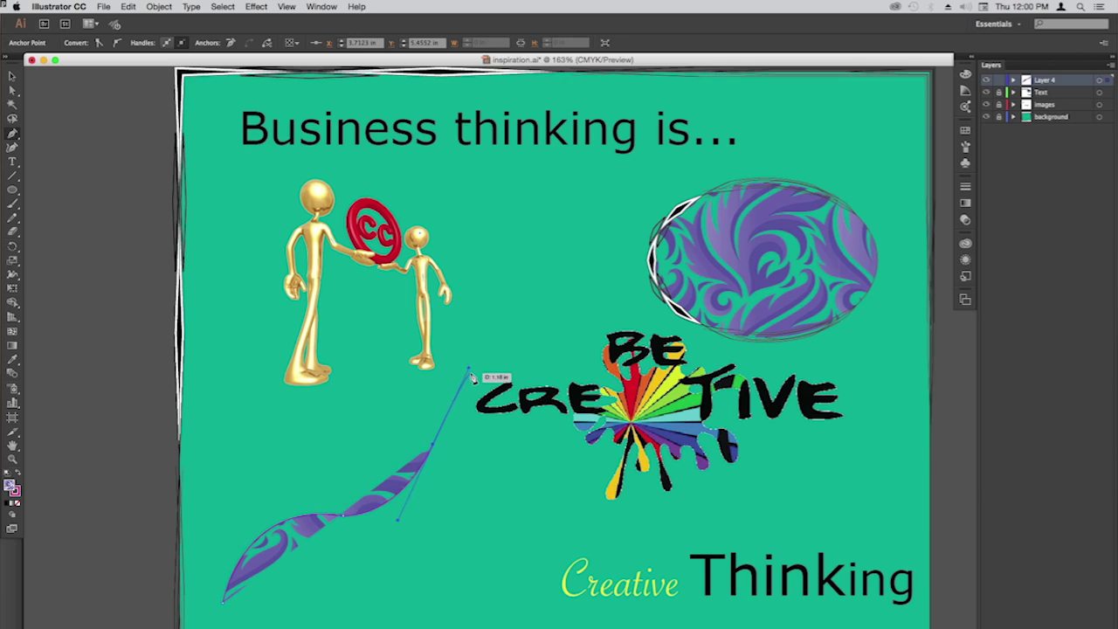
left_click(435, 445)
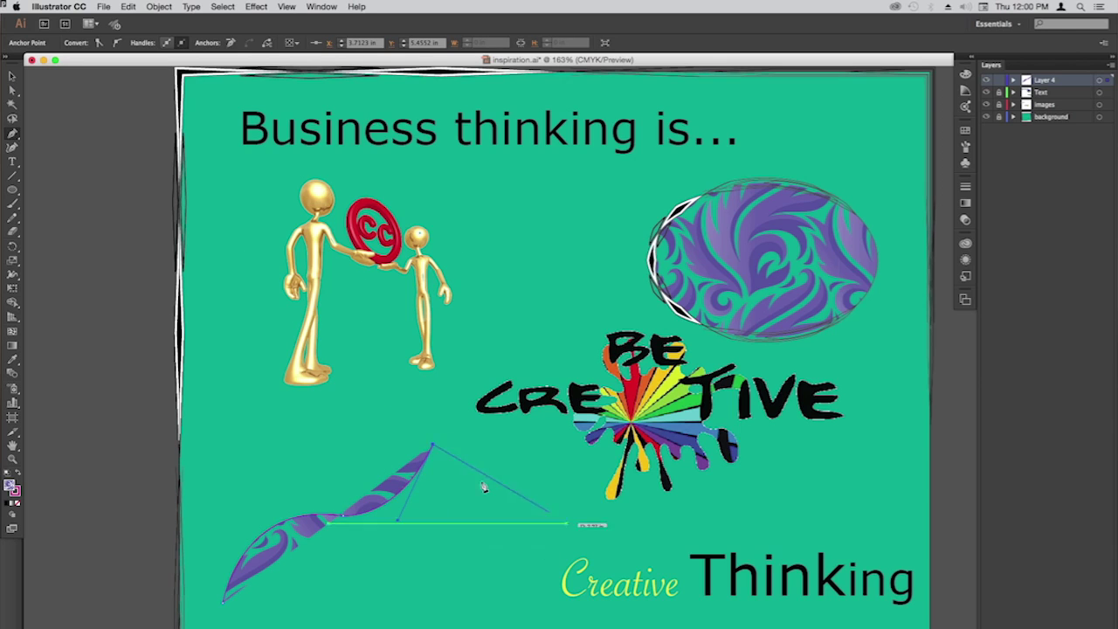
key("super")
key("super+z")
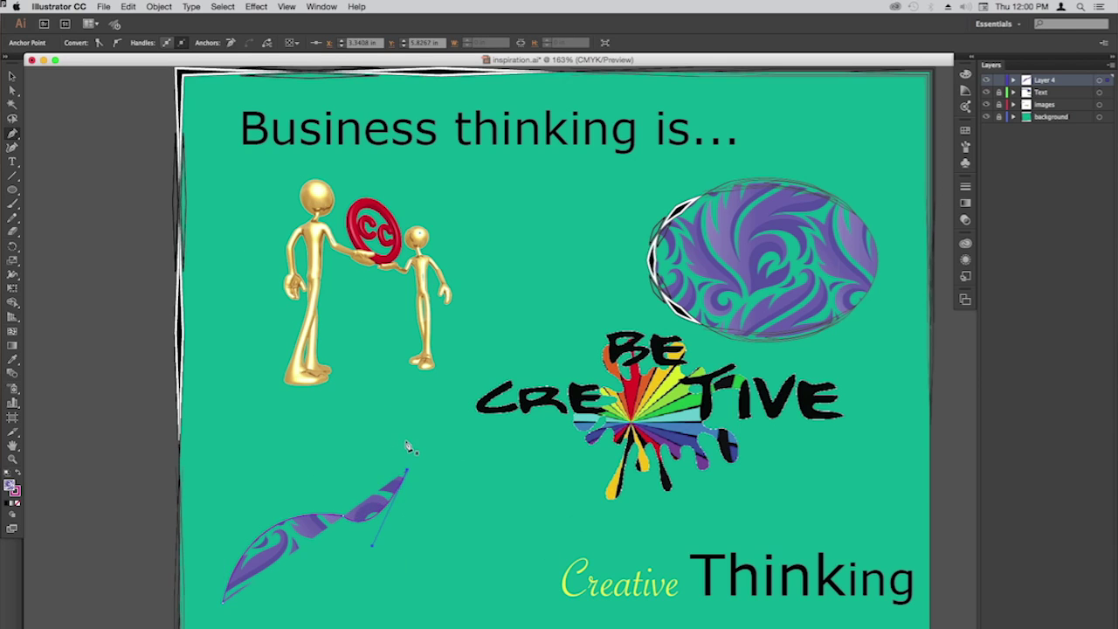
Remove the pattern fill from the new curved path and deselect it
left_click(13, 76)
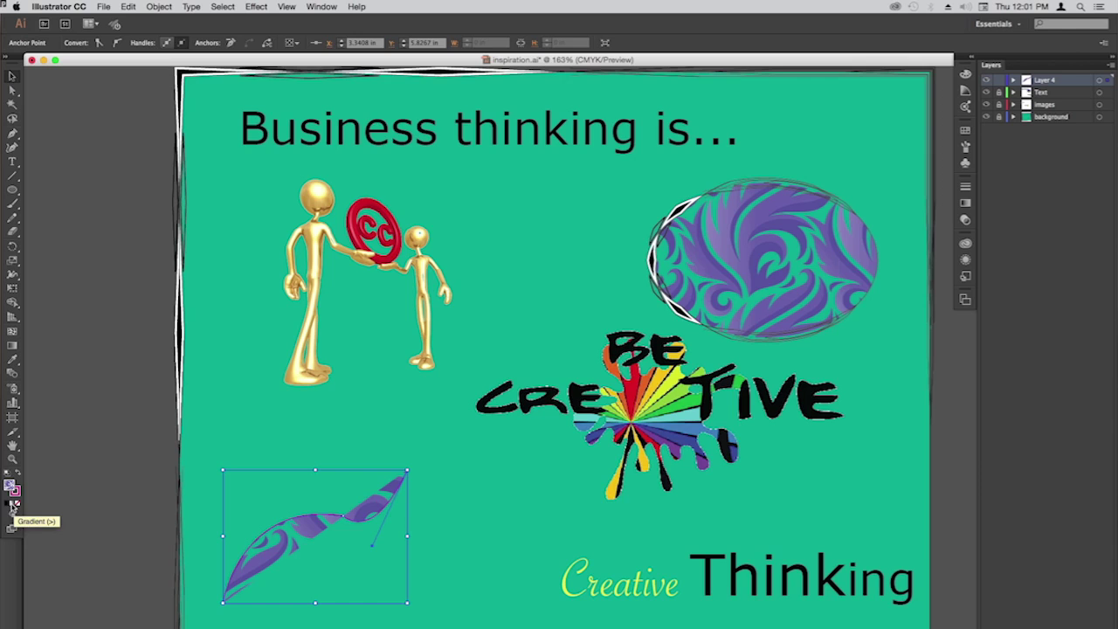
left_click(18, 507)
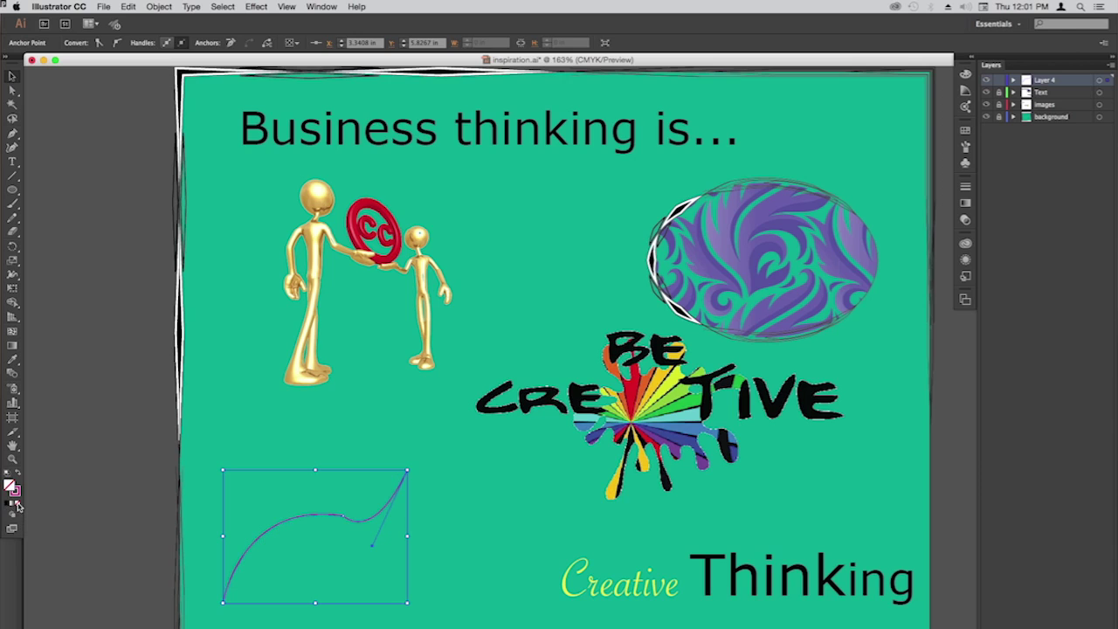
key("super+shift+a")
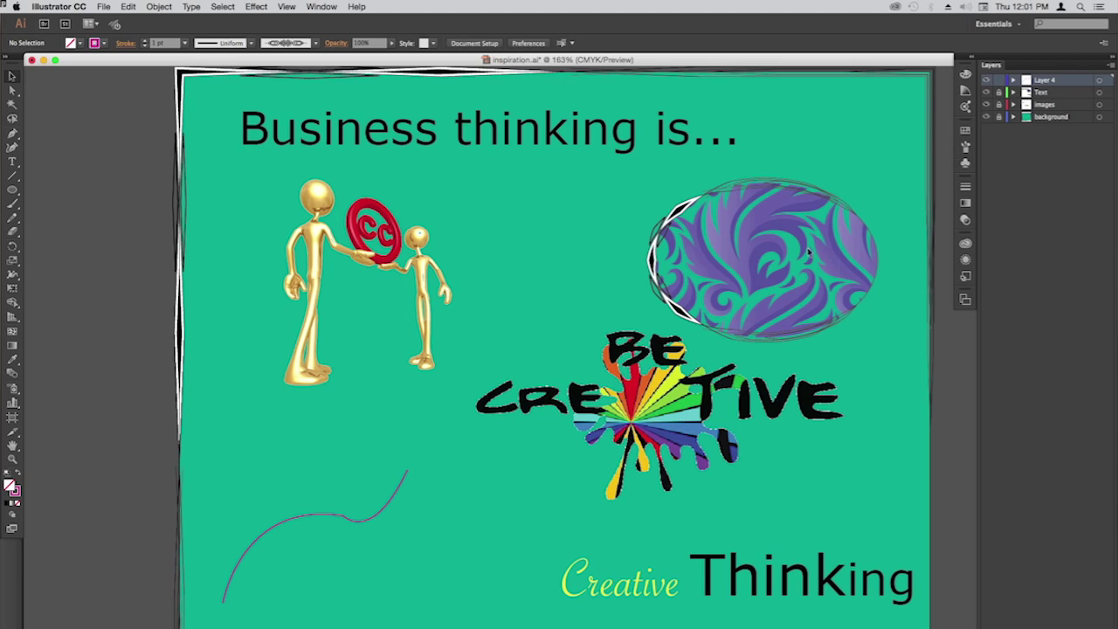
Unlock the Text layer, try removing the ellipse's fill, and reapply its purple ornamental pattern
left_click(999, 92)
left_click(799, 248)
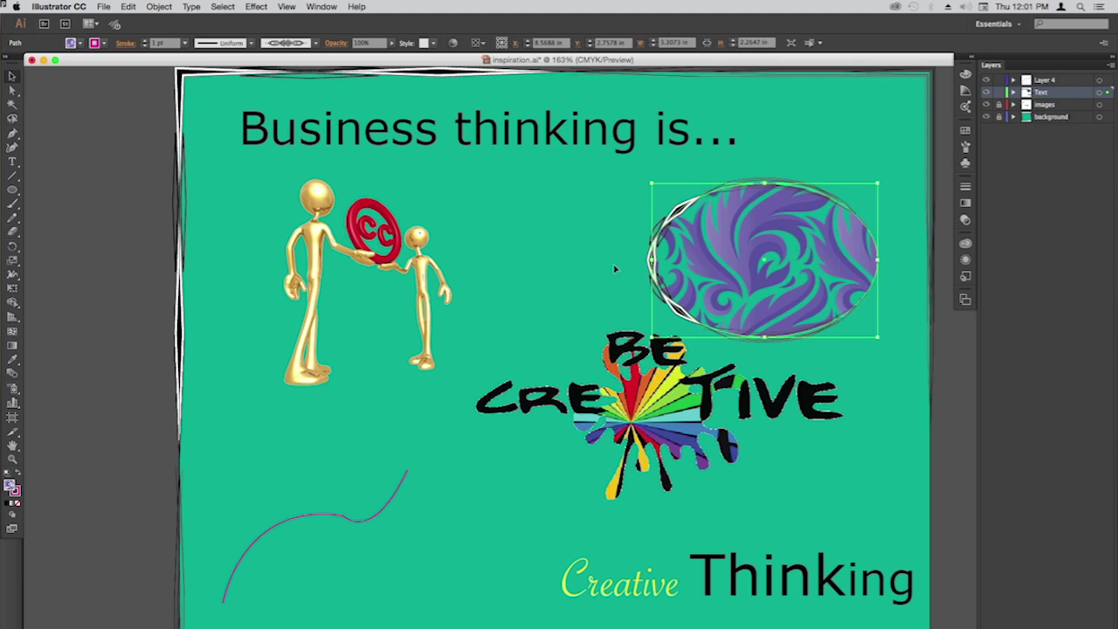
left_click(17, 507)
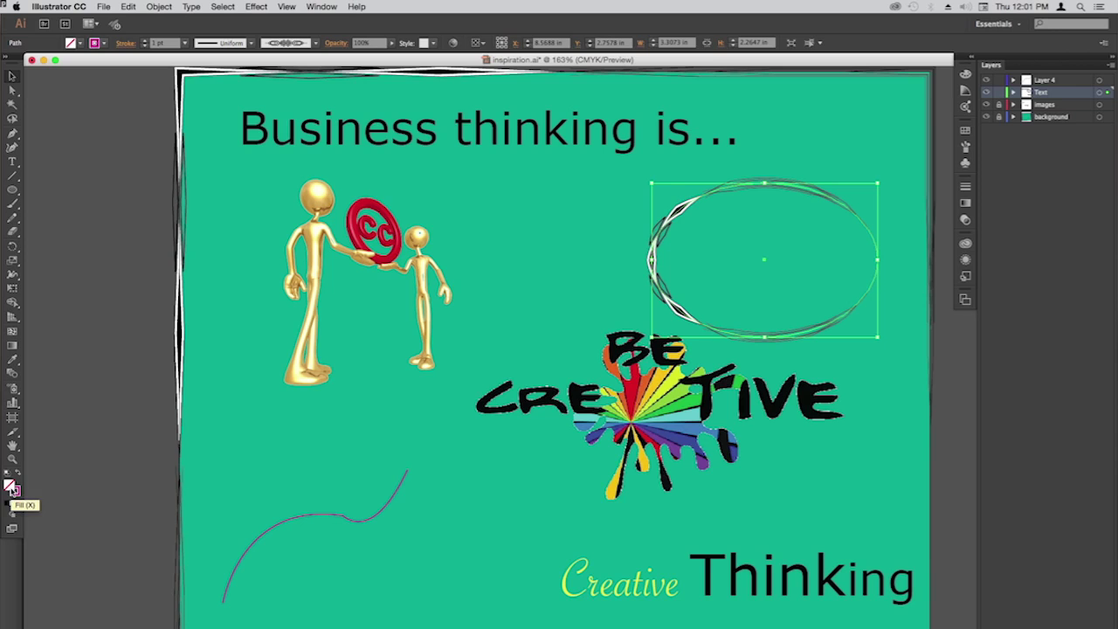
double_click(12, 487)
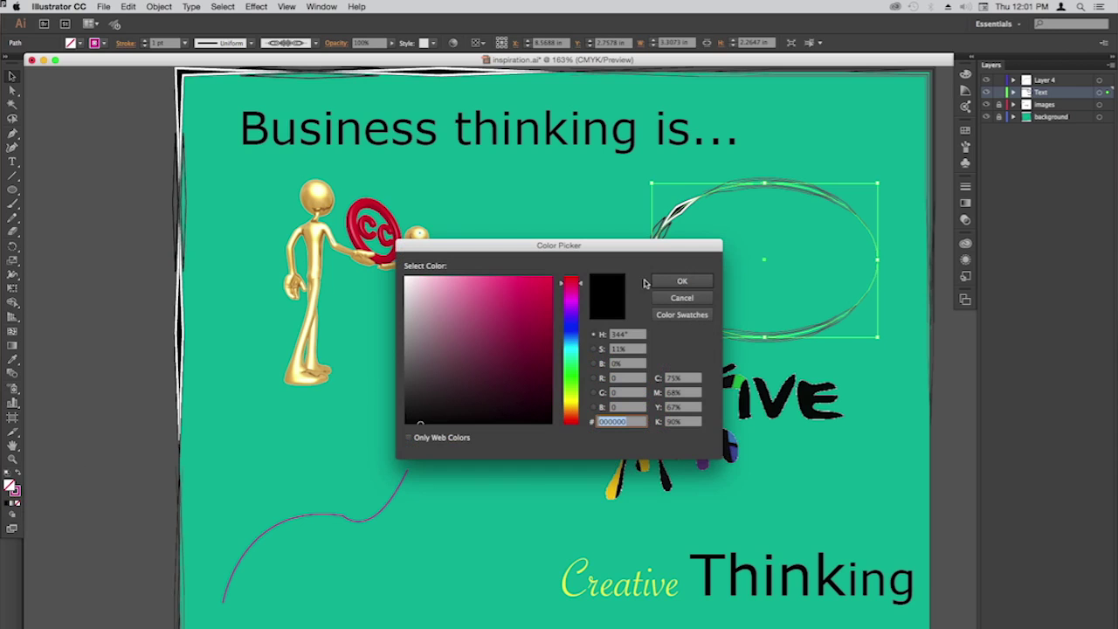
left_click(690, 298)
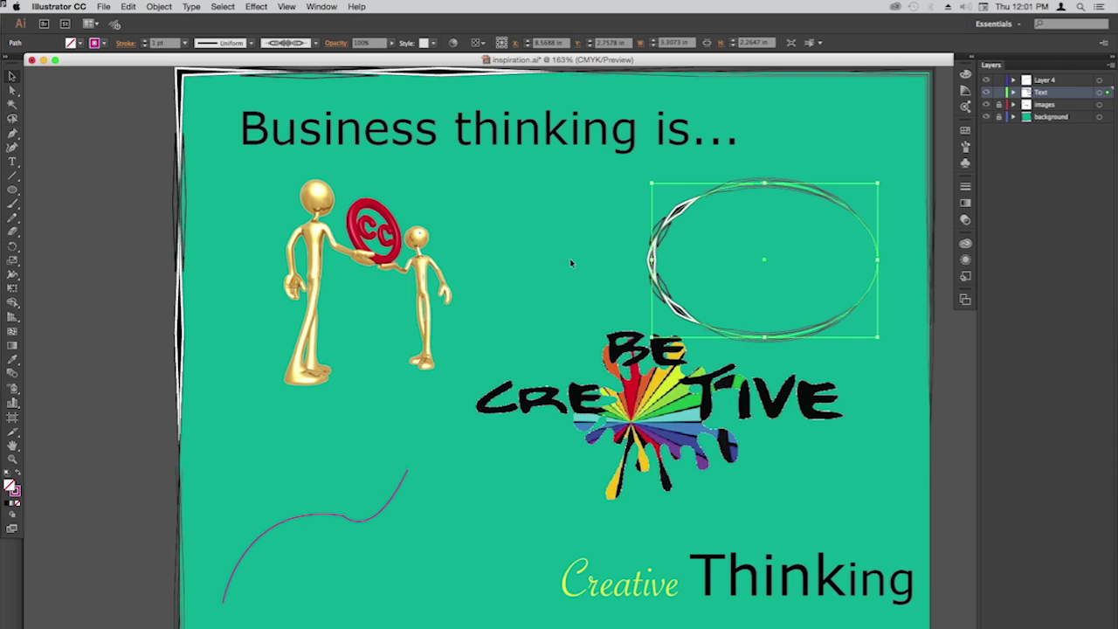
left_click(81, 44)
left_click(56, 88)
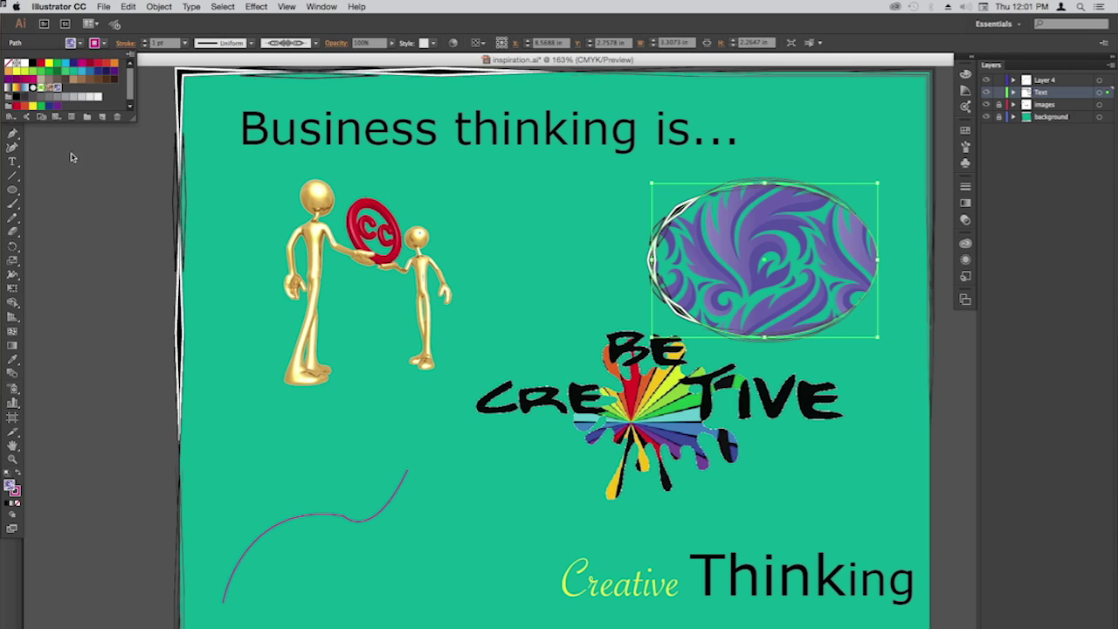
left_click(133, 211)
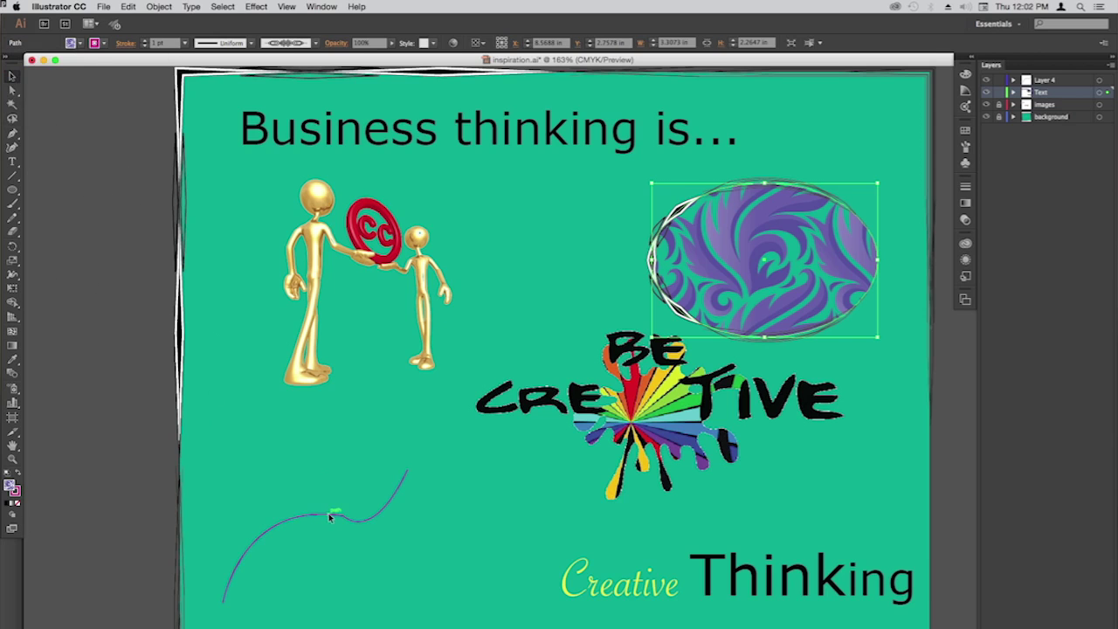
Reshape the curved path by moving its upper end outward and adjusting the first segment's handle into a smooth S-curve
key("v")
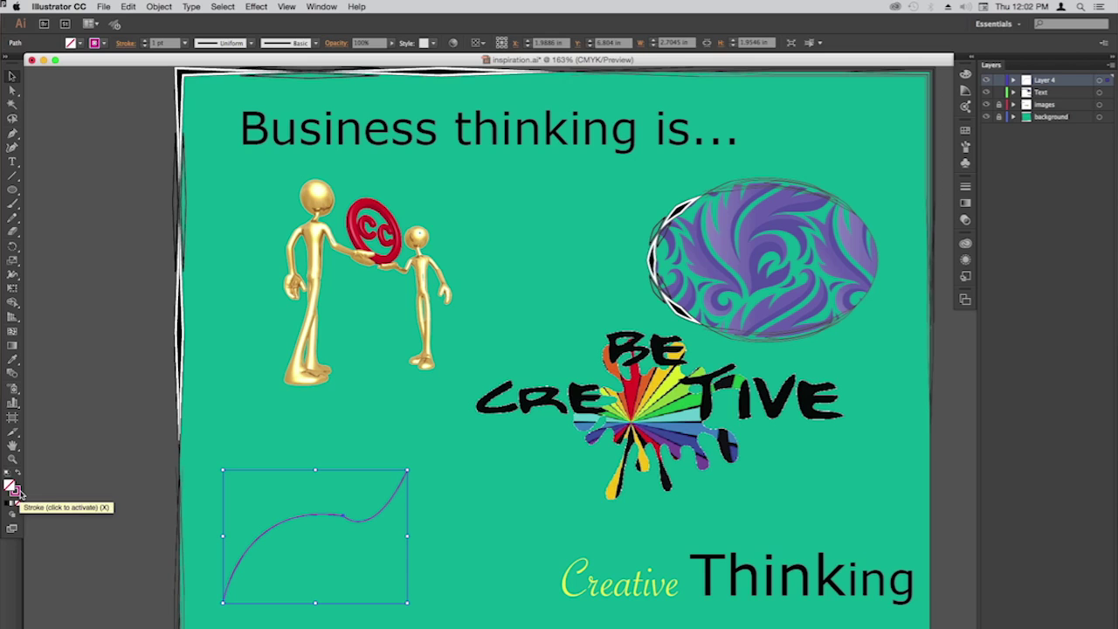
left_click(12, 90)
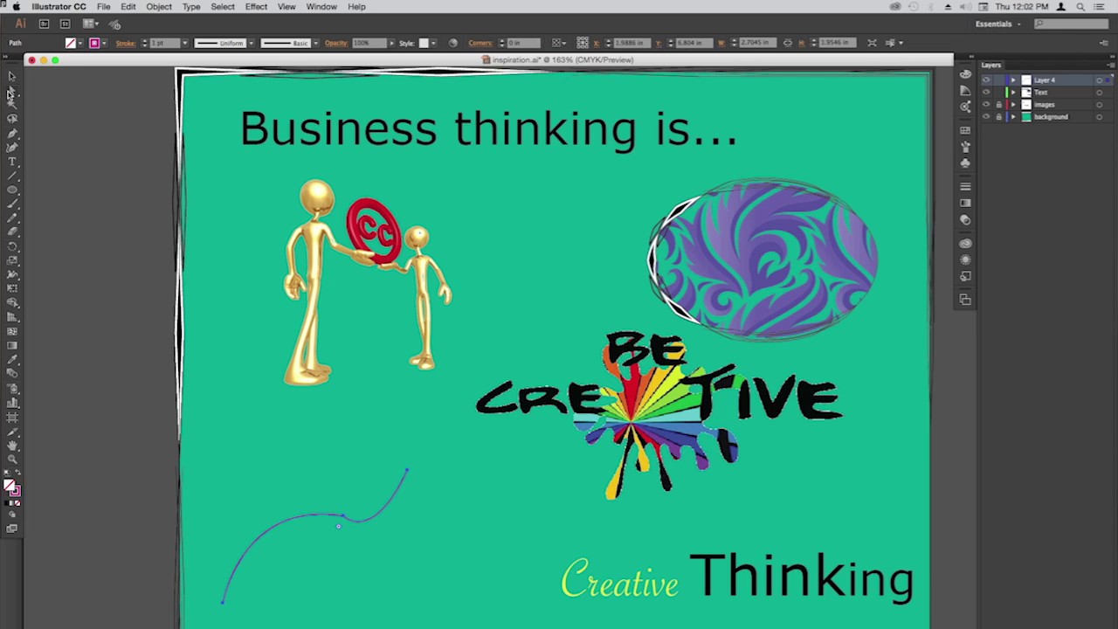
left_click(407, 473)
left_click_drag(407, 472, 451, 420)
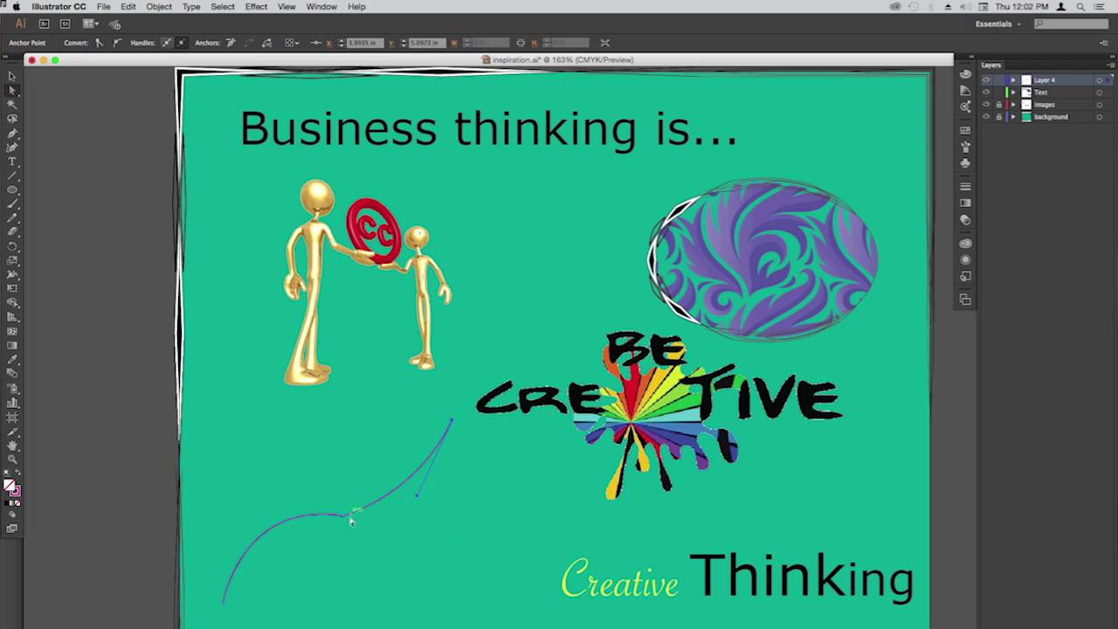
left_click_drag(343, 516, 345, 515)
left_click_drag(245, 501, 241, 529)
left_click(403, 584)
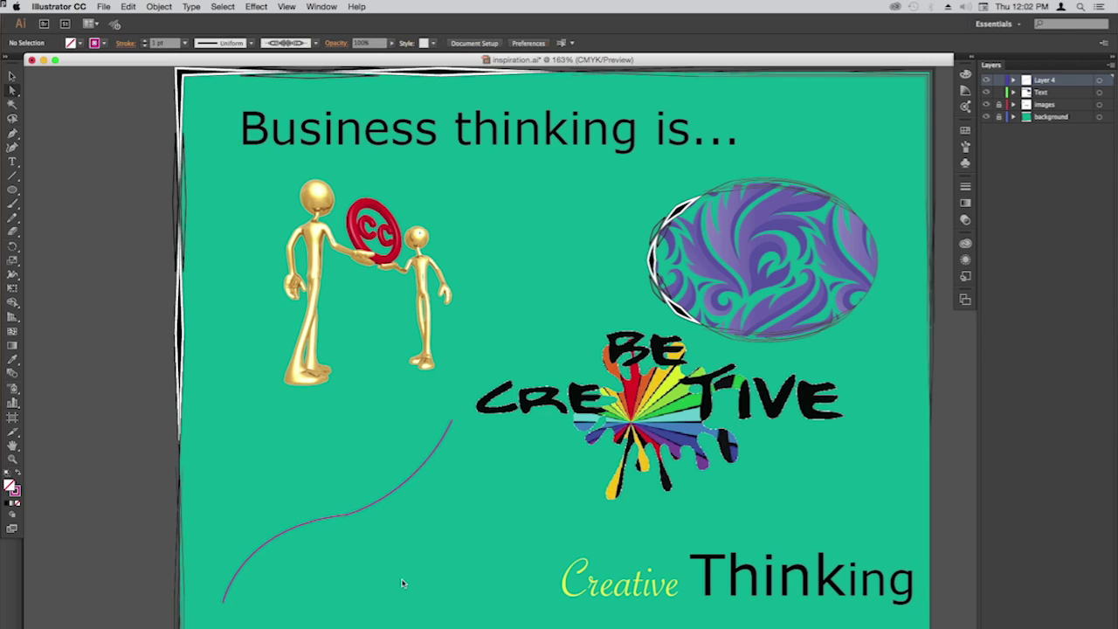
Start type on a path along the curve and set its font size to 21 pt
left_click(12, 164)
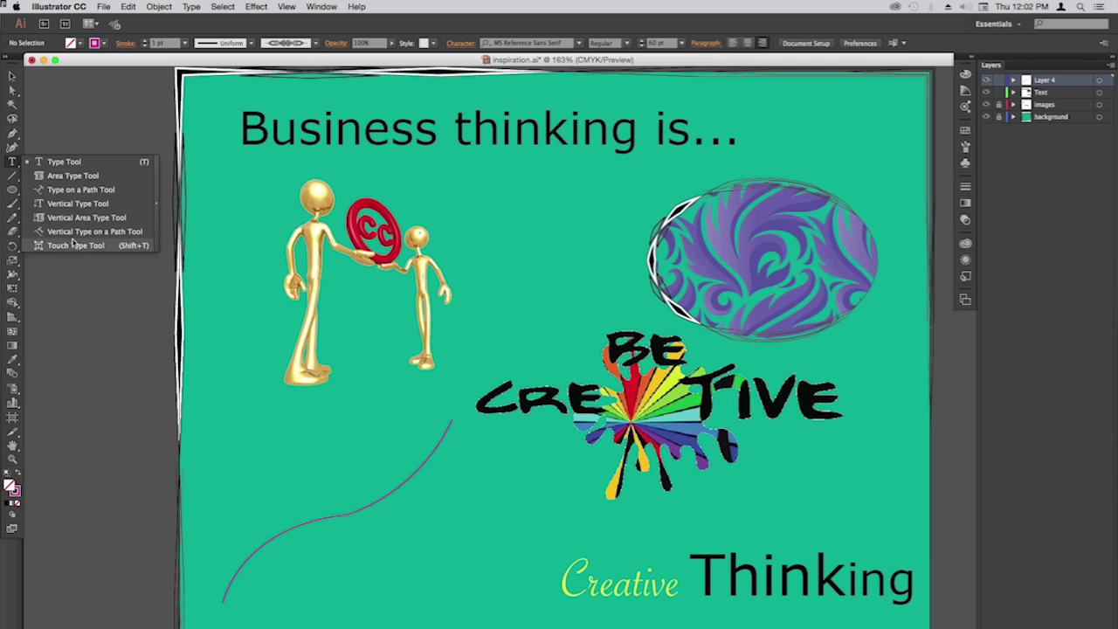
left_click(72, 194)
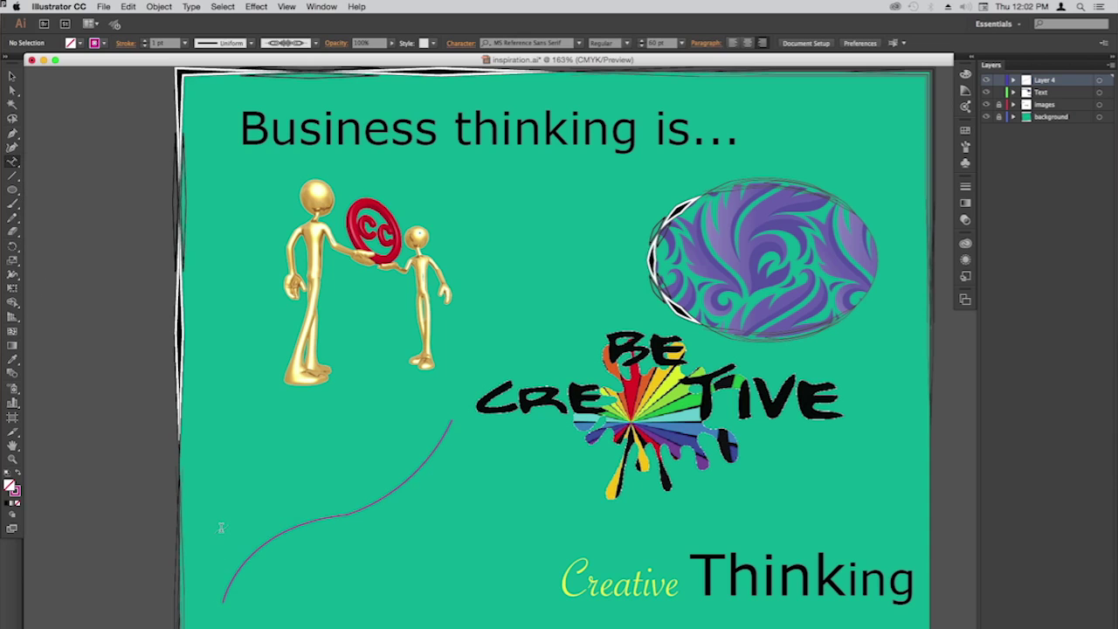
left_click(225, 593)
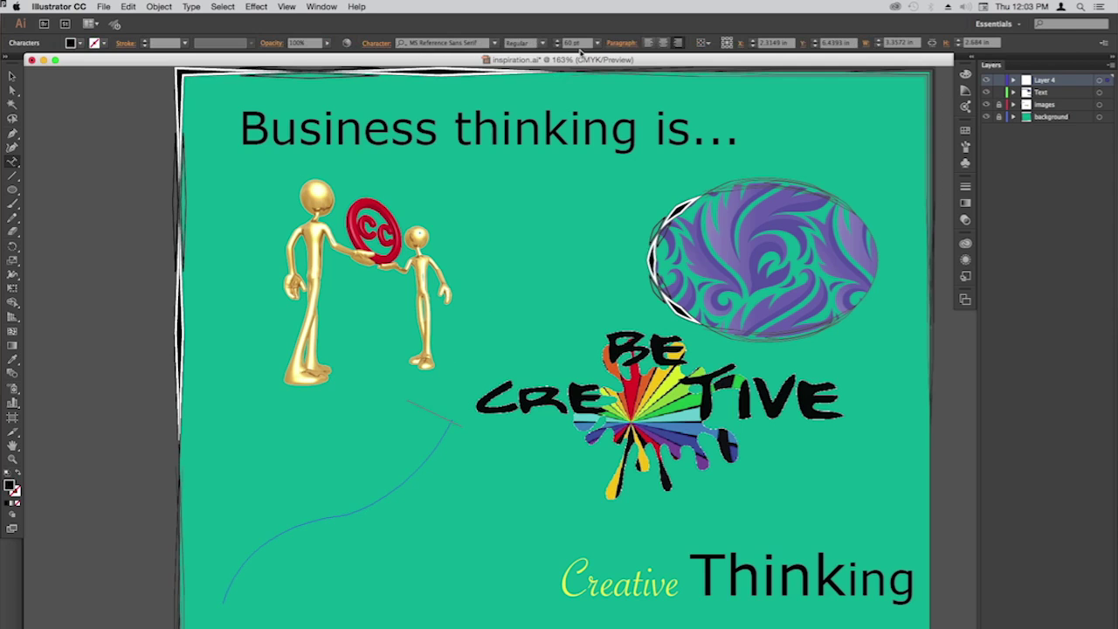
left_click(598, 42)
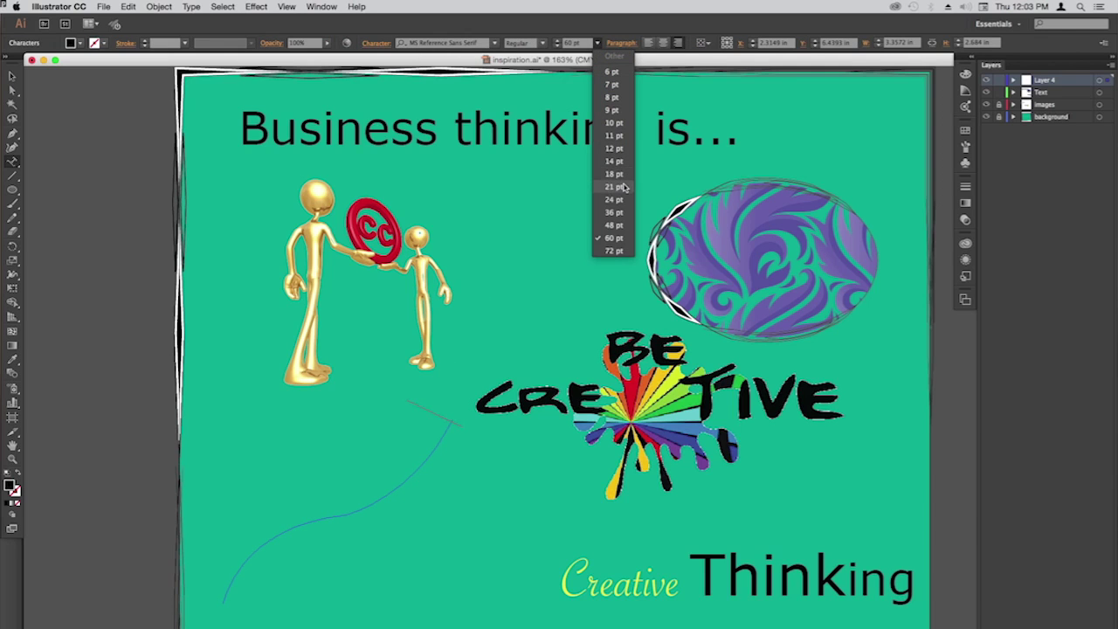
left_click(623, 174)
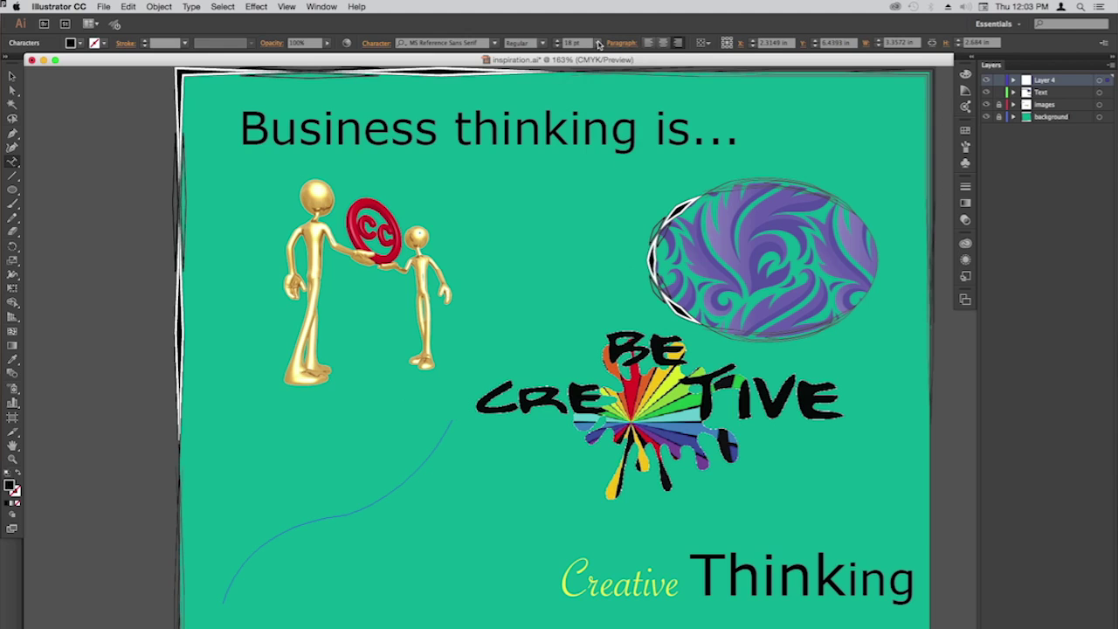
left_click(598, 42)
left_click(621, 181)
Enter the text "Busines Thinking Now!" along the curve
type("Busines")
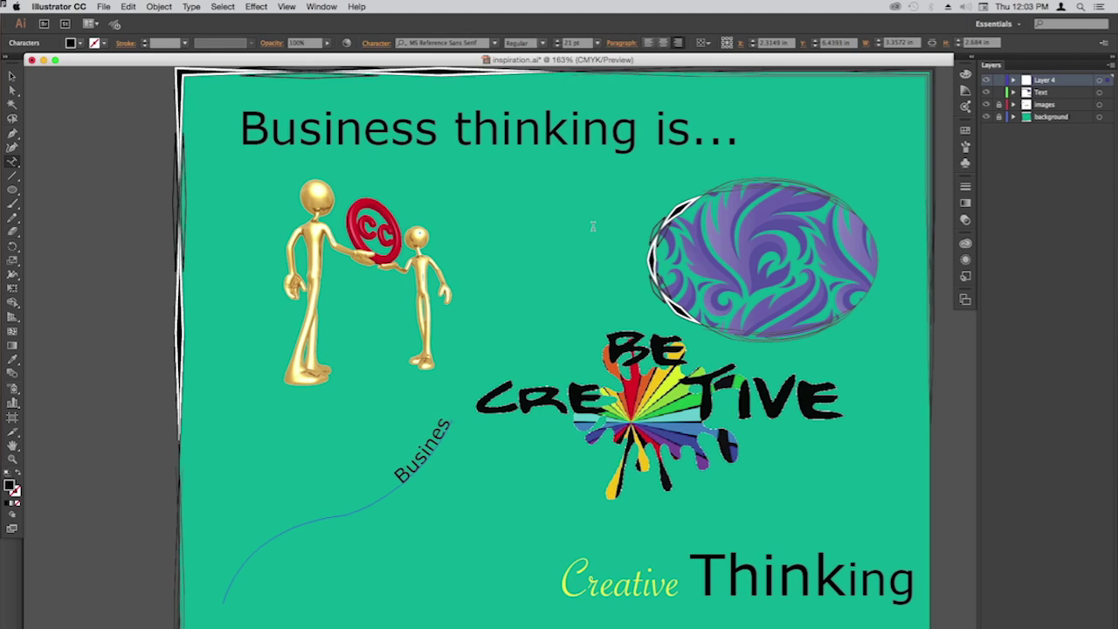
type(" Thinin")
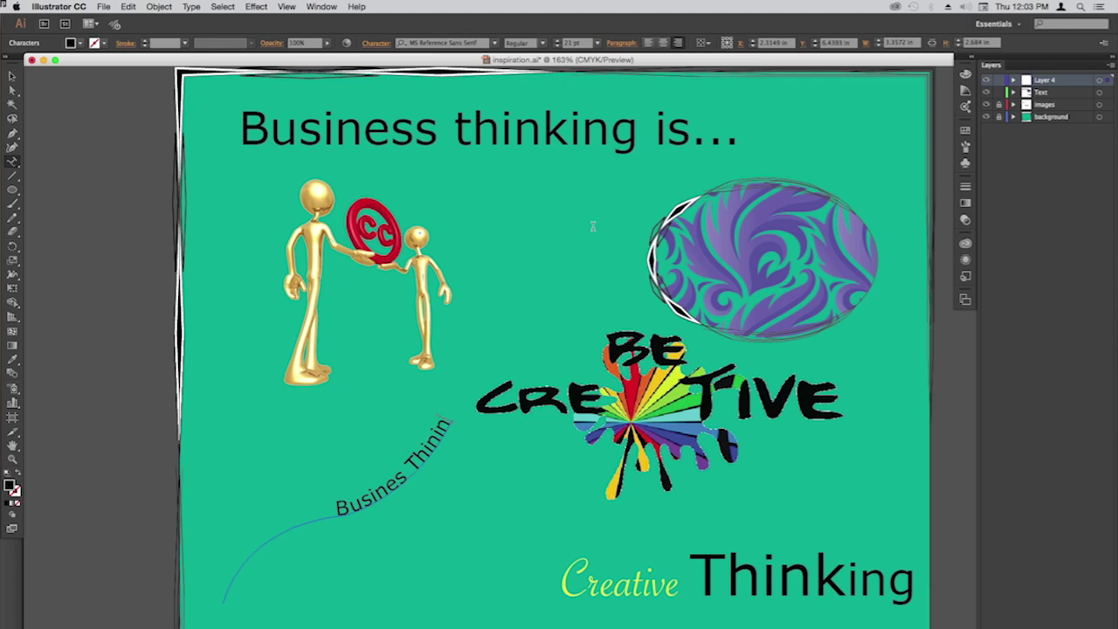
key("BackSpace")
key("BackSpace")
type("king Now")
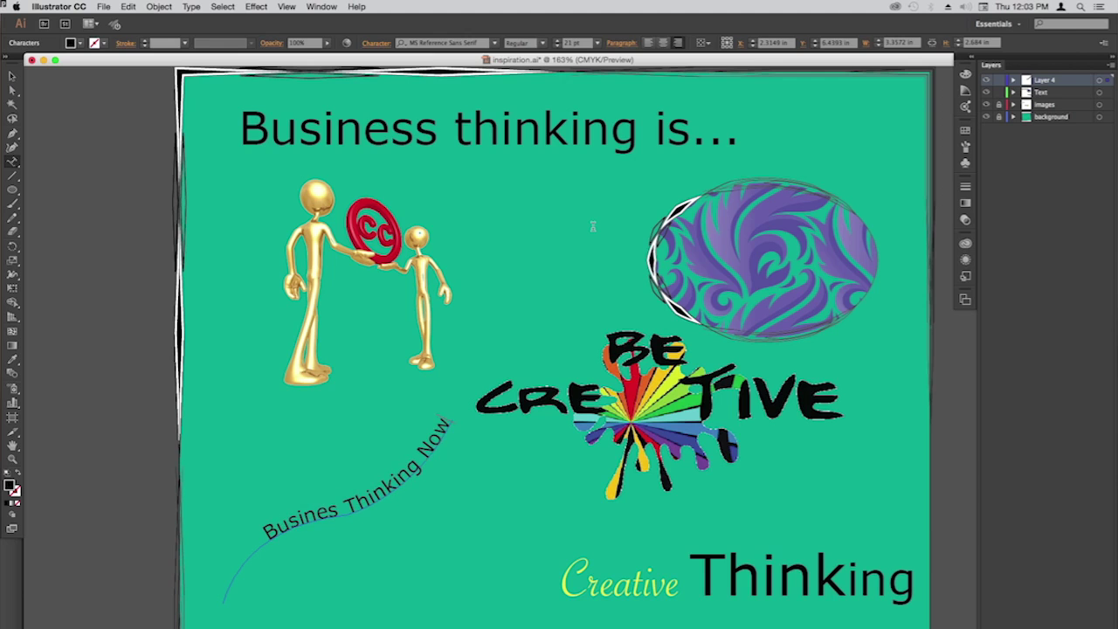
type("!")
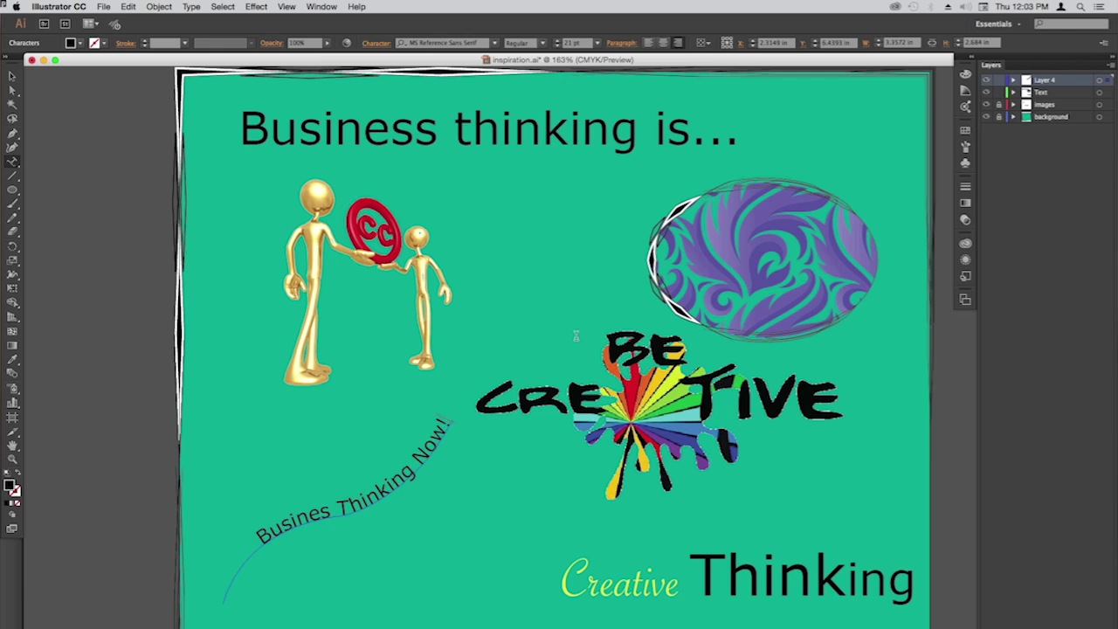
Examine how the path text follows the curve, both deselected and selected
left_click(13, 77)
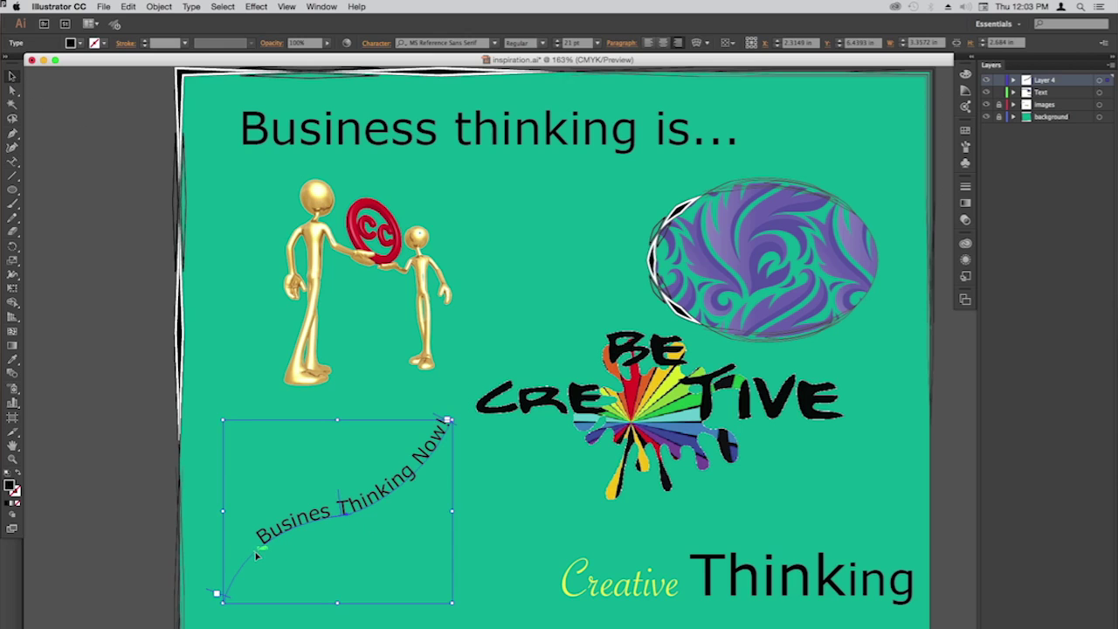
left_click(444, 554)
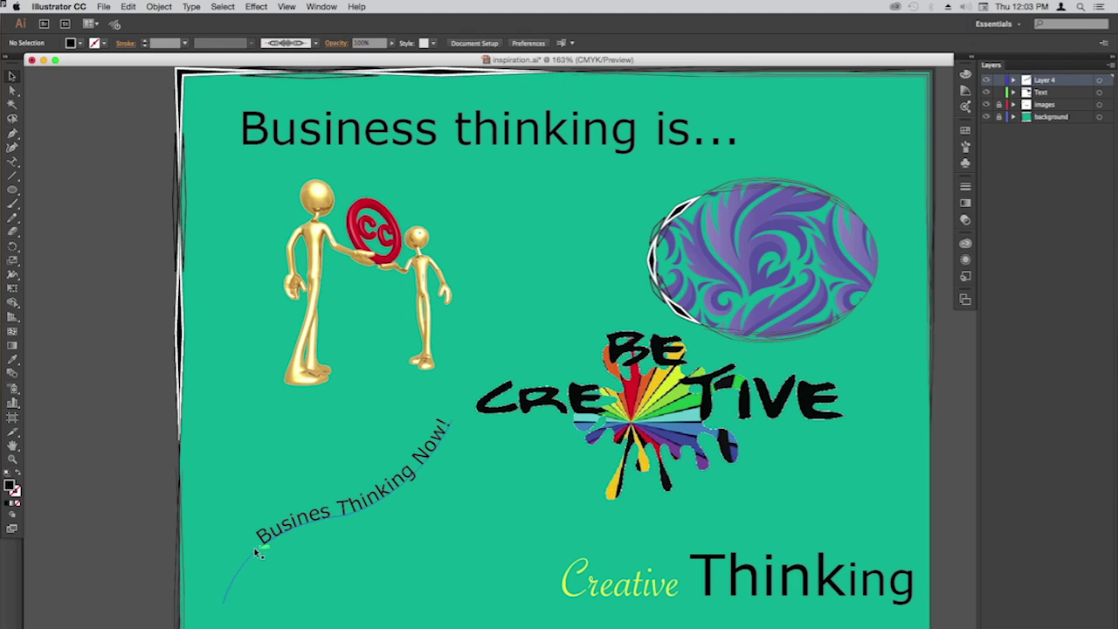
left_click(404, 567)
left_click(516, 543)
left_click(377, 501)
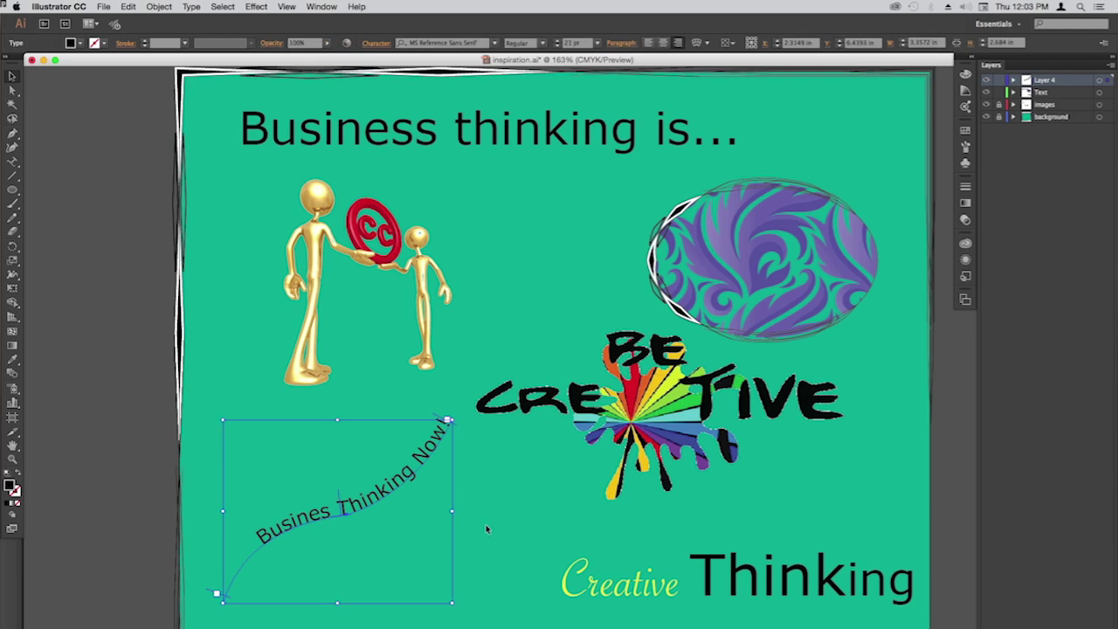
Deselect the path text, then show and unlock the lights image in the background layer
left_click(486, 524)
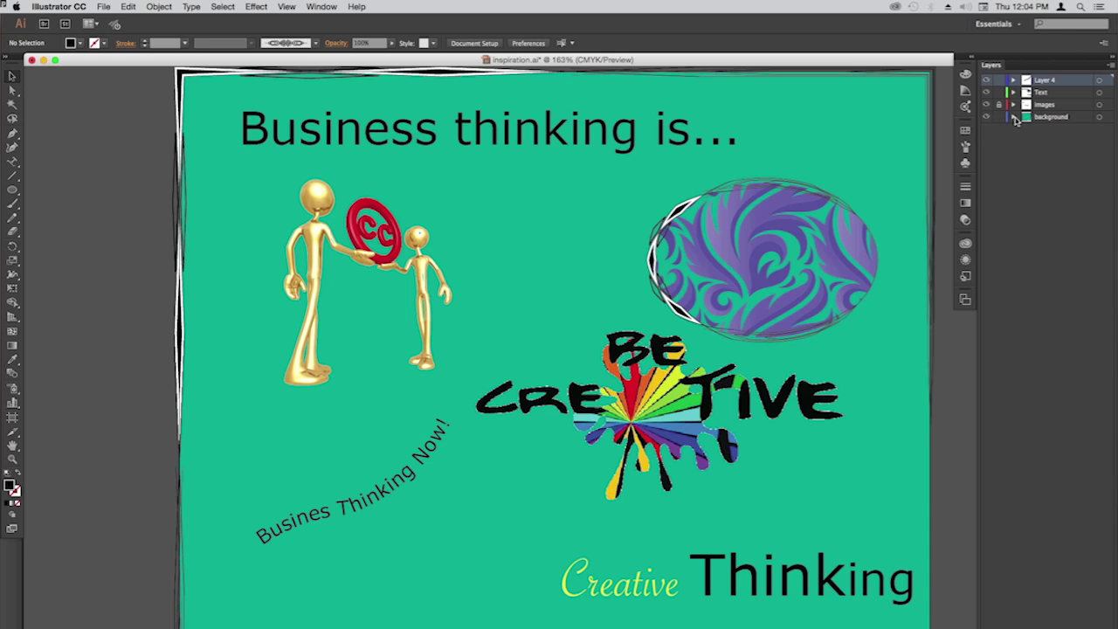
left_click(1014, 117)
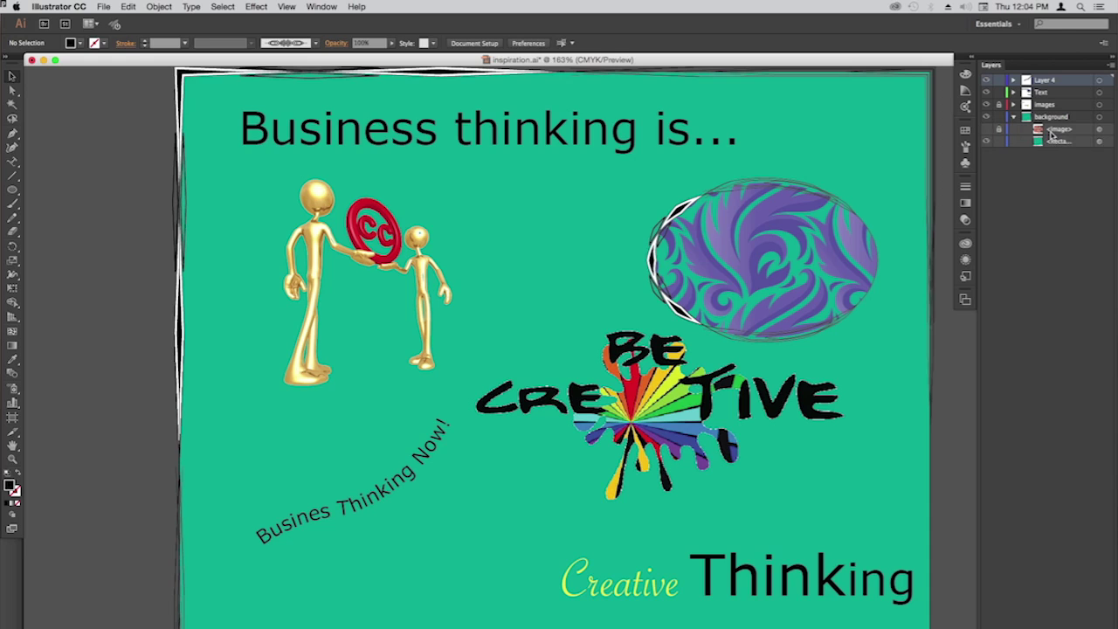
left_click(986, 131)
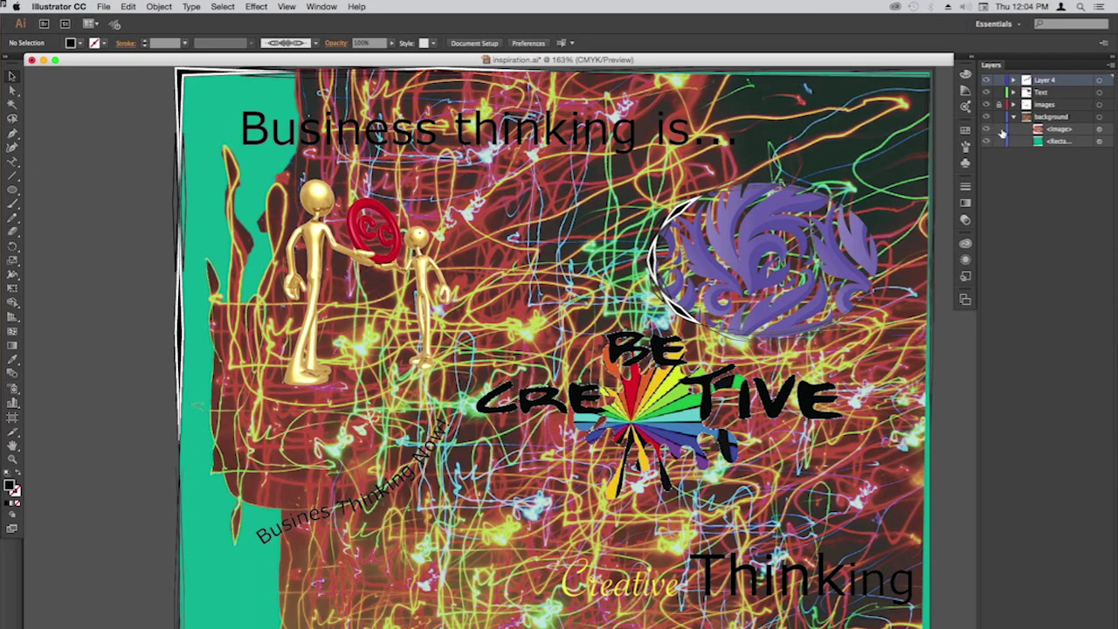
left_click(1048, 133)
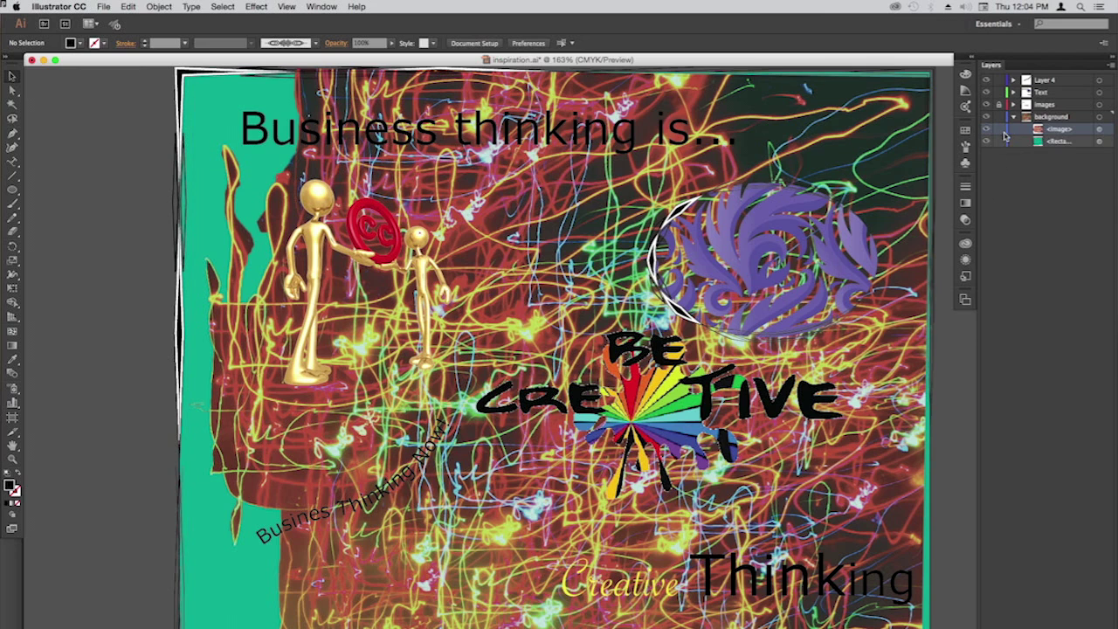
Select the lights image in the background layer and lower its opacity to 48%
left_click(1106, 130)
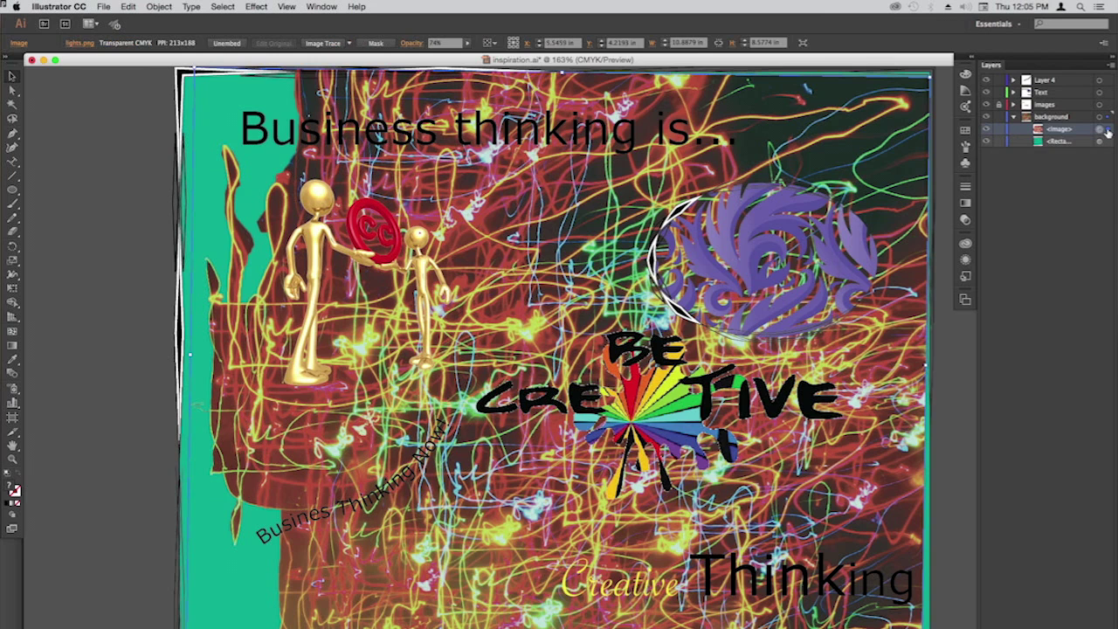
left_click(468, 43)
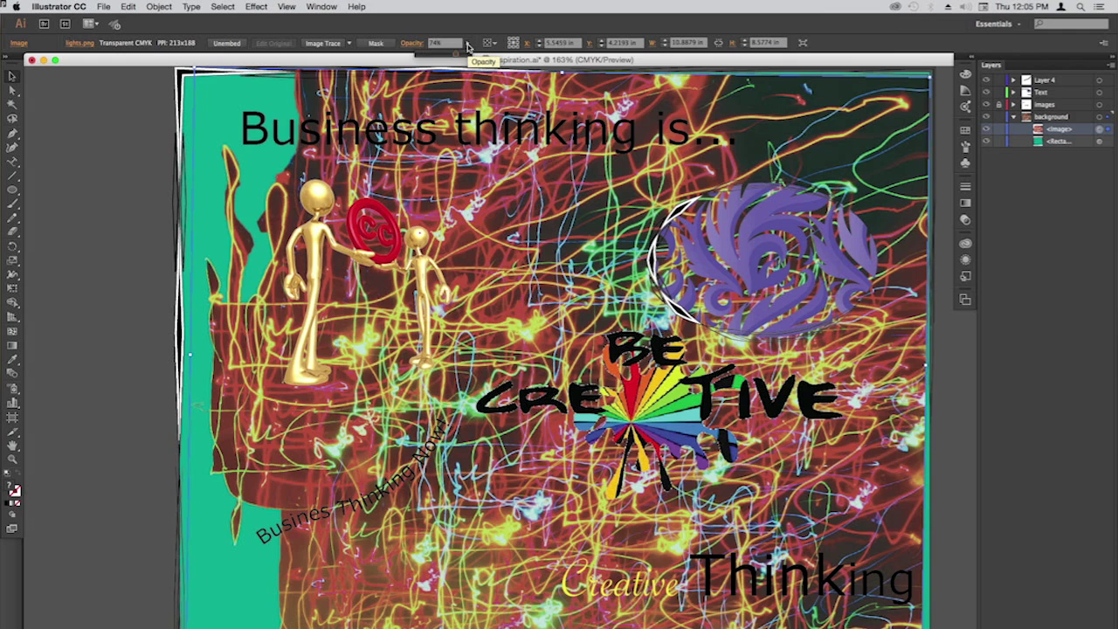
left_click_drag(457, 56, 443, 57)
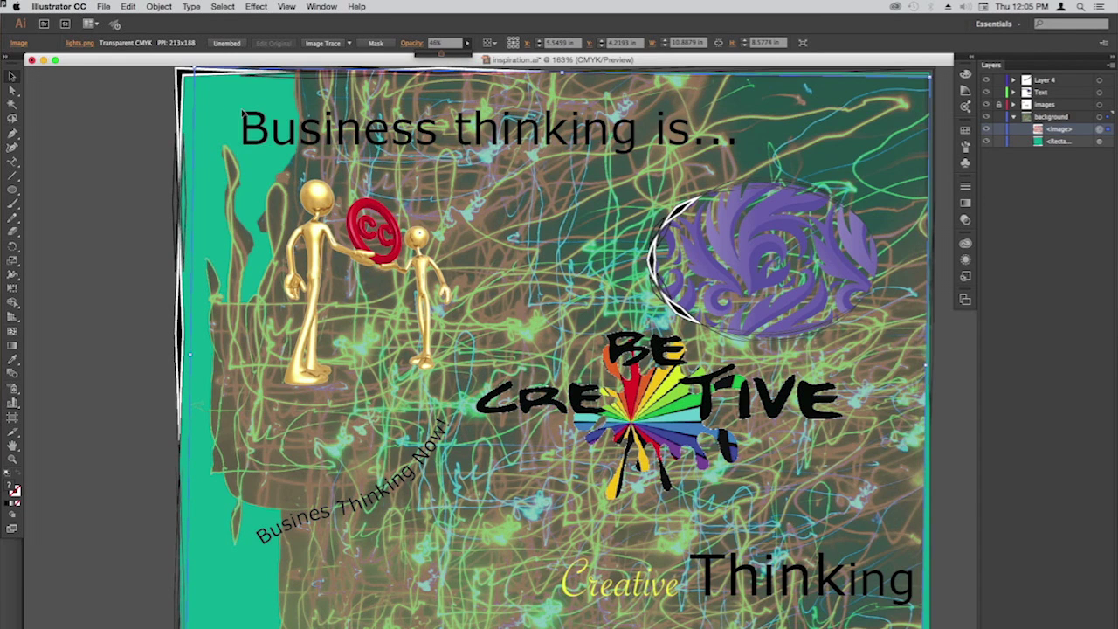
Change the background rectangle's fill to light teal 97CCC7, and lock and hide the lights image above it
left_click(1102, 142)
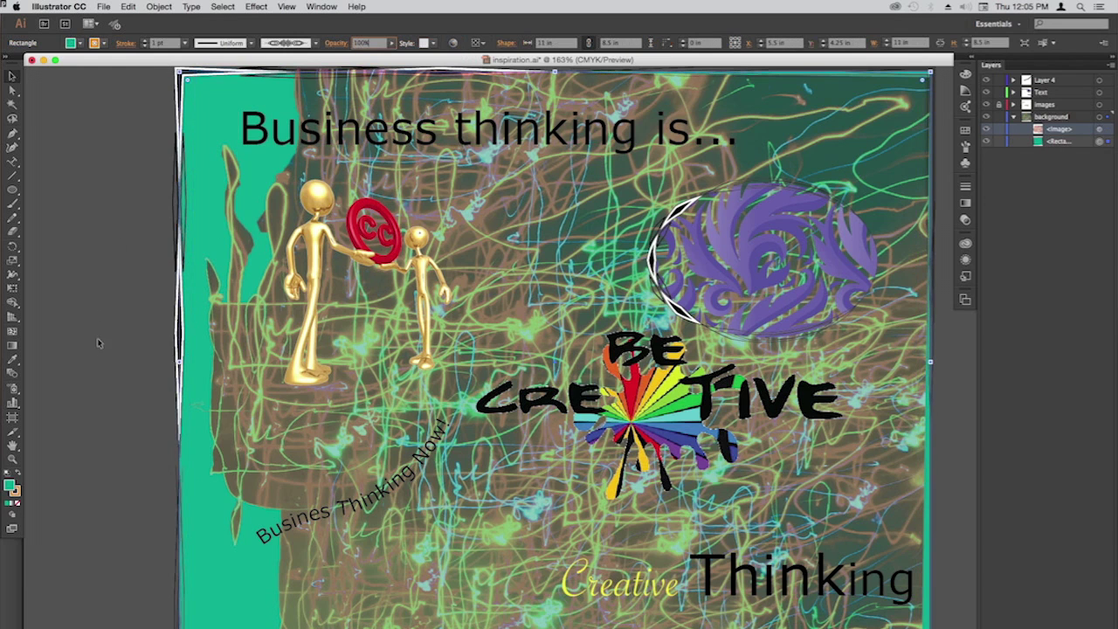
double_click(10, 485)
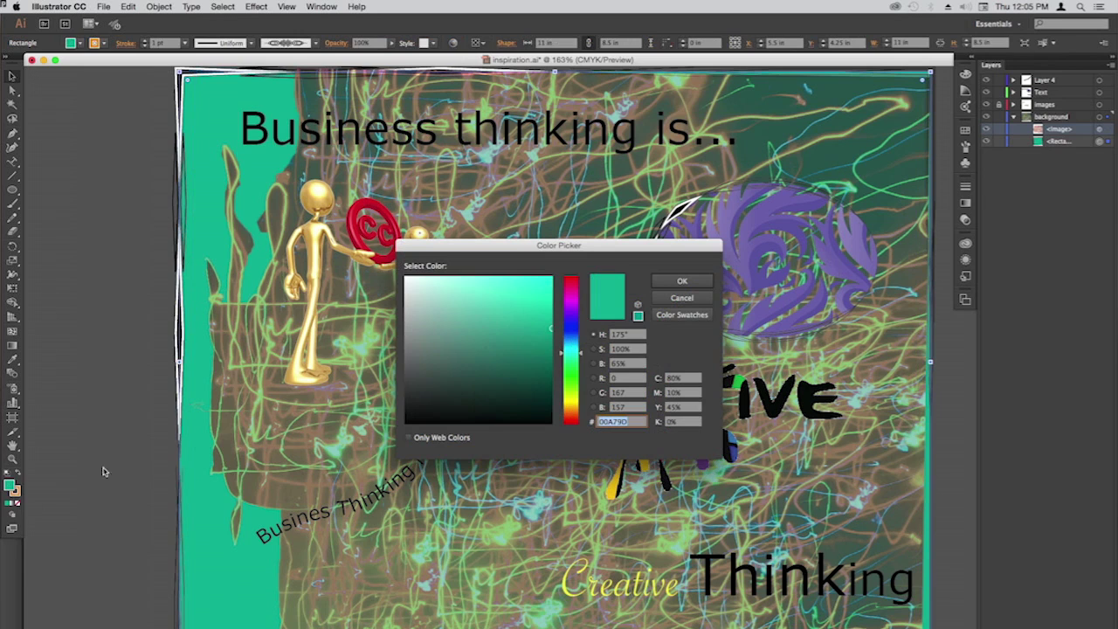
left_click(443, 306)
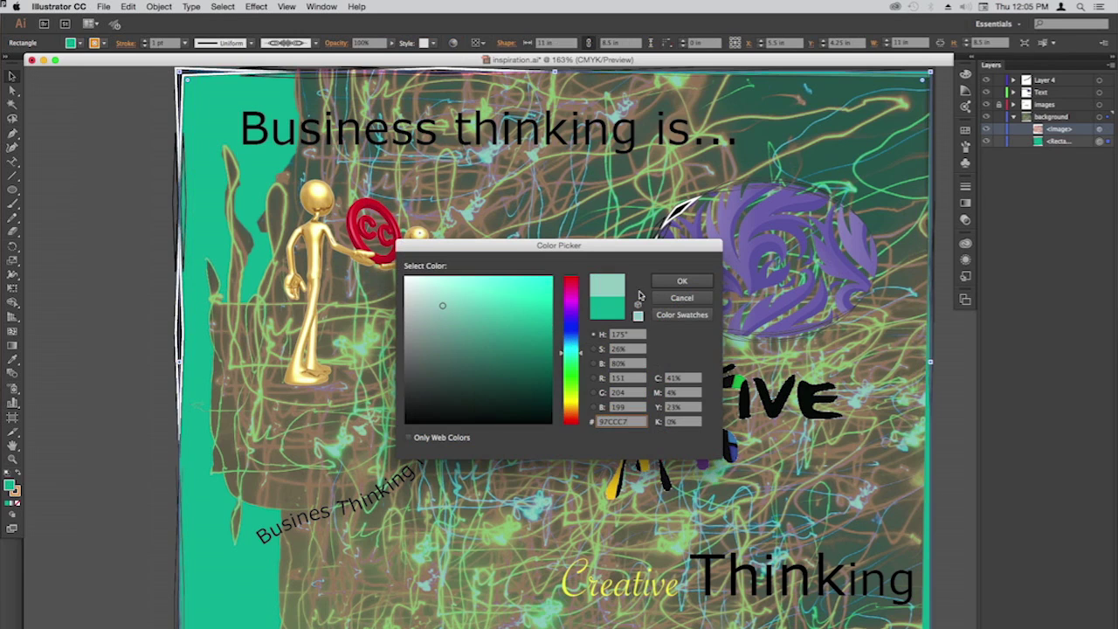
left_click(682, 280)
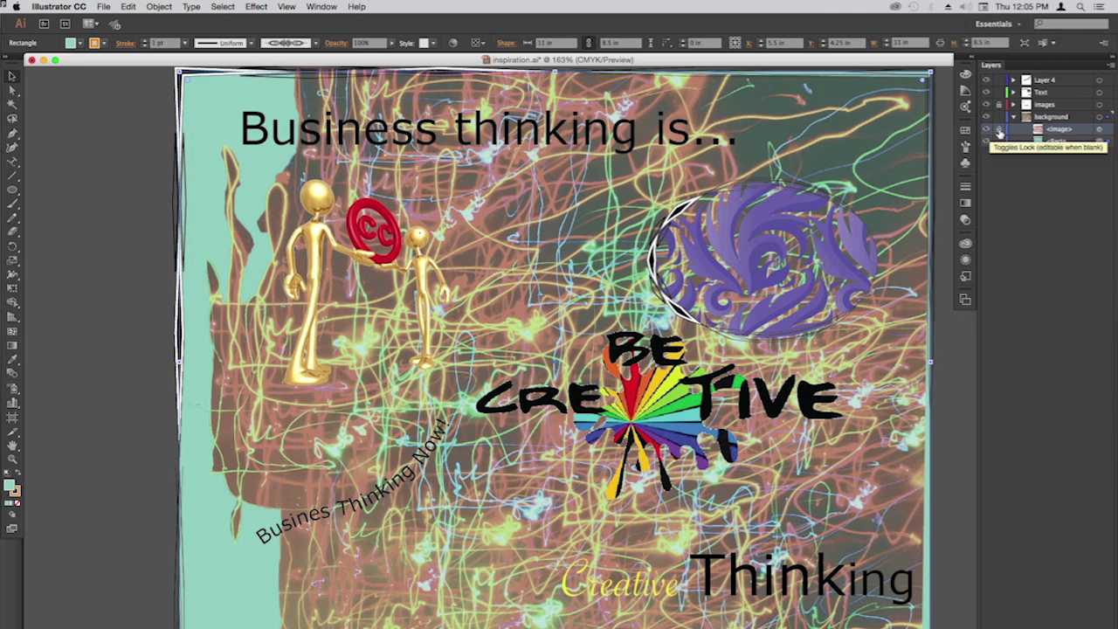
left_click(987, 129)
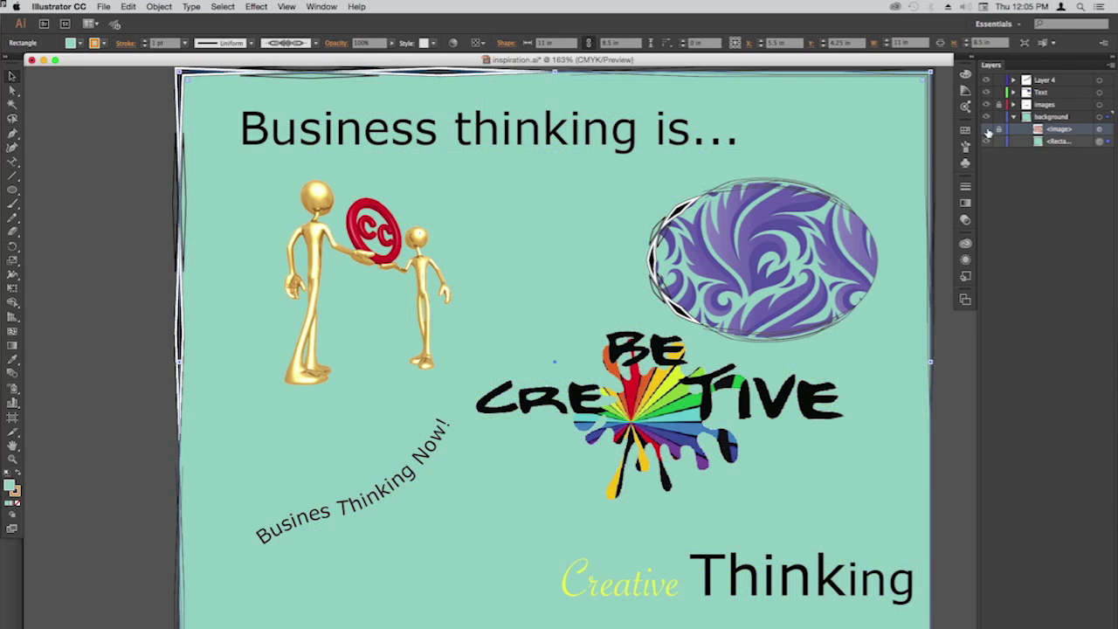